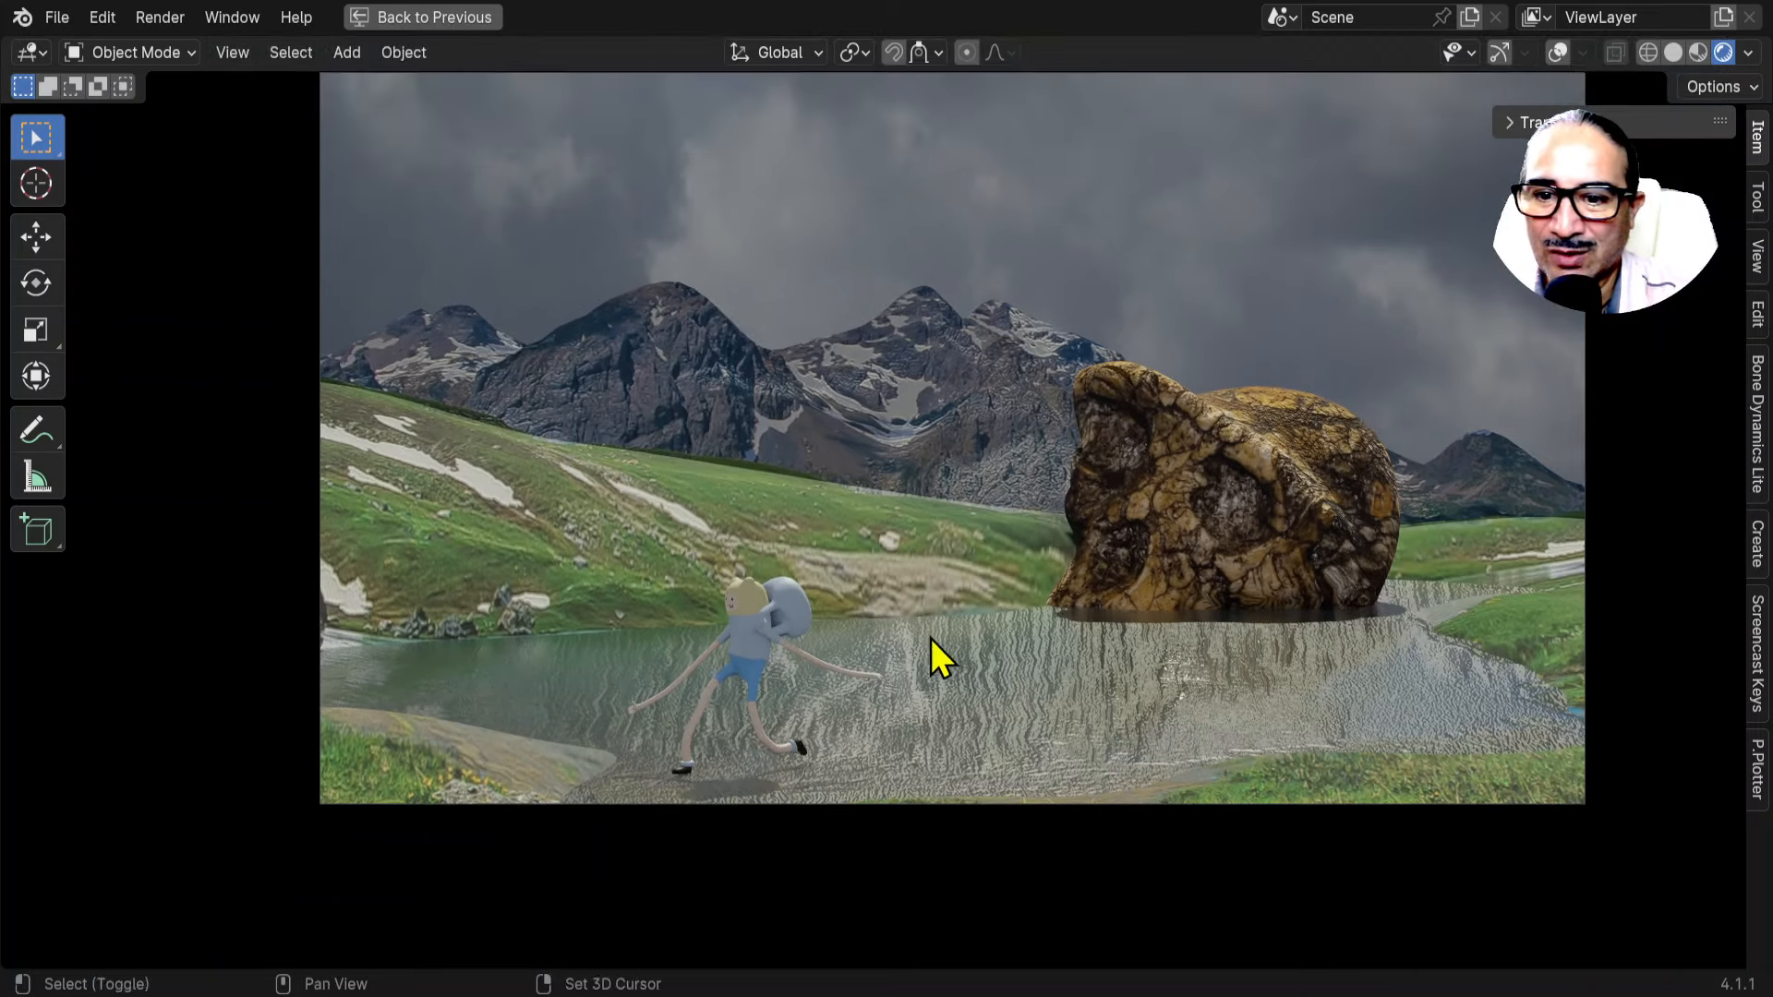
Save the current file and restore the full Layout workspace from the maximized viewport.
middle_click_drag(931, 639, 789, 661, "ctrl")
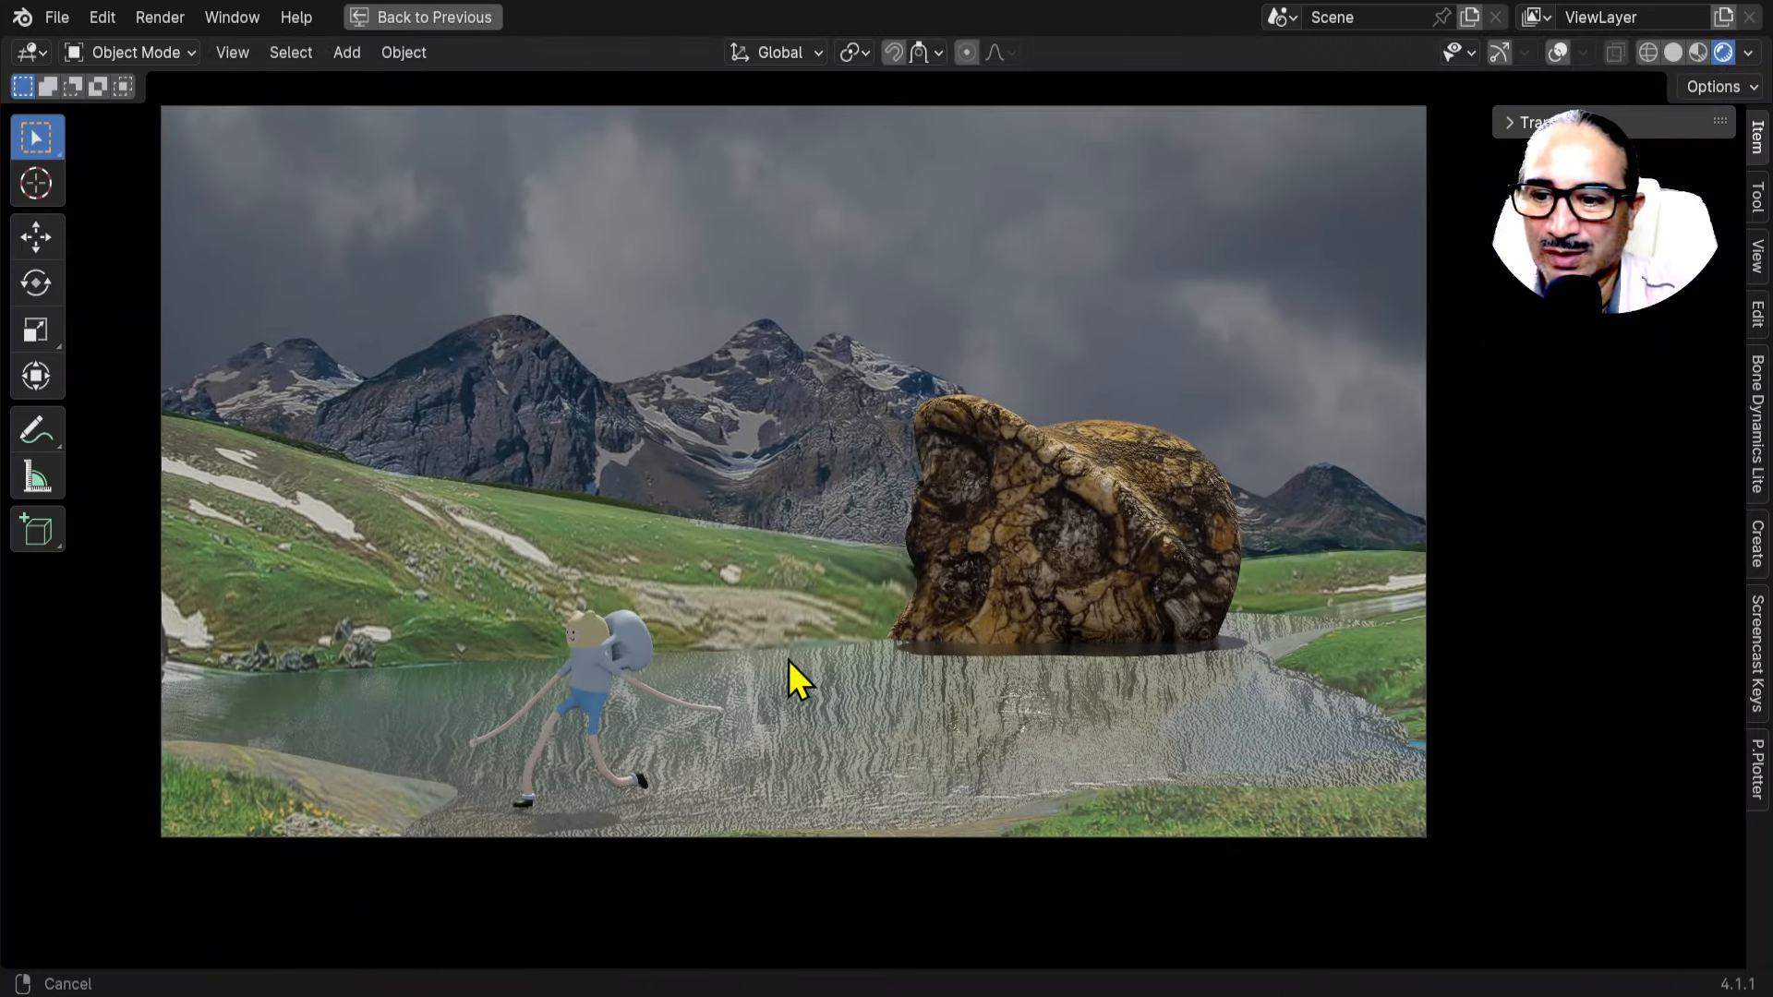
key("ctrl+s")
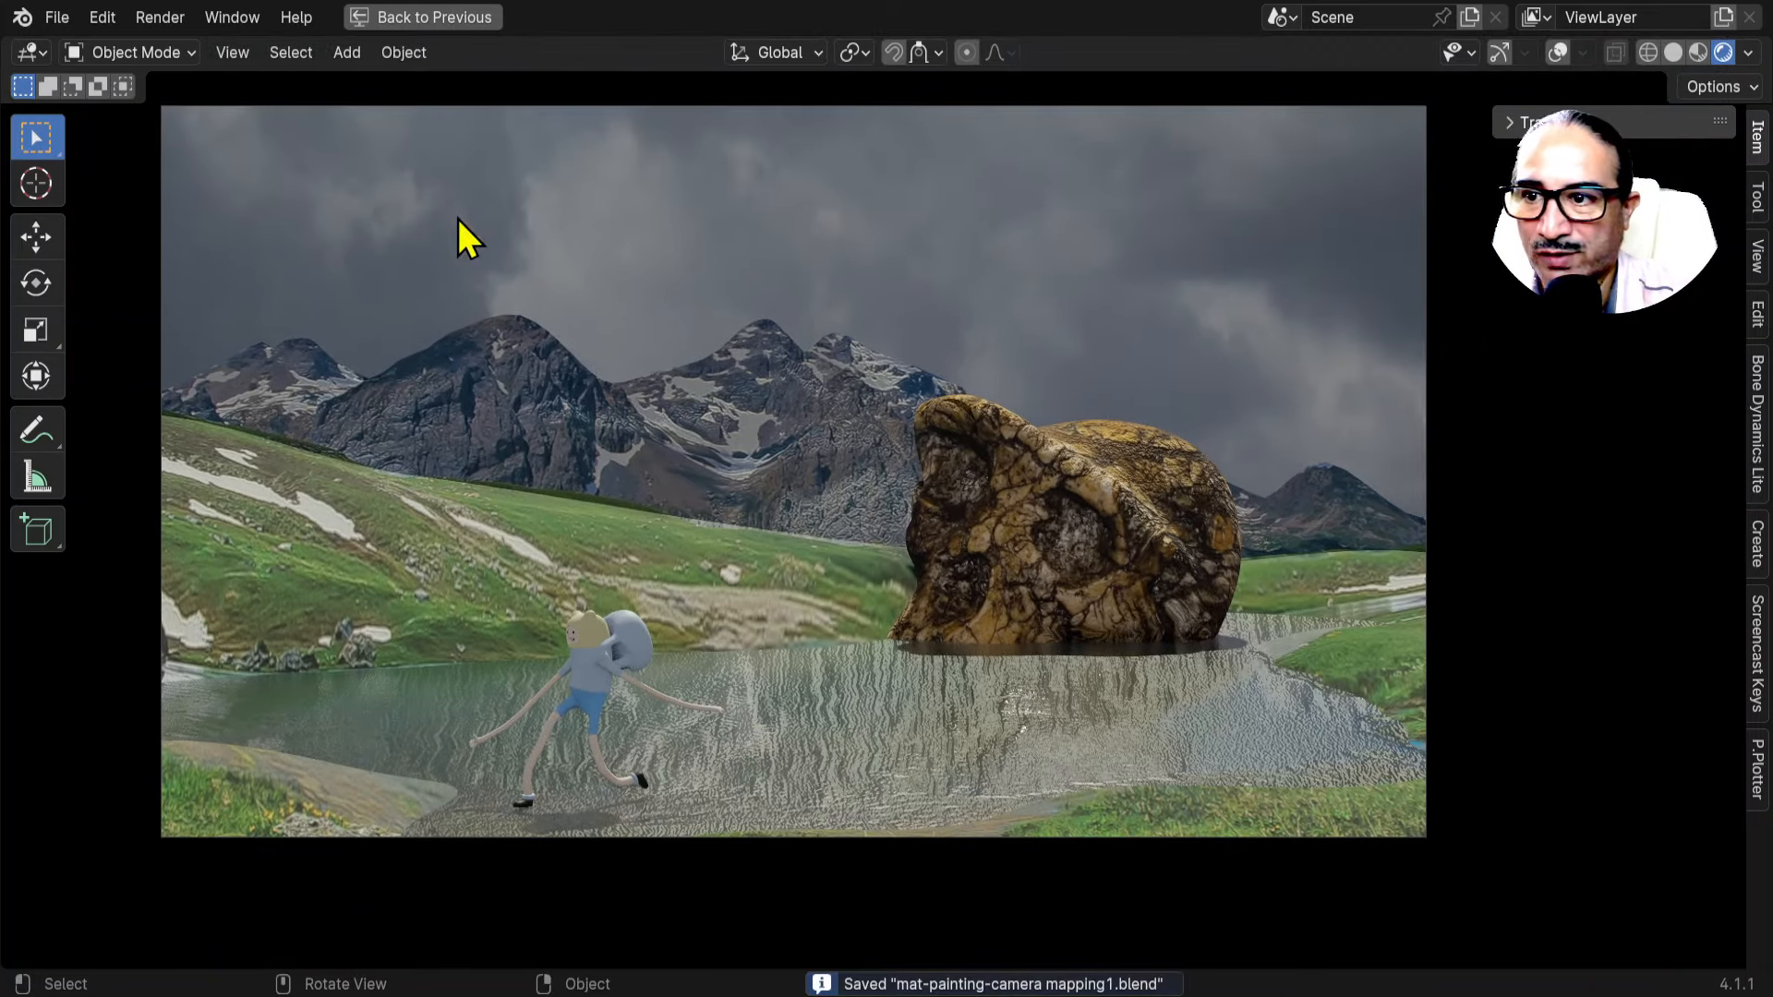
left_click(424, 19)
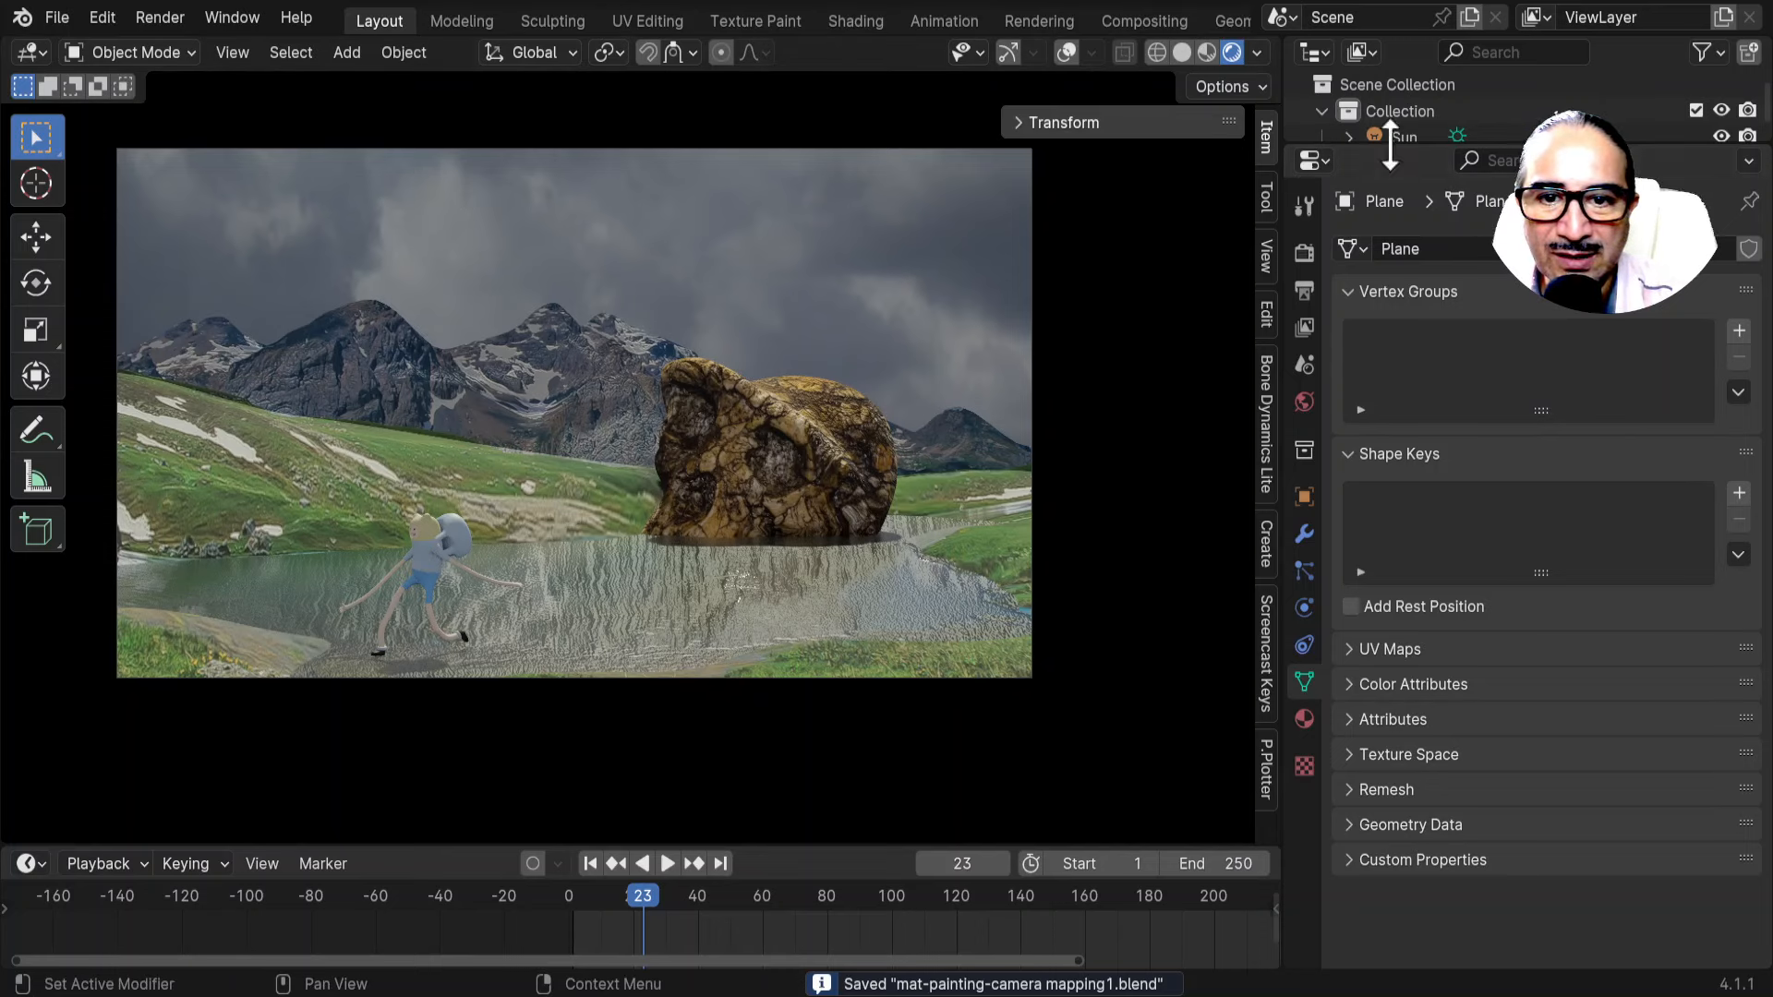
Enlarge the outliner to review the scene's collections and the active view layer, and shrink it again.
left_click_drag(1390, 143, 1389, 393)
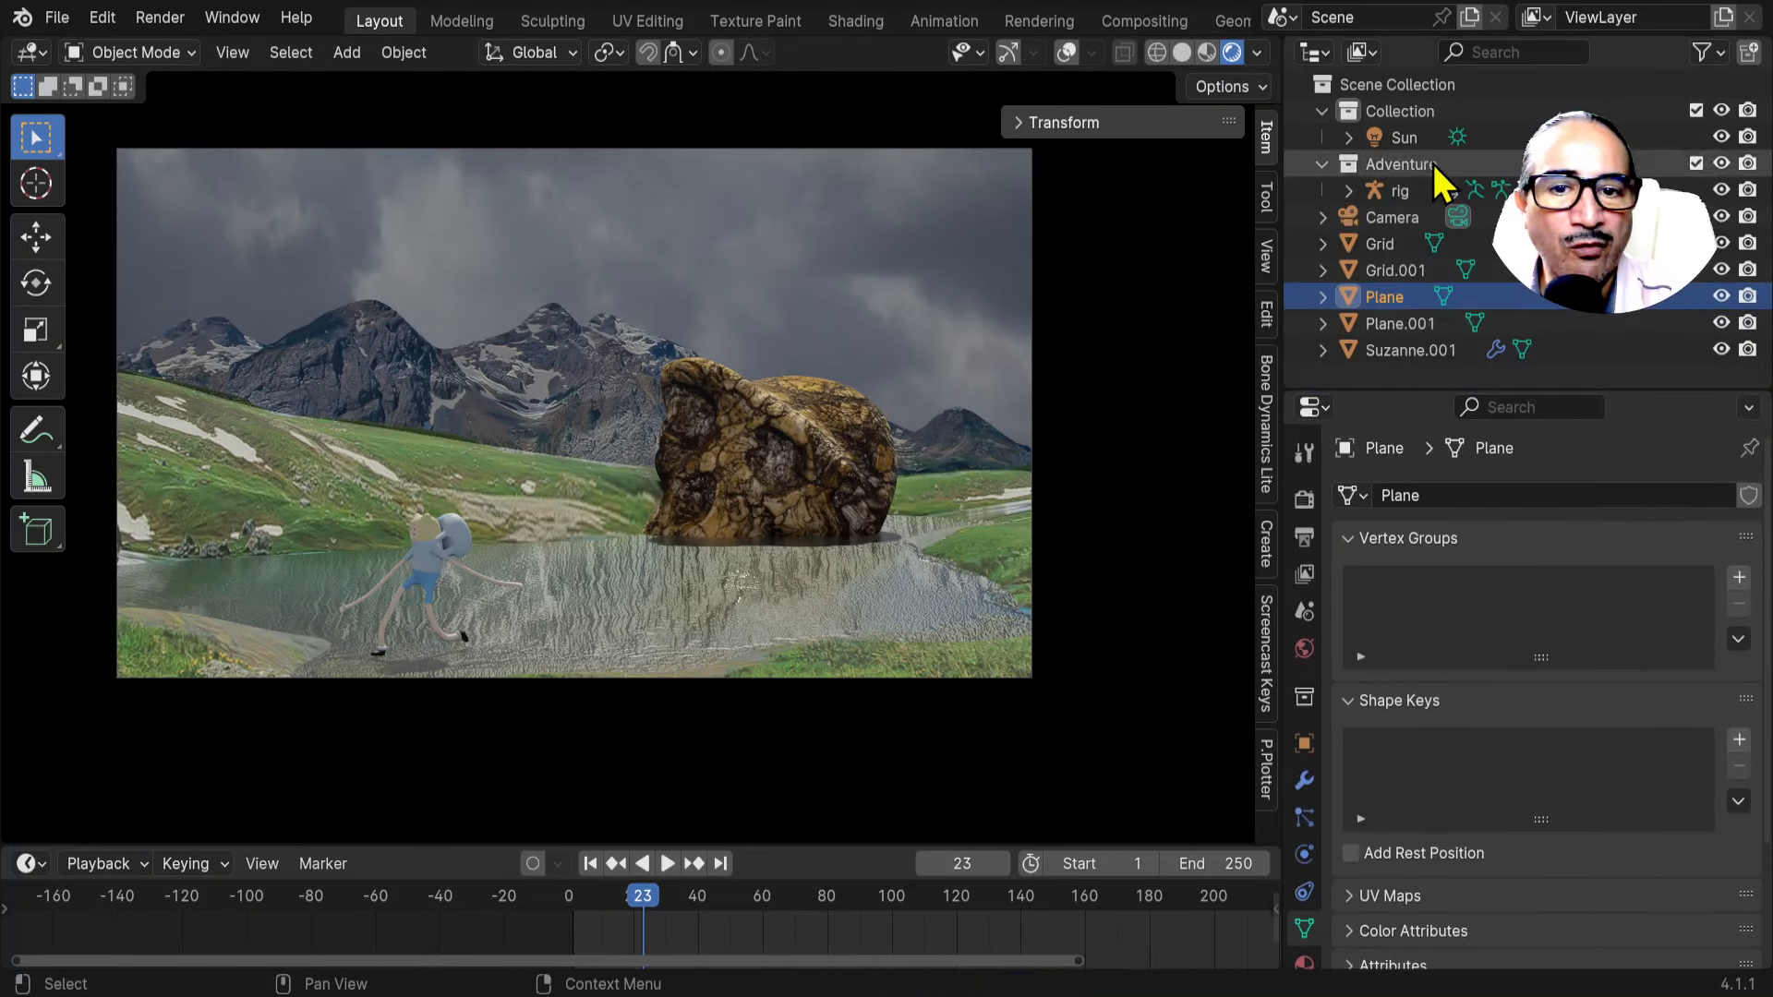
left_click(1542, 17)
left_click(1561, 15)
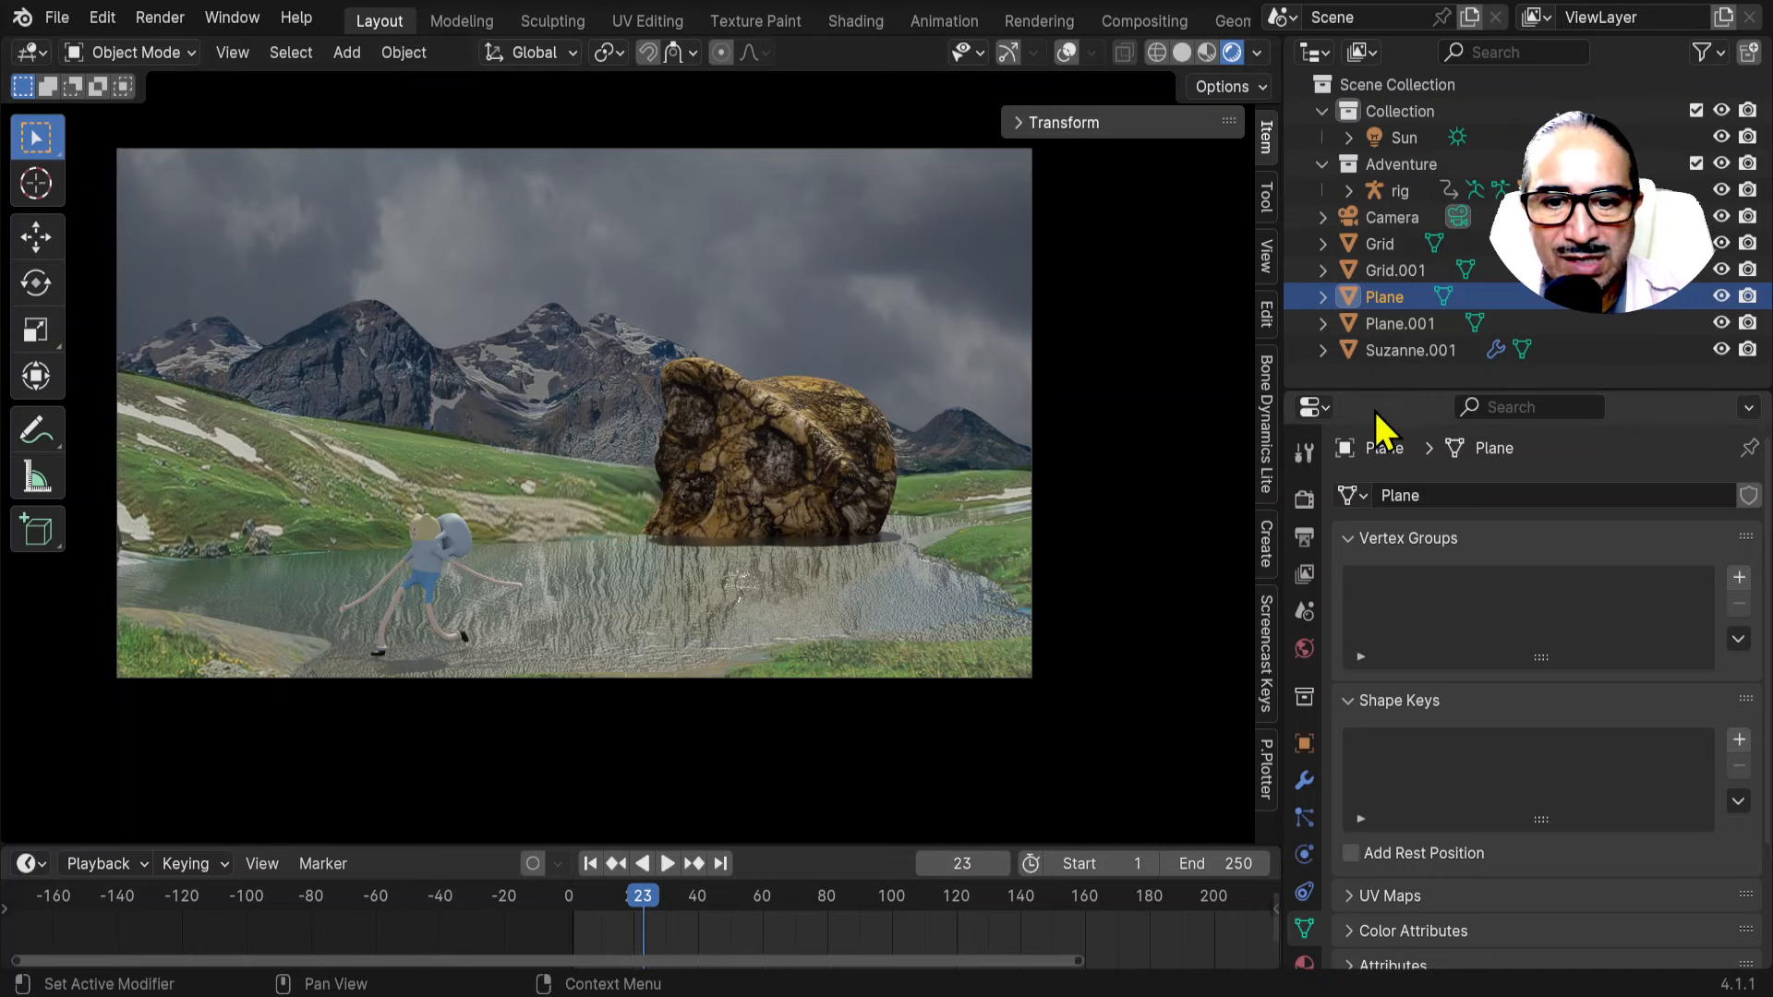
left_click_drag(1380, 388, 1394, 78)
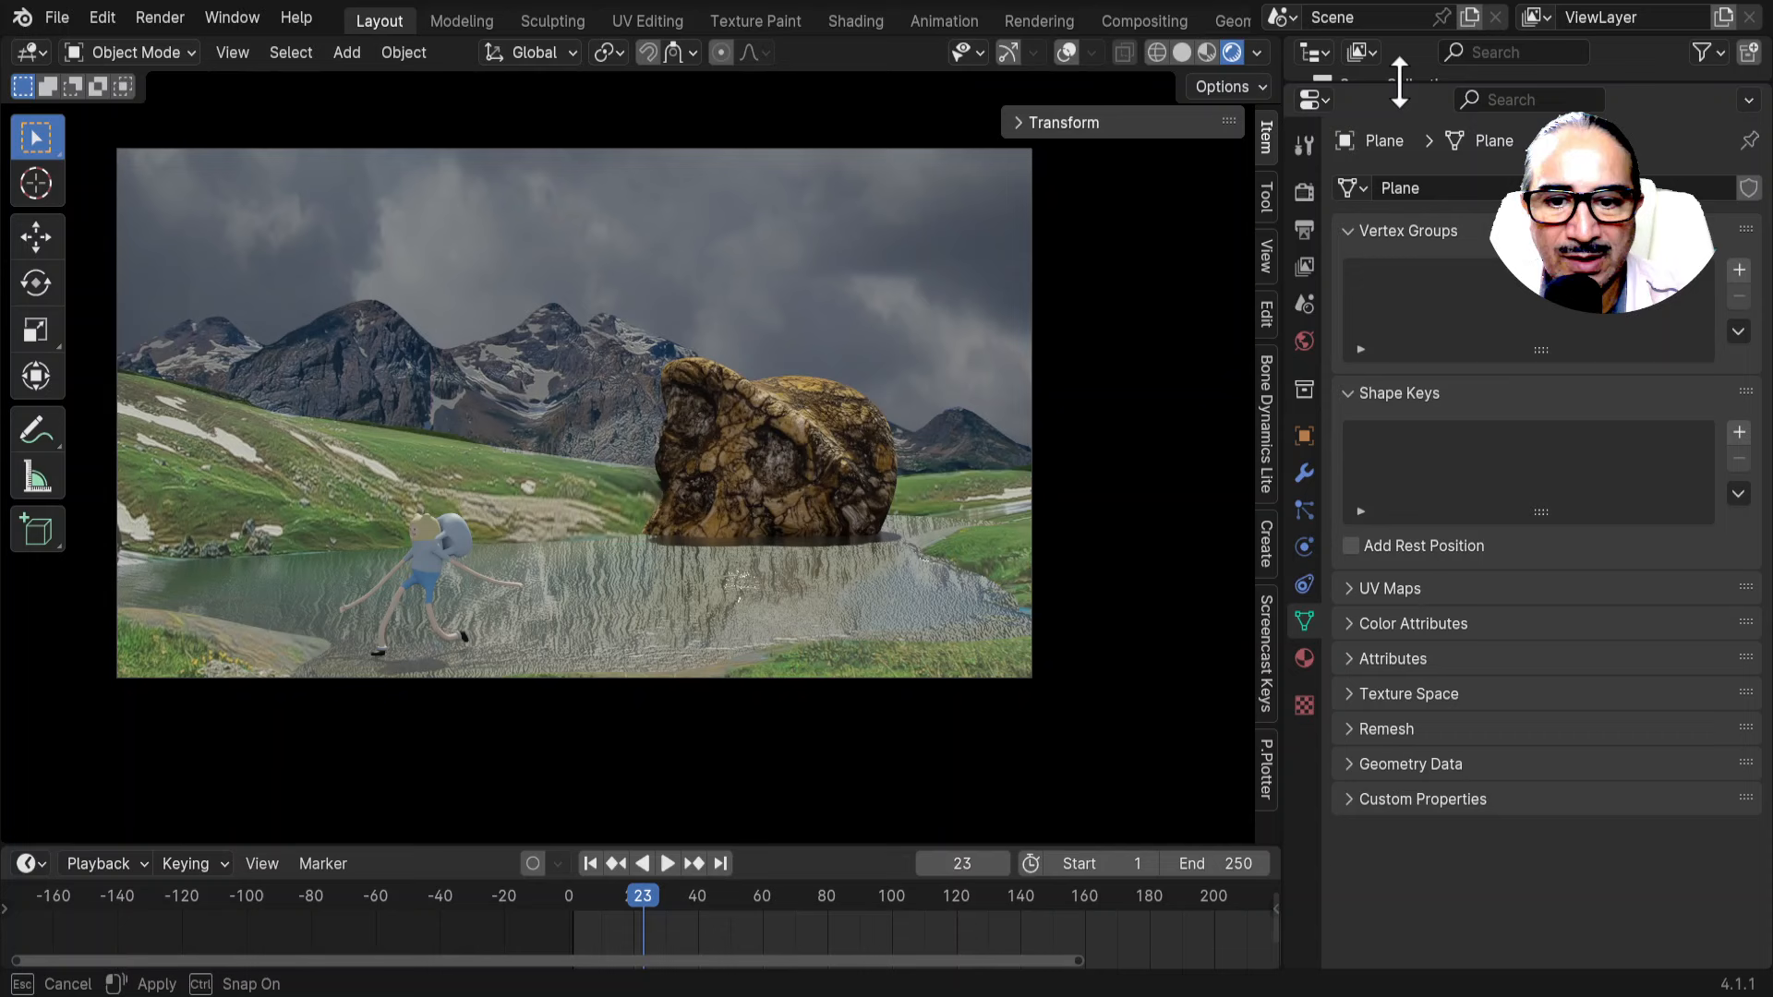
Enable the Mist data pass in the view layer properties, leaving Z disabled.
left_click(1305, 266)
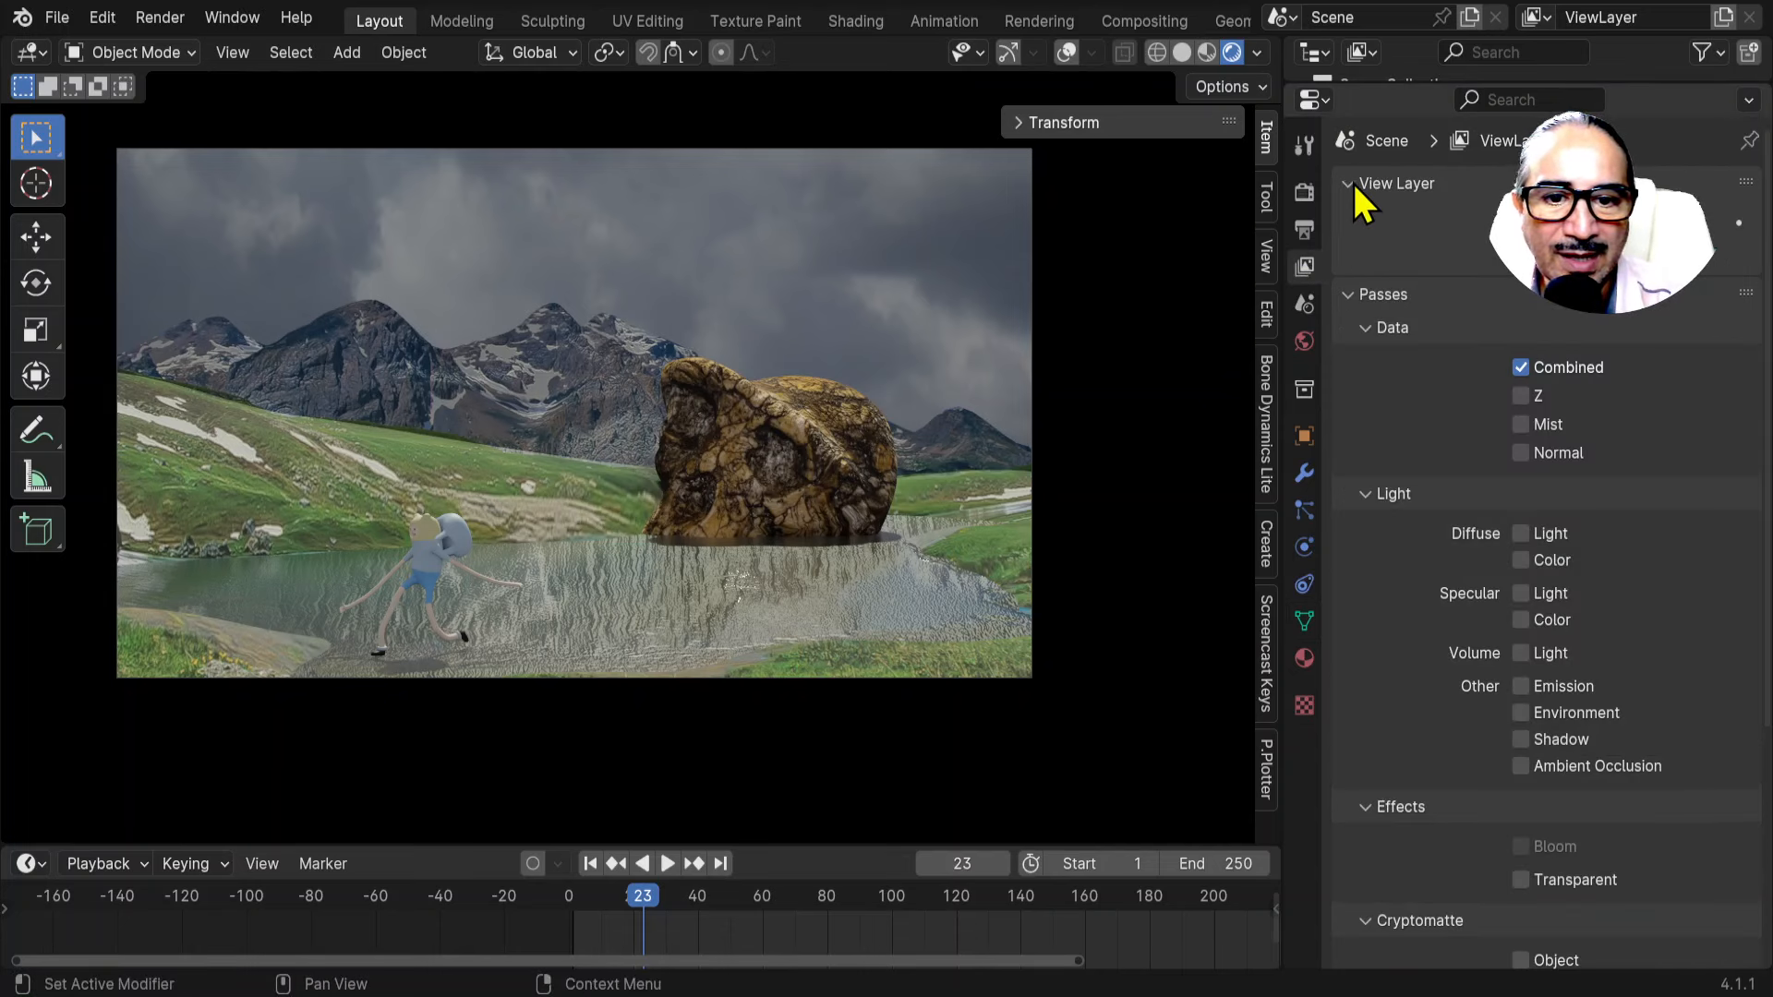
left_click(1533, 425)
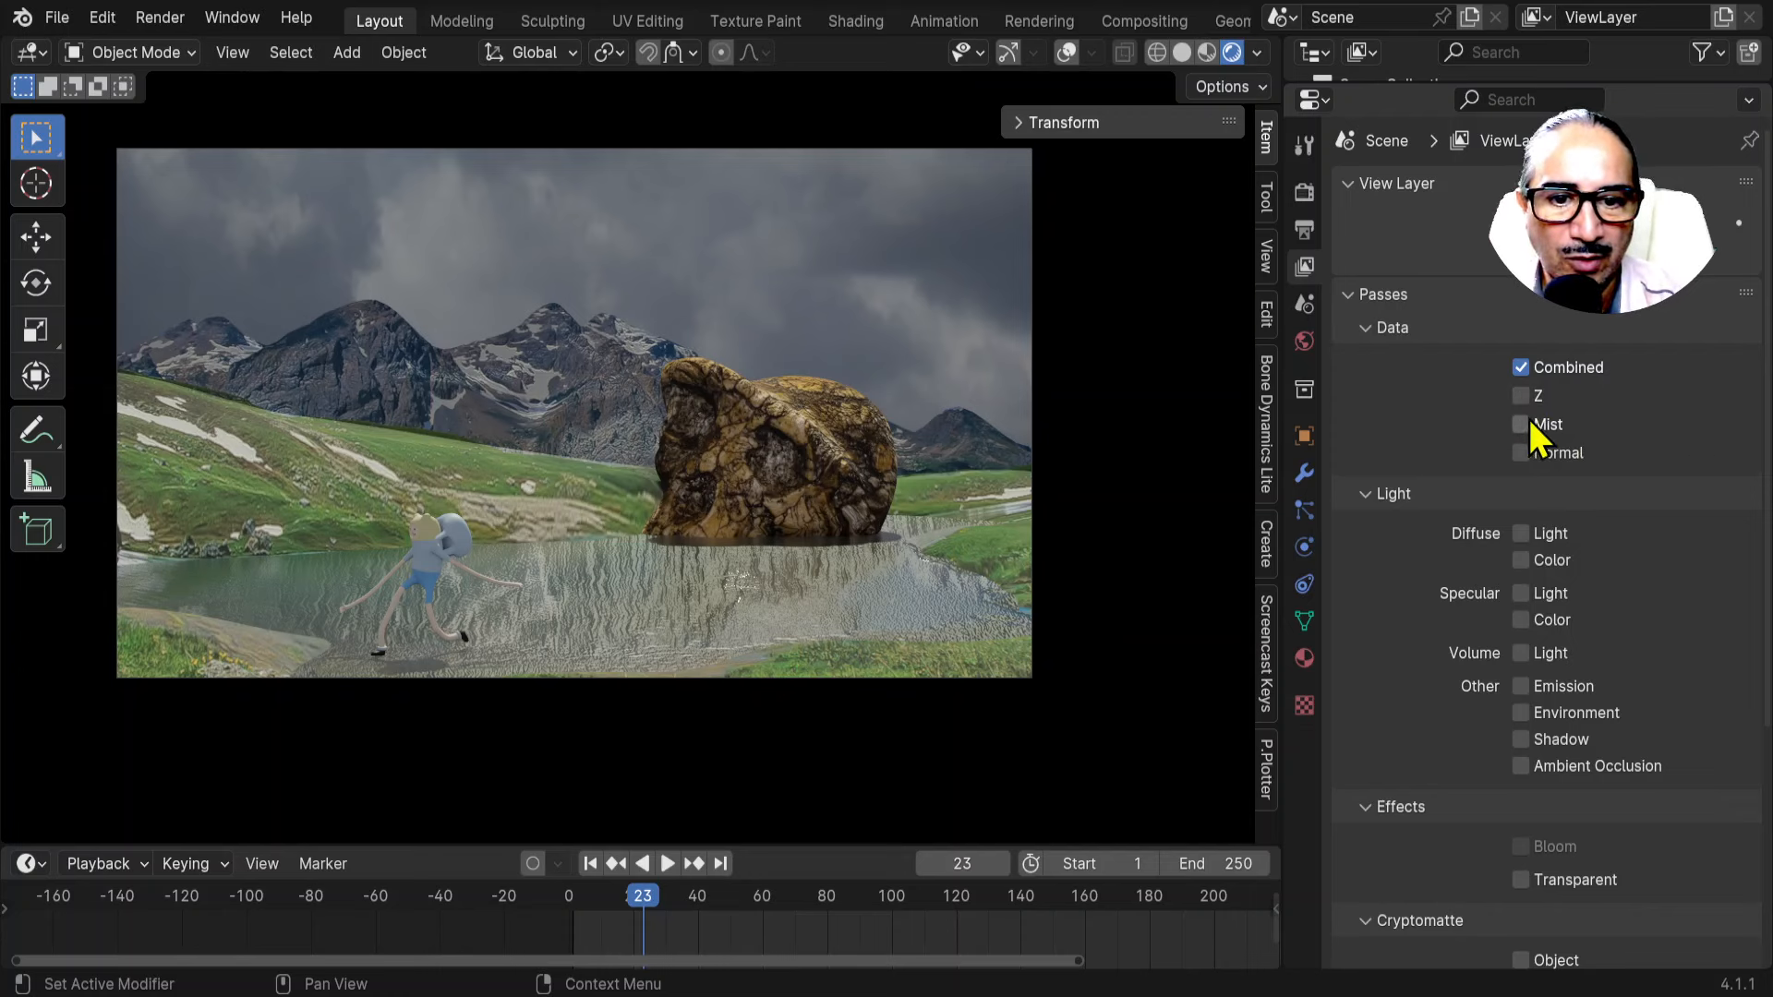
left_click(1522, 397)
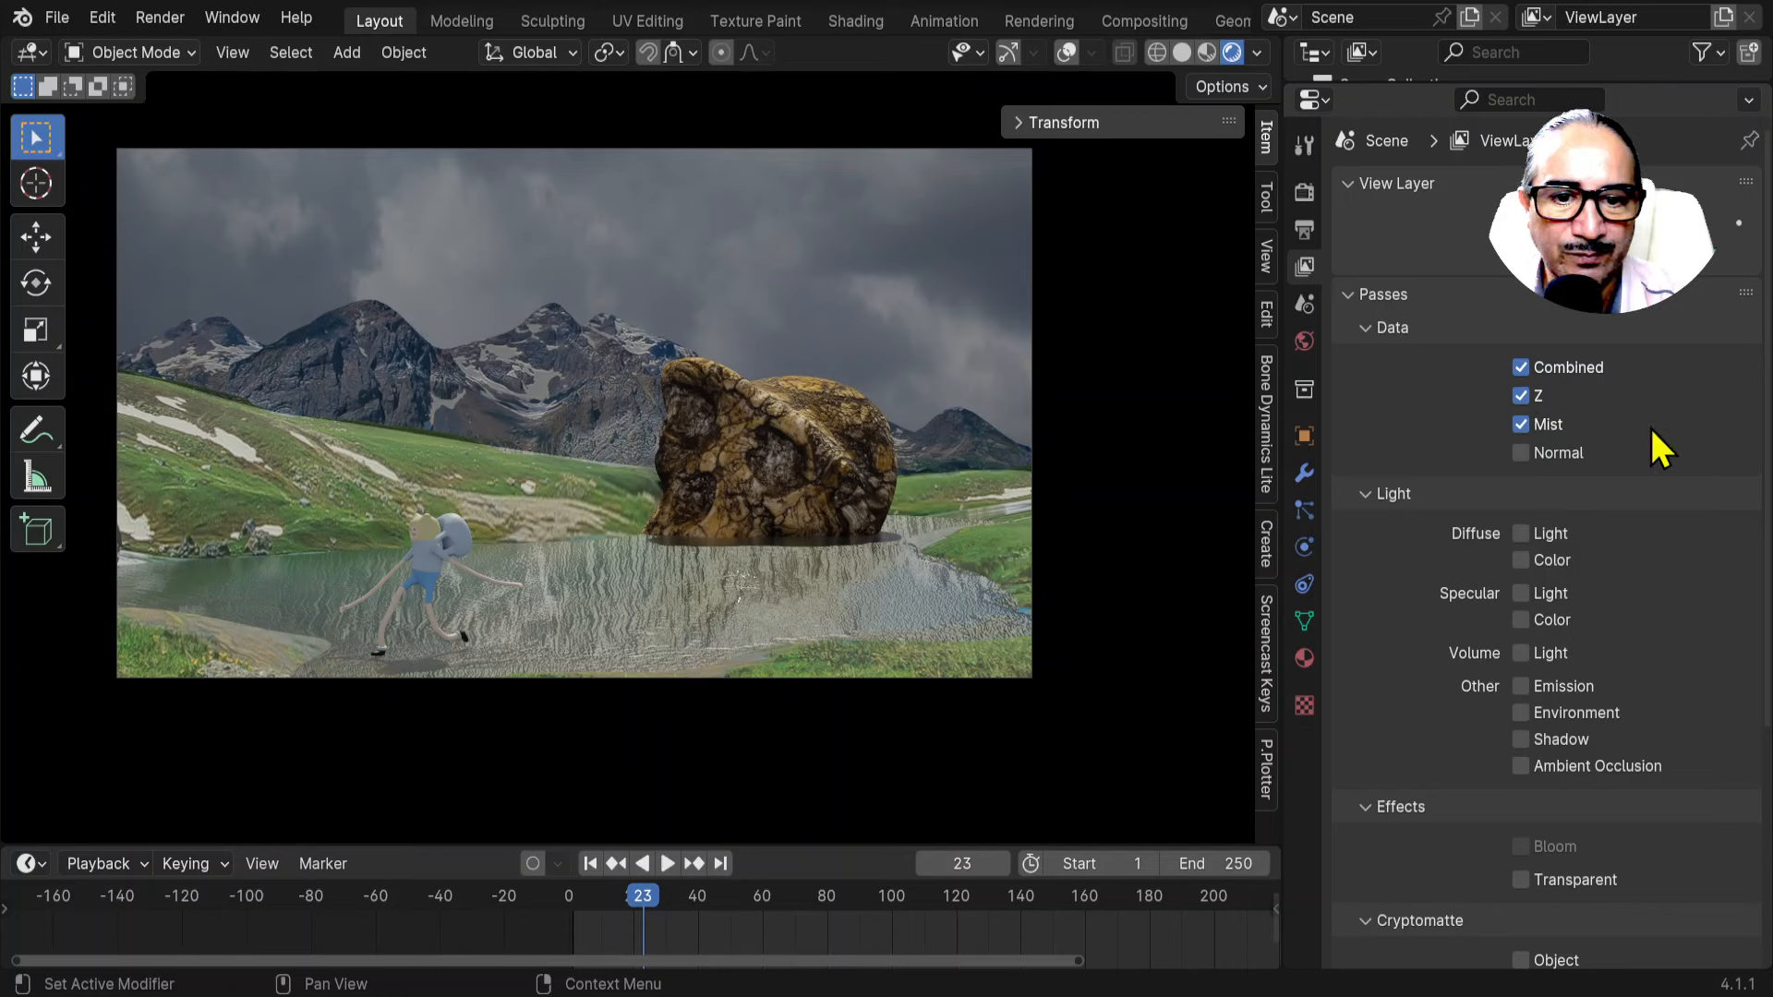
left_click(1522, 397)
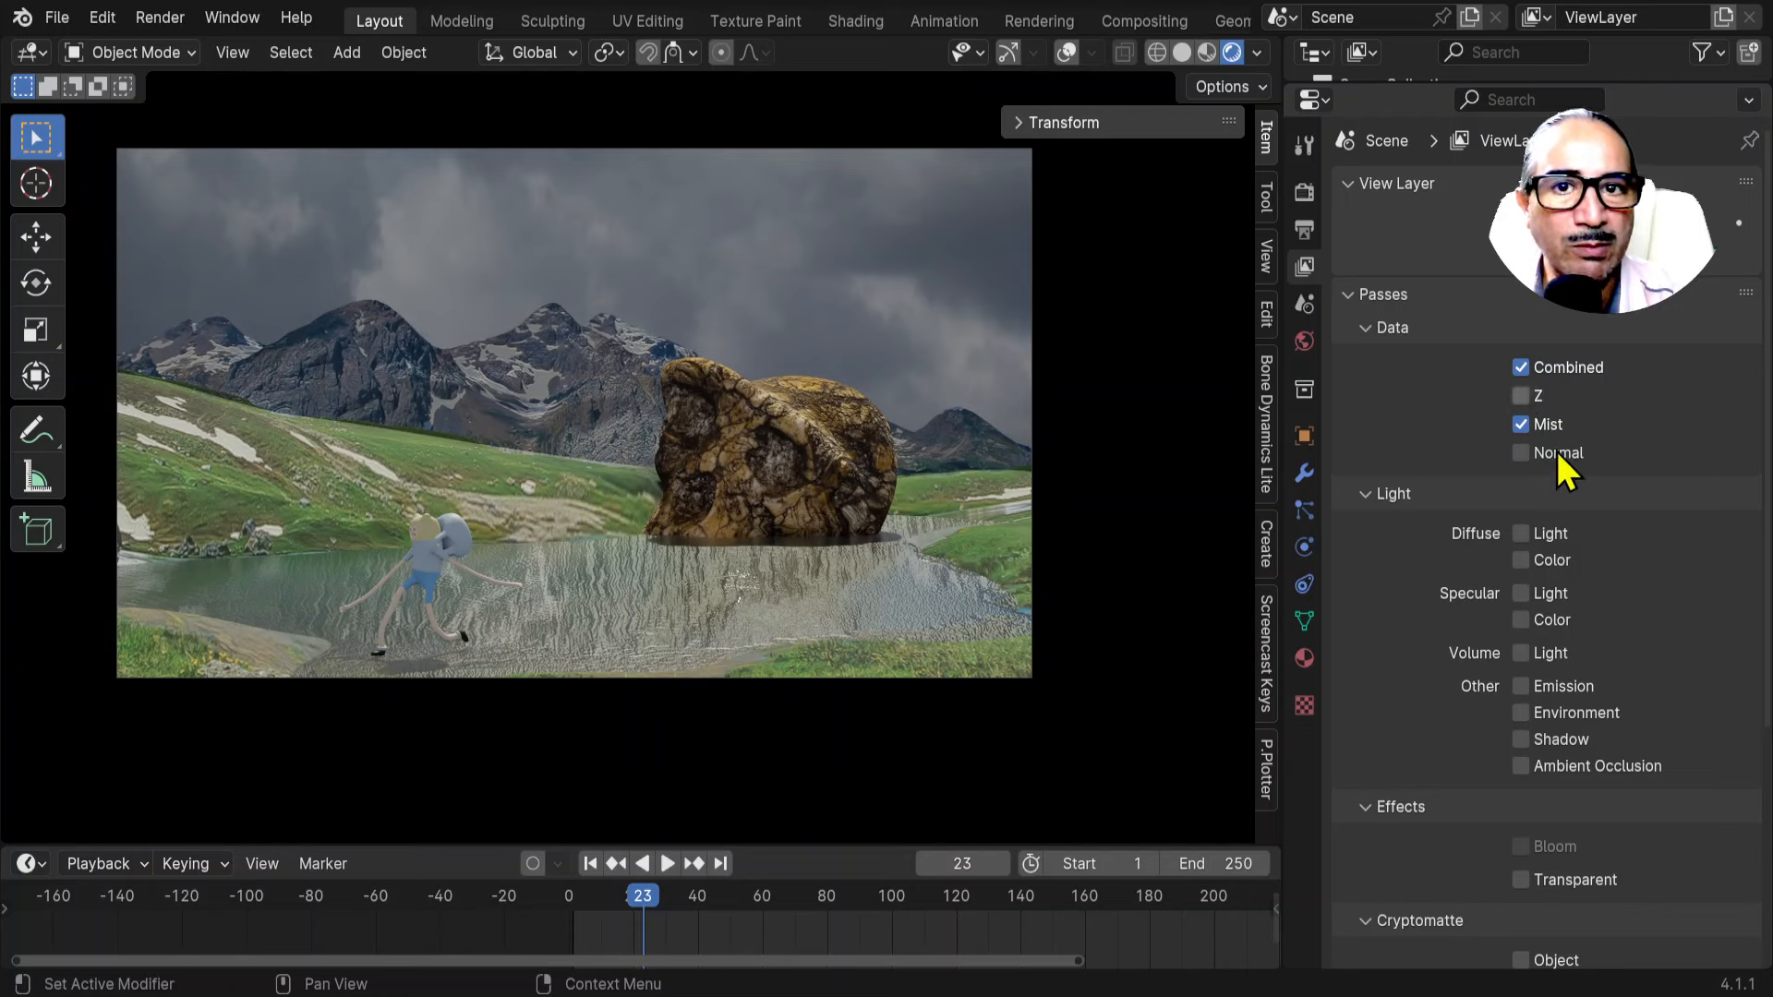
left_click(1532, 425)
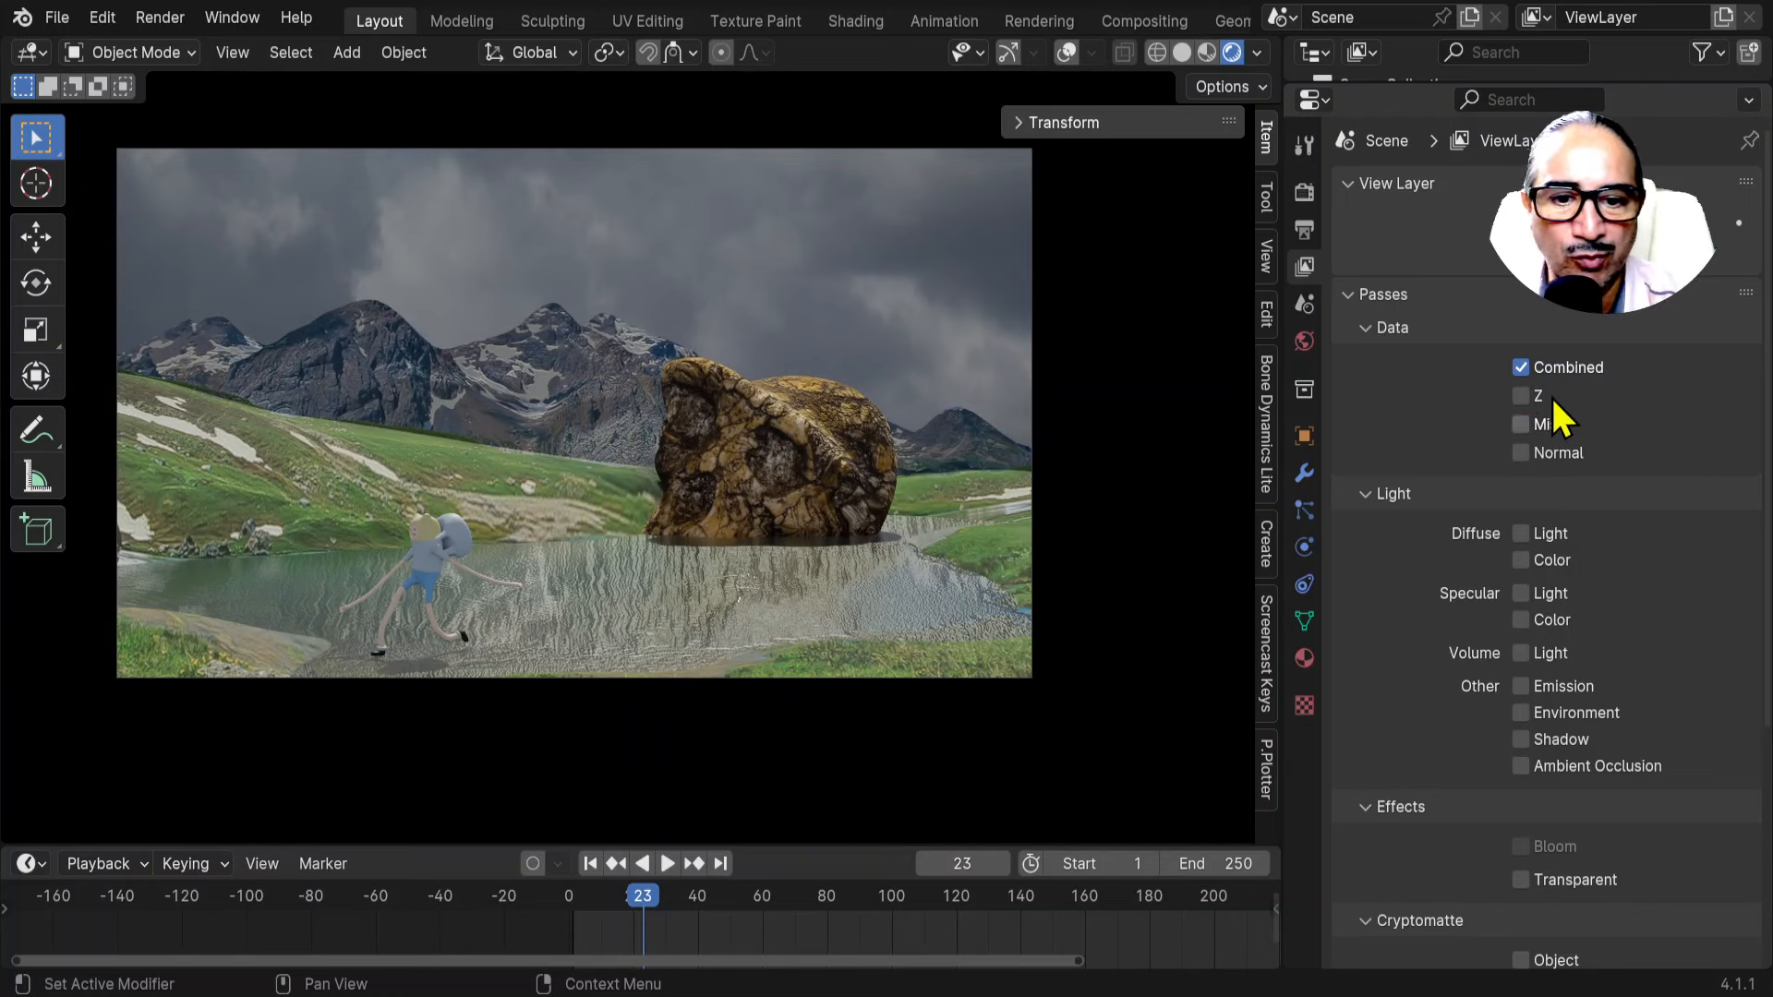
left_click(1529, 424)
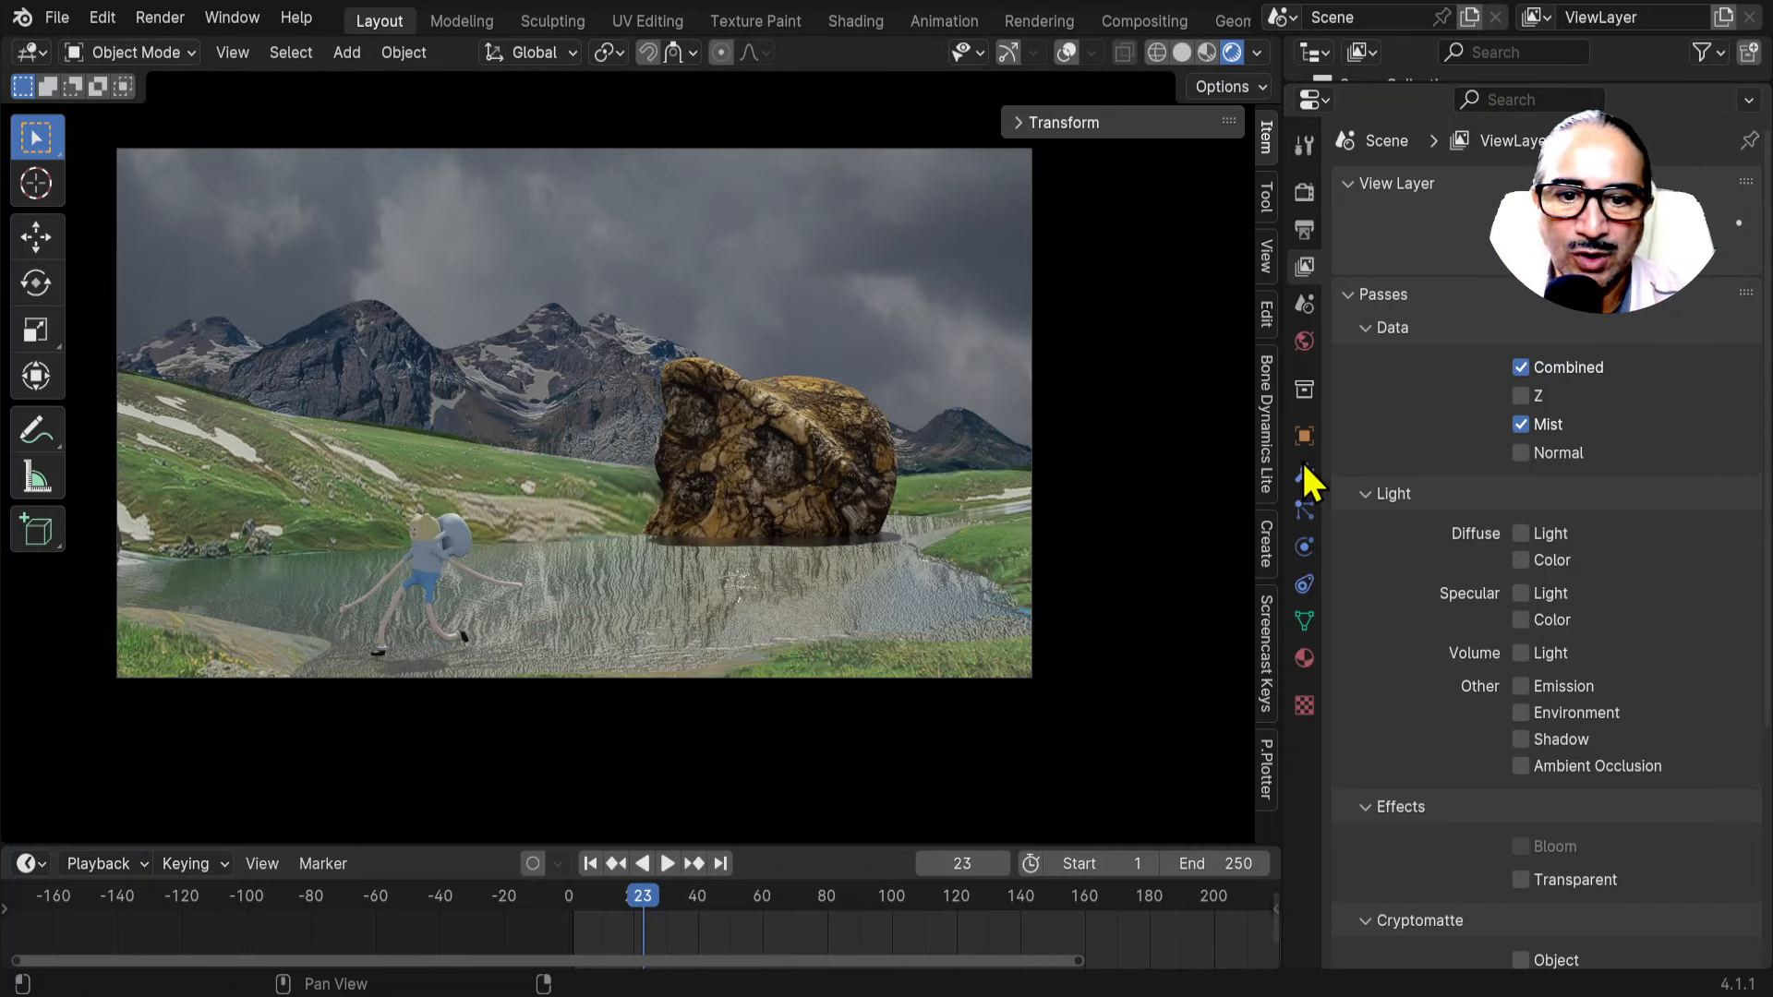
Collapse the Data, Light and Effects pass groups and enable the Cryptomatte Object pass.
left_click(1365, 326)
left_click(1369, 362)
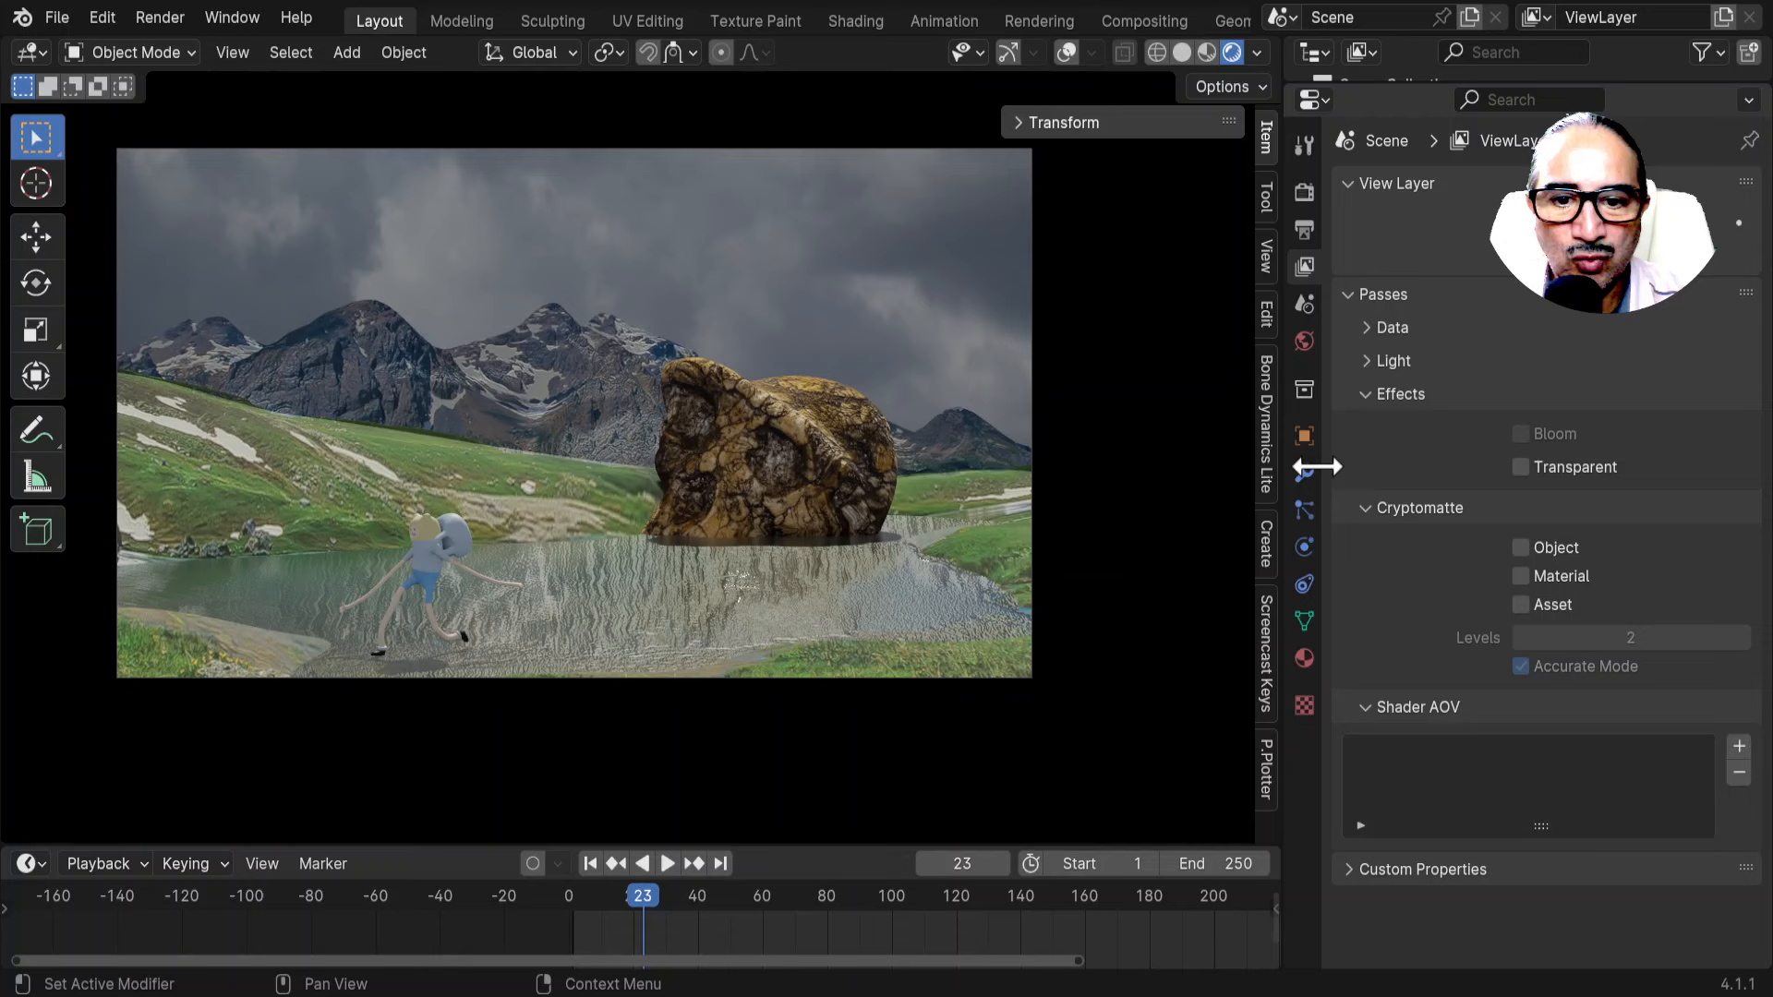
left_click(1367, 394)
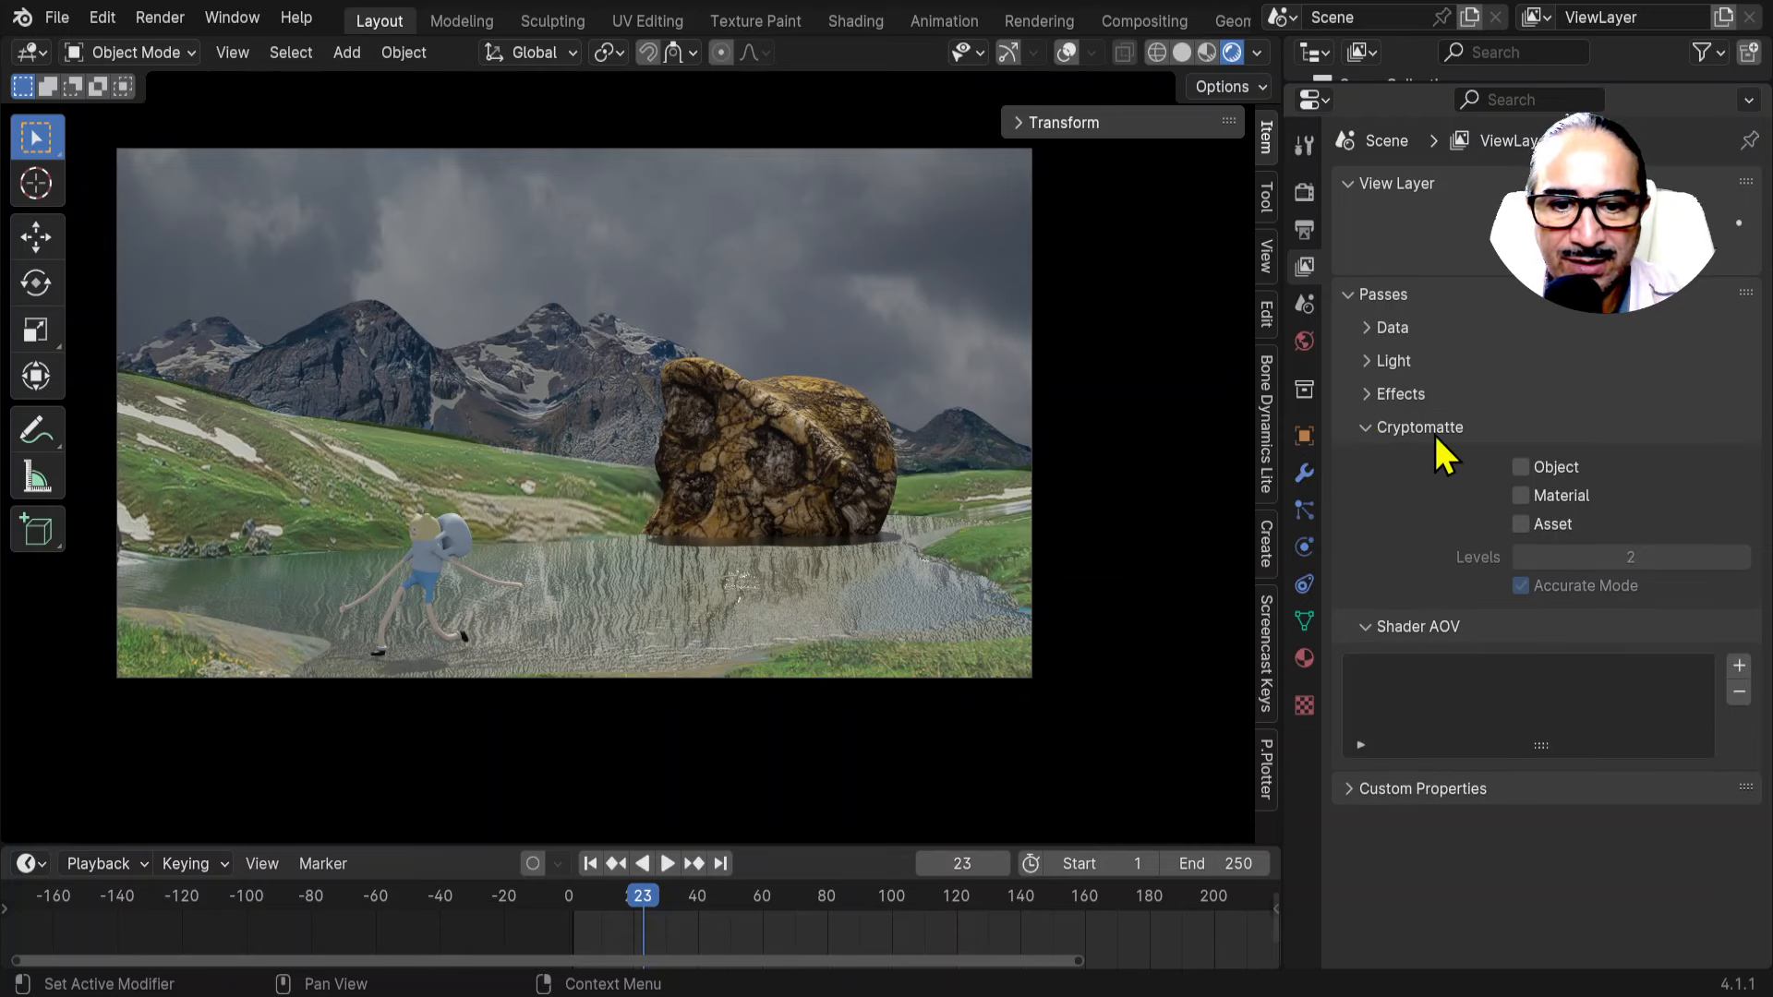
left_click(1521, 467)
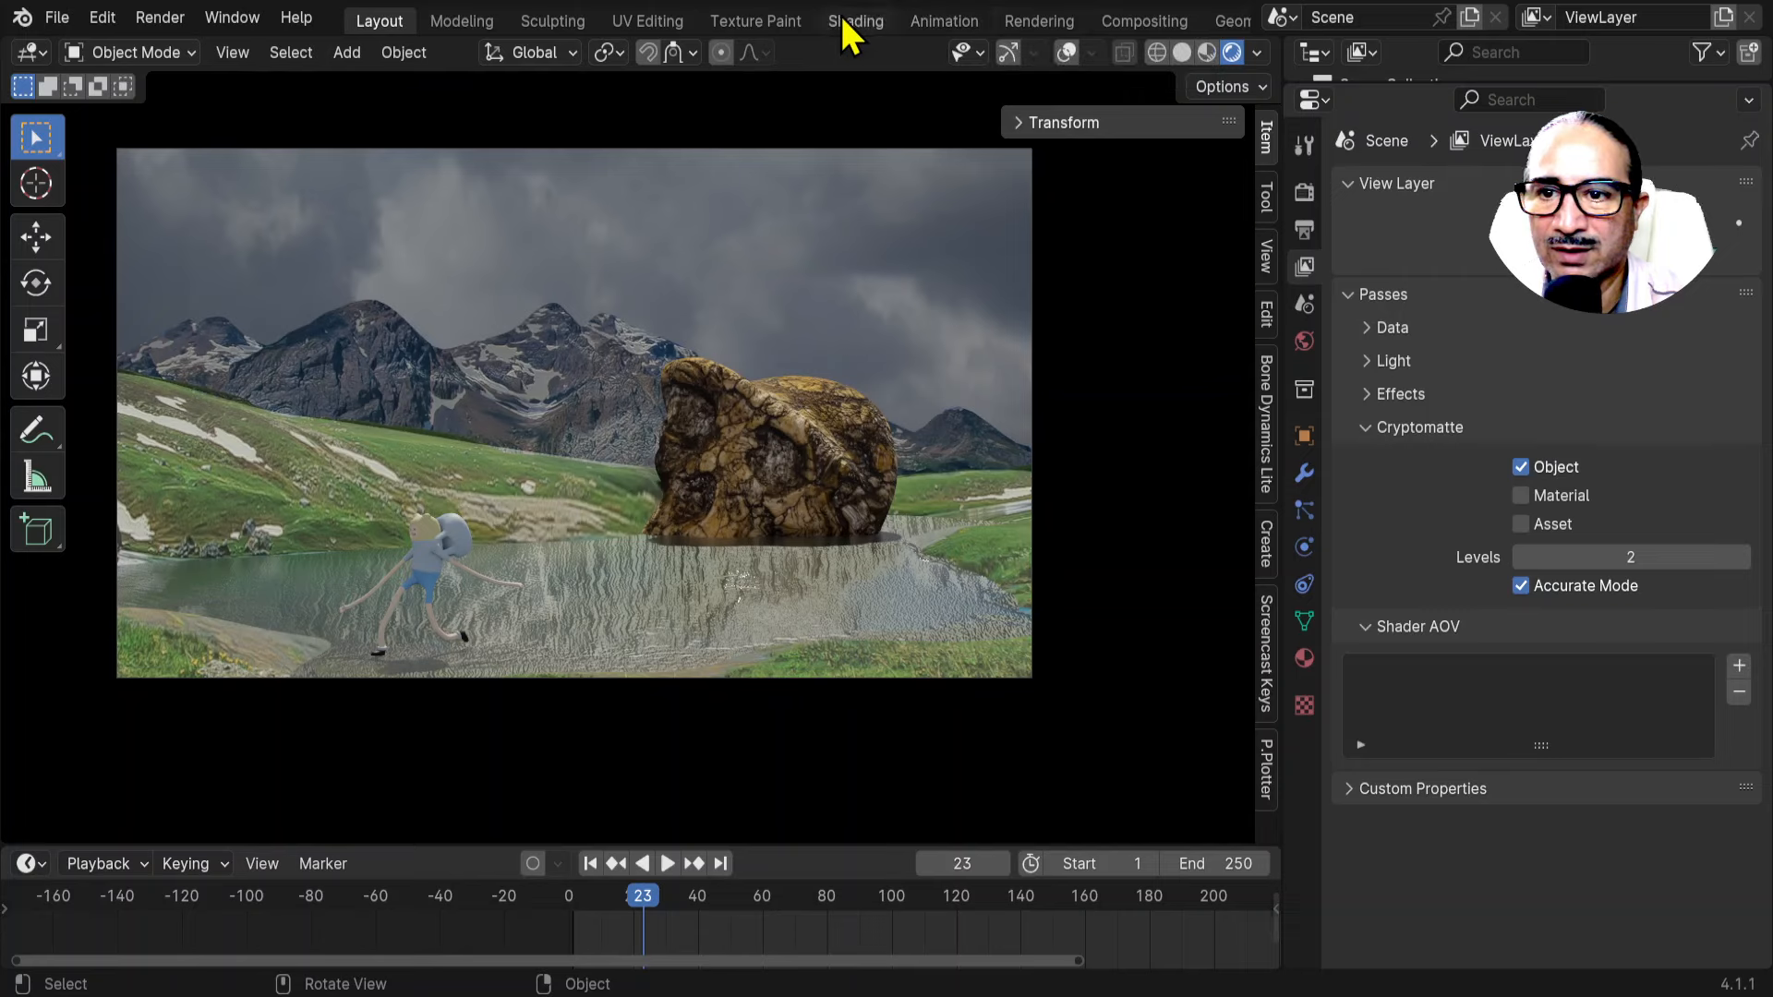
Switch to the Compositing workspace and reposition the Render Layers node to inspect its output sockets.
left_click(1143, 22)
scroll(396, 407, "up", 4)
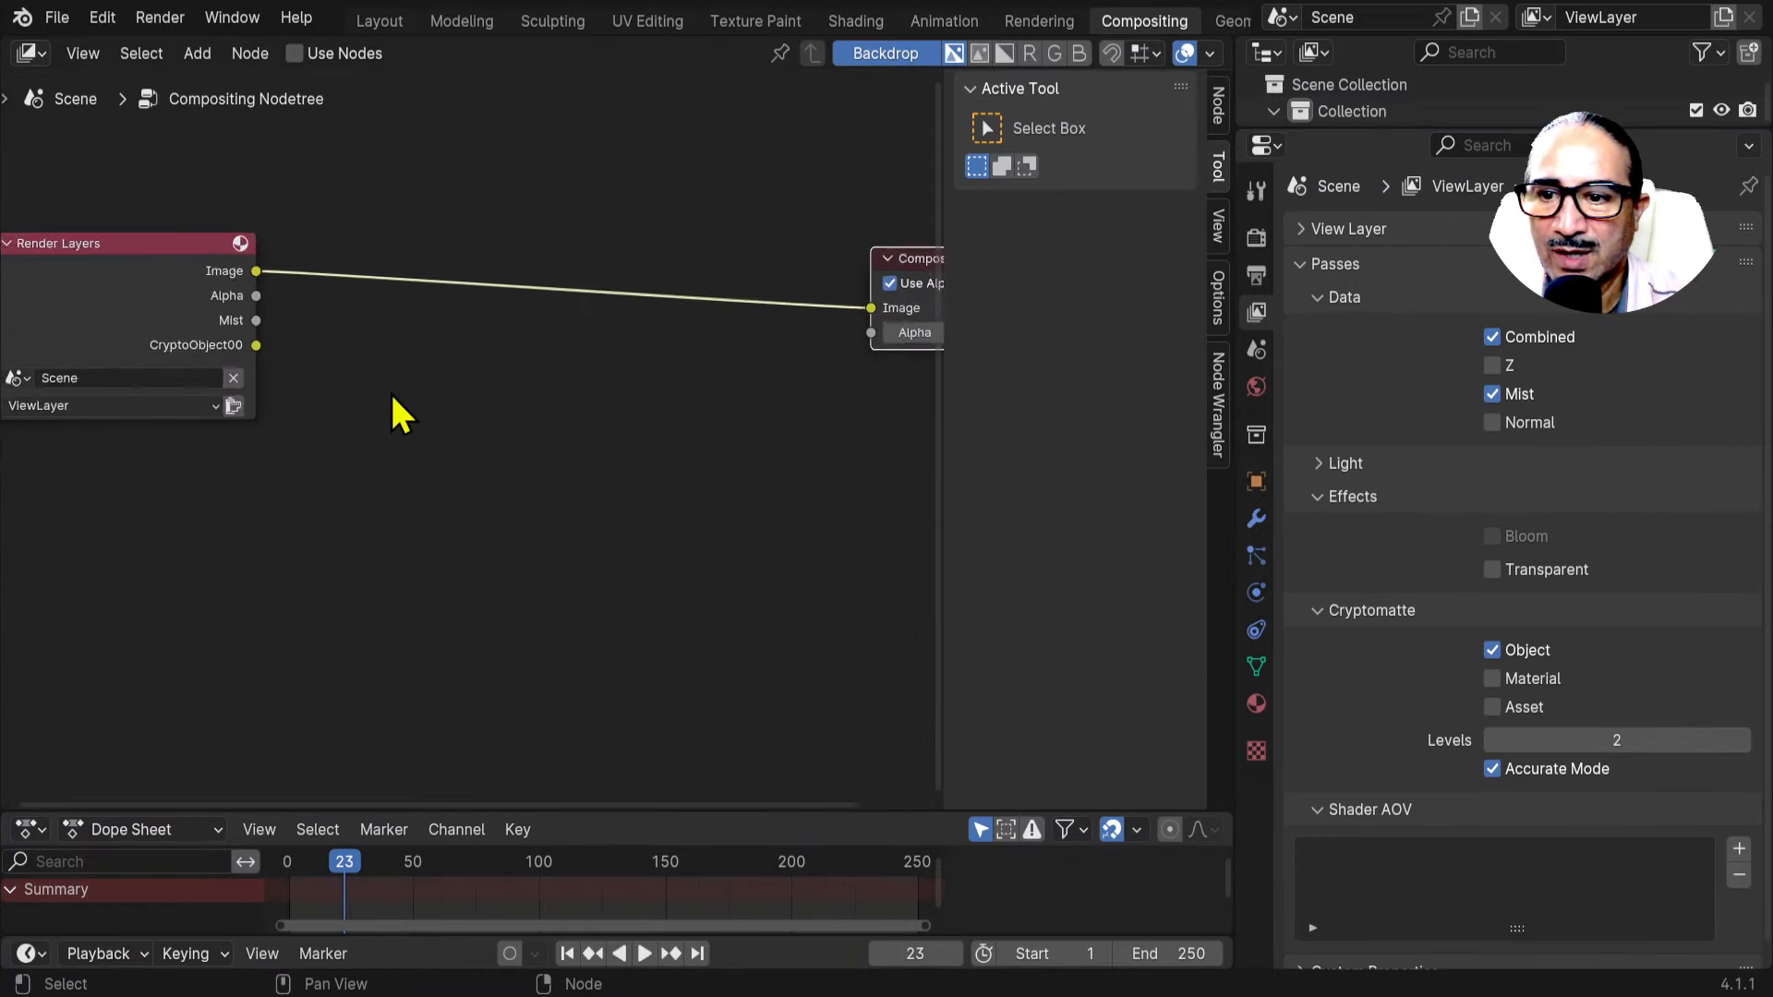
scroll(646, 404, "up", 5)
left_click_drag(389, 228, 464, 259)
scroll(765, 411, "down", 2)
scroll(610, 402, "down", 1)
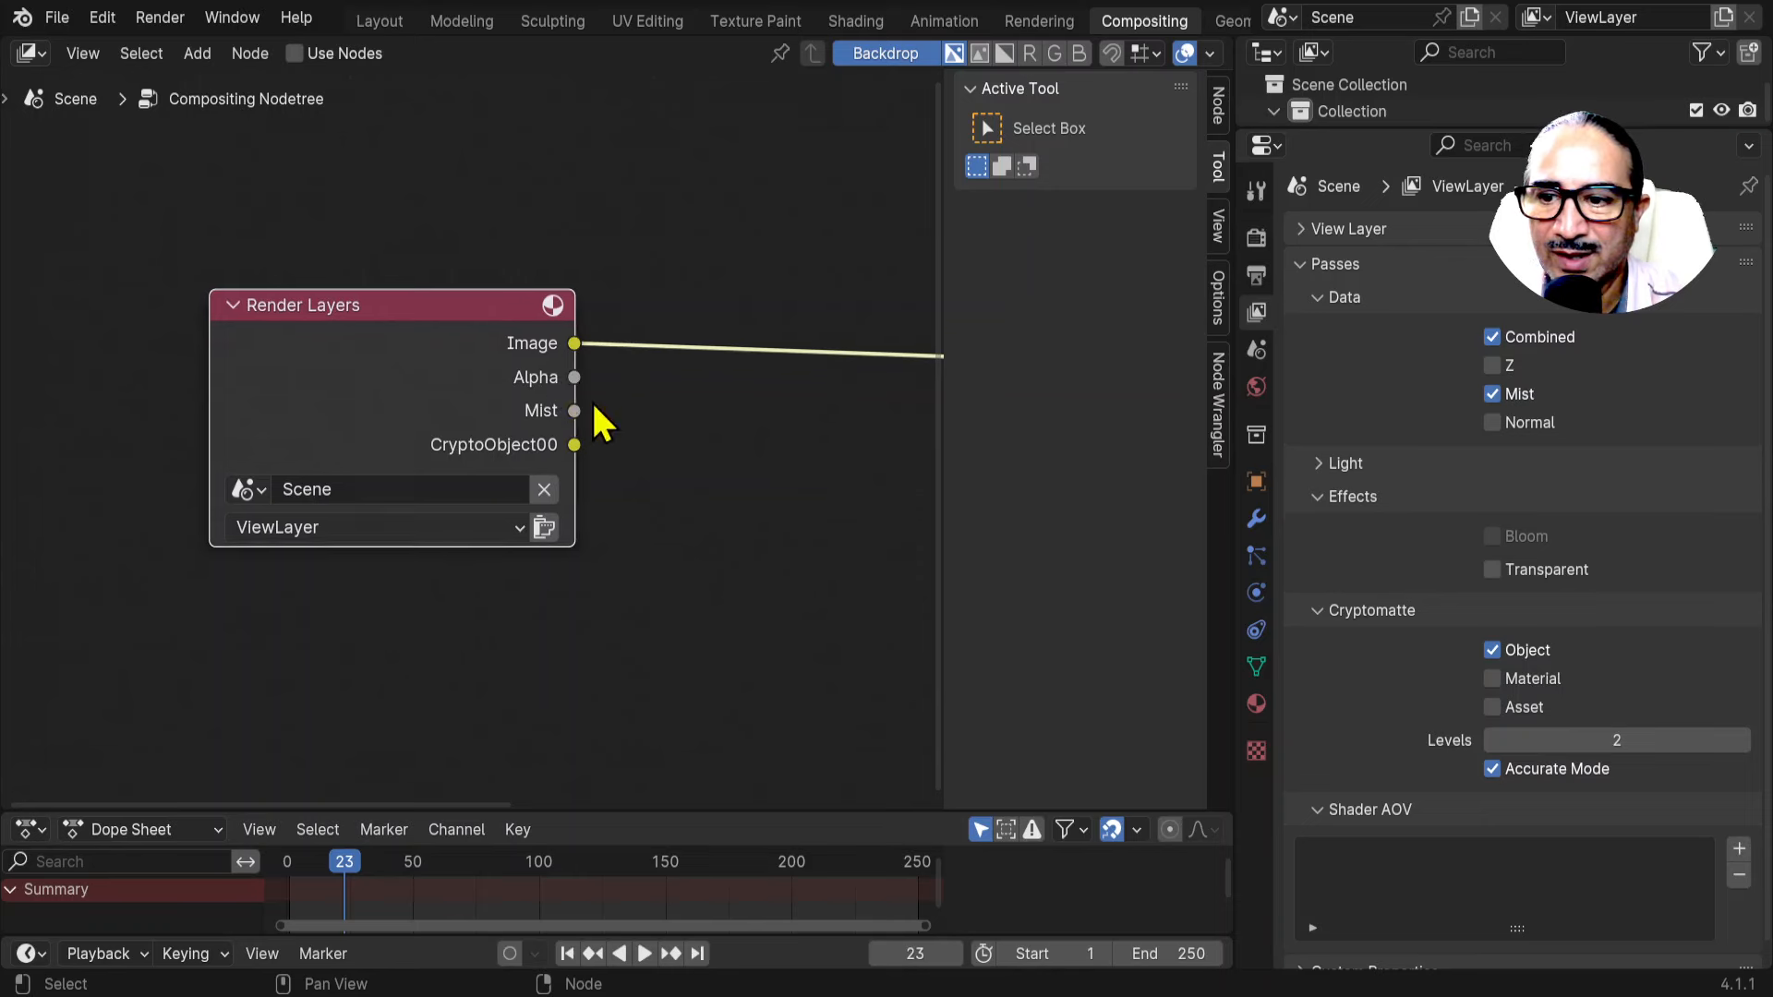
scroll(572, 384, "up", 1)
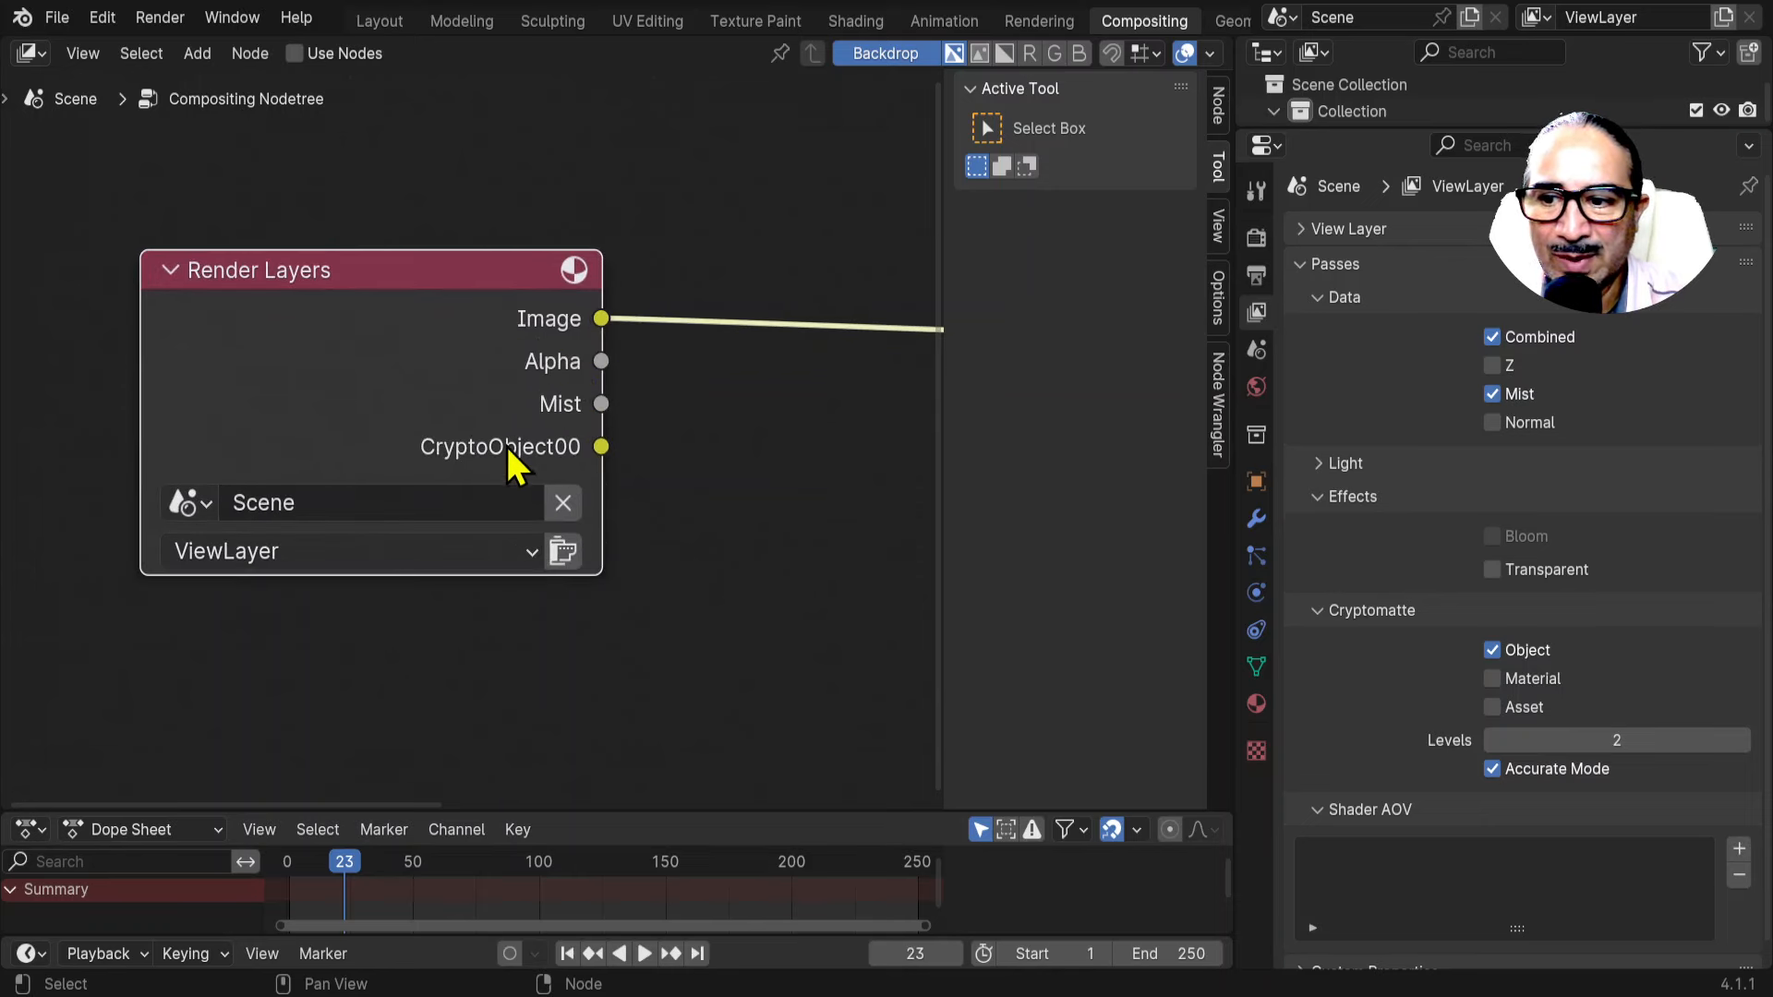
Toggle the Cryptomatte Object, Mist and Combined passes off and on again to compare the Render Layers outputs.
left_click(1493, 652)
left_click(1496, 654)
left_click(1496, 652)
left_click(1496, 652)
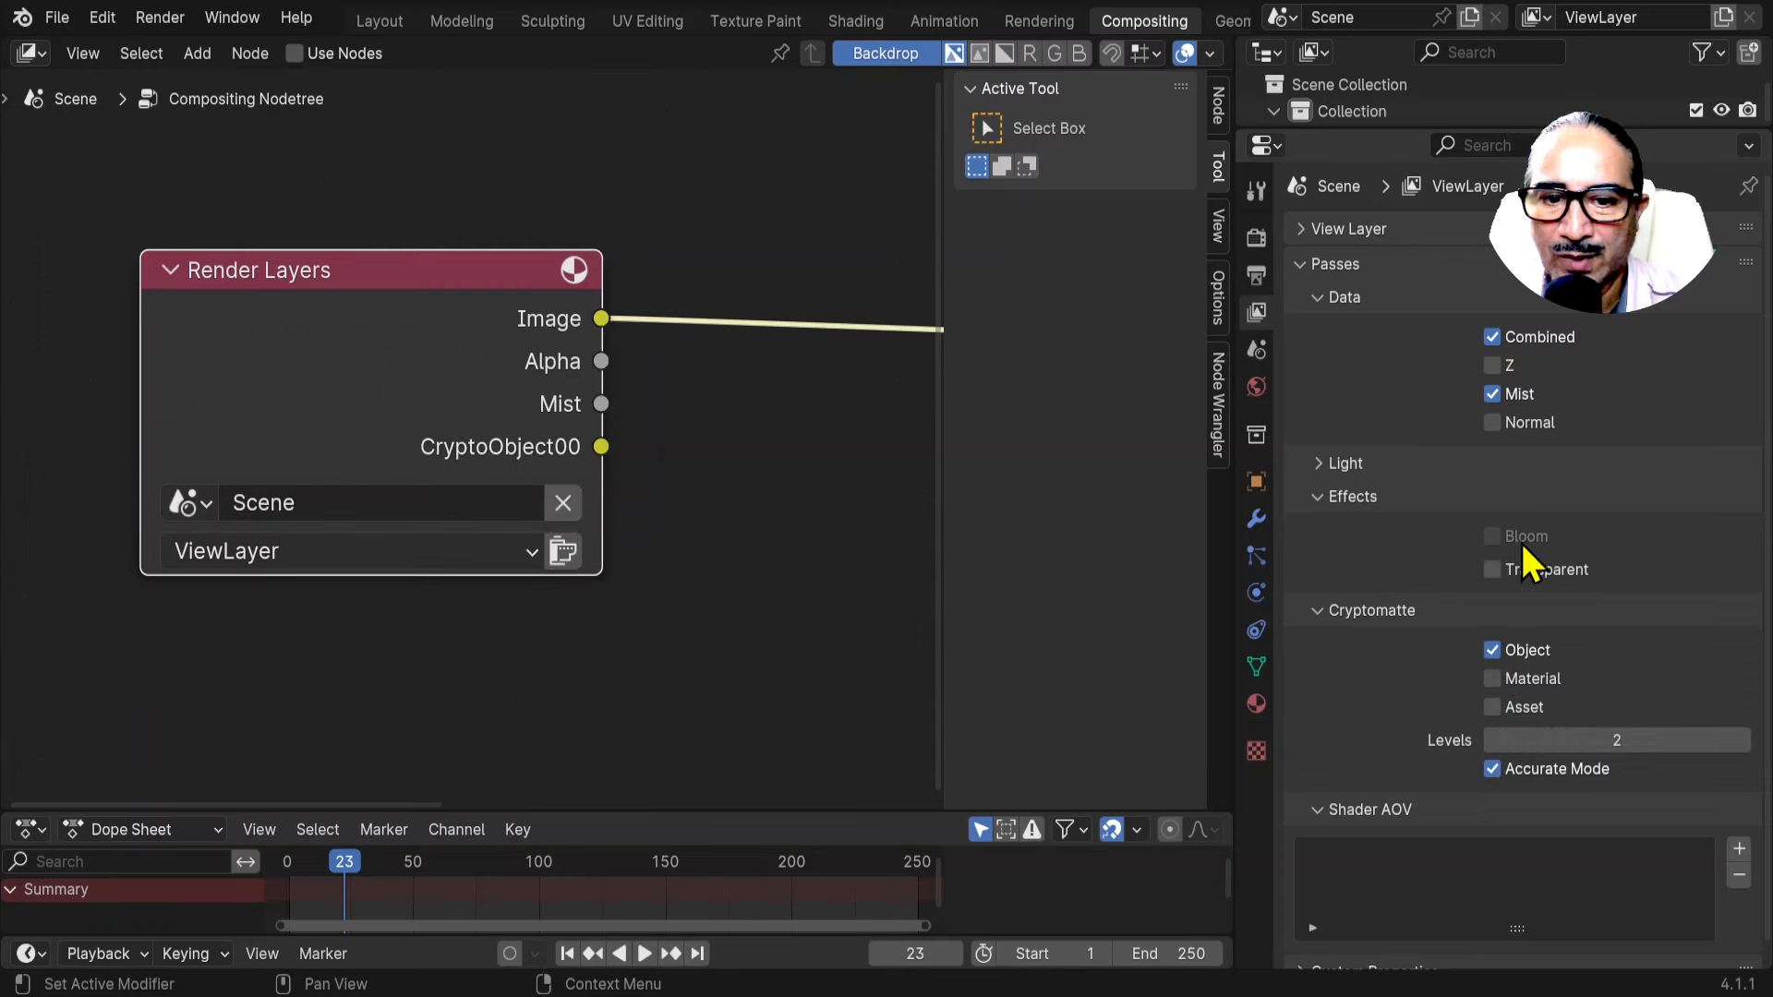
left_click(1498, 393)
left_click(1498, 393)
left_click(1492, 336)
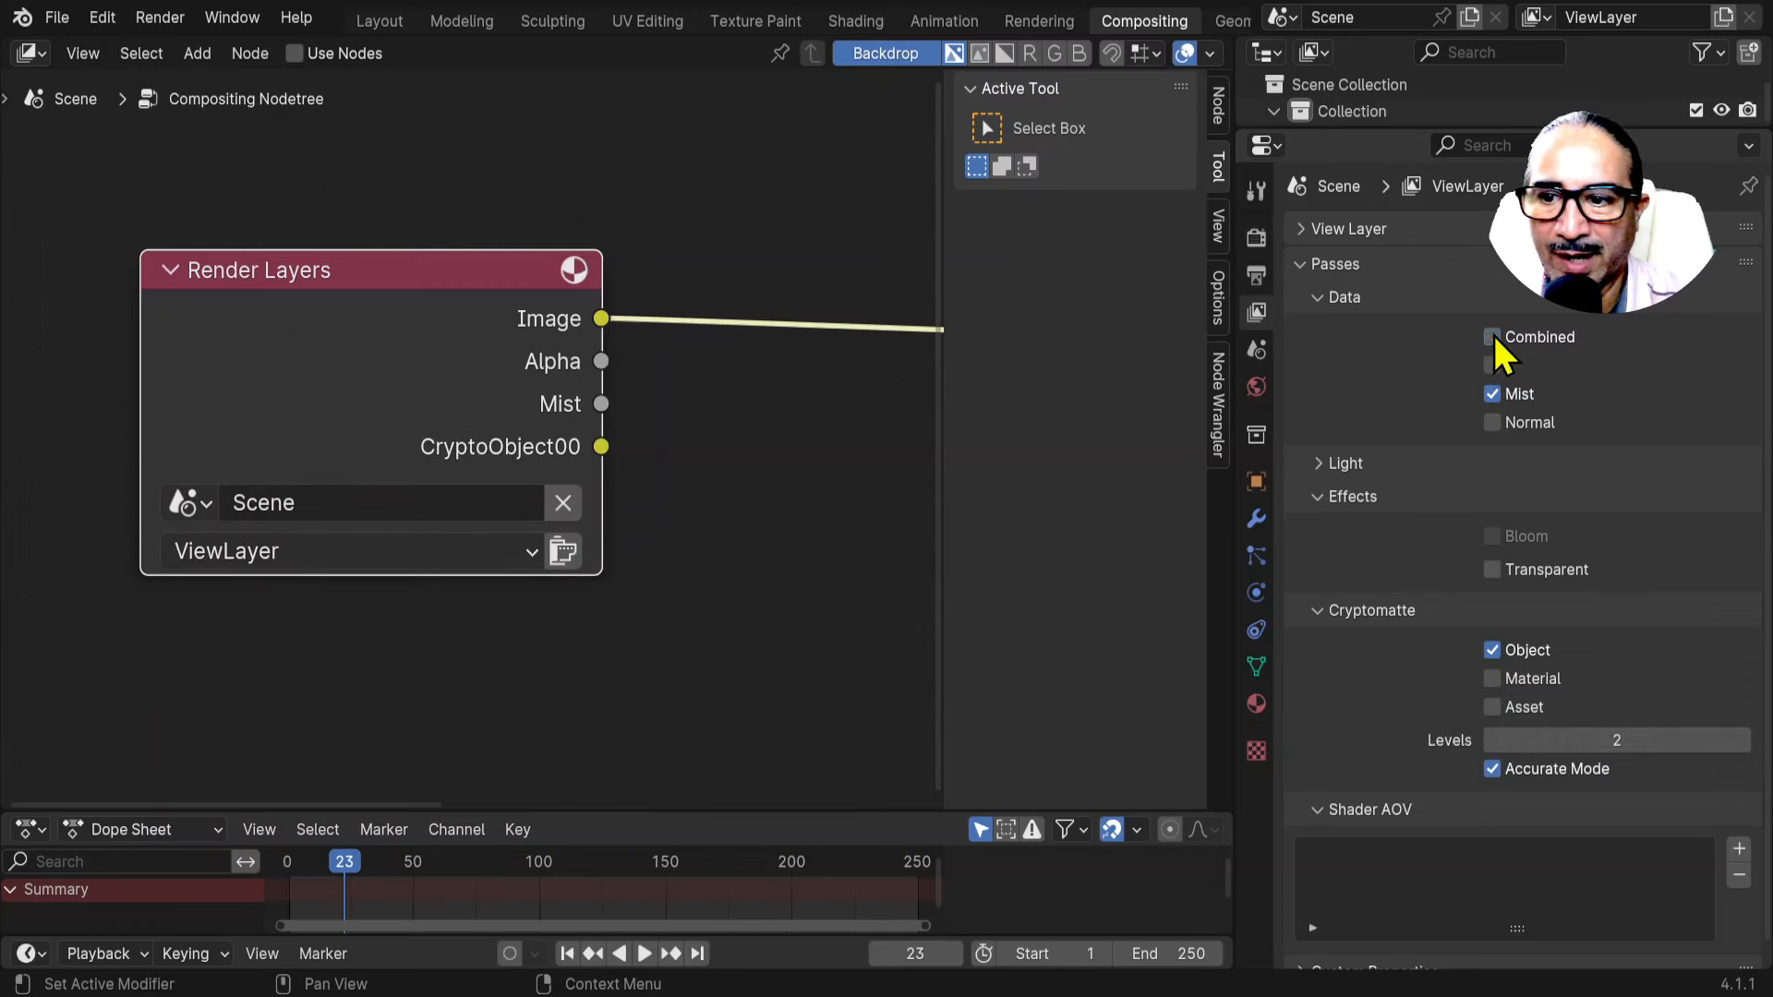
left_click(1495, 391)
left_click(1493, 336)
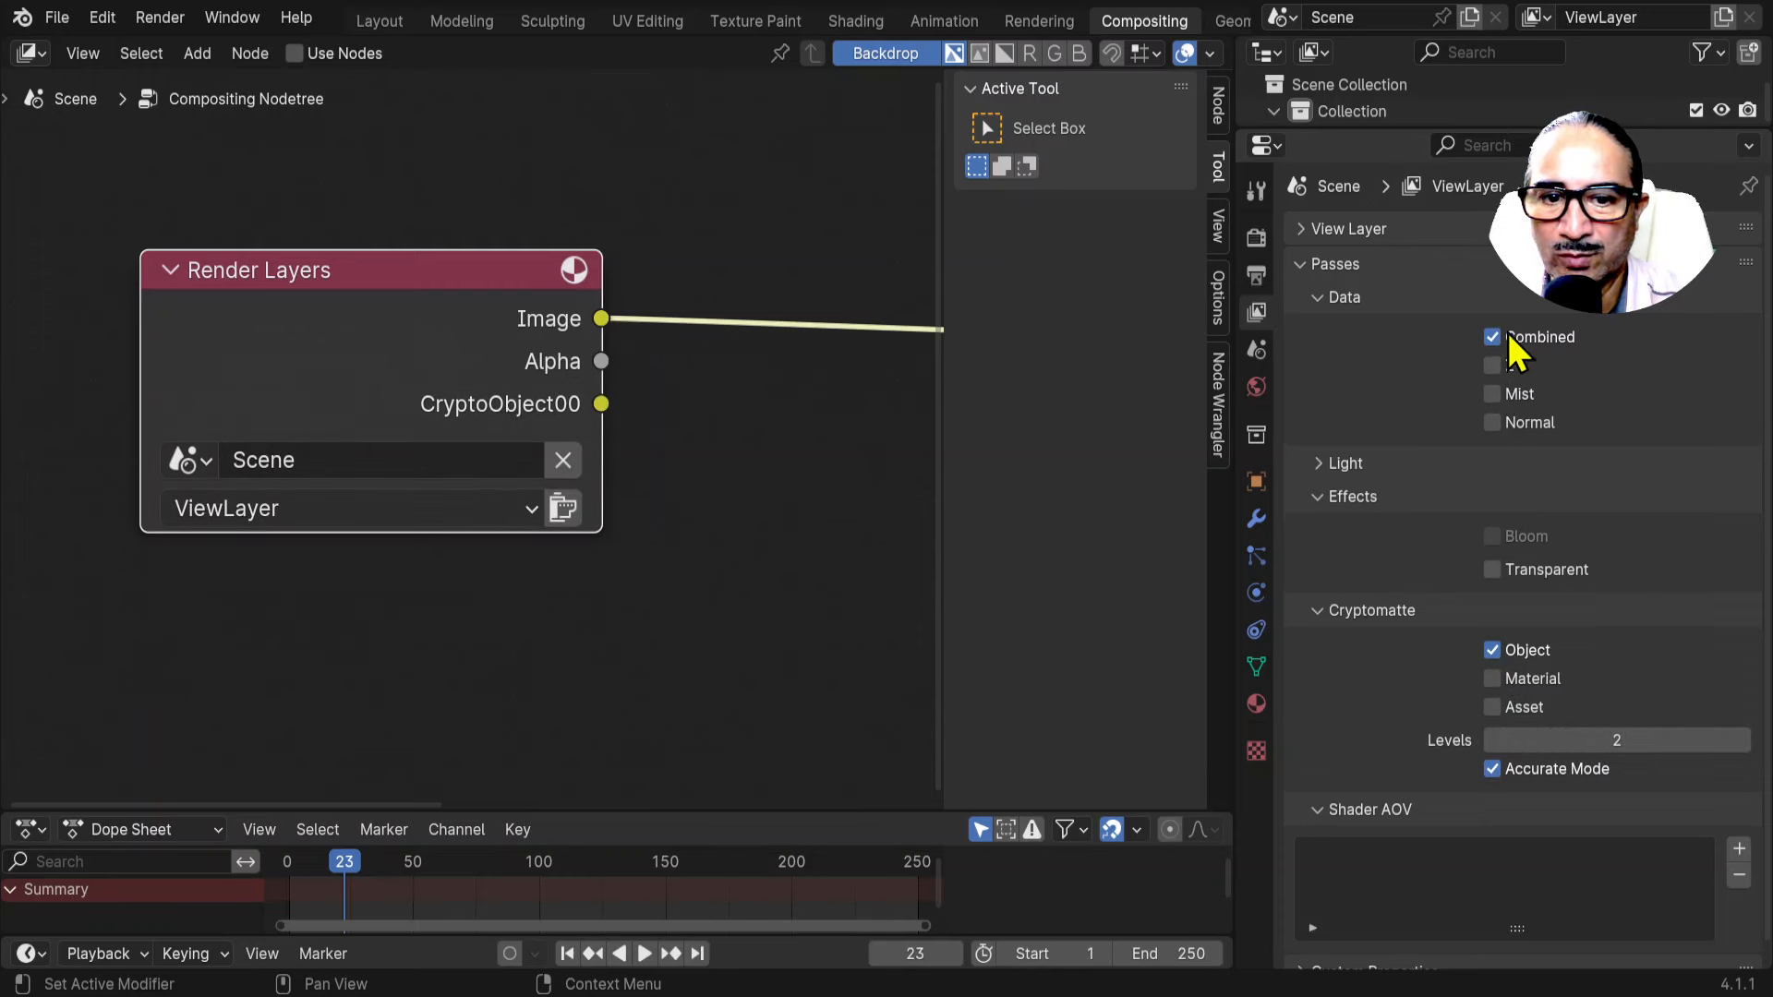
left_click(1494, 393)
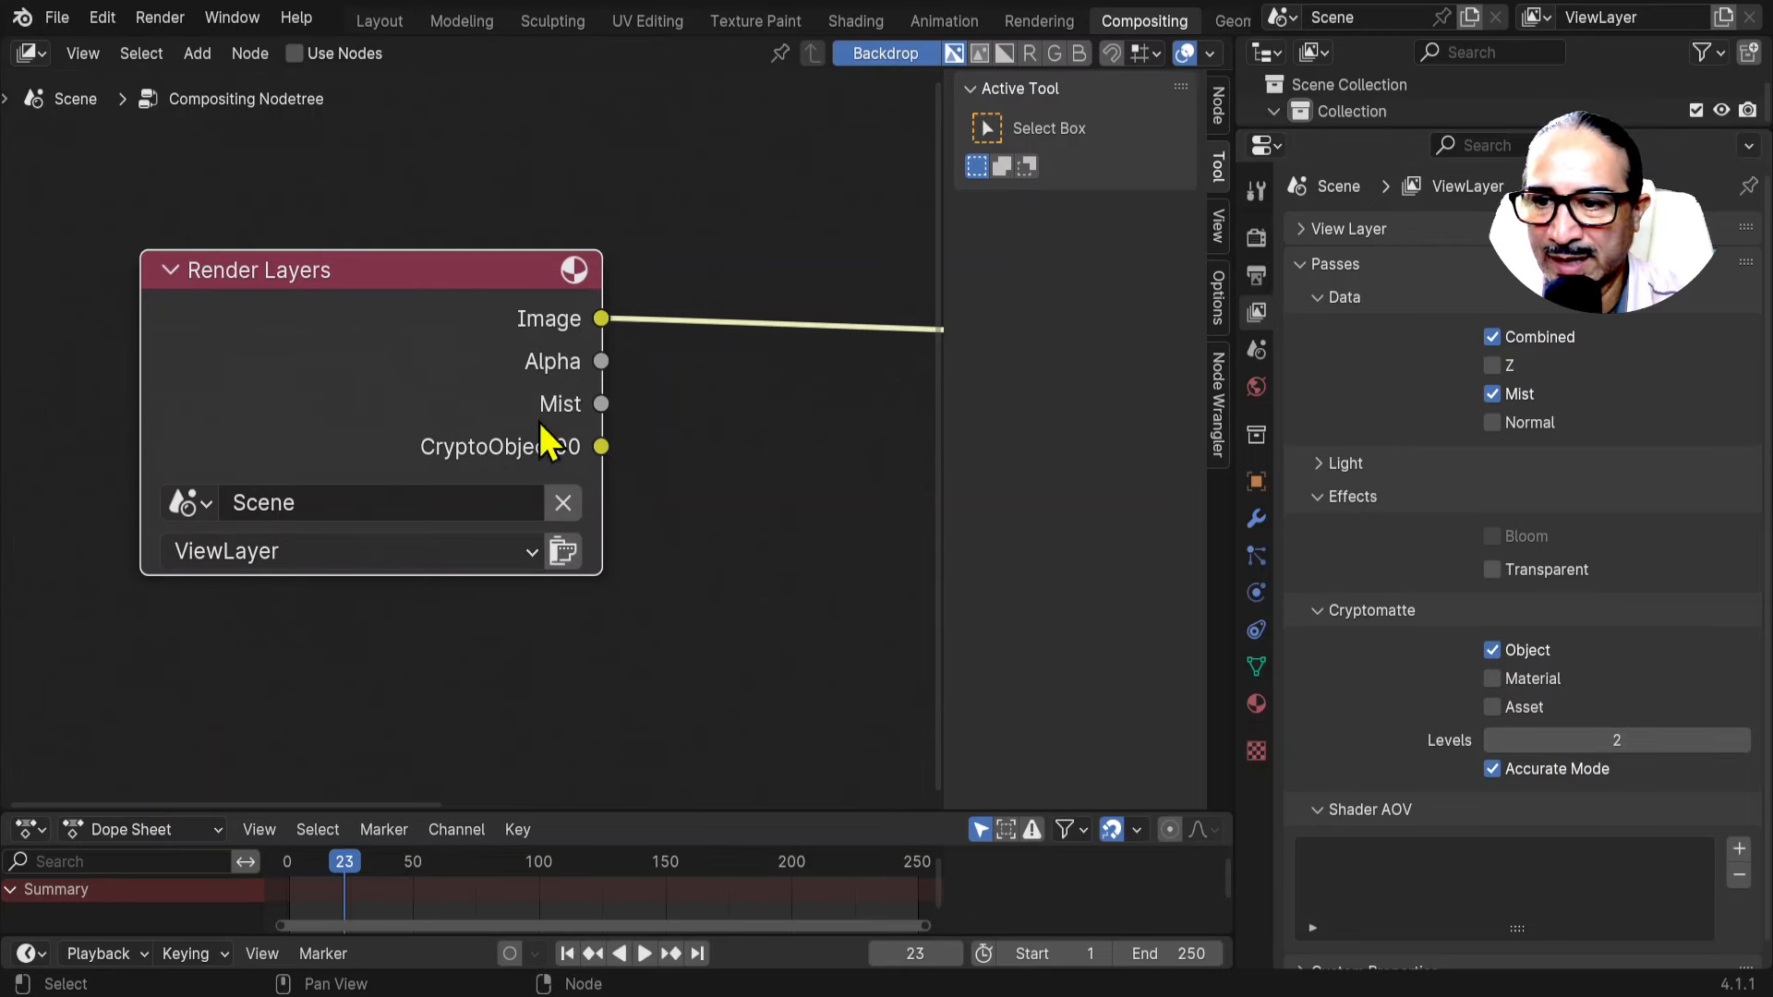
Bring the Render Layers and Composite nodes closer together and collapse the node editor's sidebar.
left_click_drag(450, 254, 318, 199)
scroll(511, 439, "down", 4)
middle_click_drag(597, 432, 425, 405)
left_click_drag(839, 364, 710, 343)
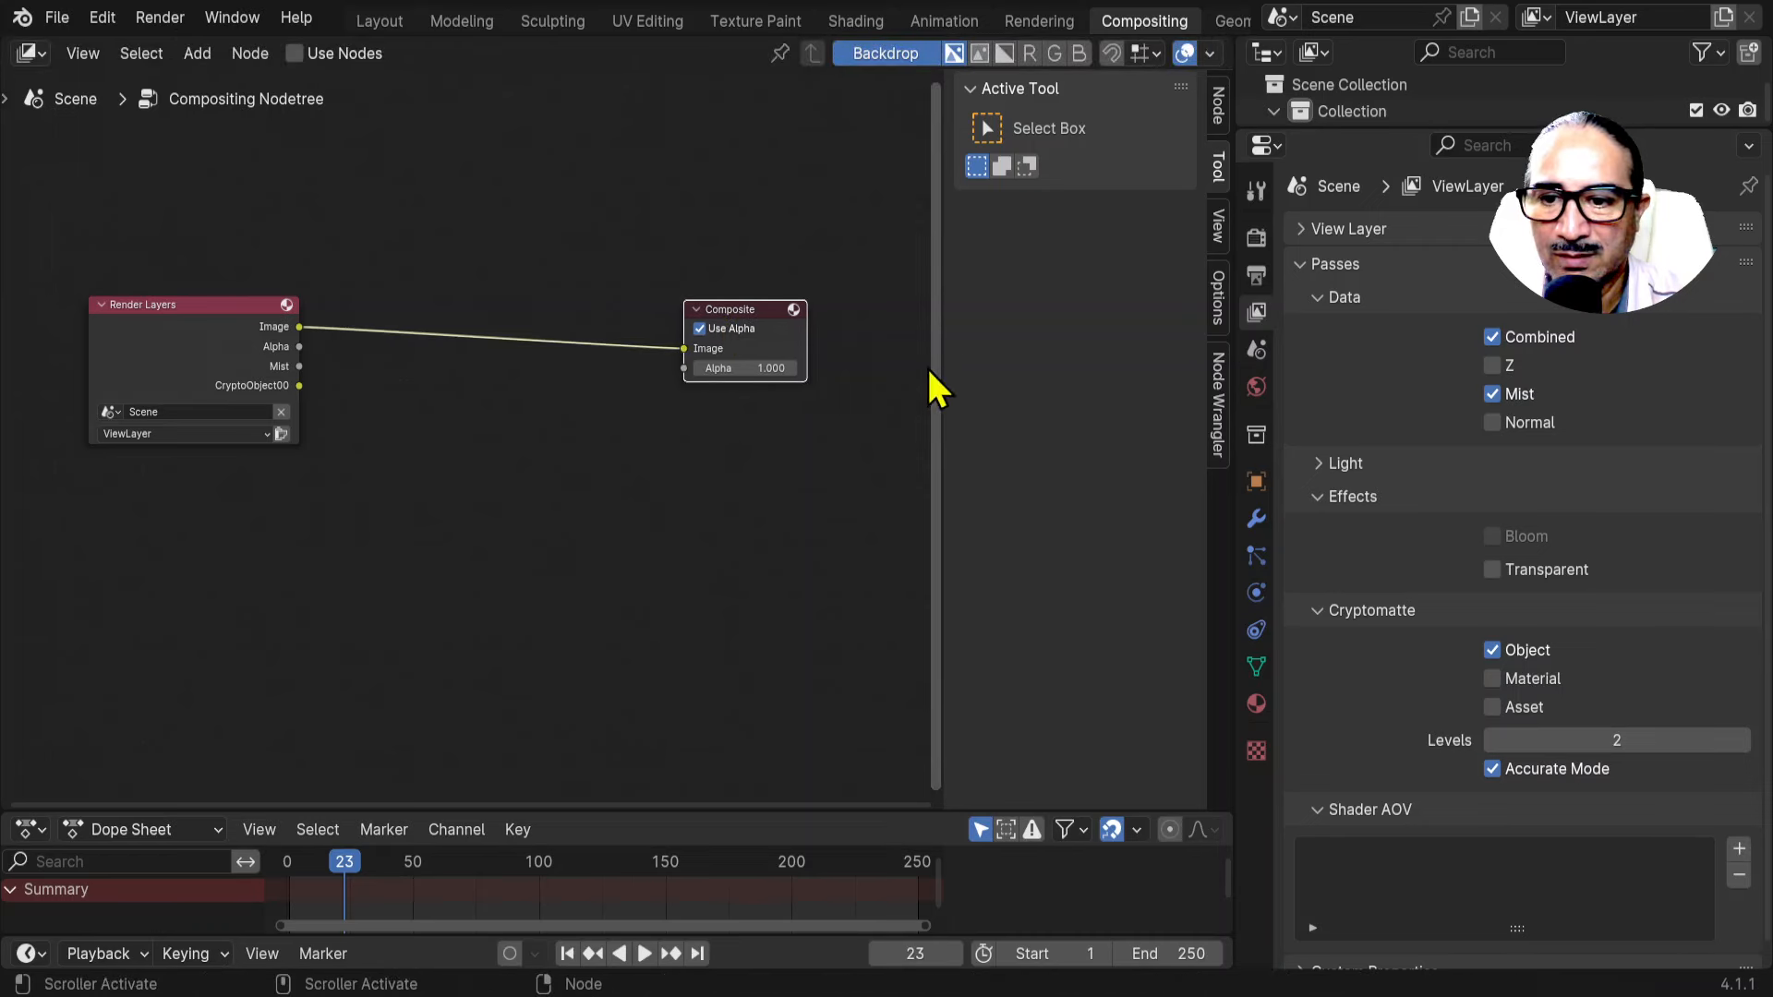
left_click_drag(938, 363, 1219, 391)
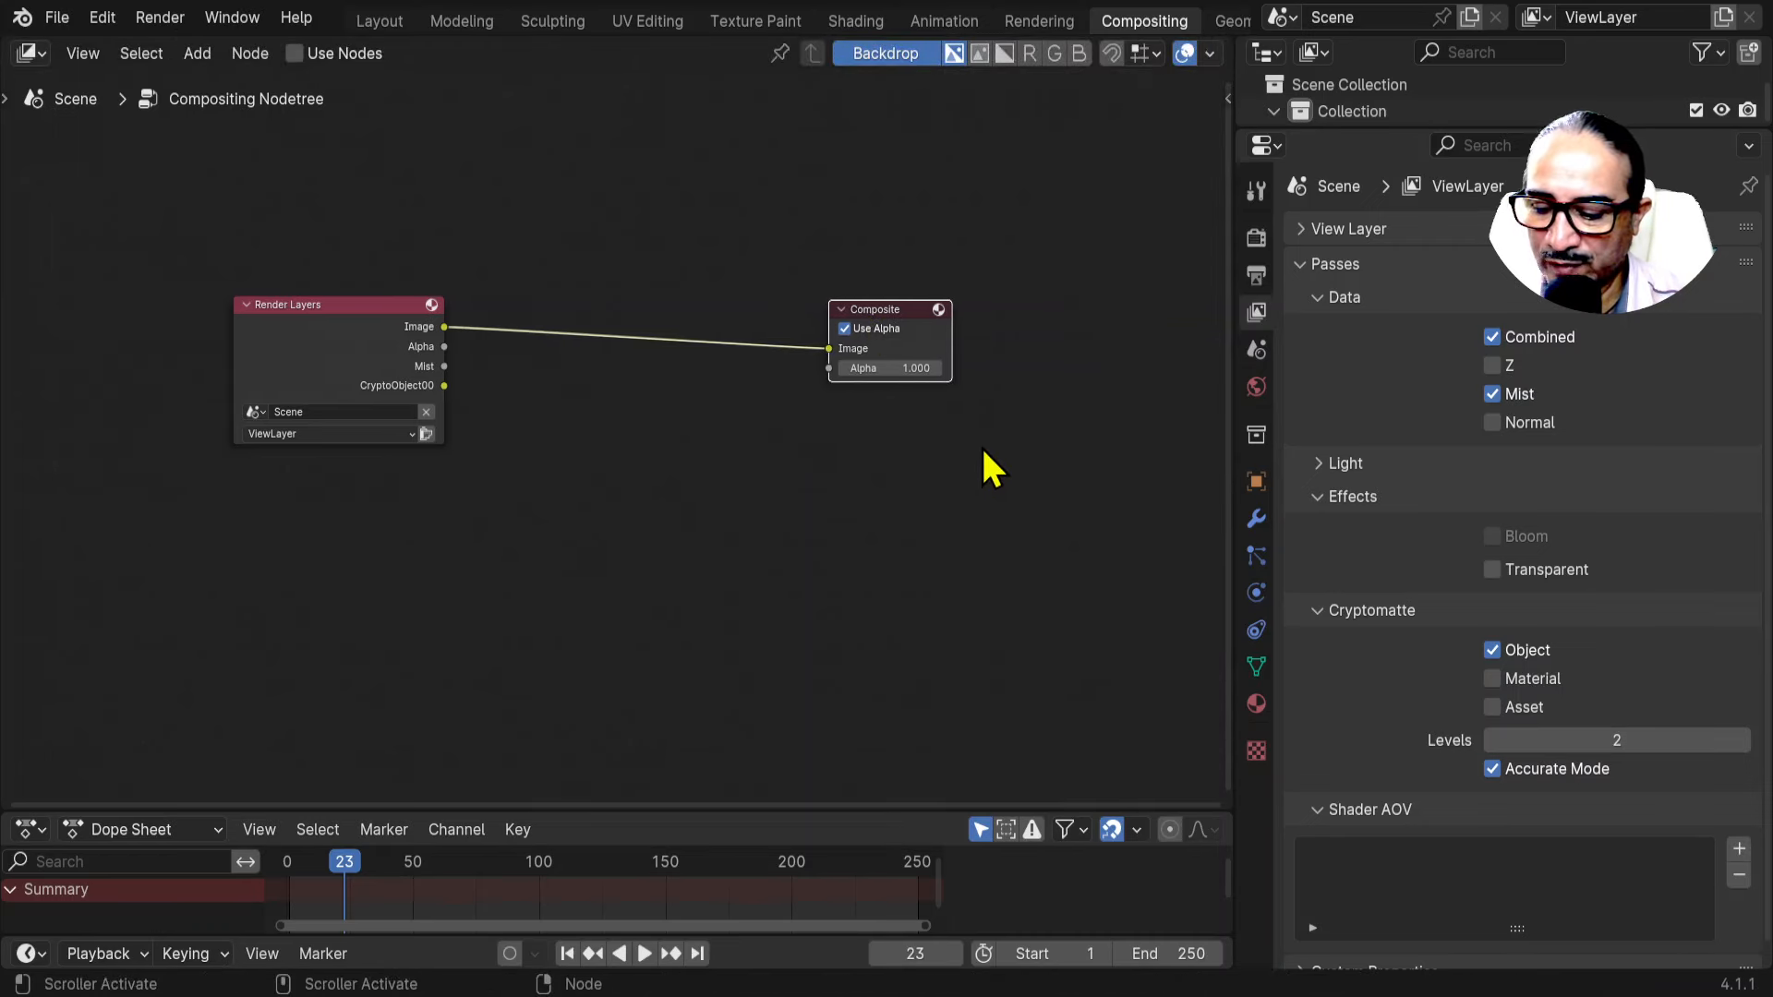
Add a Cryptomatte (Legacy) mask node between the Render Layers and Composite nodes, below their link.
key("shift+a")
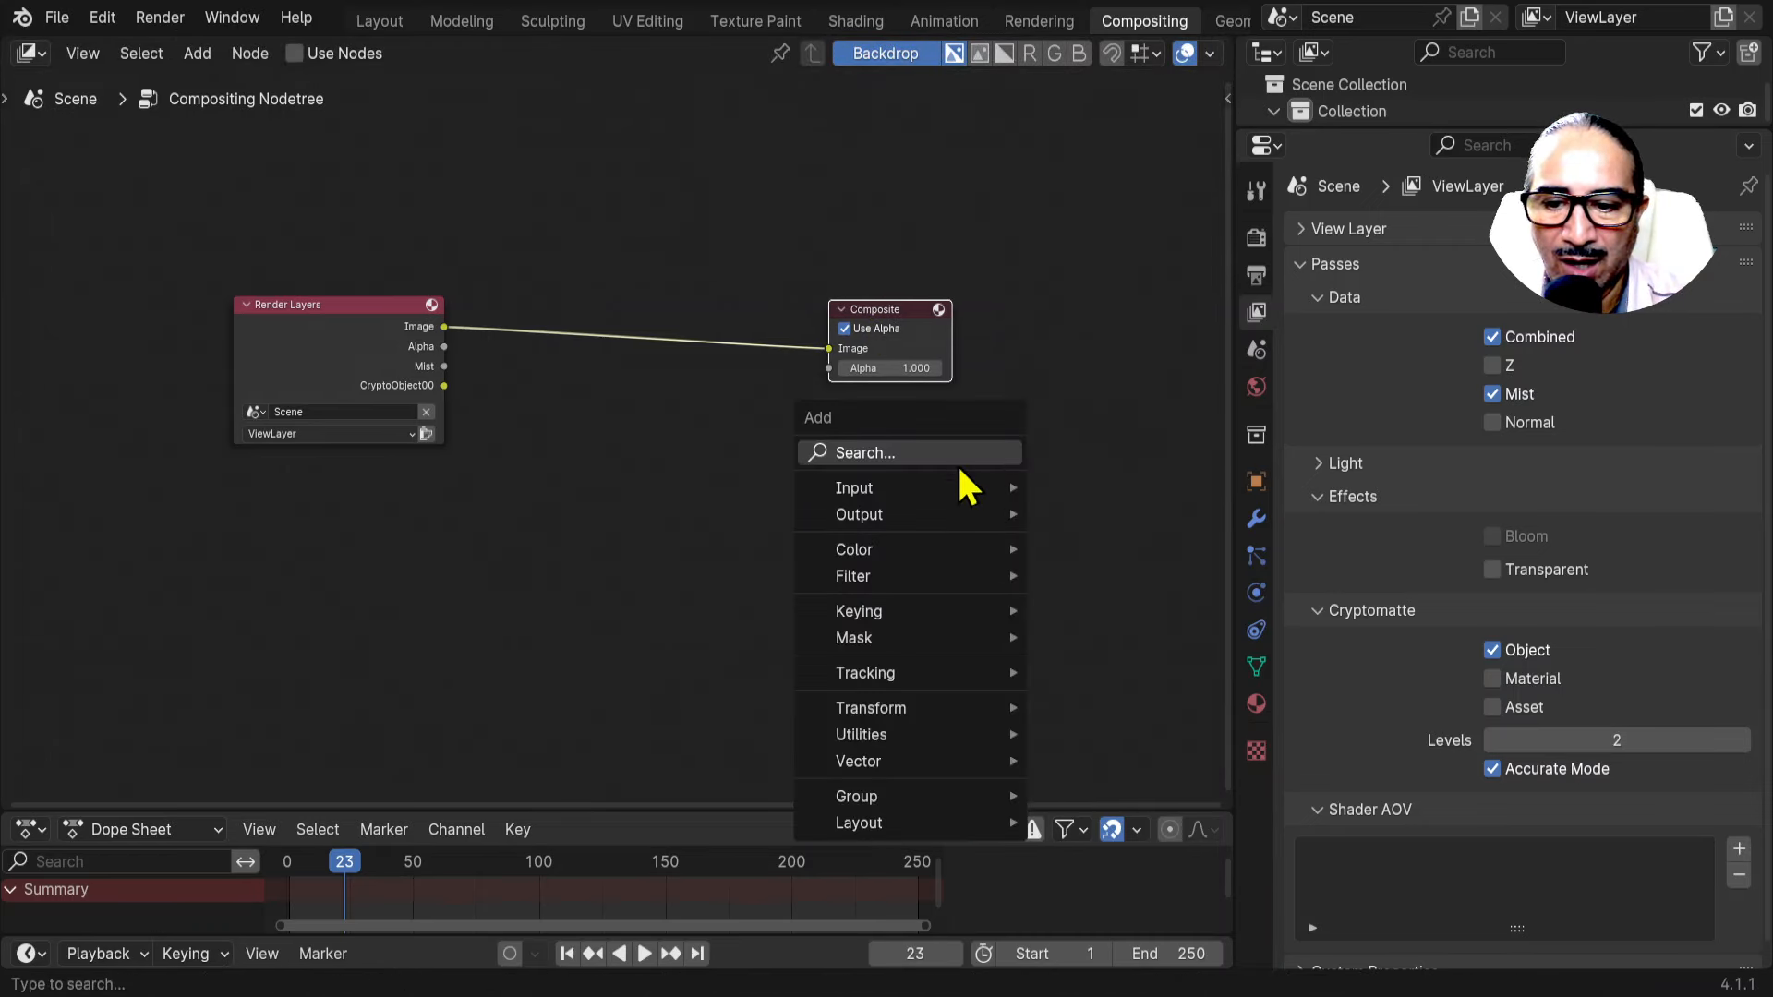
mouse_move(889, 647)
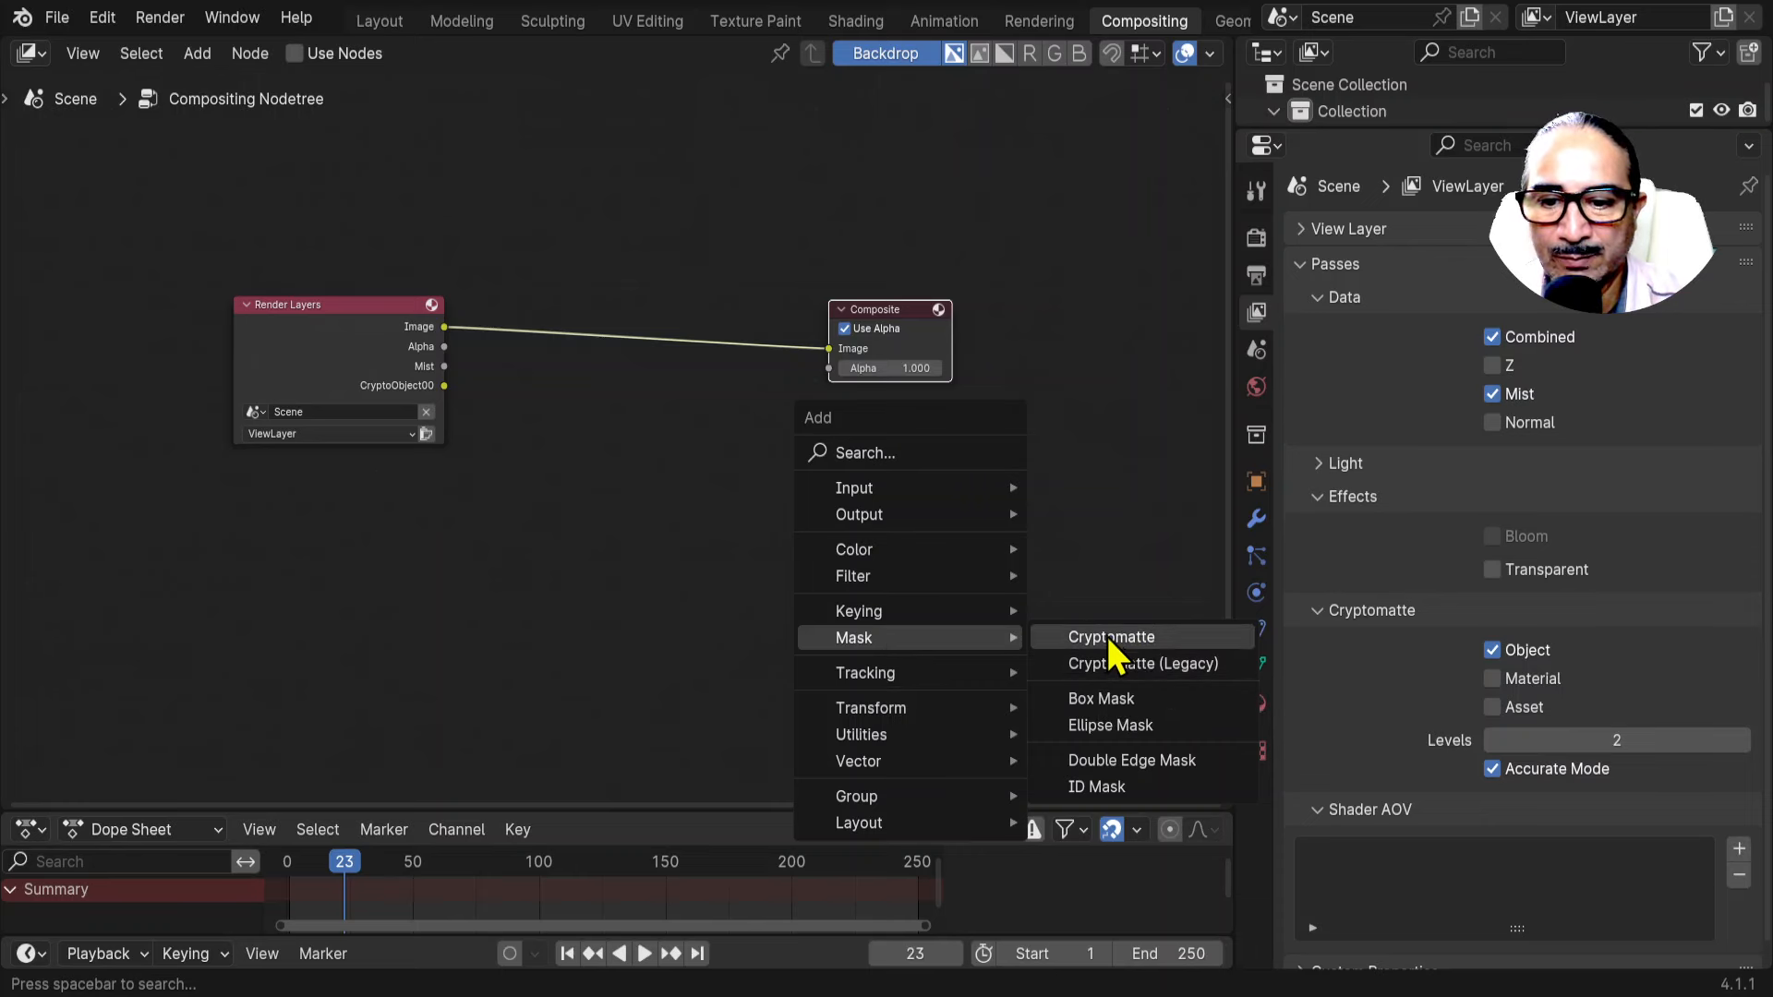
left_click(1153, 664)
left_click(580, 374)
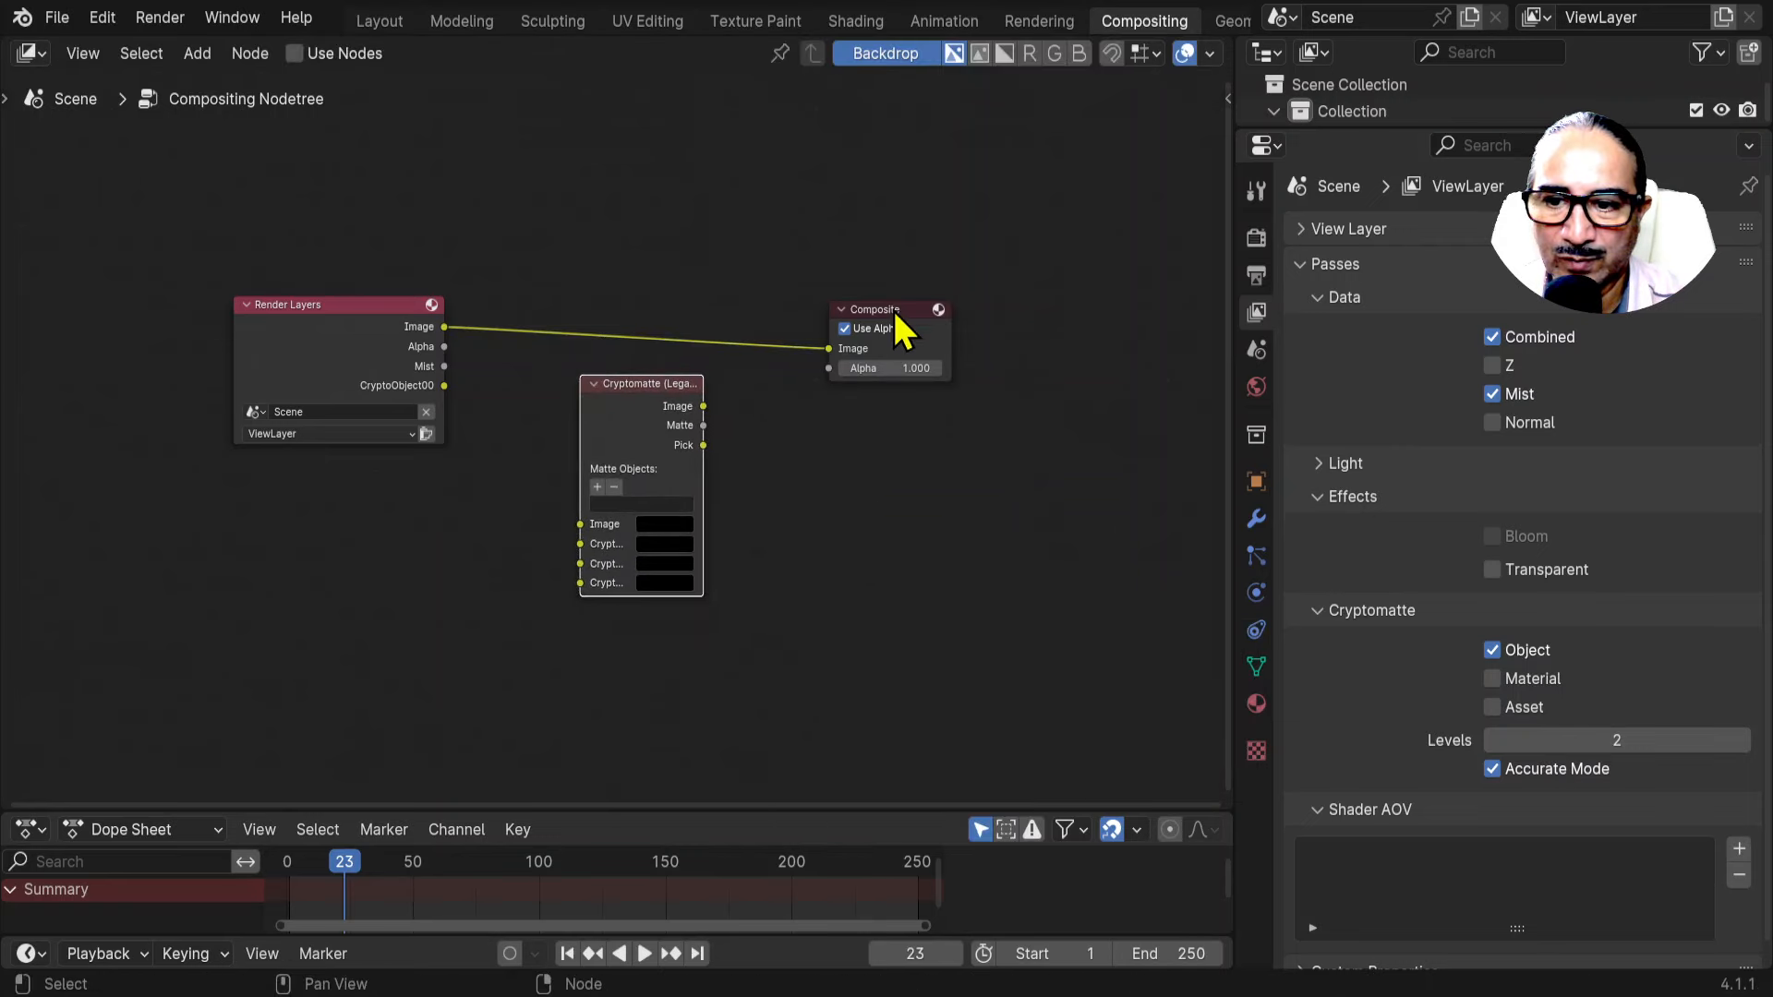
Spread out the Composite, Cryptomatte (Legacy) and Render Layers nodes to make room for connections.
left_click_drag(892, 328, 950, 225)
key("Home")
left_click_drag(635, 374, 615, 329)
left_click_drag(317, 255, 299, 221)
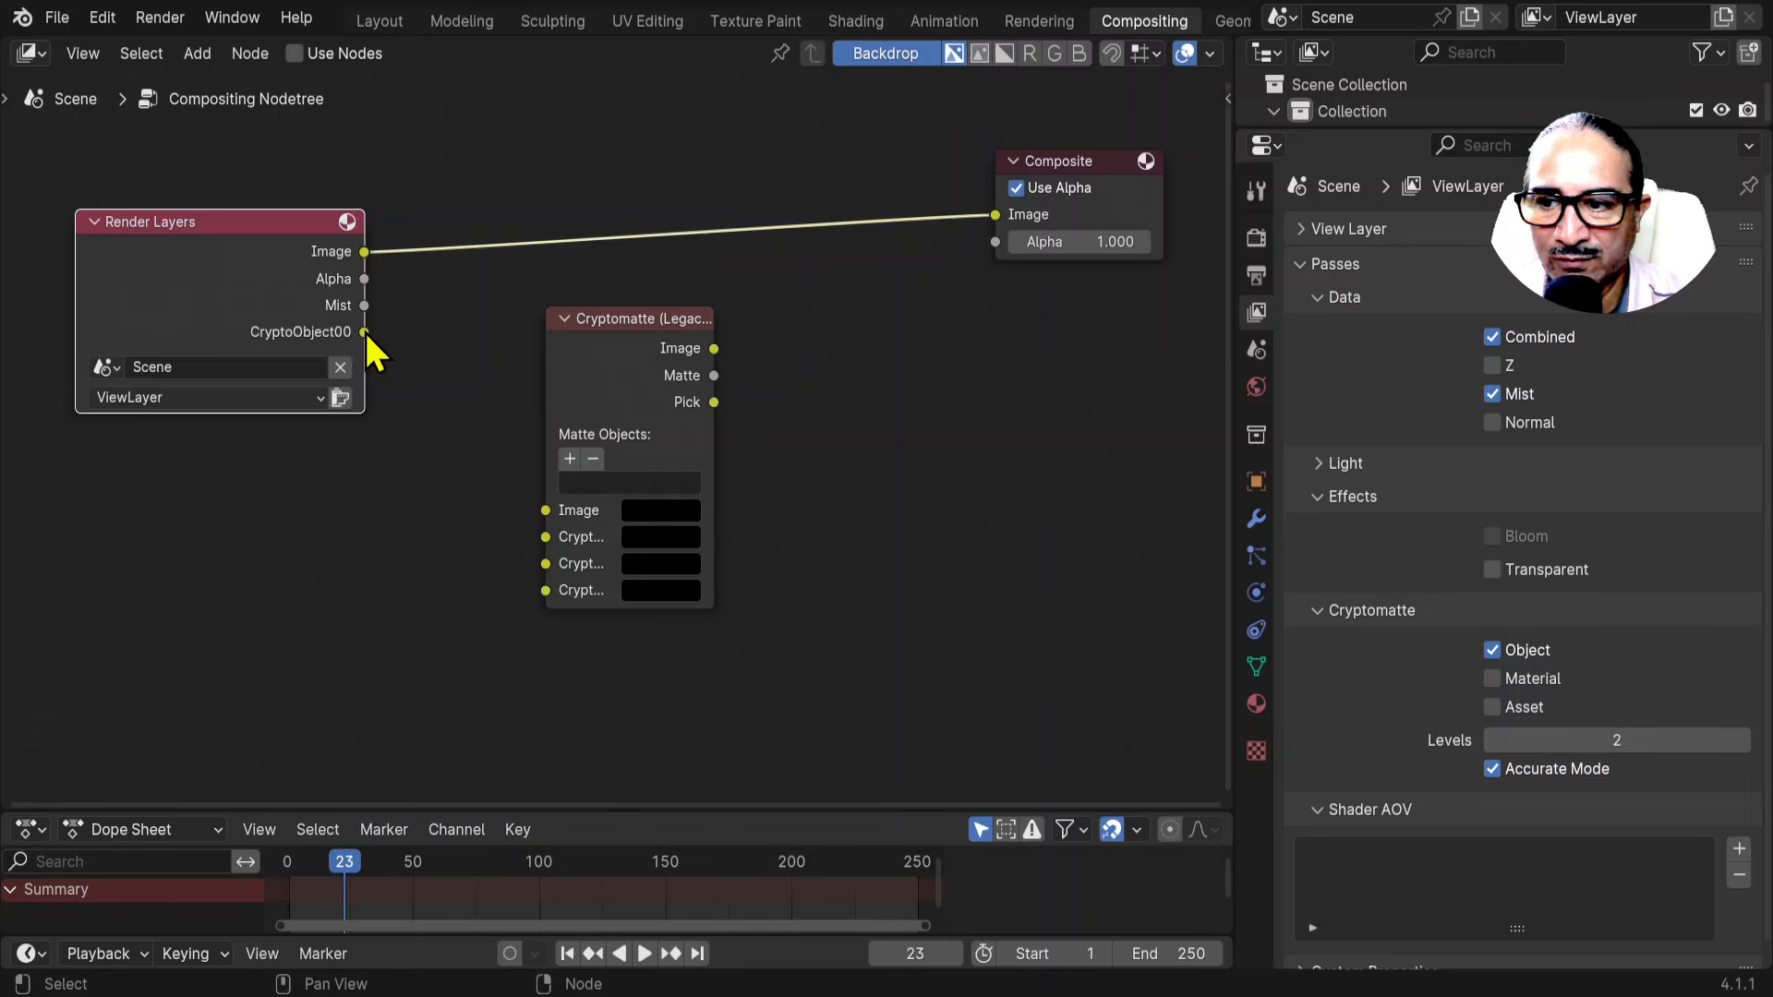
Connect the Render Layers CryptoObject00 and Image outputs to the Crypto 00 and Image inputs of the Cryptomatte (Legacy) node and widen that node.
left_click_drag(366, 332, 544, 541)
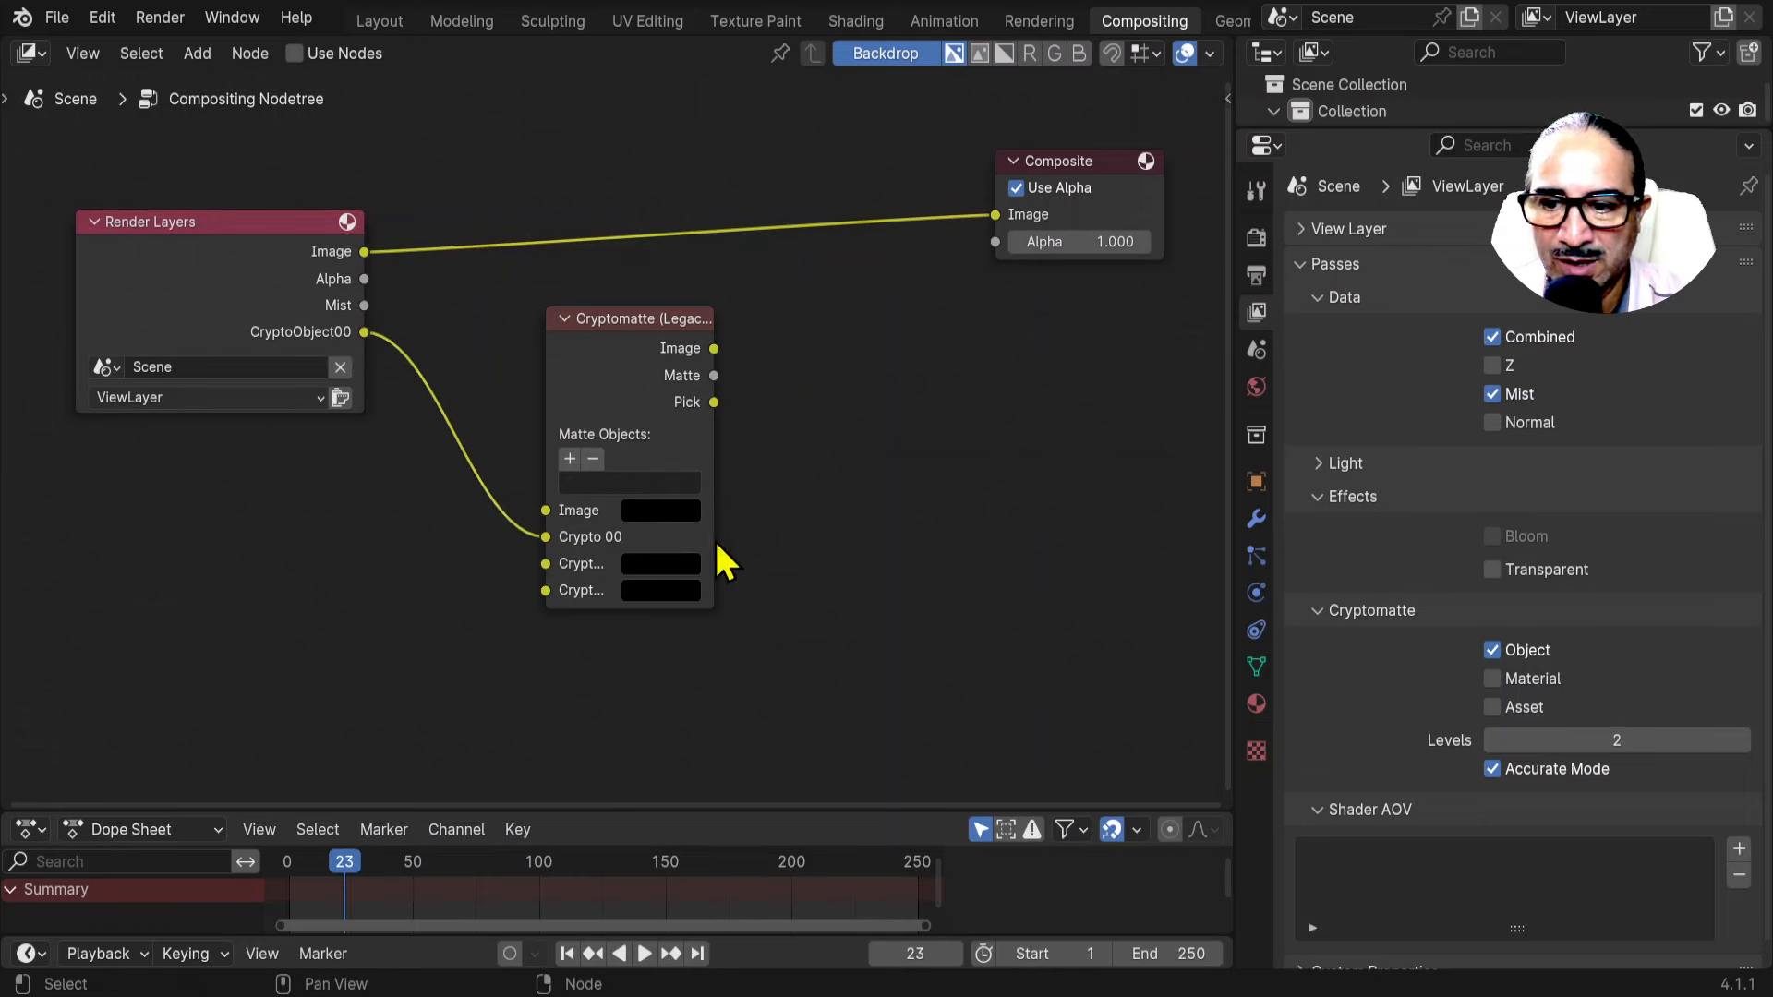
left_click_drag(716, 545, 824, 545)
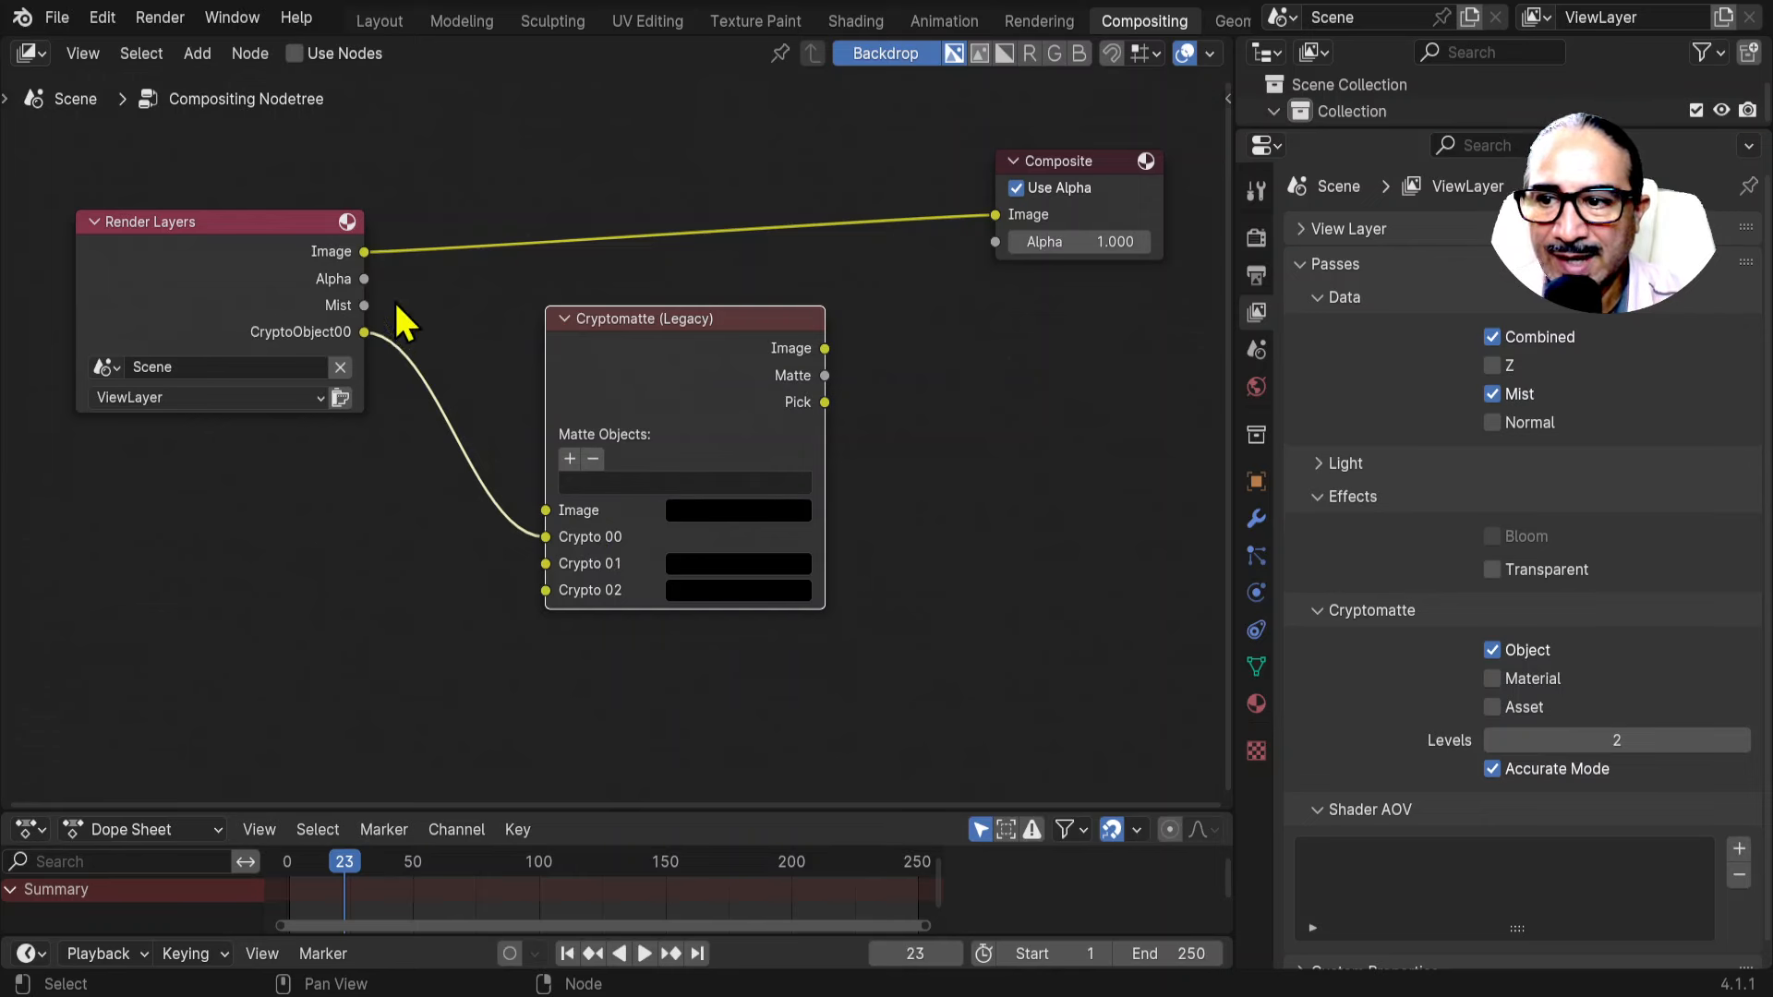
left_click_drag(365, 251, 546, 510)
left_click_drag(672, 344, 607, 323)
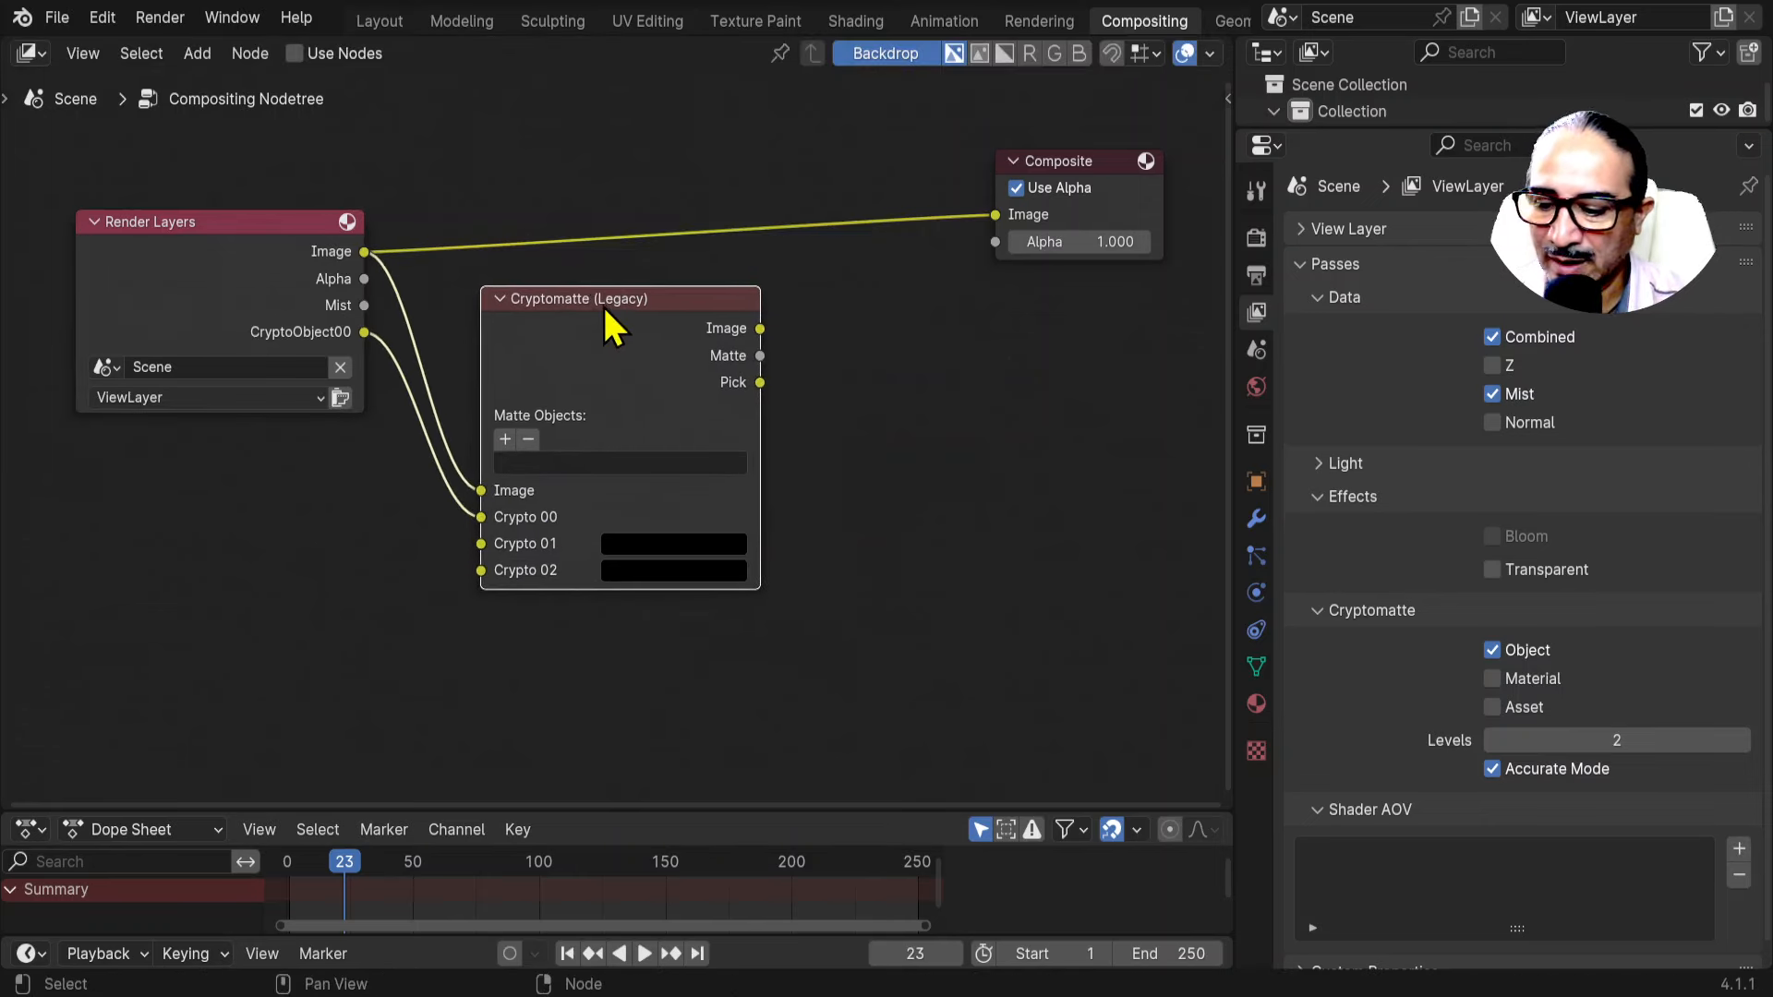
Open the preferences, and connect the Cryptomatte (Legacy) node's Image output to a new Viewer node.
left_click(102, 20)
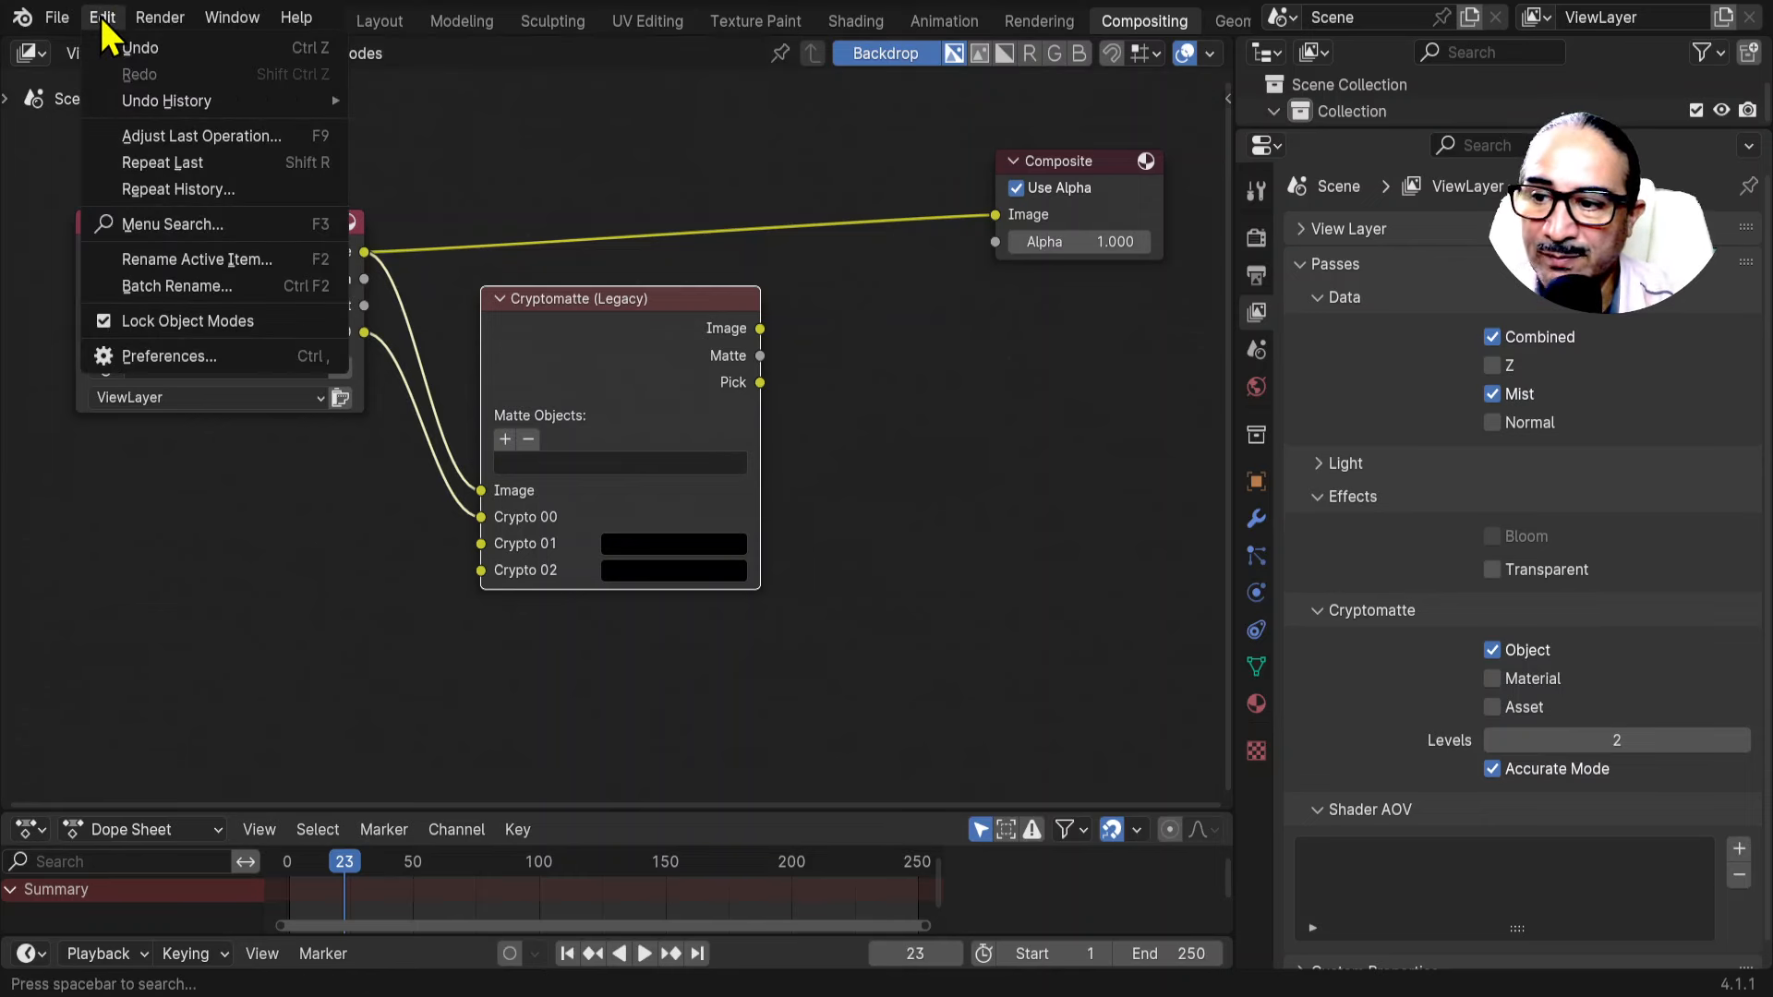
left_click(192, 358)
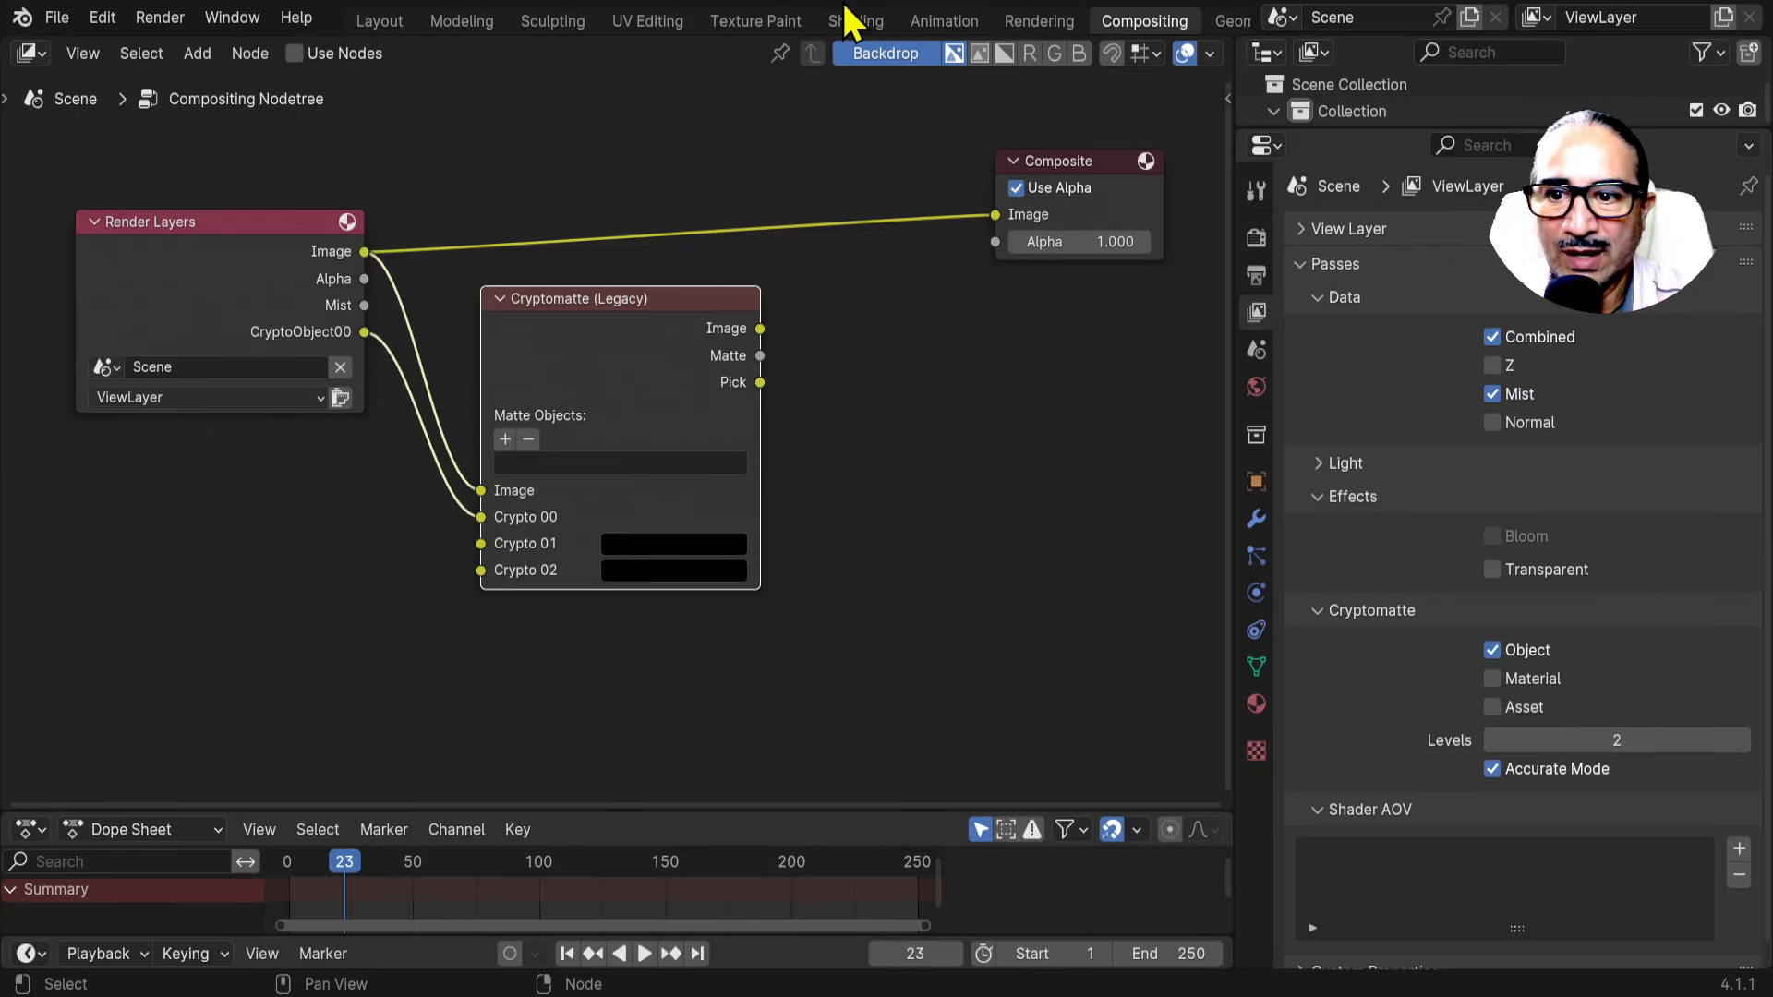
left_click_drag(631, 347, 649, 305)
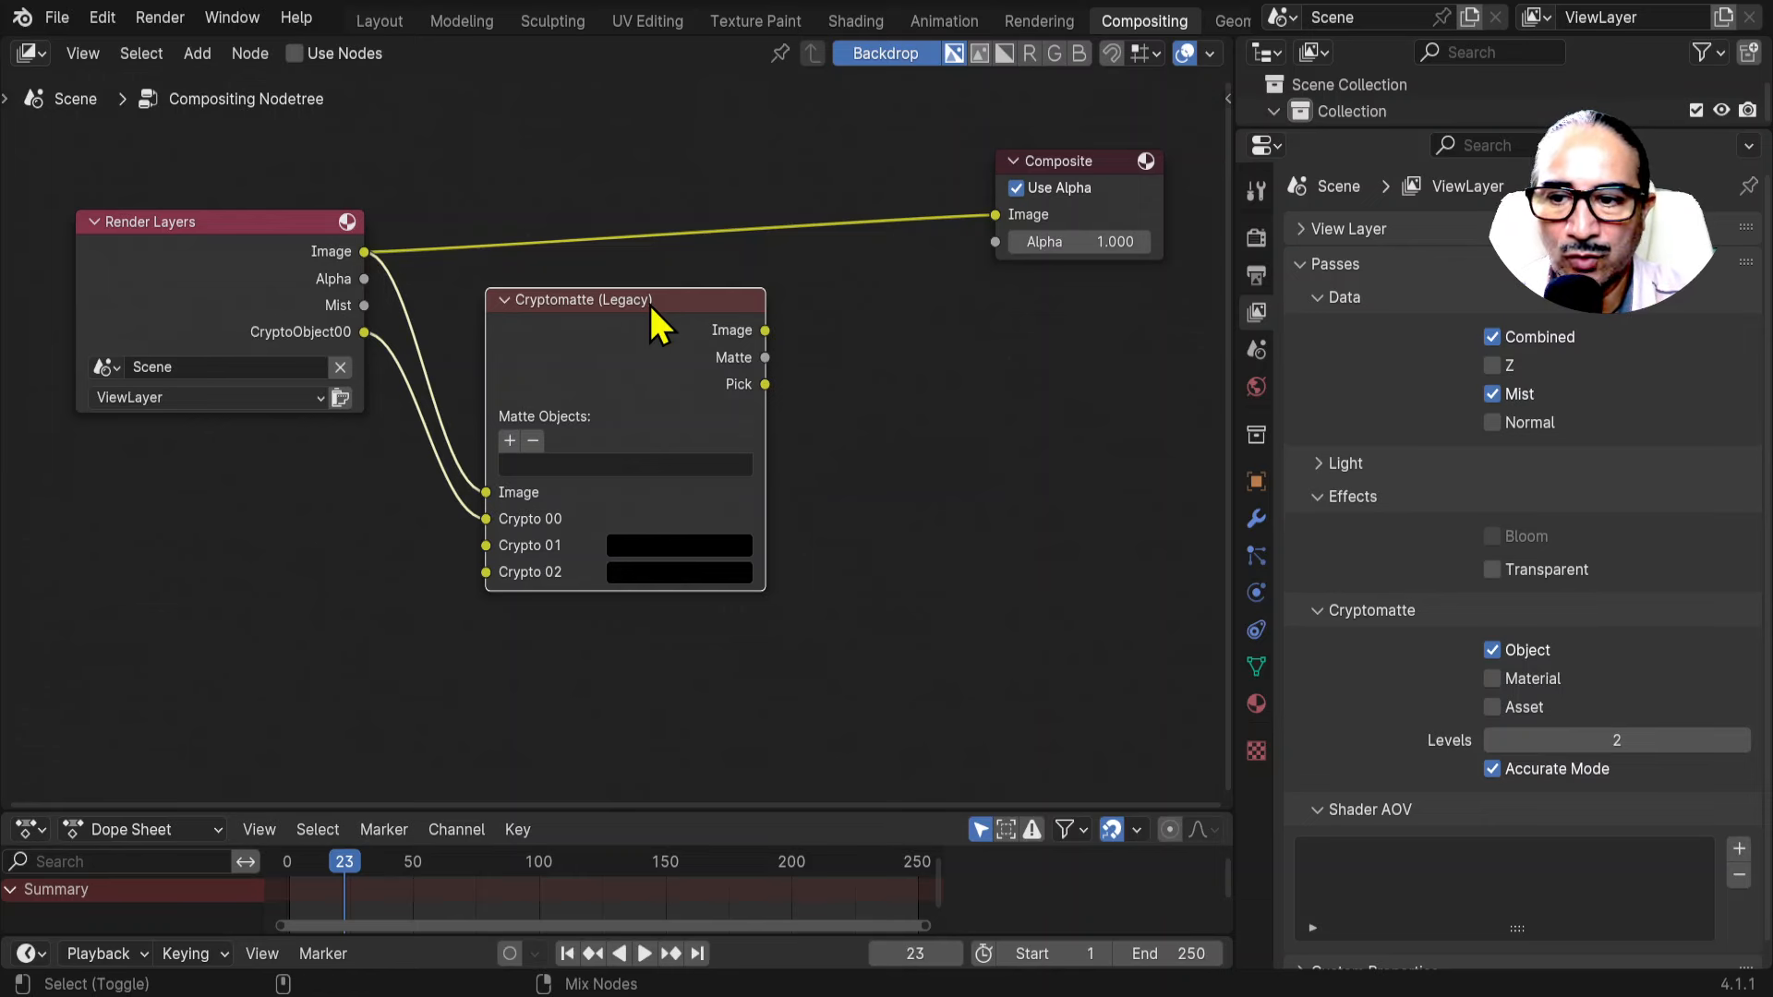
left_click(685, 303, "ctrl+shift")
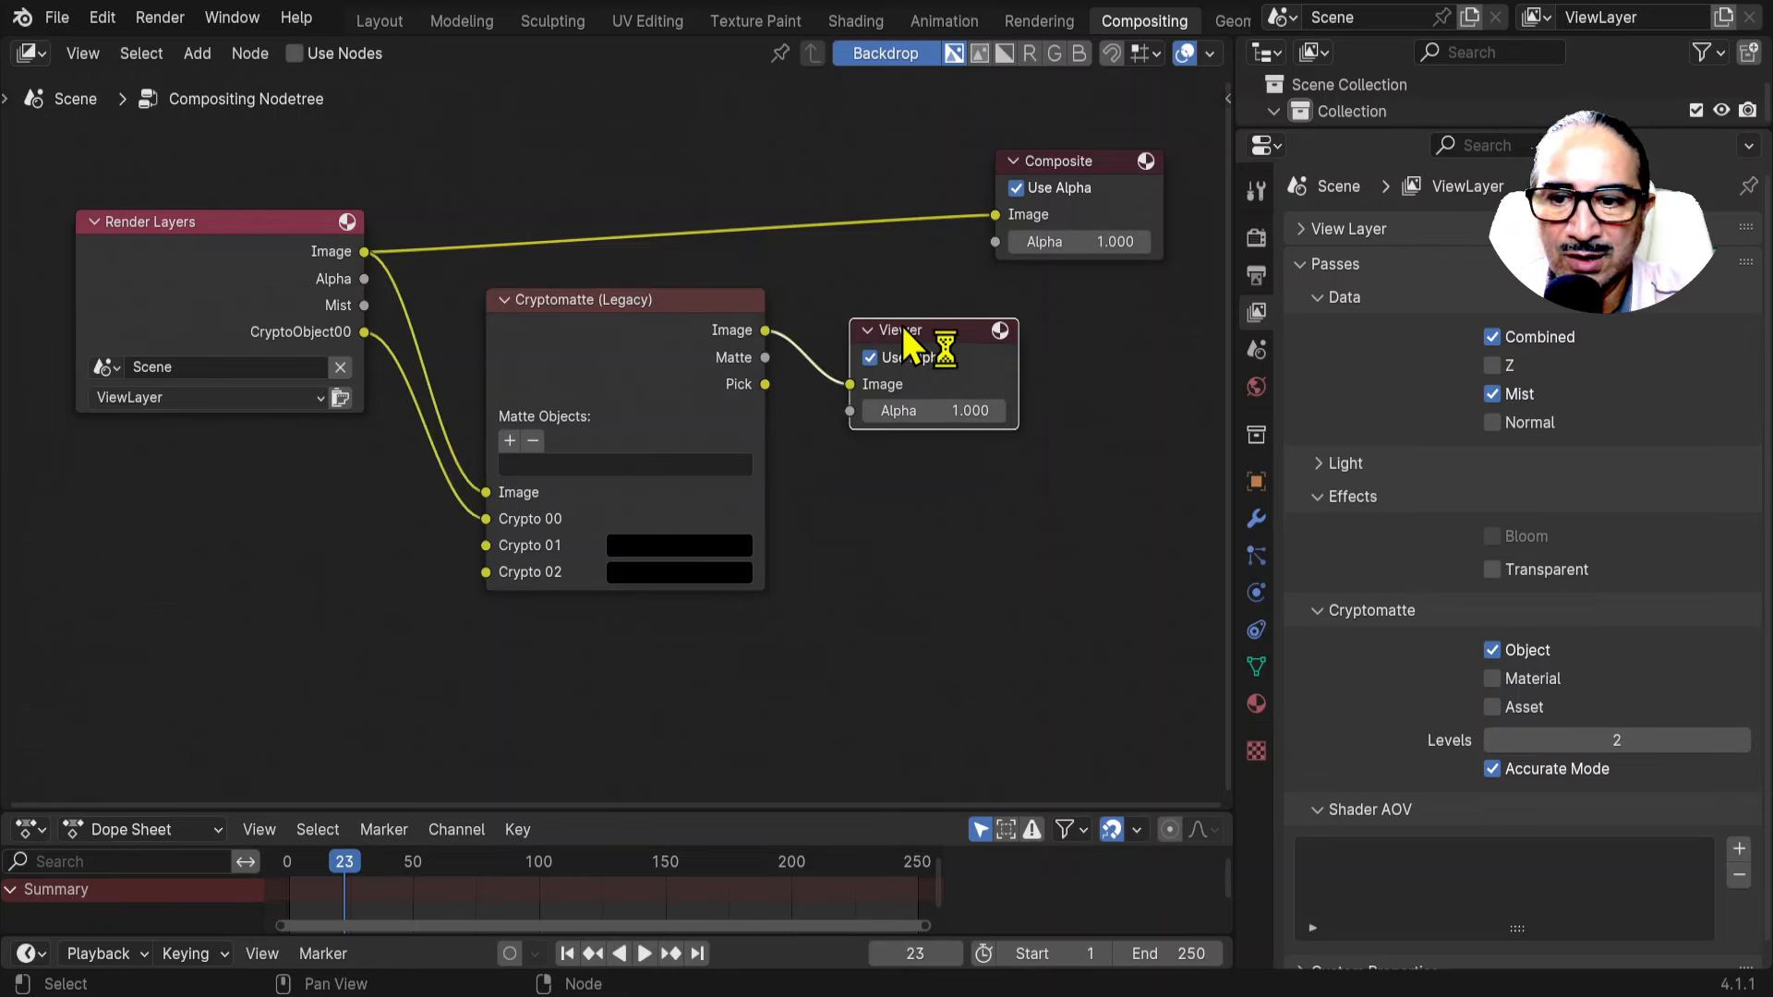
Rearrange the nodes so the Viewer sits below the Composite node and the Cryptomatte (Legacy) node between Render Layers and Viewer.
left_click_drag(920, 328, 1088, 380)
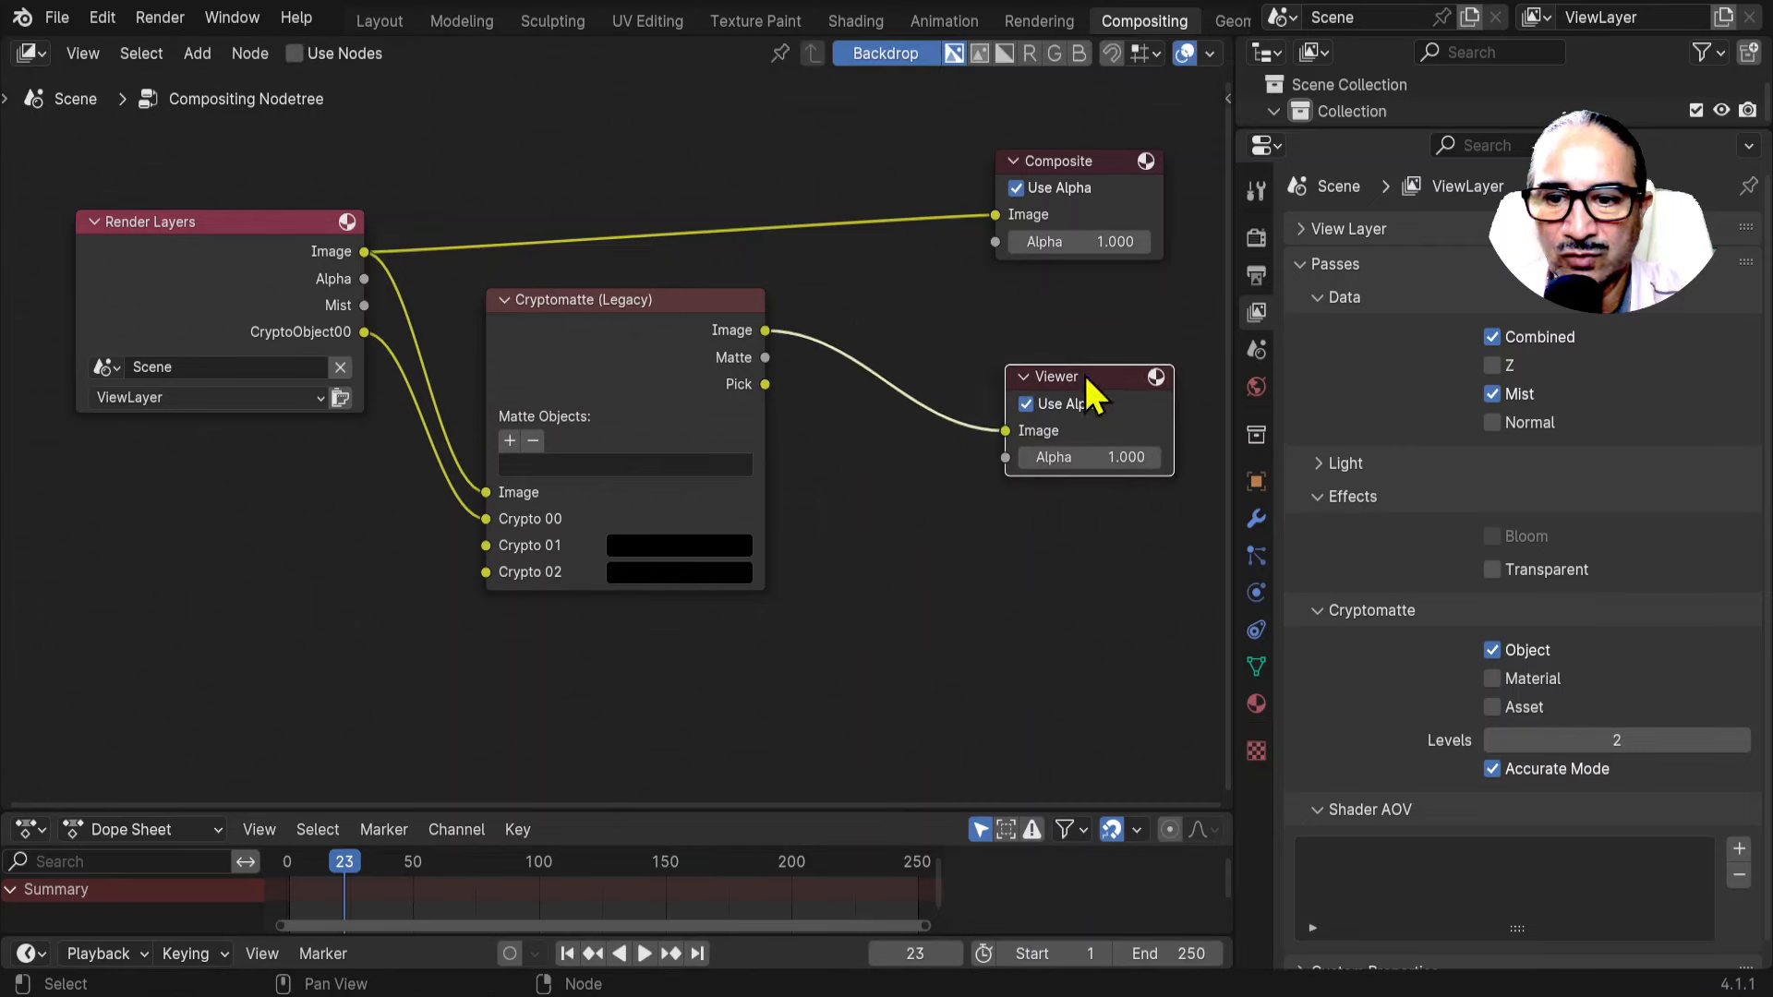
left_click_drag(679, 309, 771, 404)
scroll(594, 348, "down", 2)
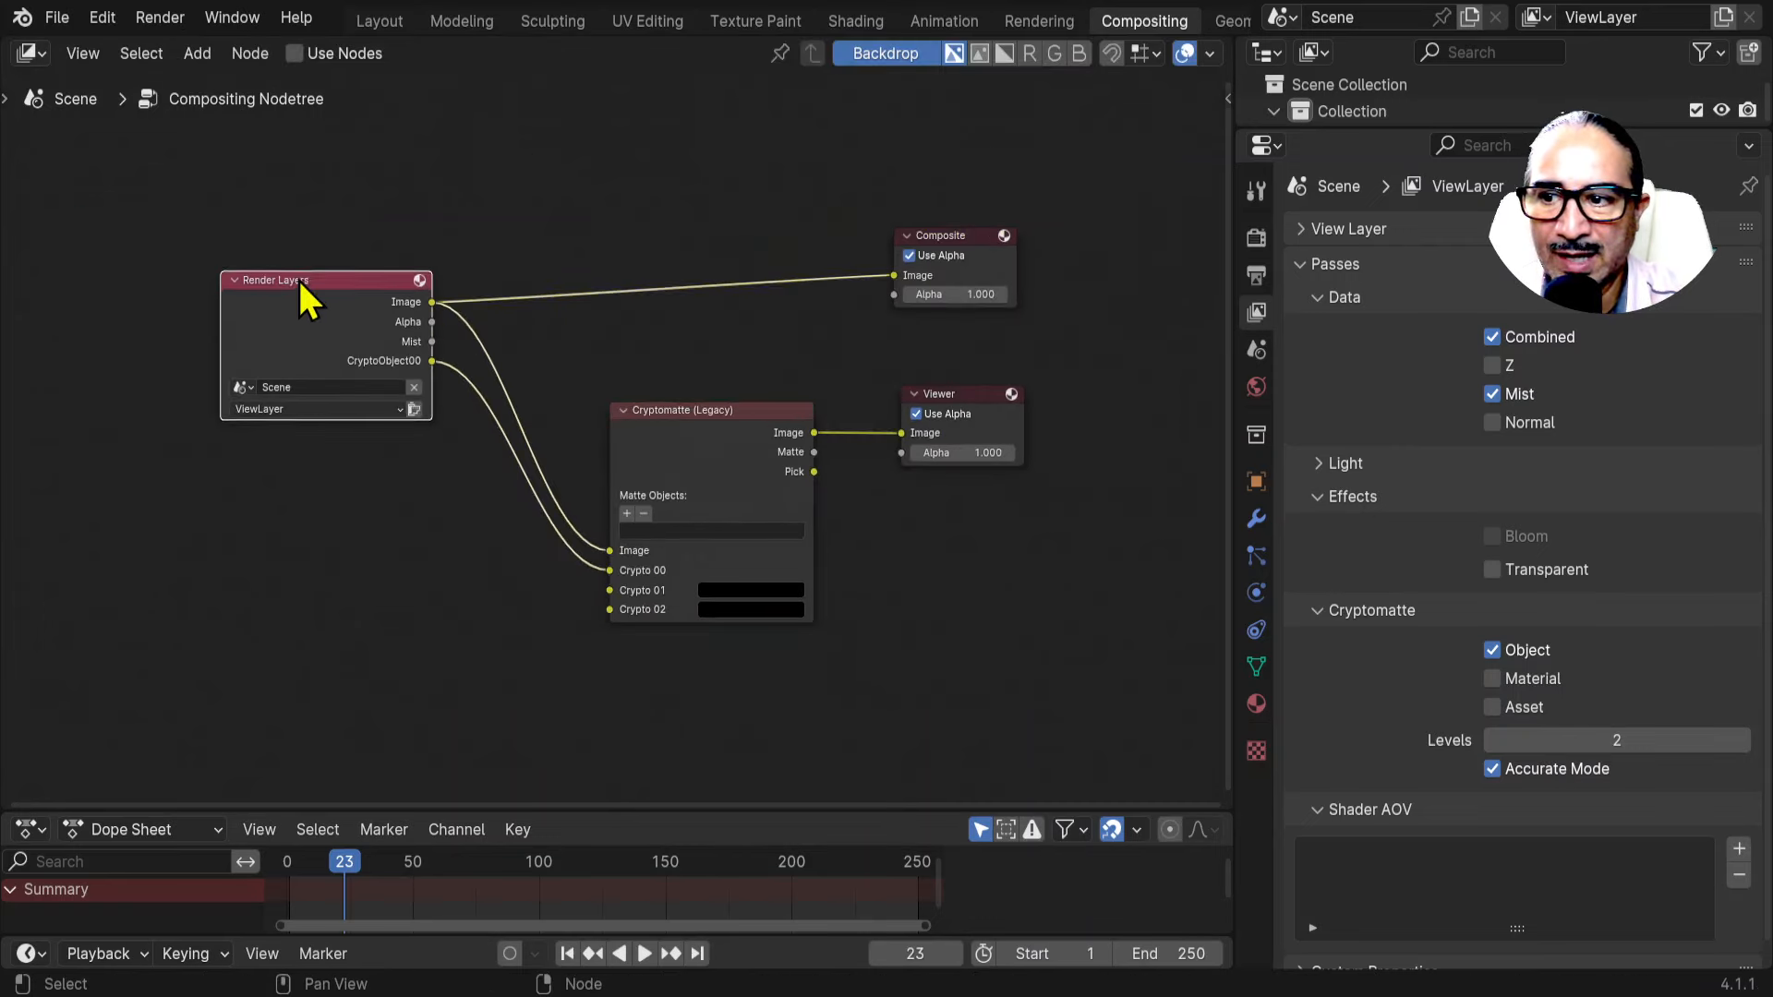
left_click_drag(301, 291, 250, 222)
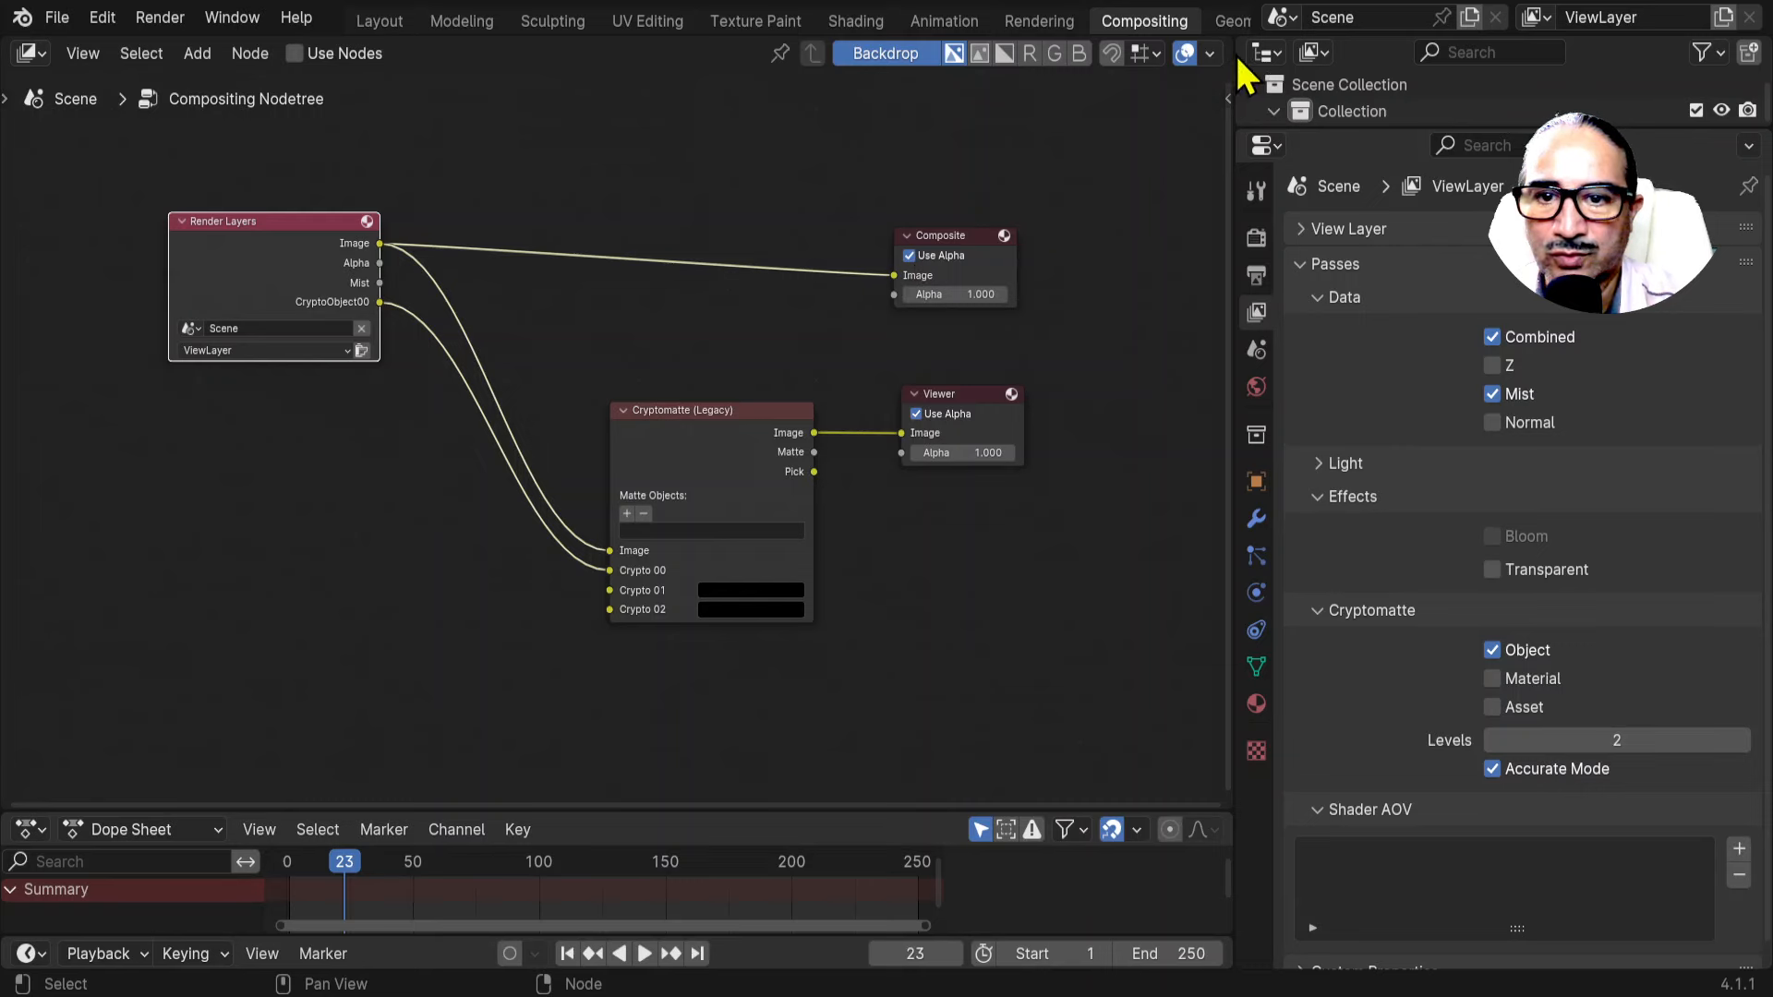
left_click_drag(319, 242, 301, 239)
left_click_drag(717, 407, 670, 341)
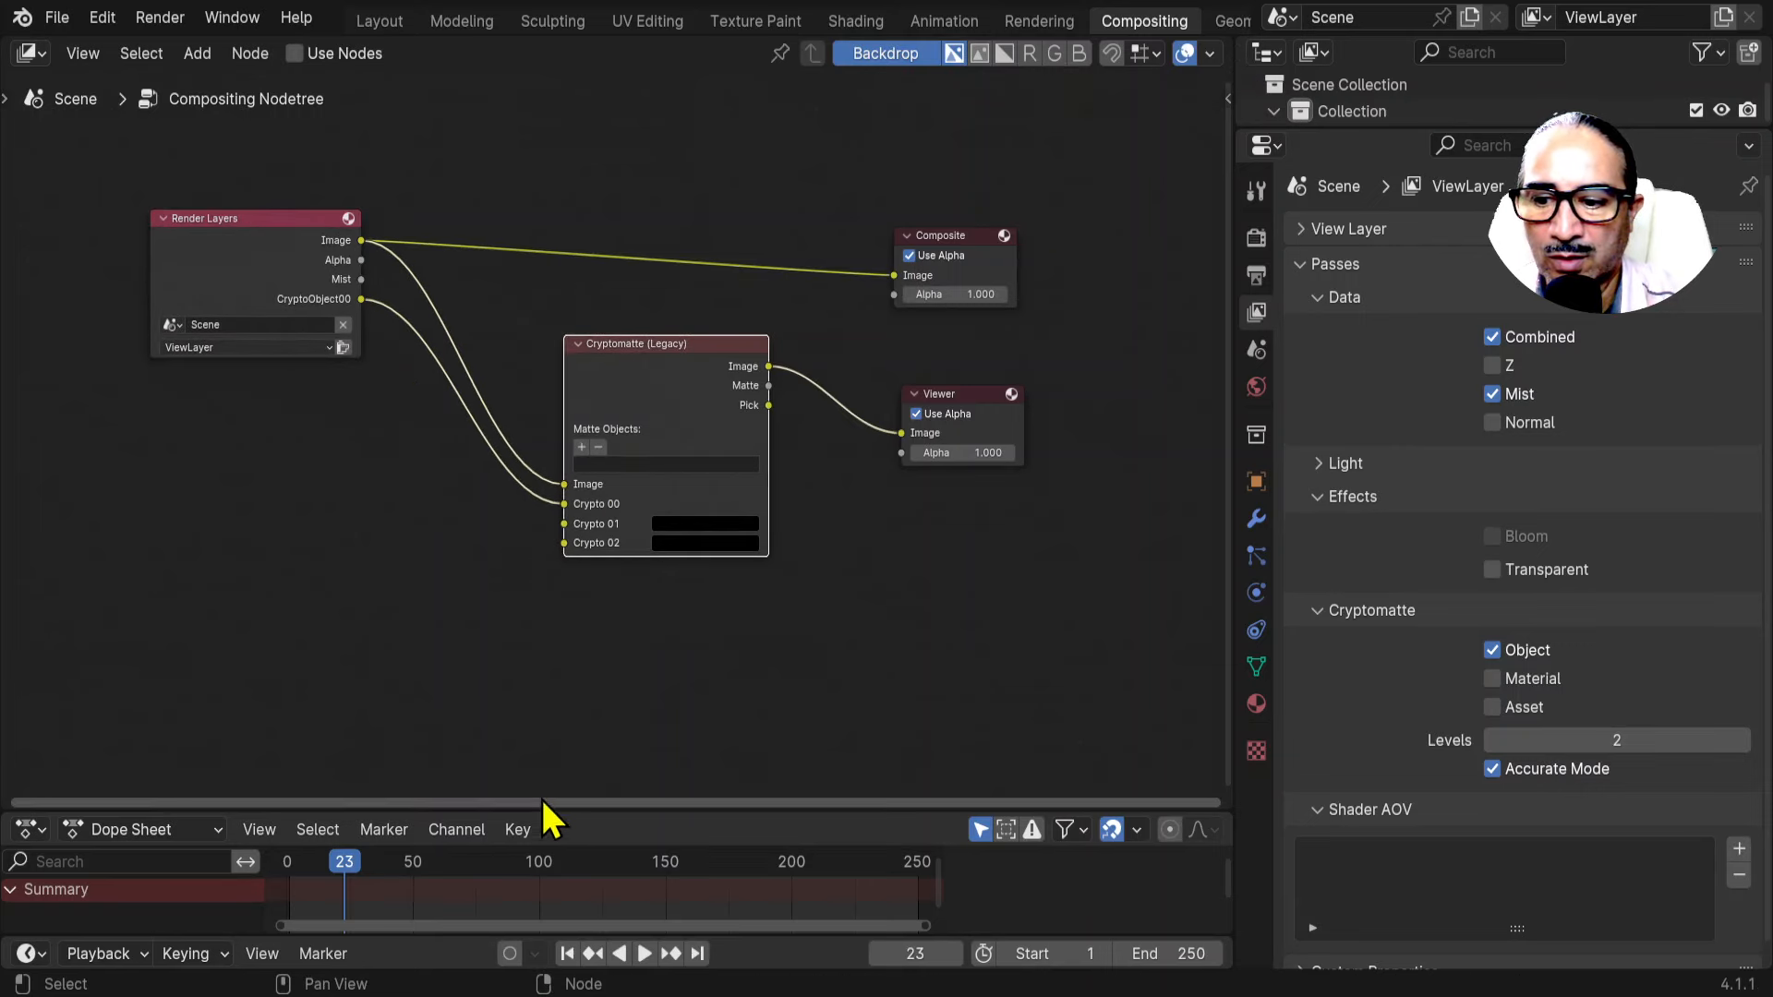
Show the node editor's Backdrop settings and feed the Render Layers Image output to the Viewer node.
left_click_drag(545, 809, 546, 711)
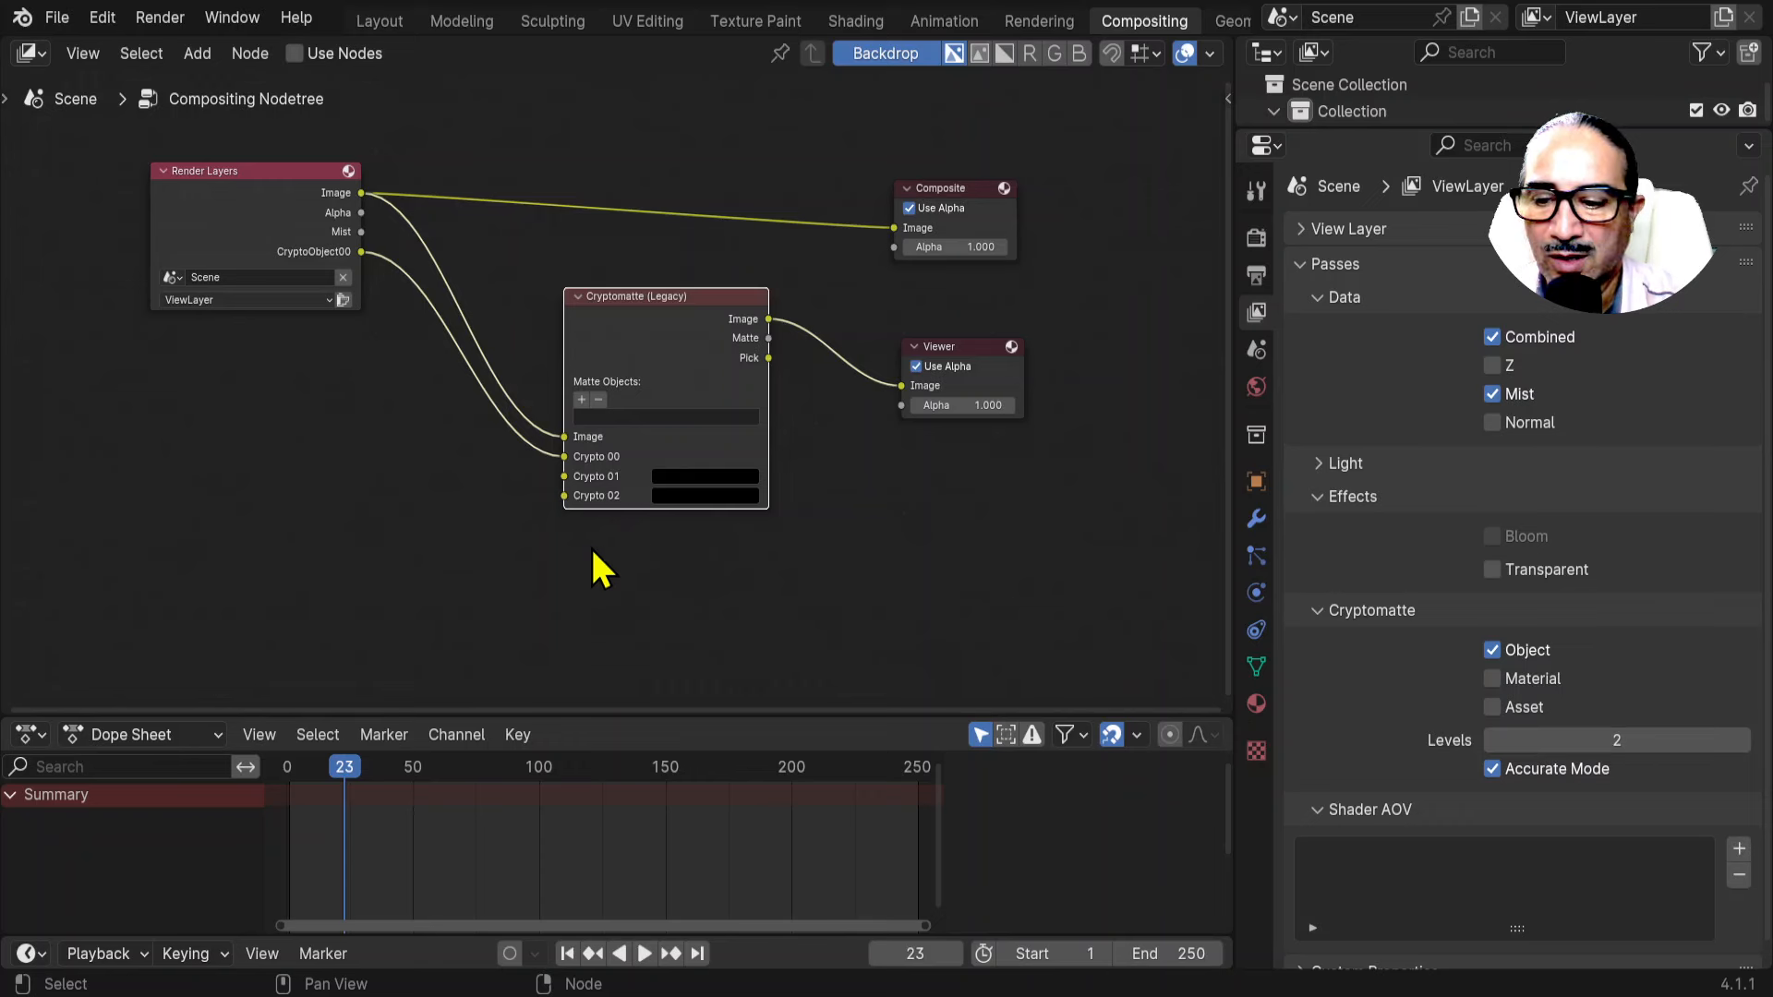
left_click(1227, 95)
left_click(1219, 226)
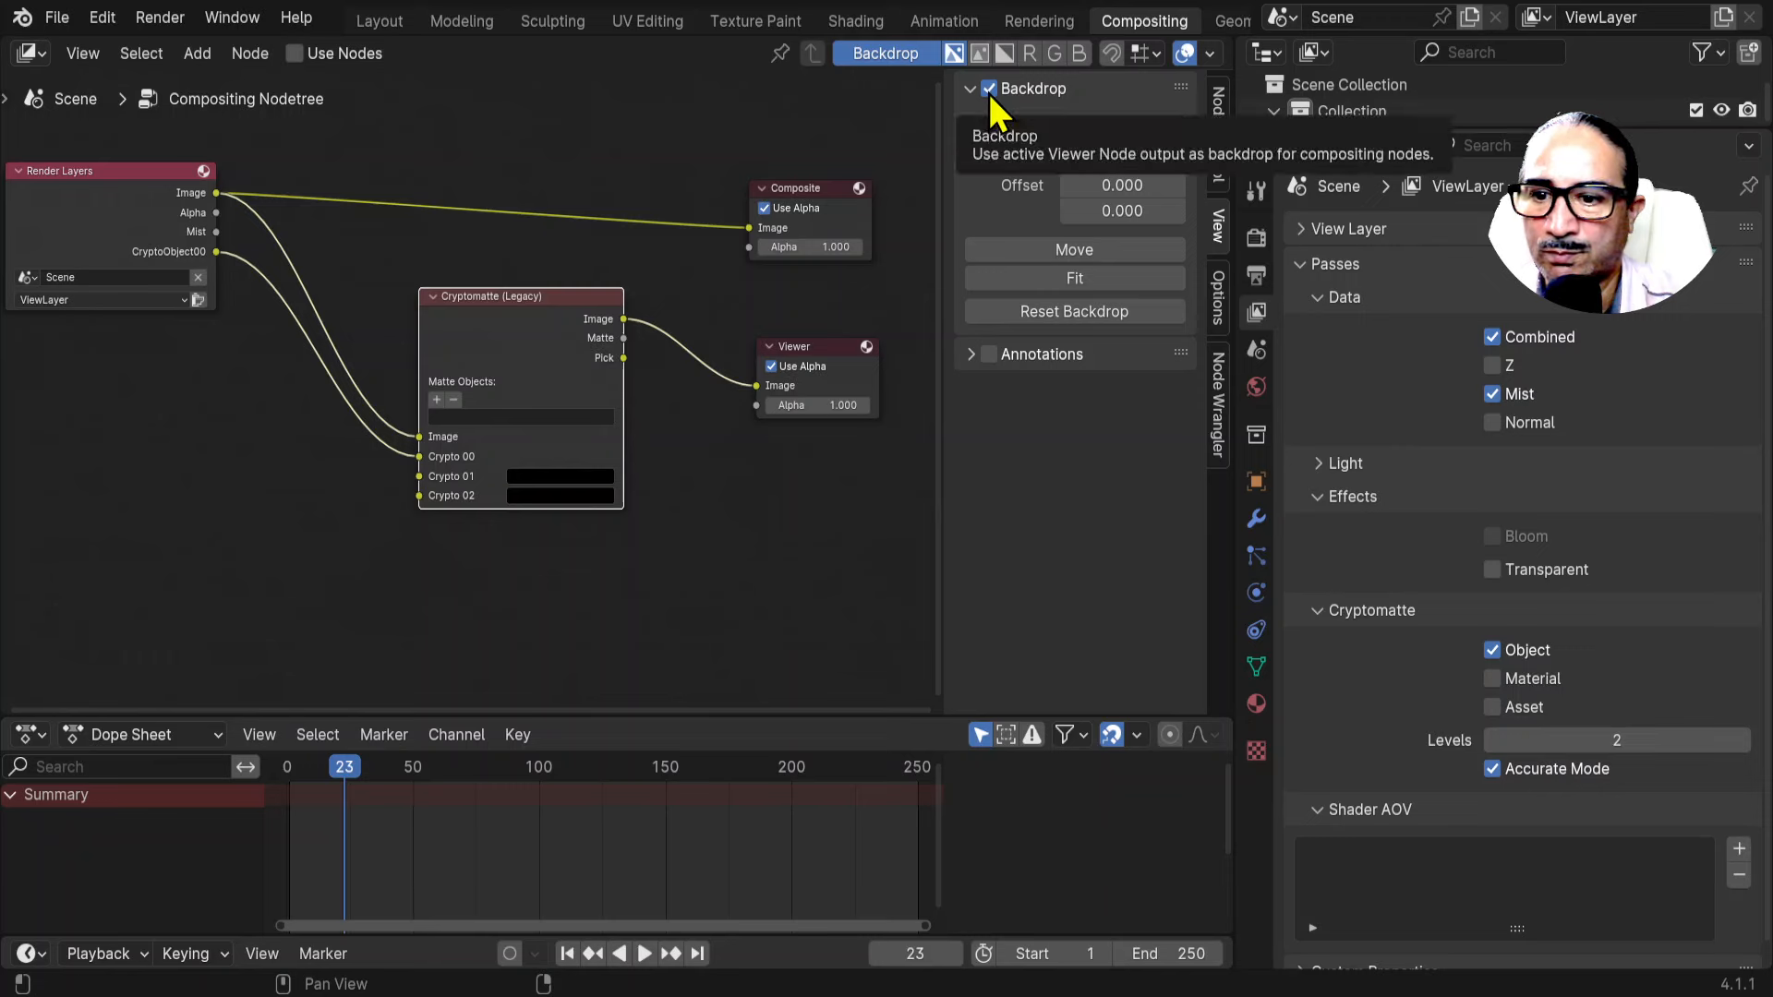
left_click_drag(833, 346, 838, 343)
left_click_drag(538, 310, 590, 400)
left_click(157, 196, "ctrl+shift")
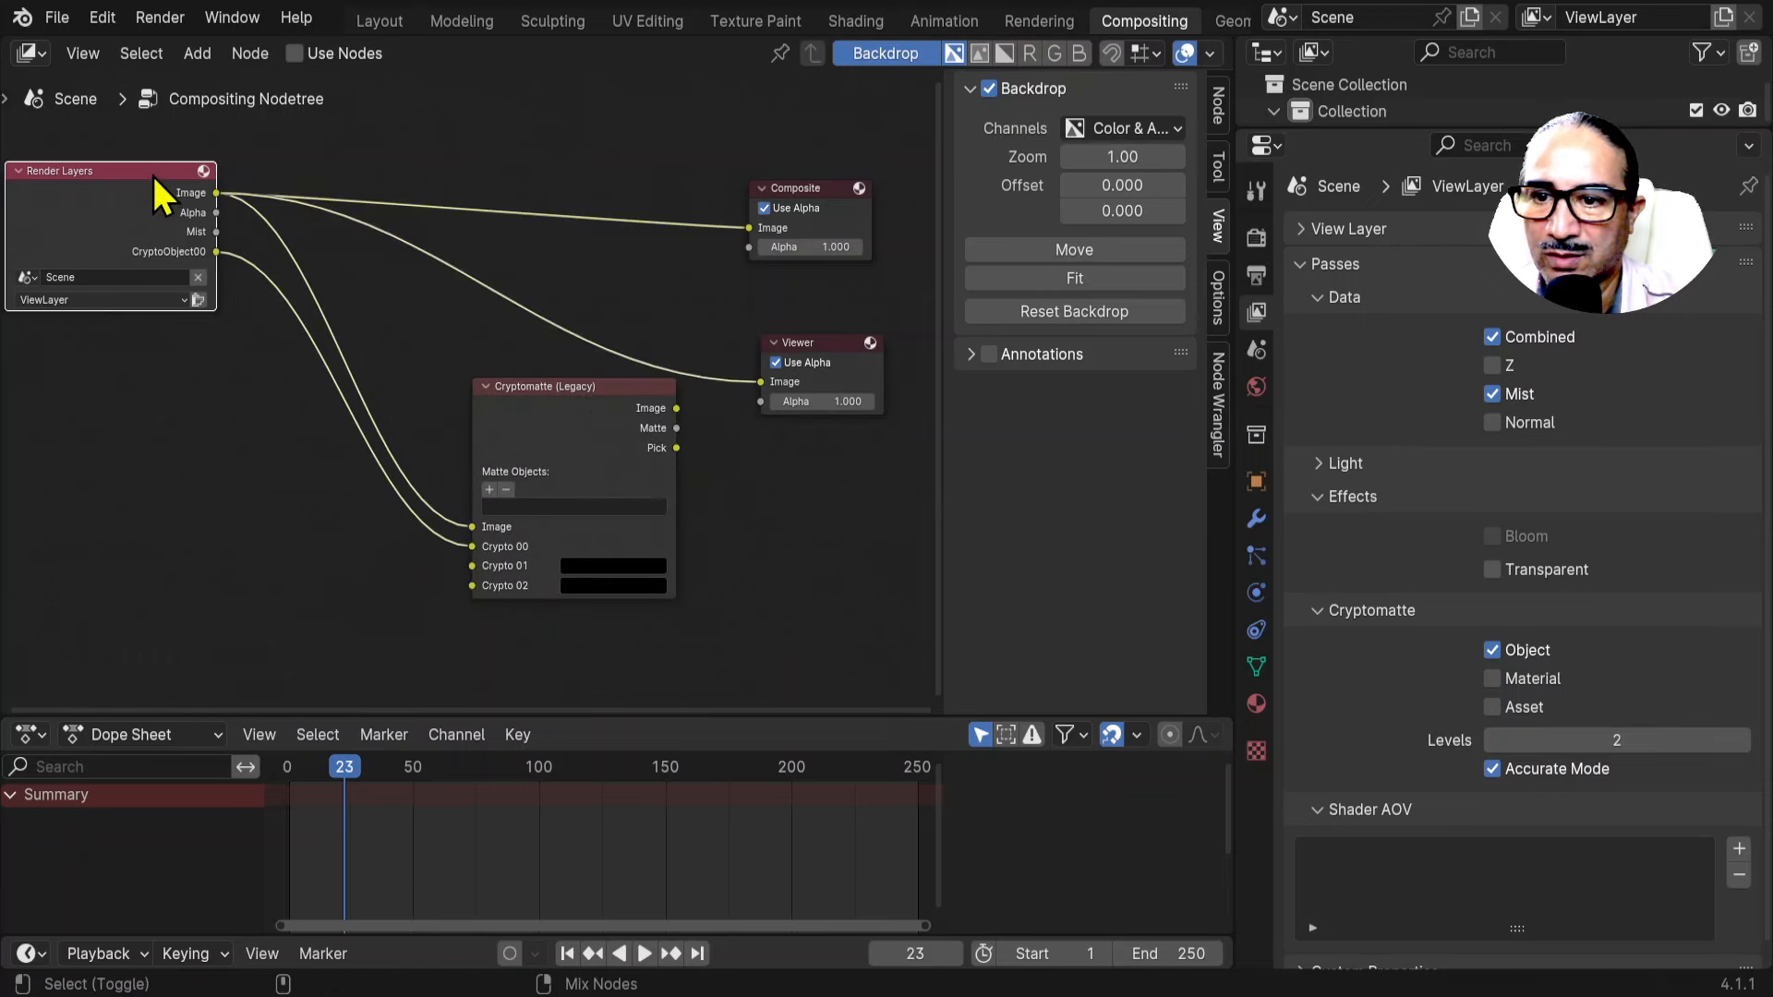
Move the Composite node up and the Cryptomatte (Legacy) node down, leaving the Viewer node between them.
left_click_drag(771, 226, 794, 189)
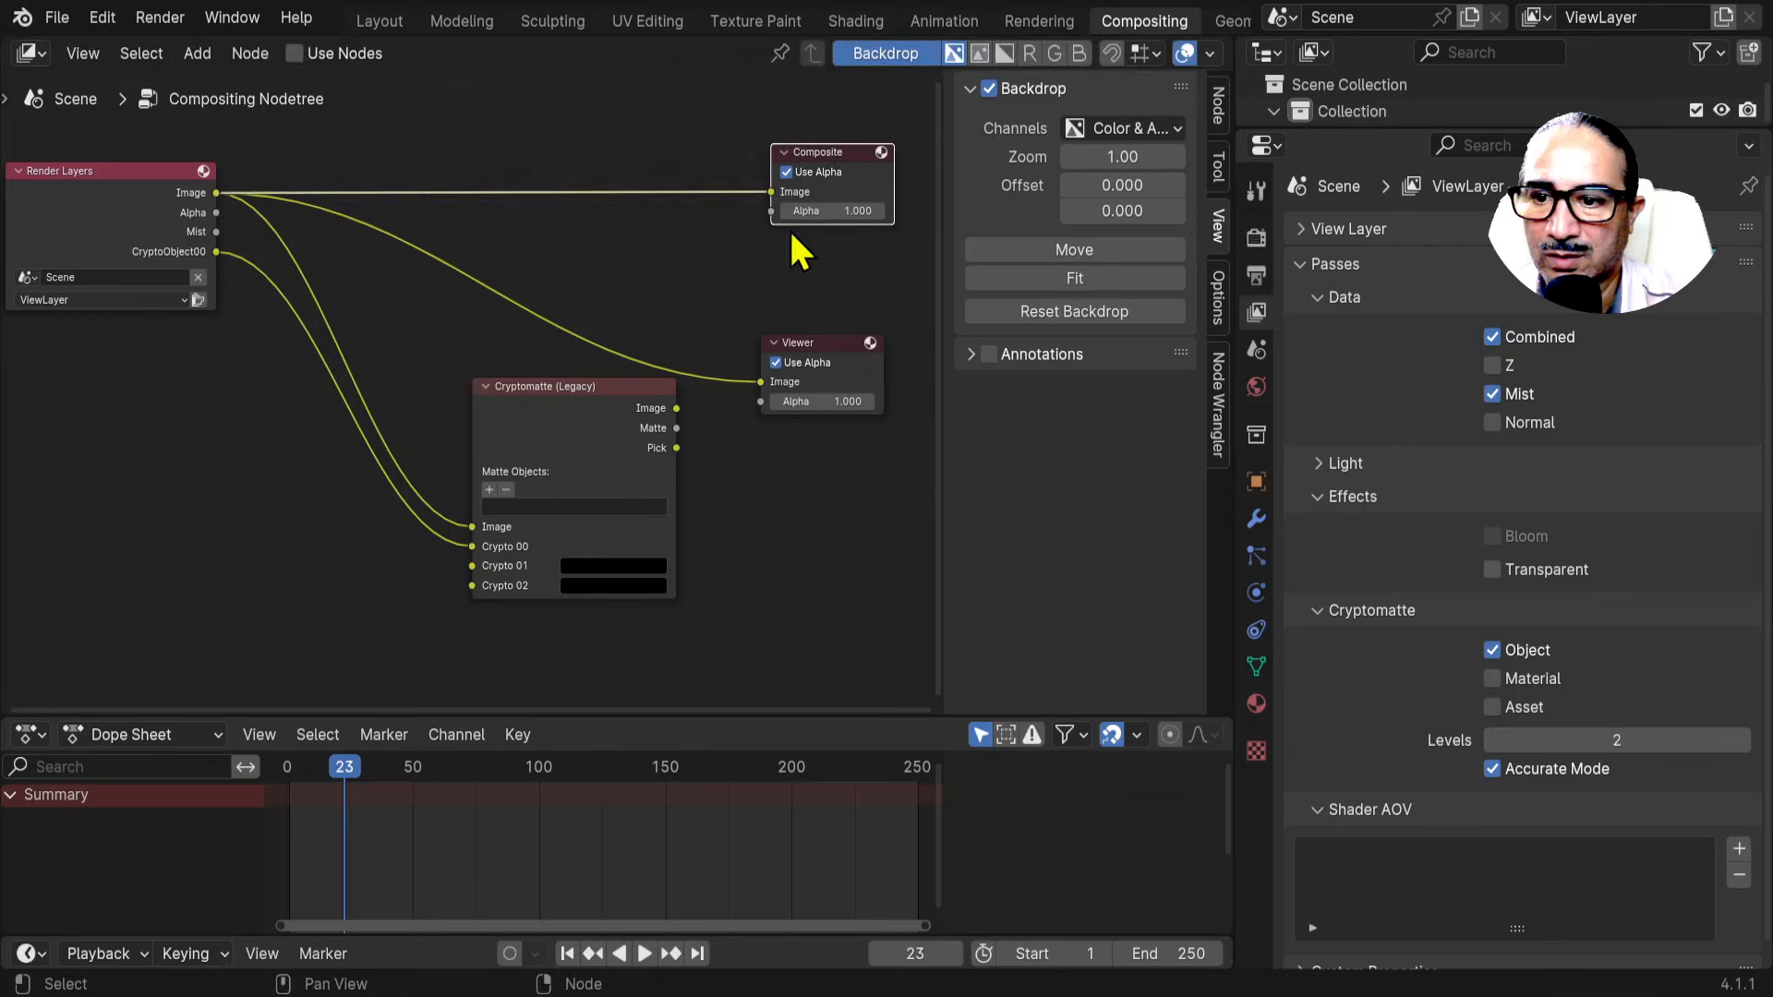
left_click_drag(561, 387, 501, 542)
left_click_drag(846, 348, 862, 352)
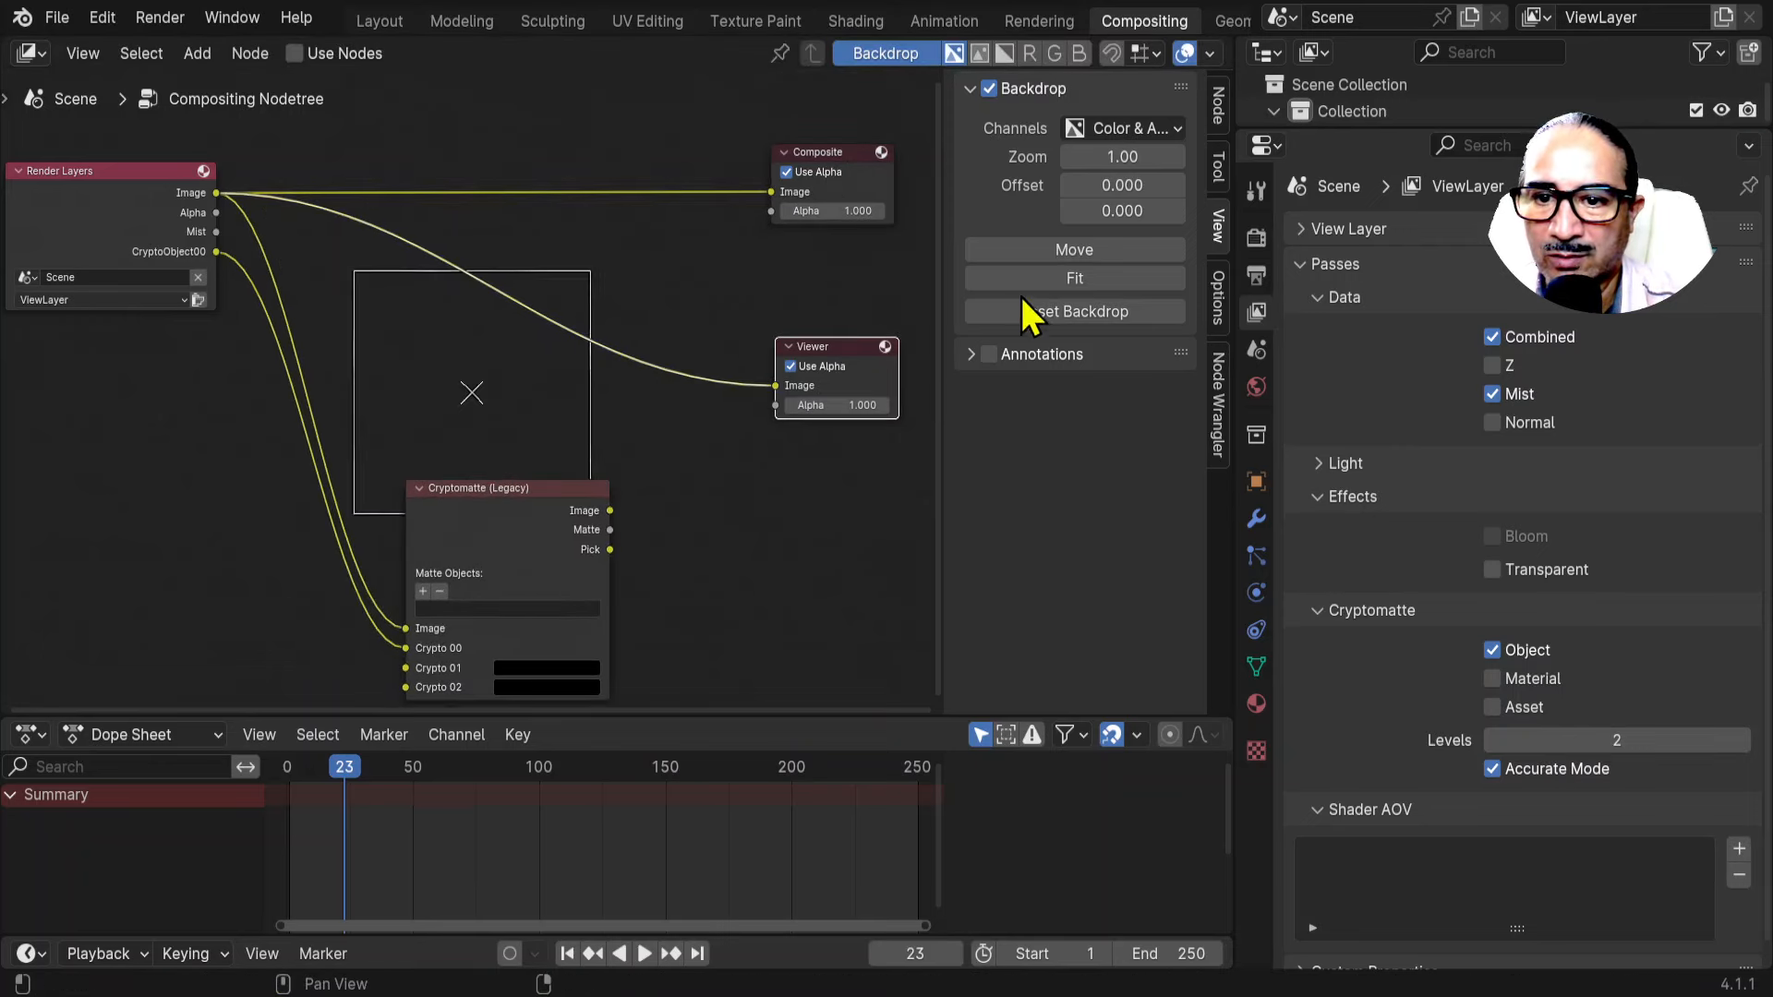
Toggle the backdrop off and on again and try to render the current frame.
left_click(989, 90)
left_click(991, 90)
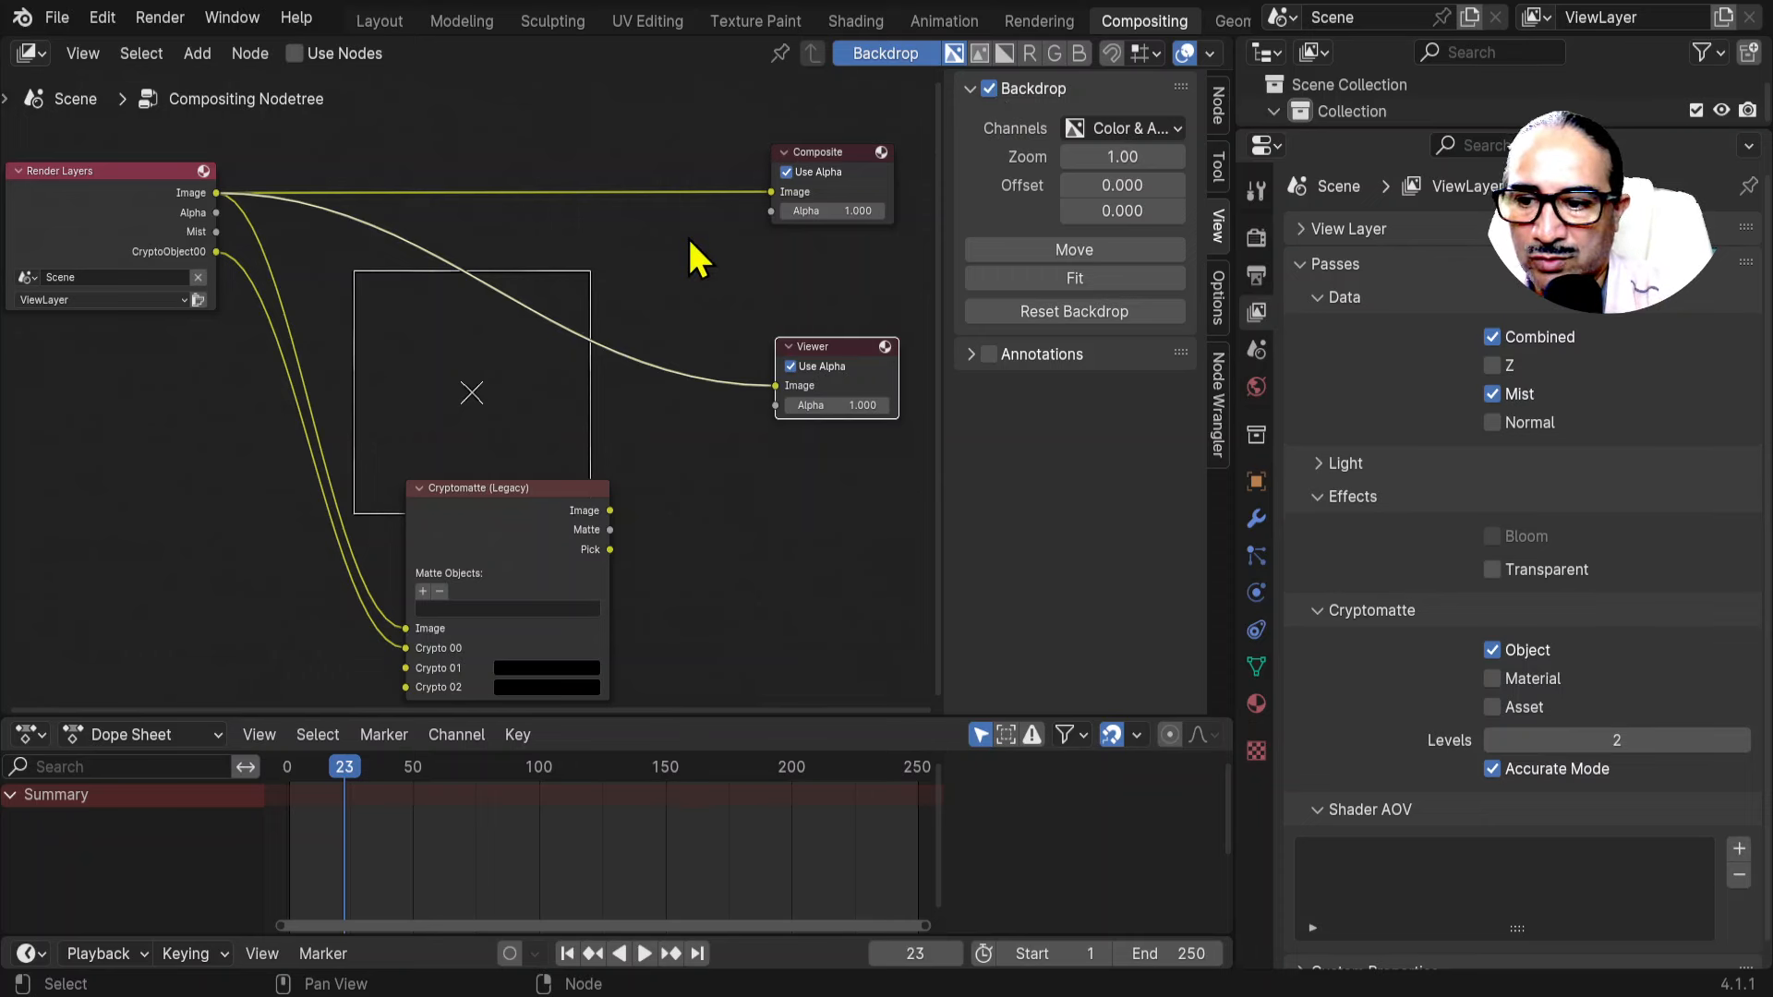
key("F12")
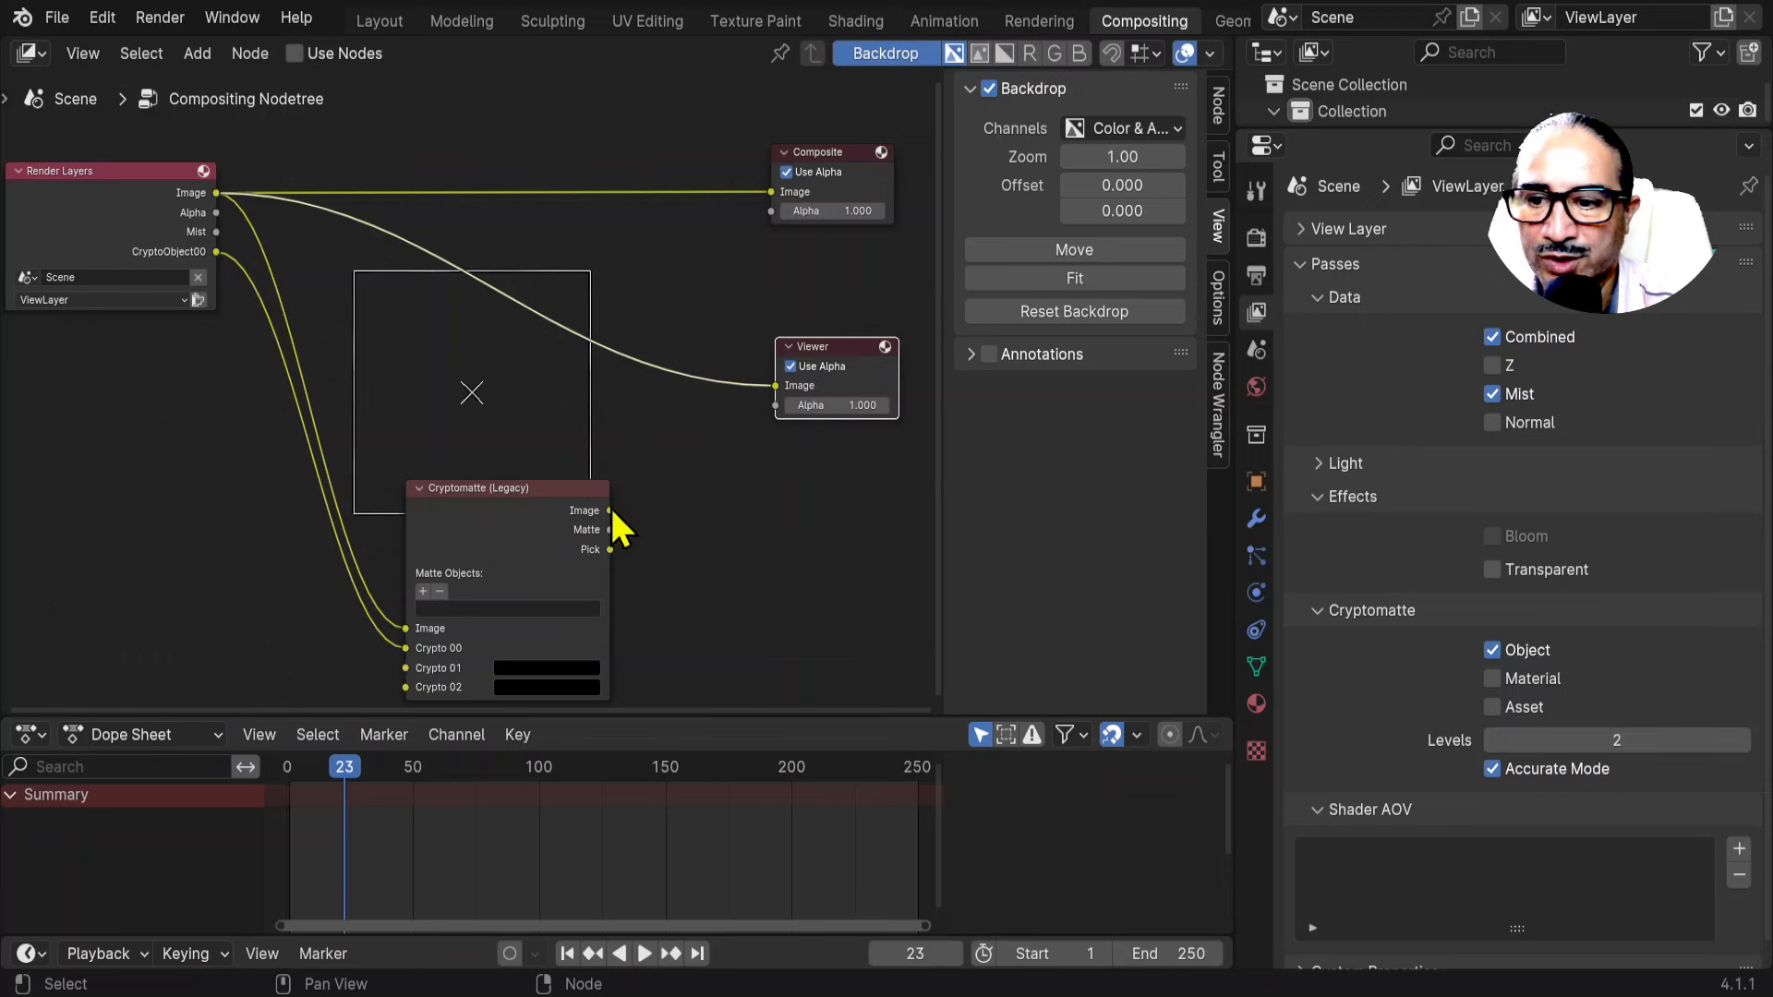
left_click_drag(819, 370, 777, 332)
scroll(486, 443, "down", 1)
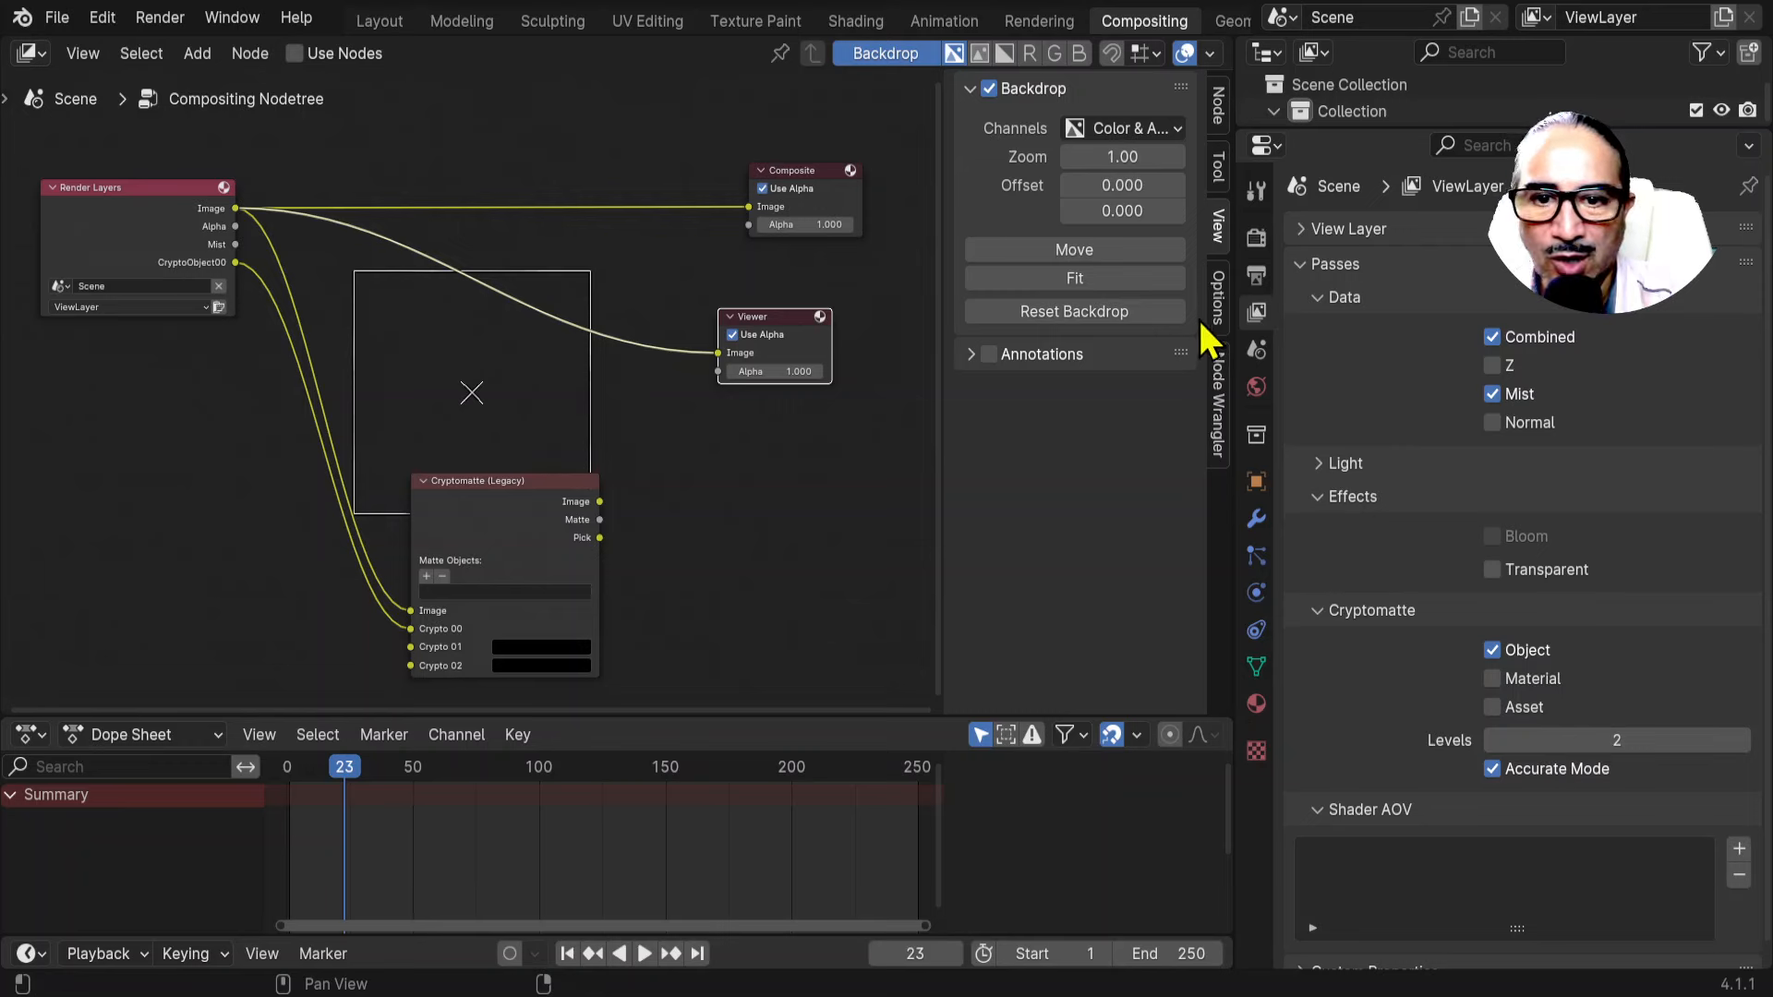
Enlarge the Outliner area and turn it into an Image Editor displaying the Viewer Node image.
left_click_drag(1339, 132, 1382, 496)
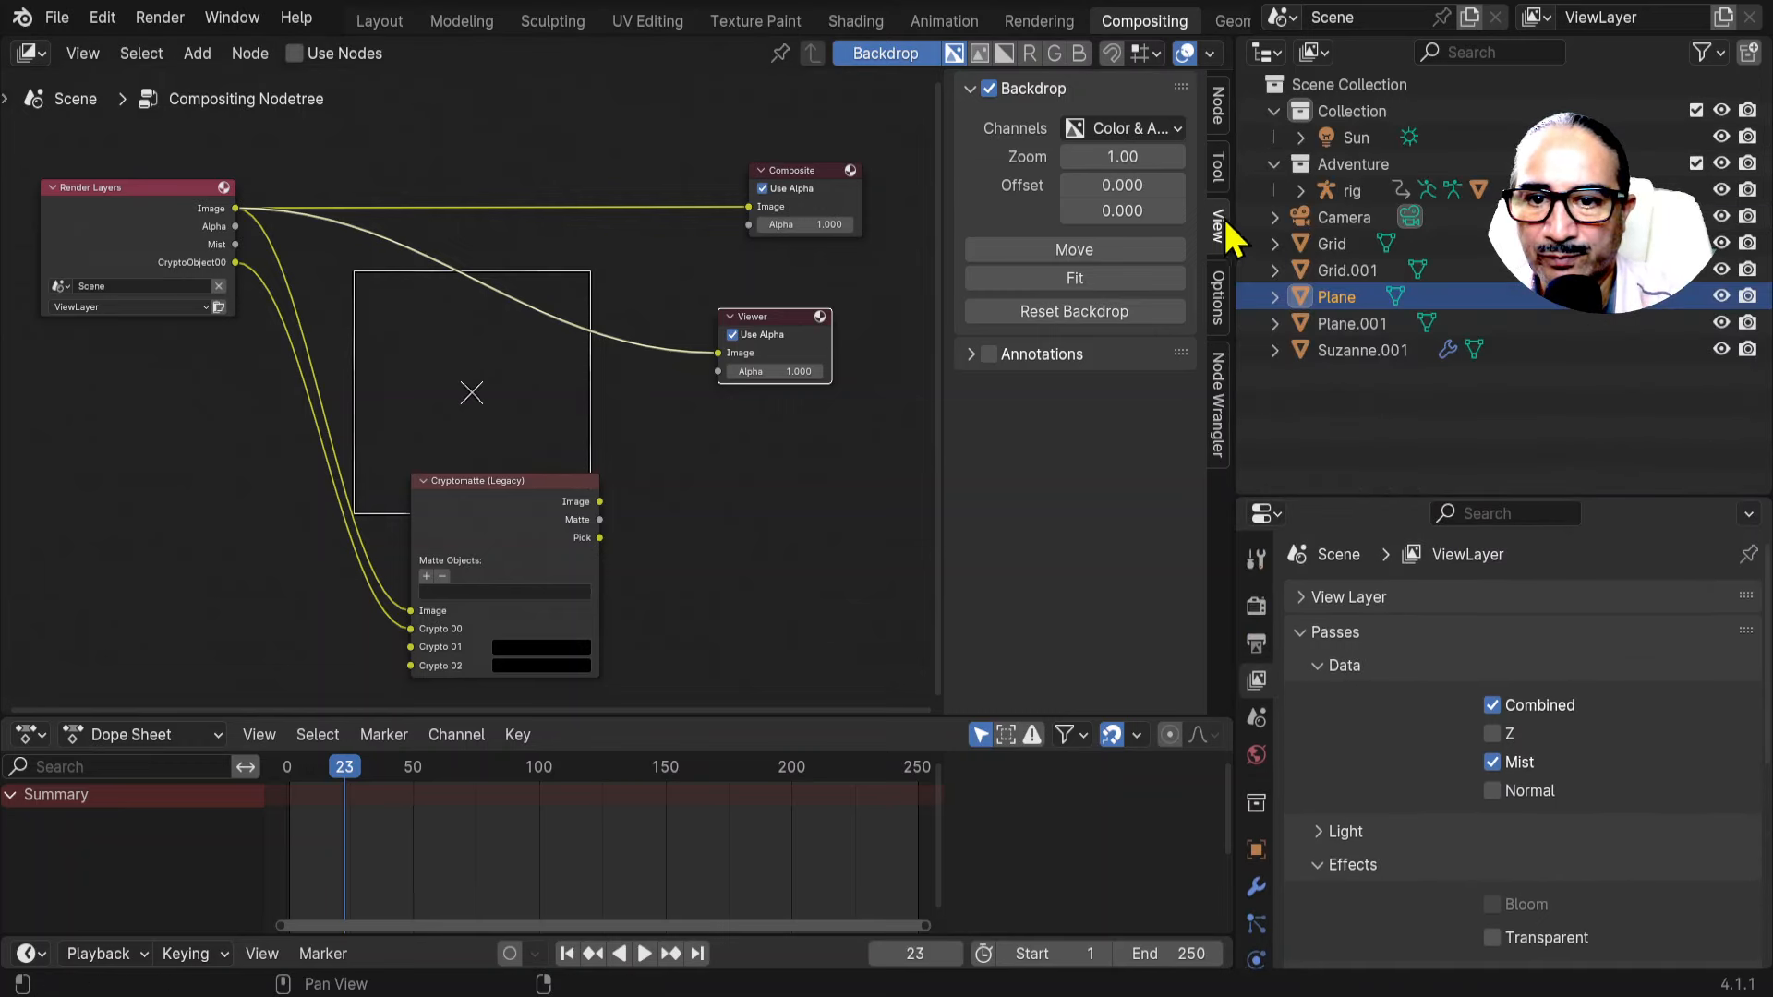
left_click_drag(1236, 201, 1105, 205)
left_click(1132, 53)
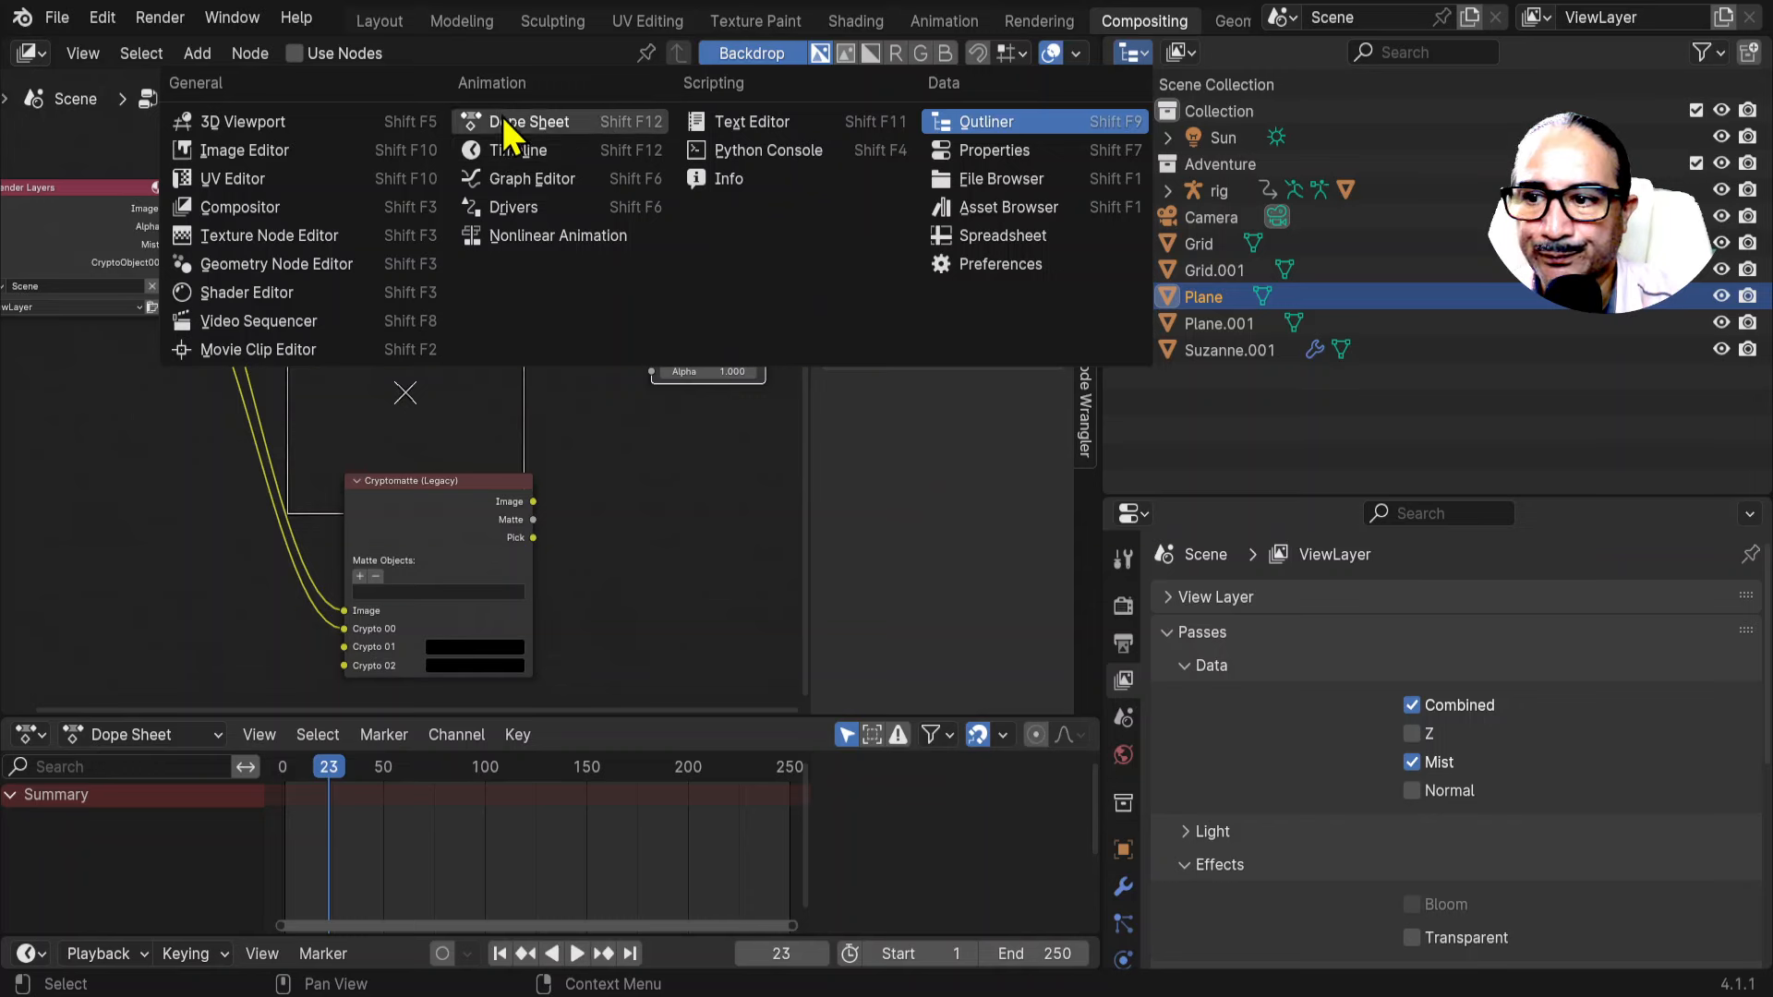
left_click(261, 155)
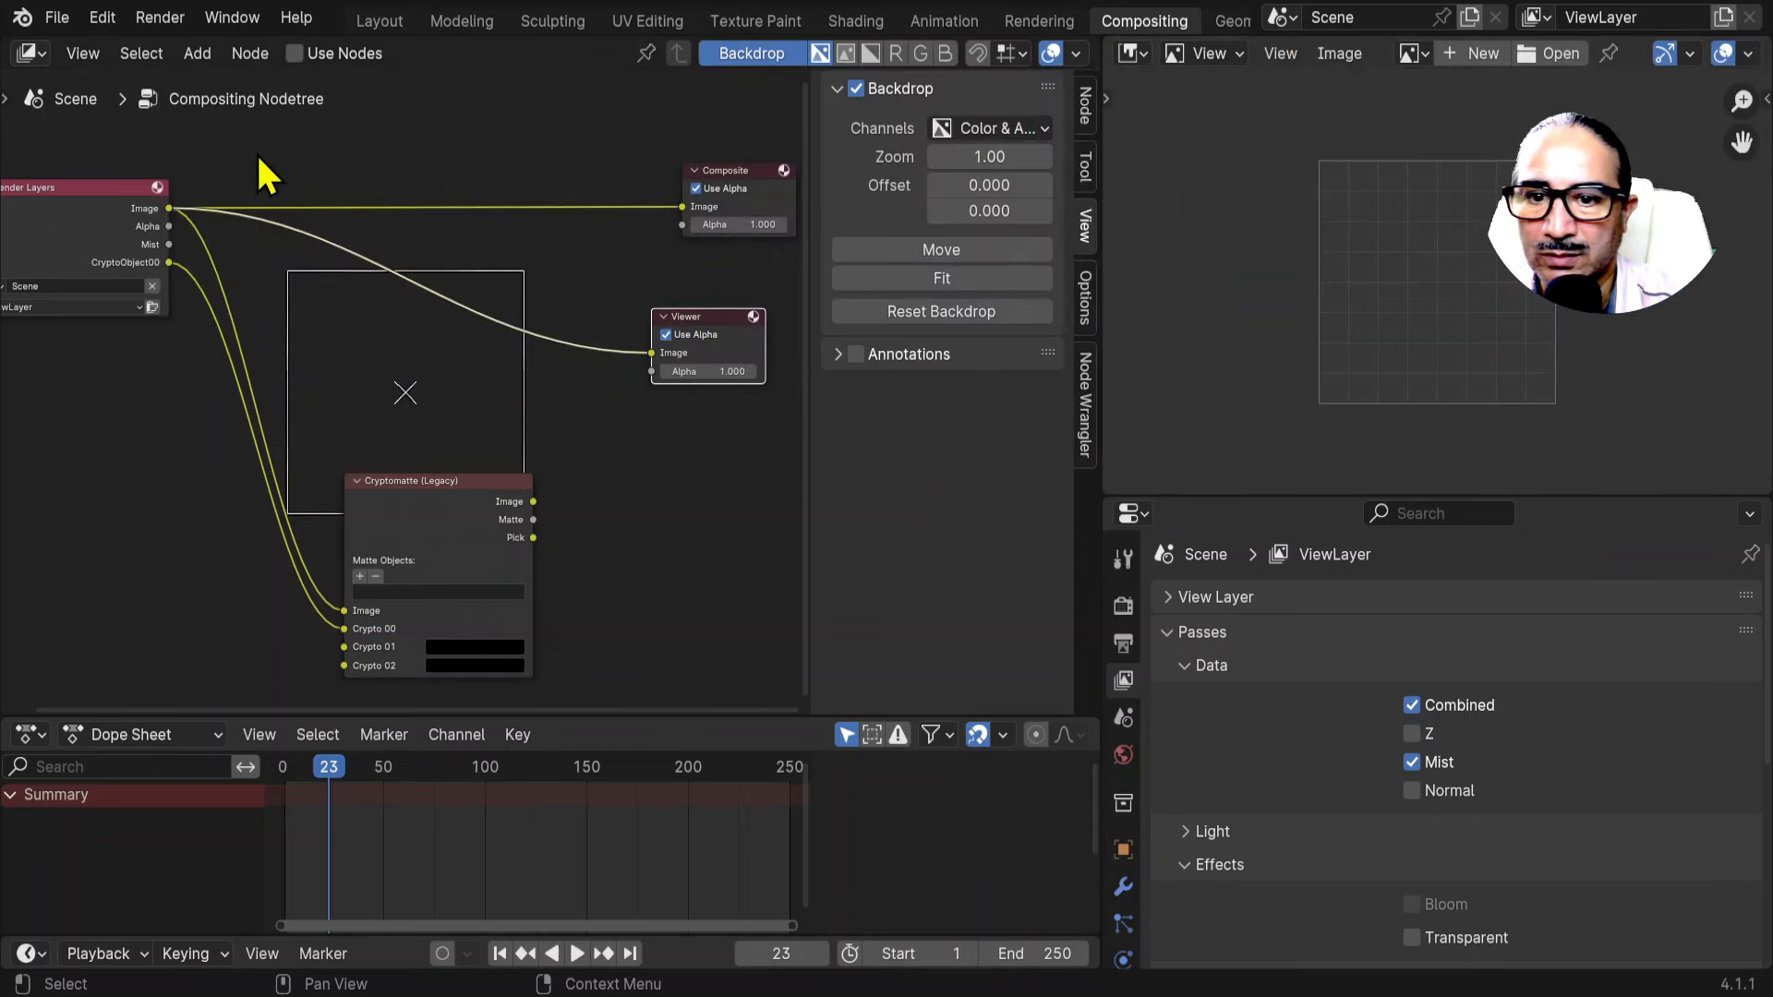
left_click(1413, 53)
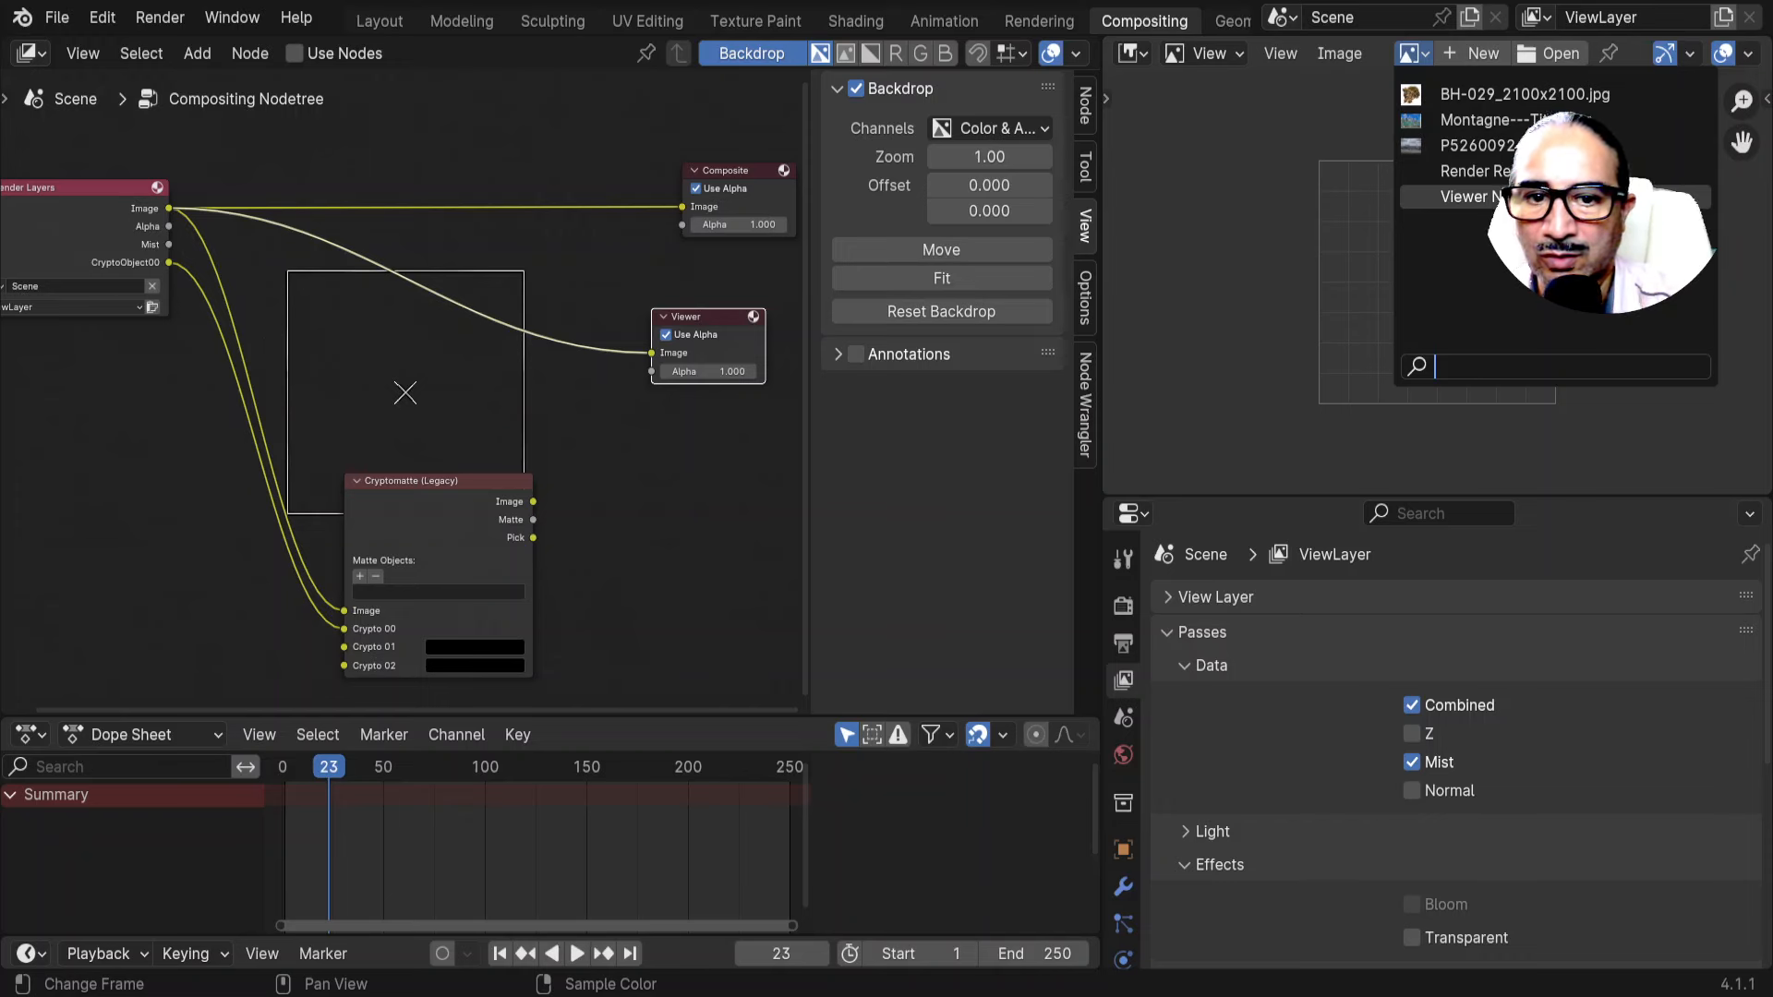
left_click(1468, 197)
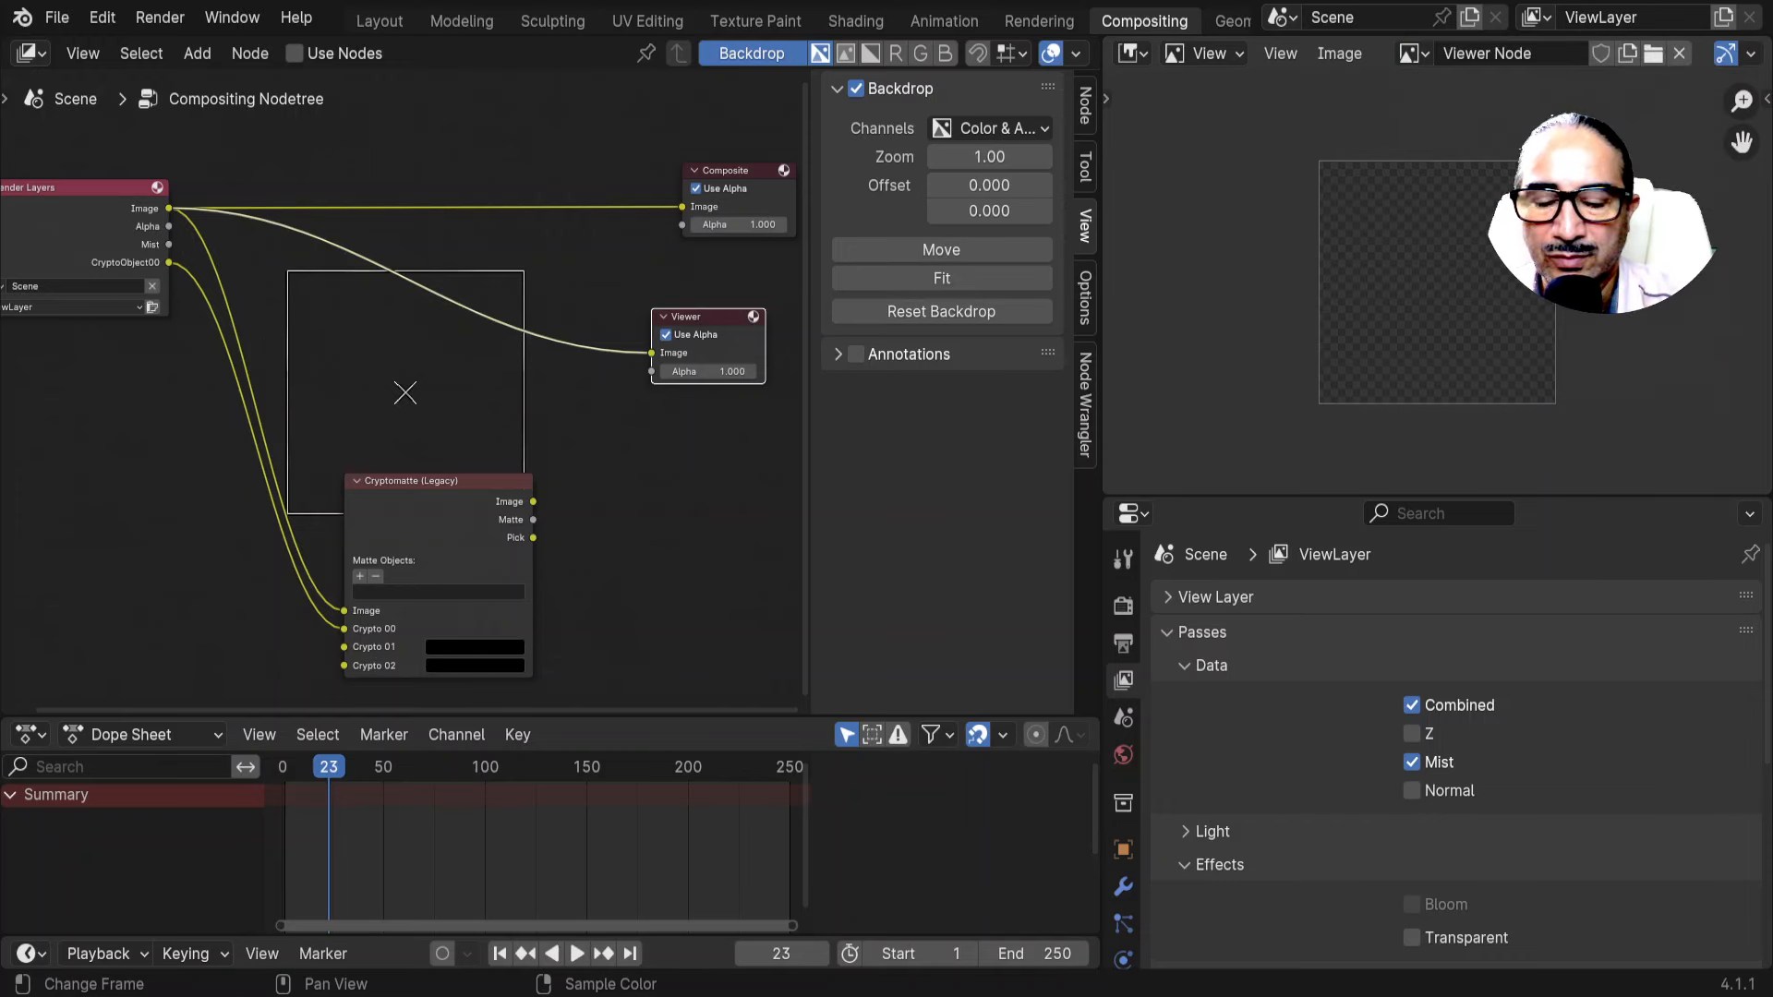
Expand the View Layer settings, enable Use Nodes for the compositor and render the current frame.
left_click_drag(833, 424, 1272, 214)
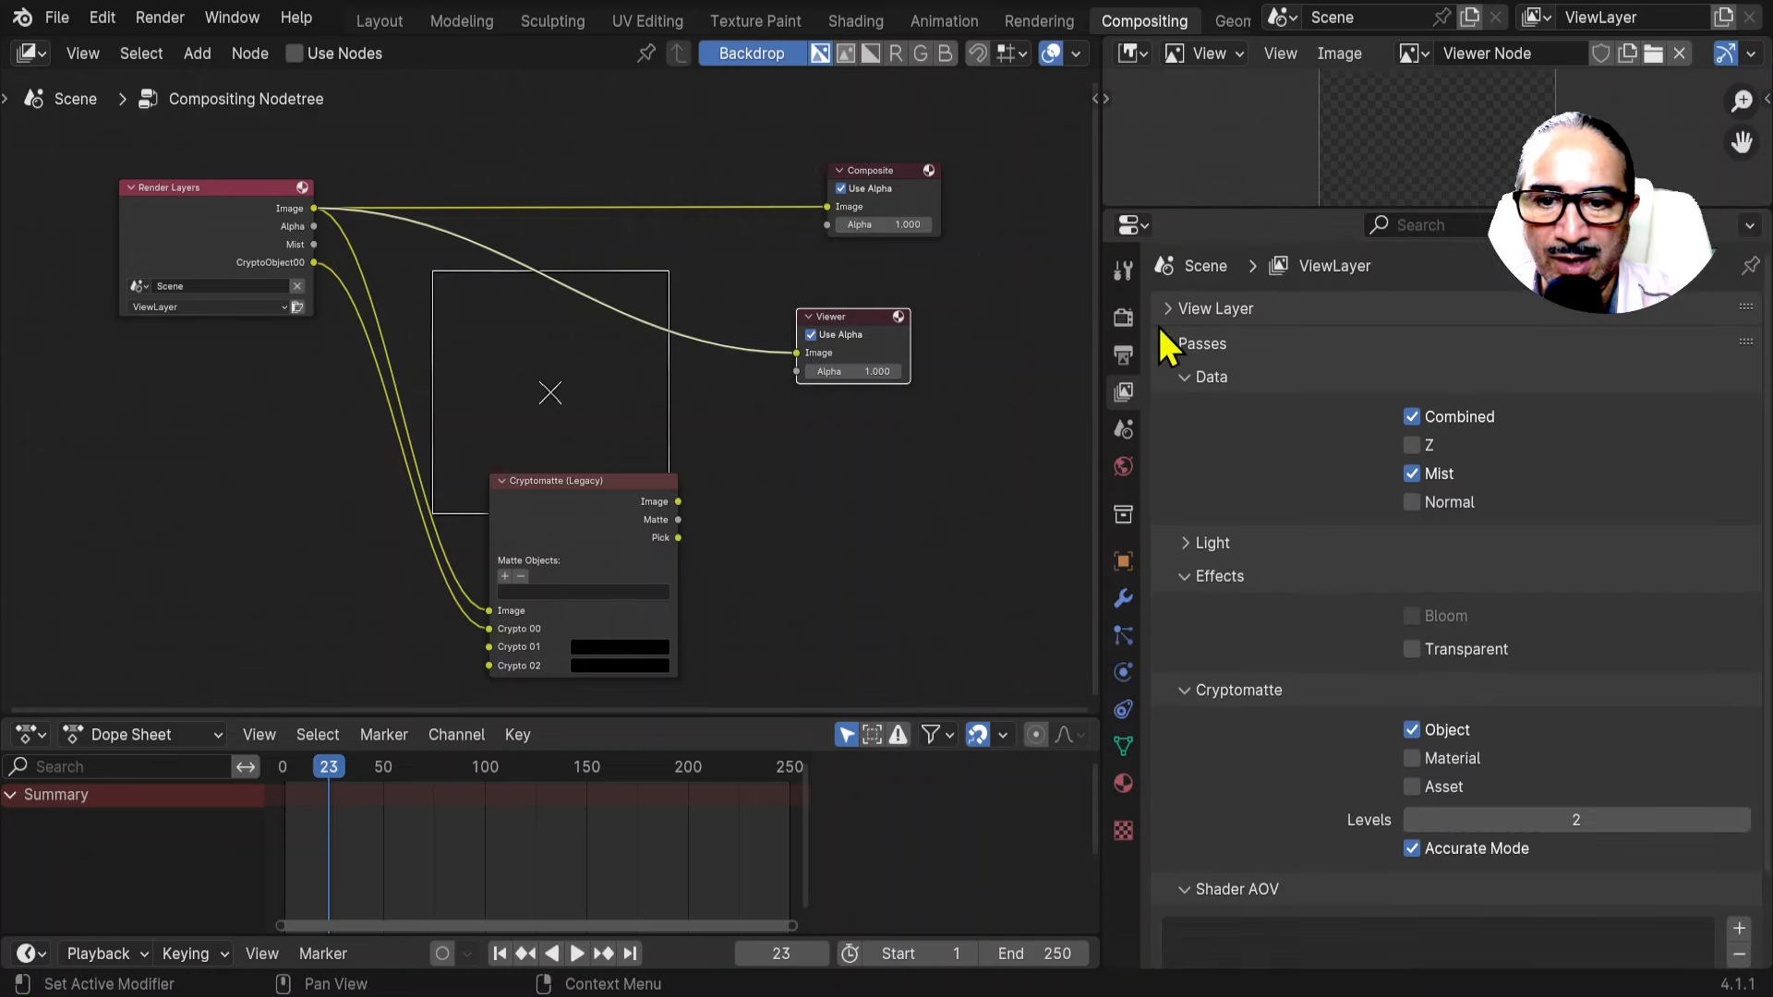
left_click(1166, 309)
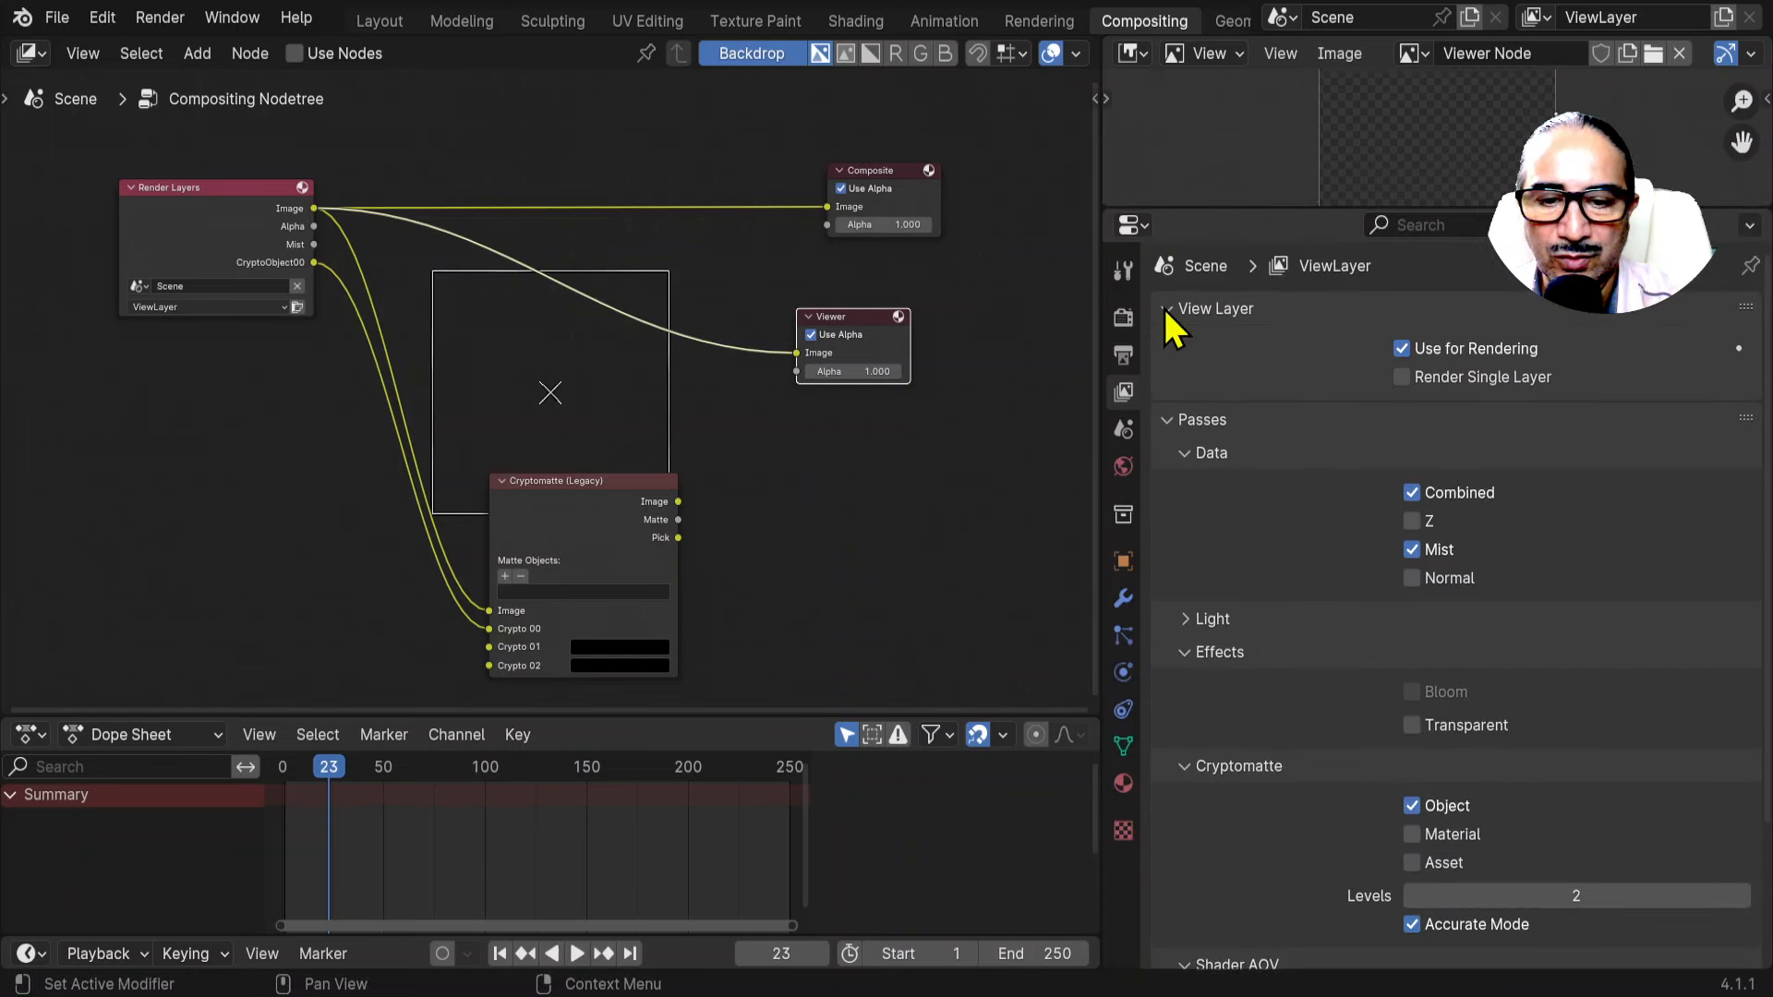
left_click(294, 52)
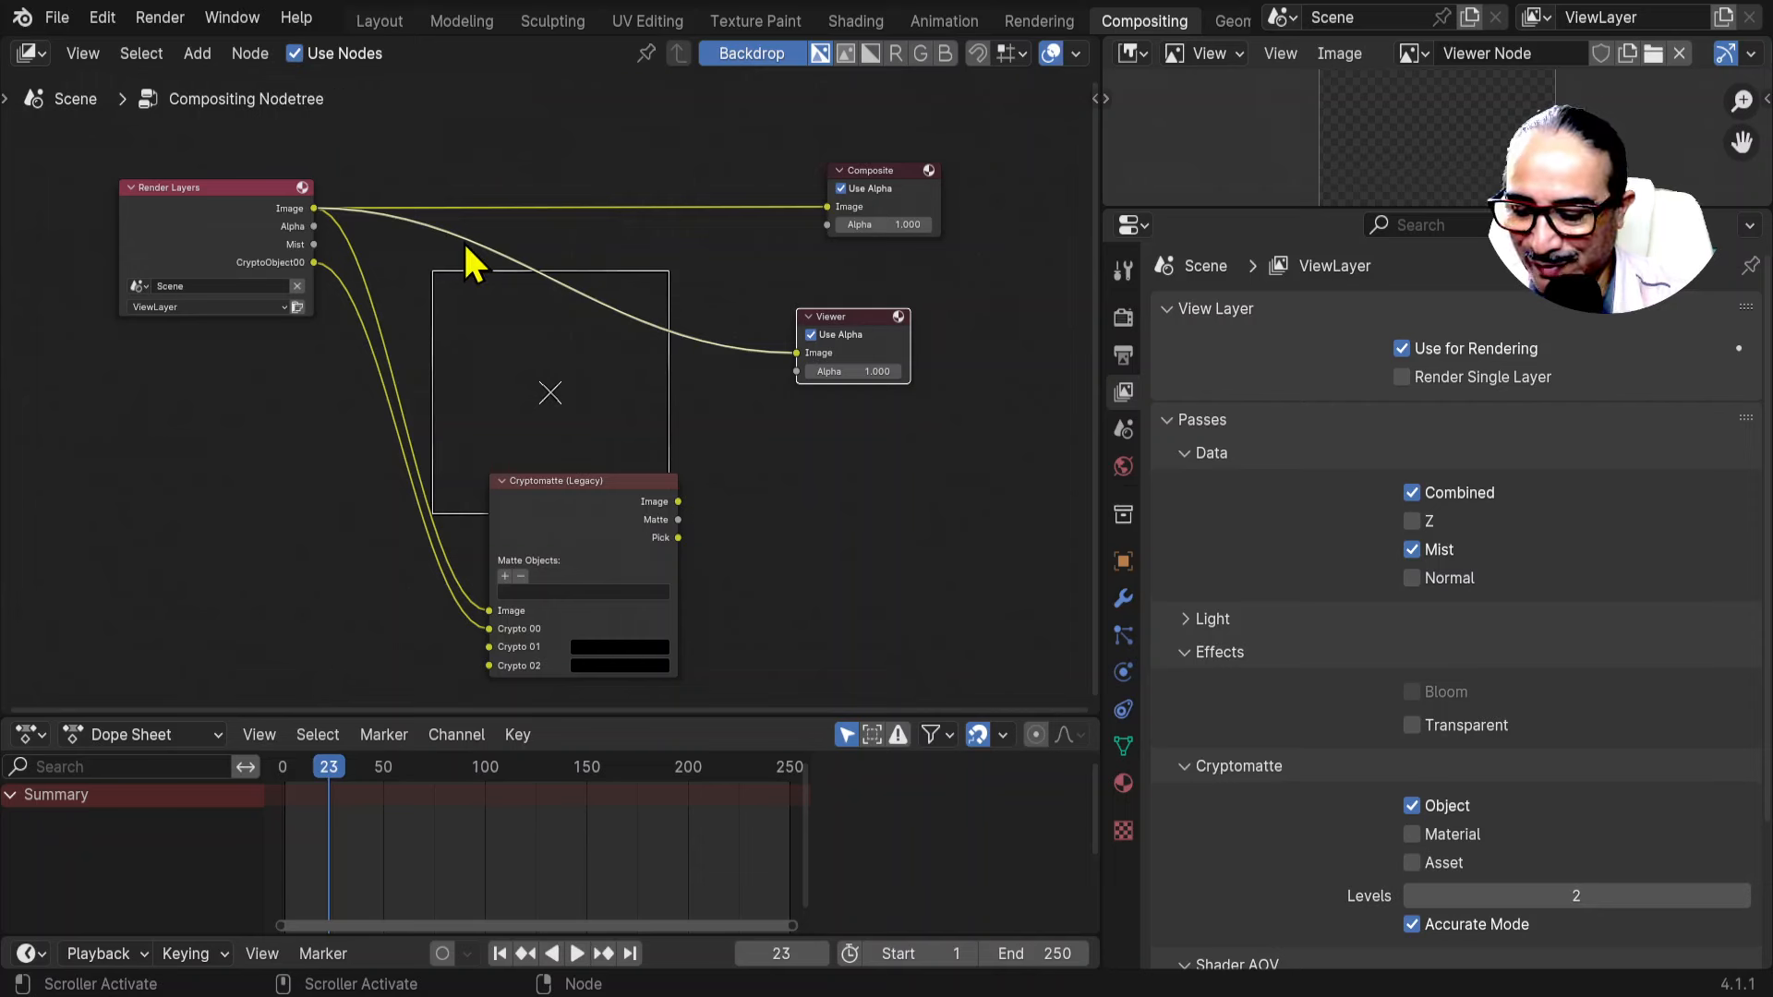
key("F12")
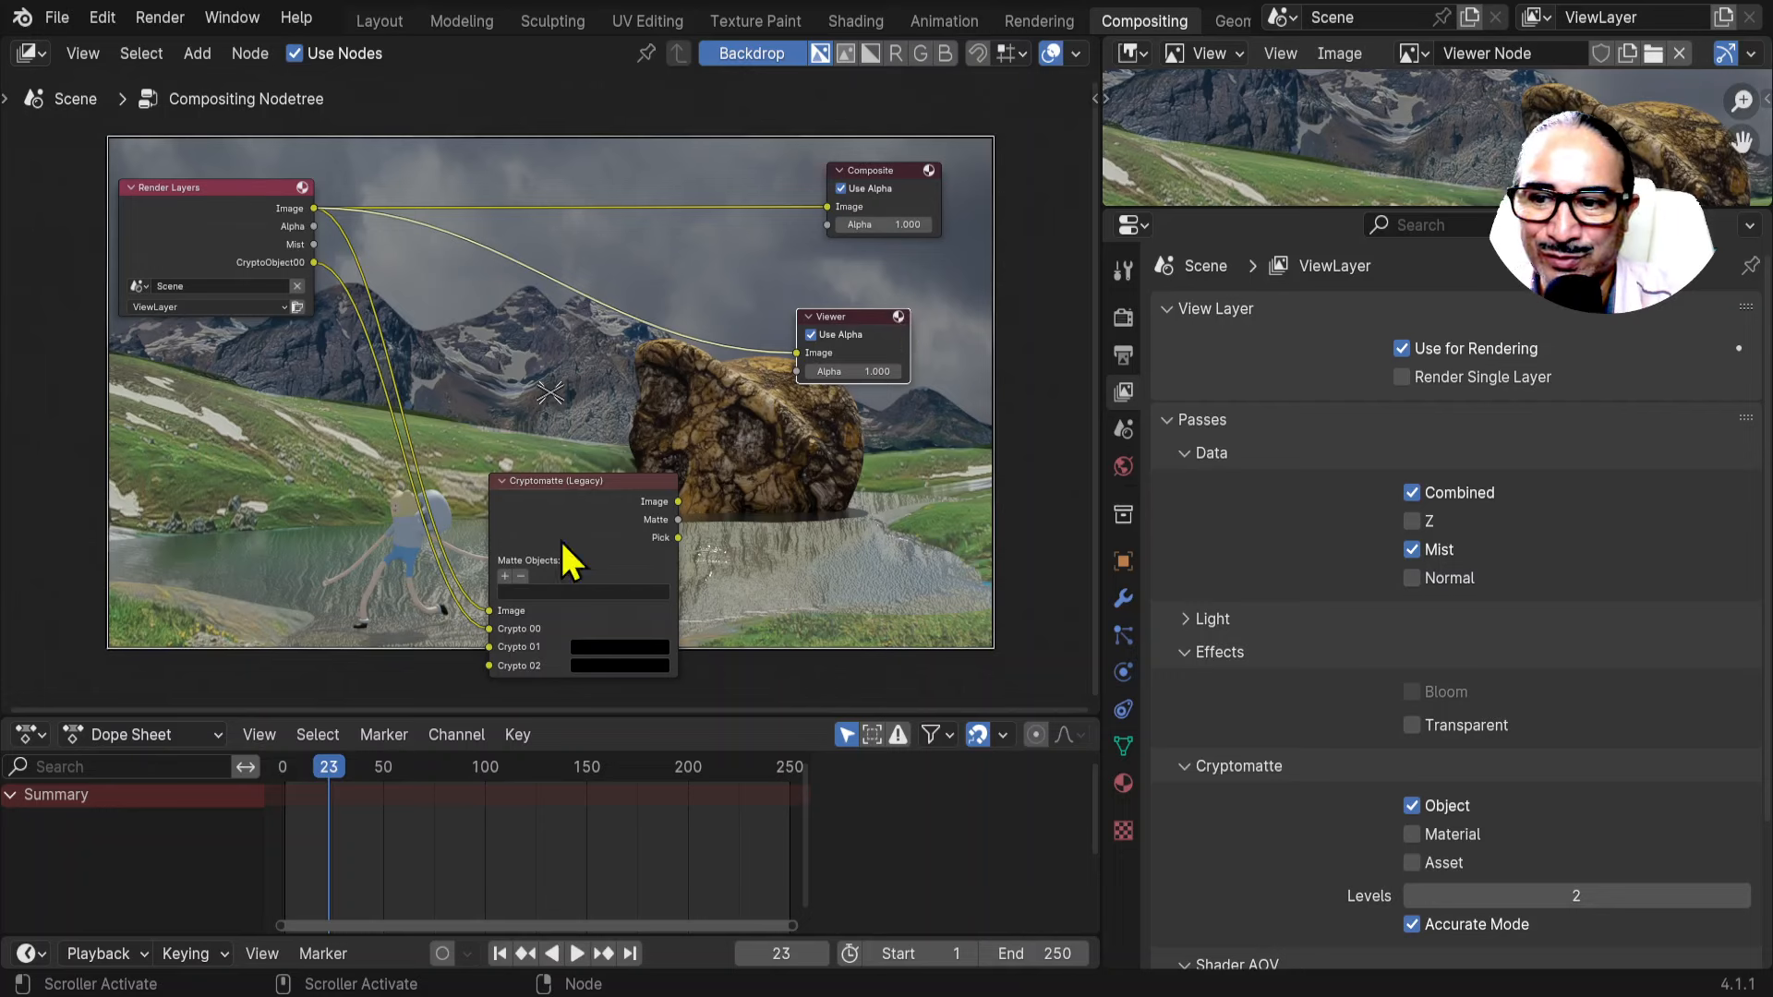
Enlarge the Viewer Node image area and turn off the backdrop in the node editor.
left_click_drag(1229, 205, 1235, 522)
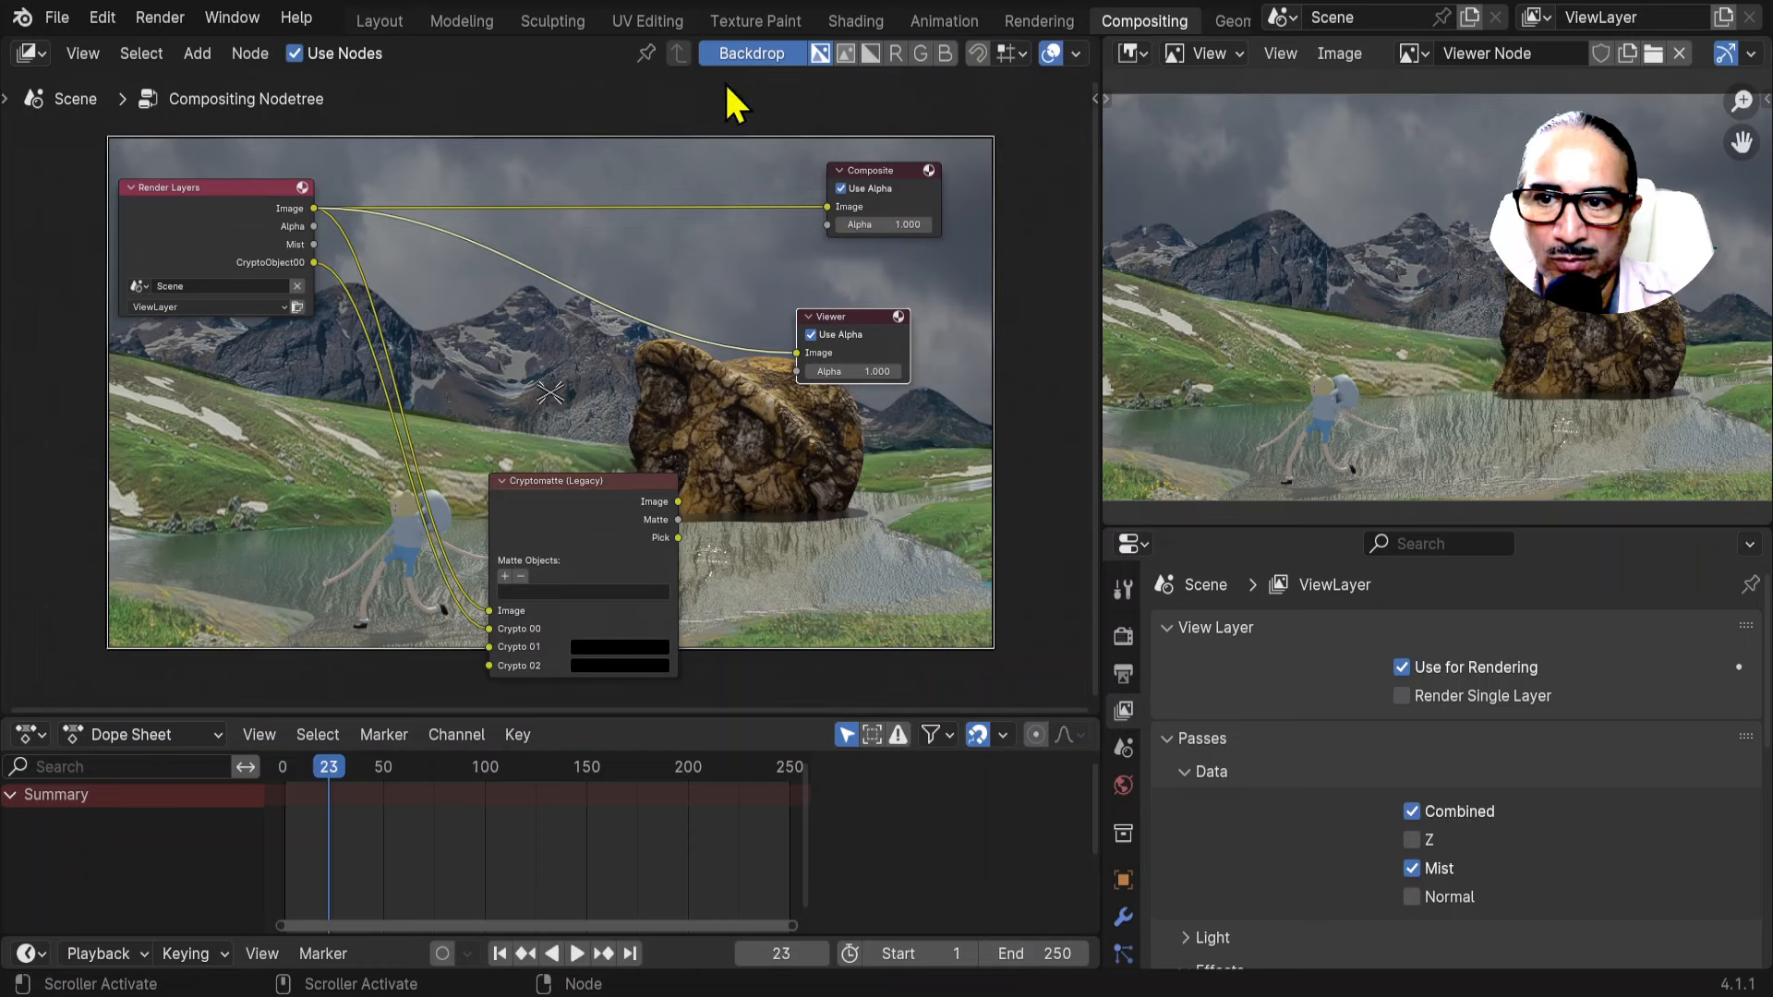
left_click(757, 53)
left_click(757, 53)
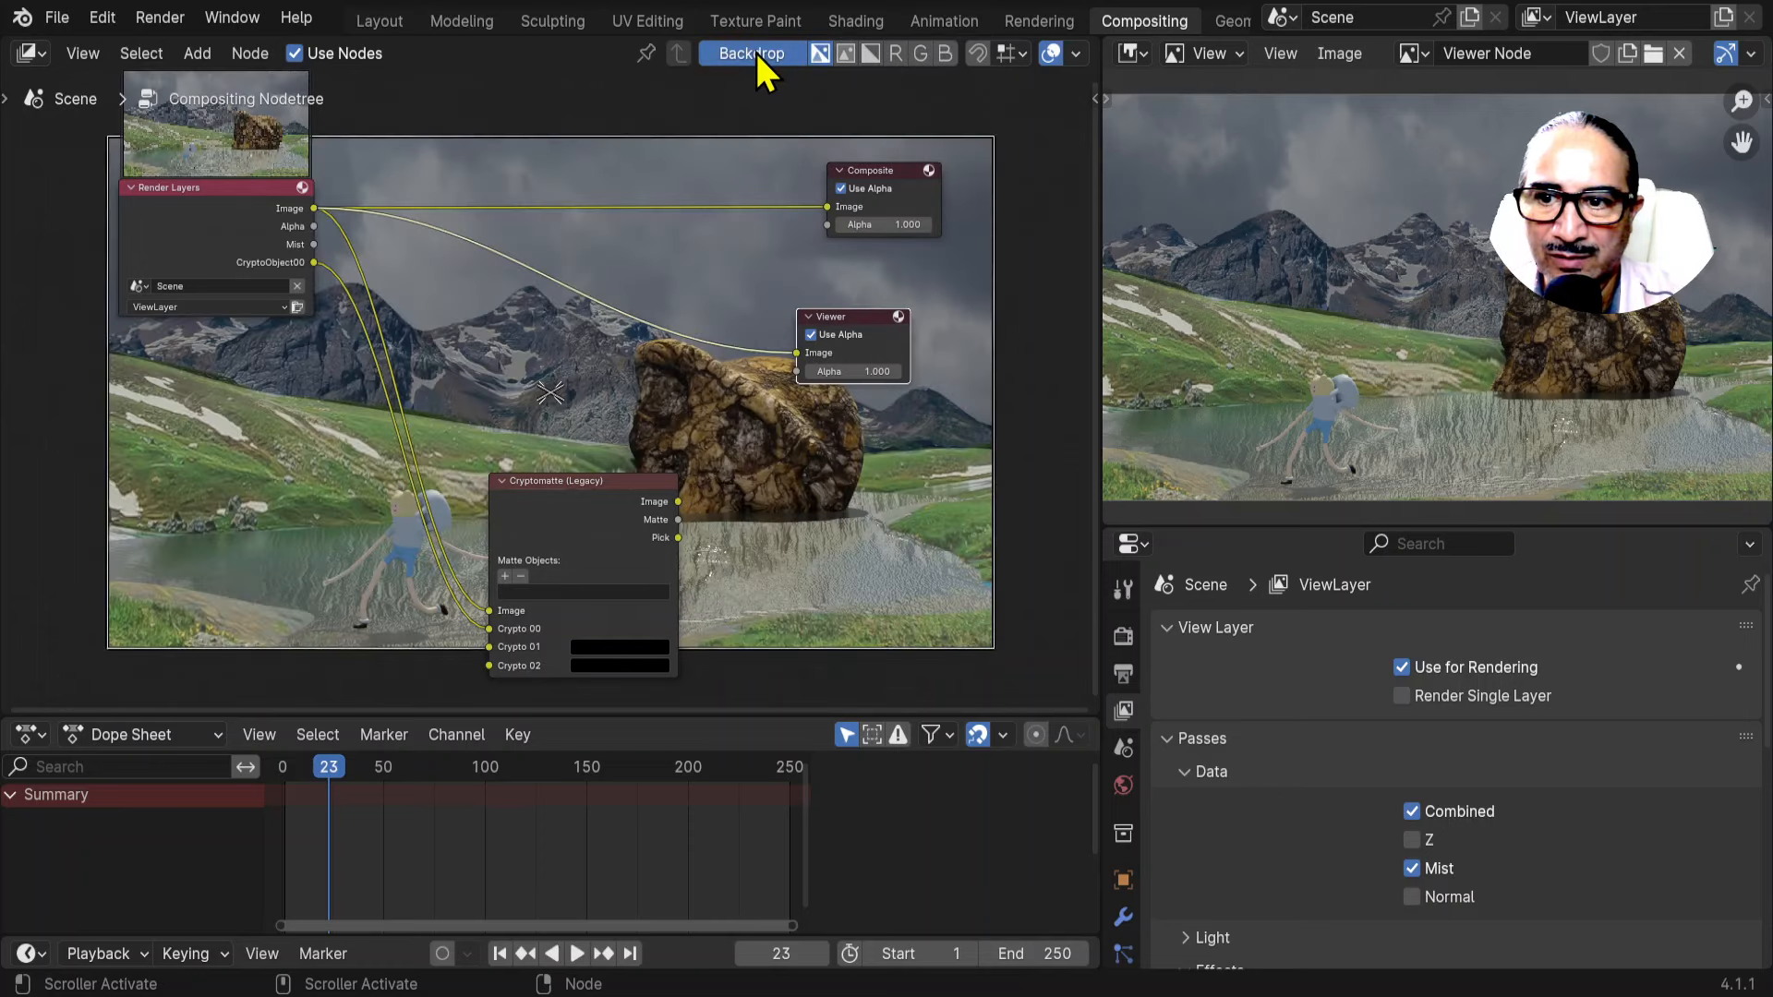
left_click(757, 53)
Move the Render Layers node down so that its Image output is level with the Viewer node's input.
left_click_drag(218, 179, 269, 356)
scroll(268, 356, "up", 5)
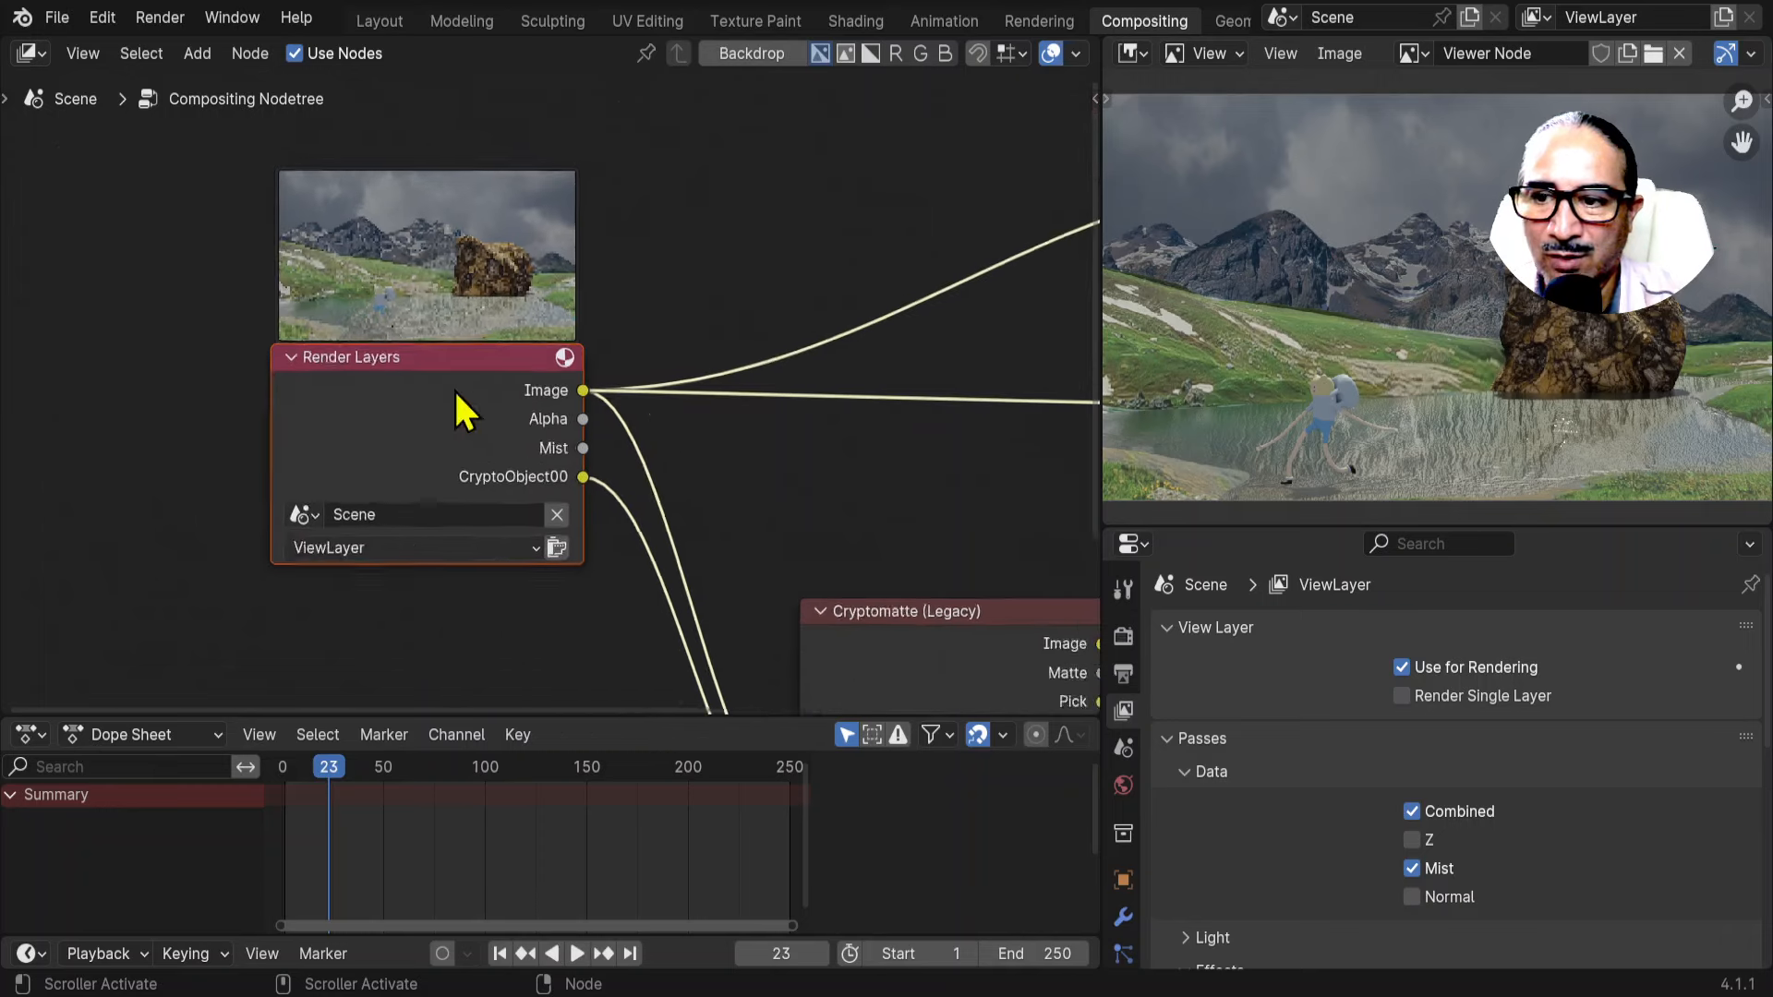
middle_click_drag(418, 374, 348, 357)
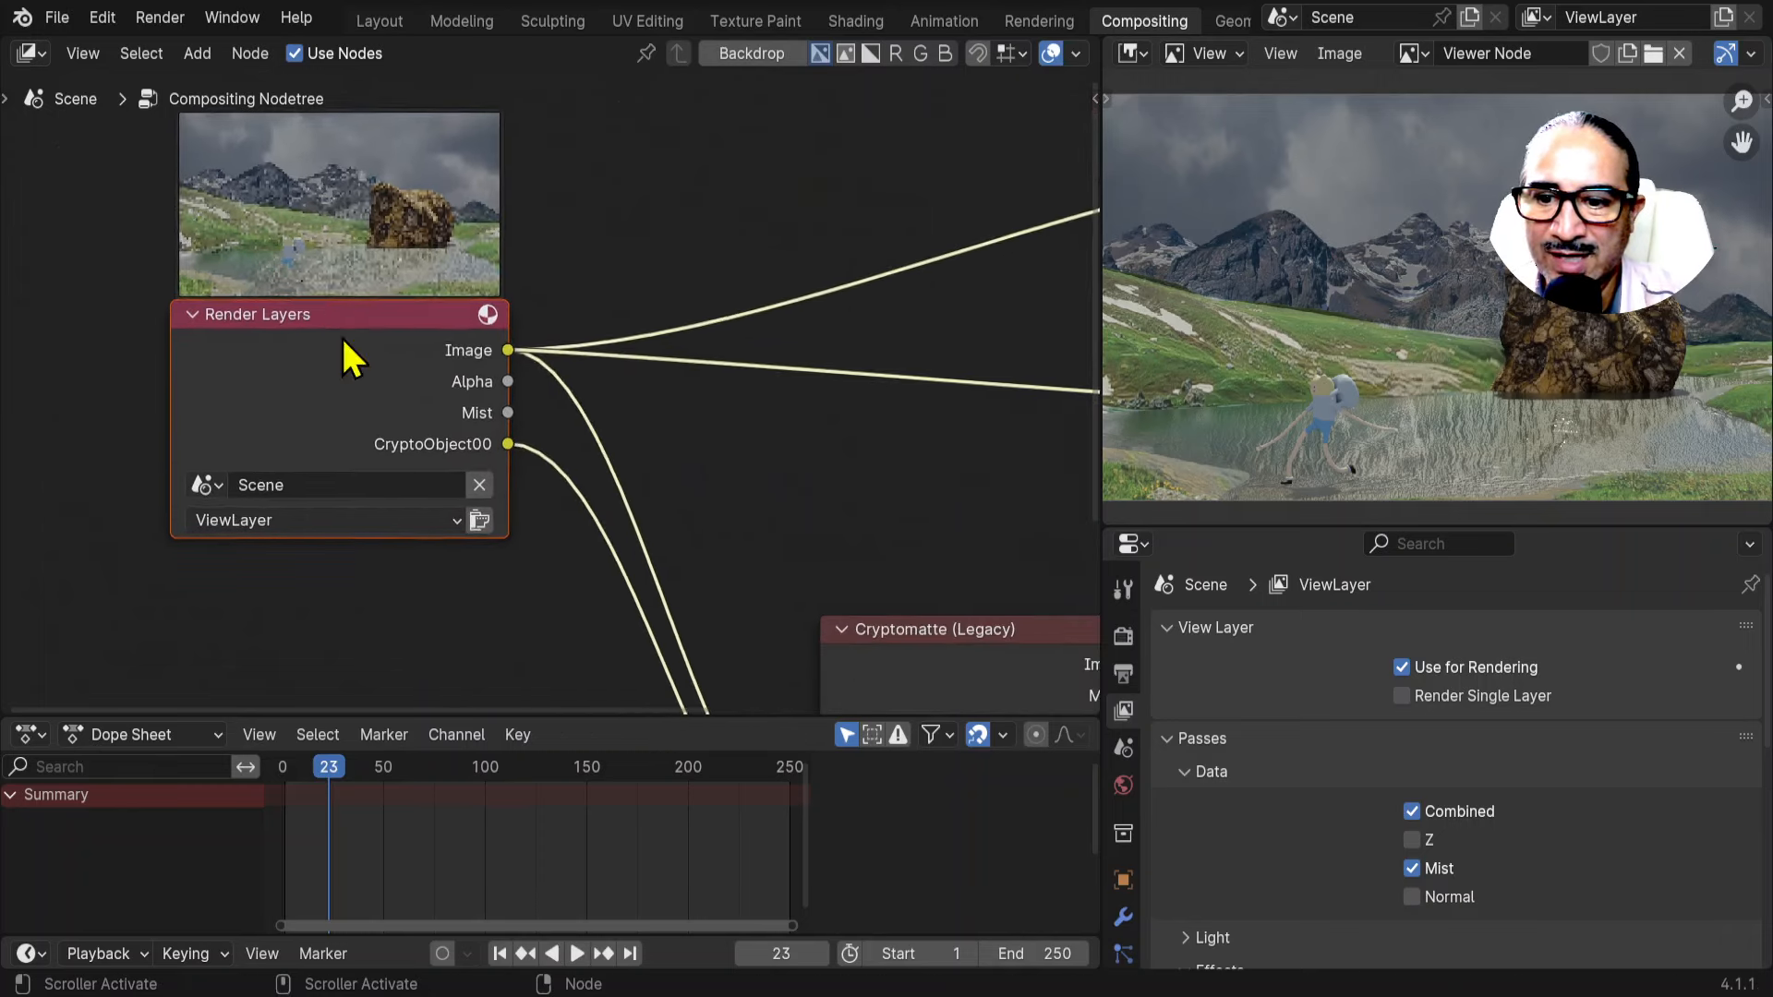
scroll(724, 527, "down", 2)
middle_click_drag(724, 526, 633, 443)
left_click_drag(633, 443, 609, 394)
scroll(1385, 363, "down", 2)
left_click_drag(199, 229, 186, 271)
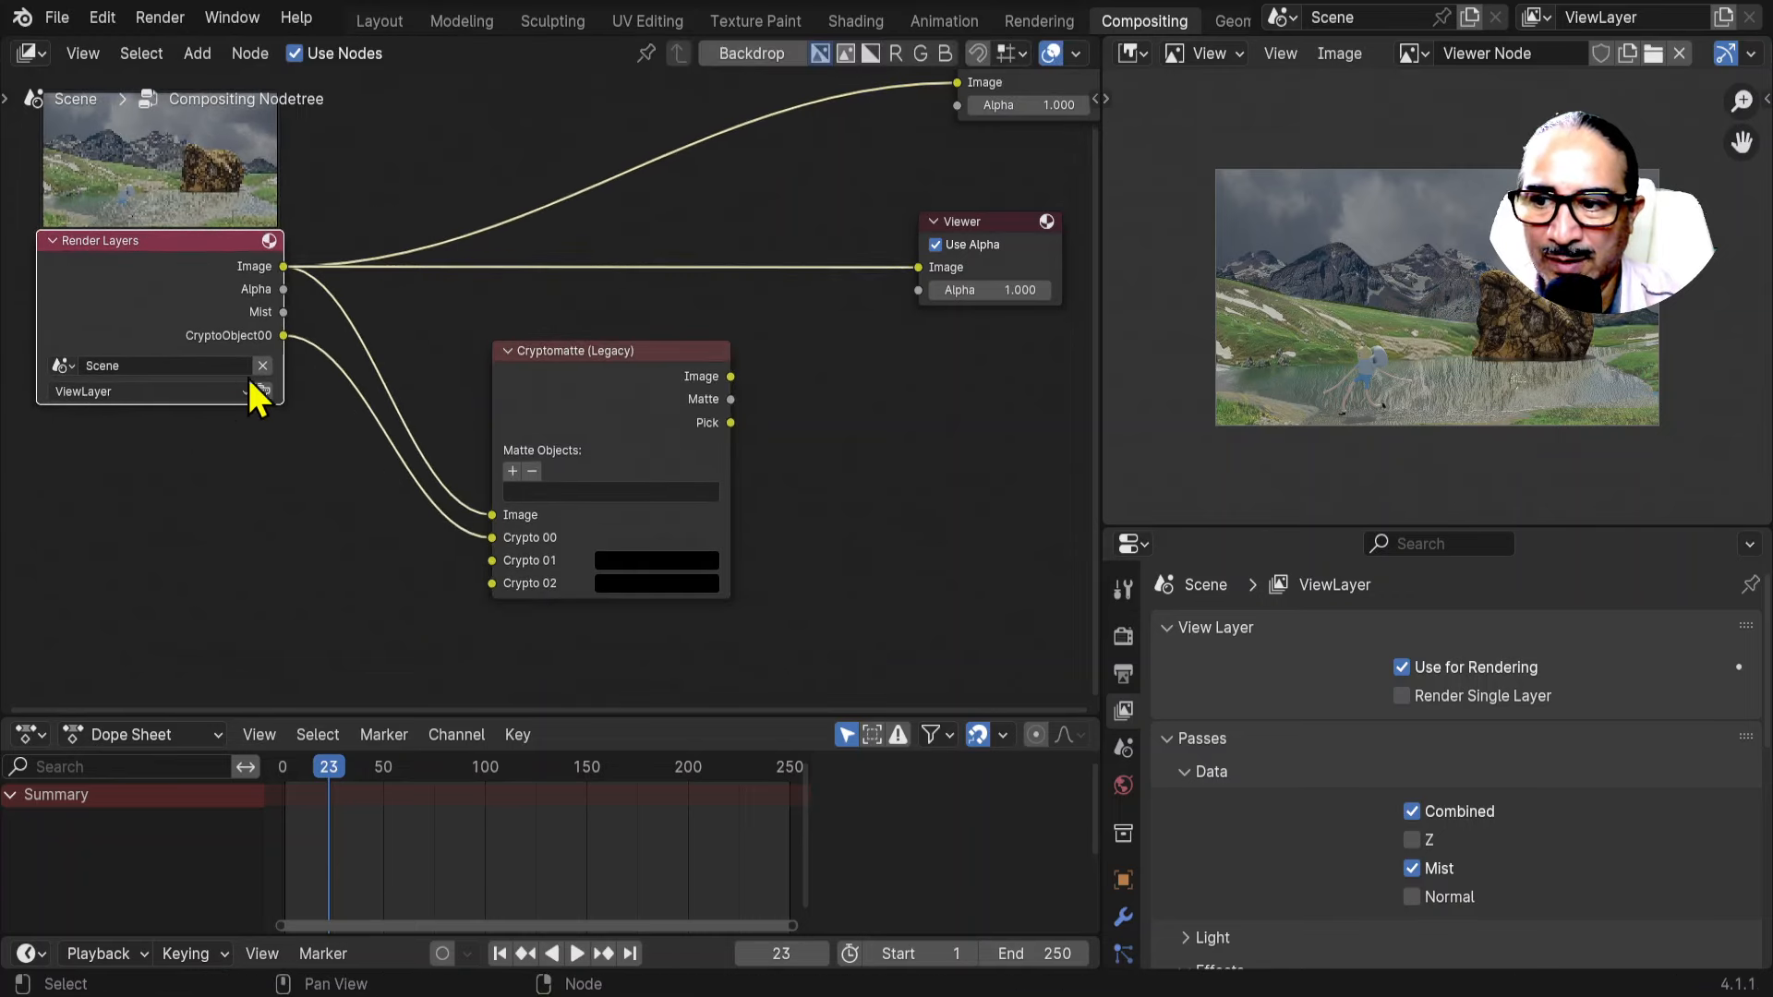
Preview the Cryptomatte (Legacy) node in the Viewer, cycling its outputs until Pick is connected.
scroll(812, 354, "up", 1)
middle_click_drag(812, 355, 730, 329)
scroll(665, 314, "up", 1)
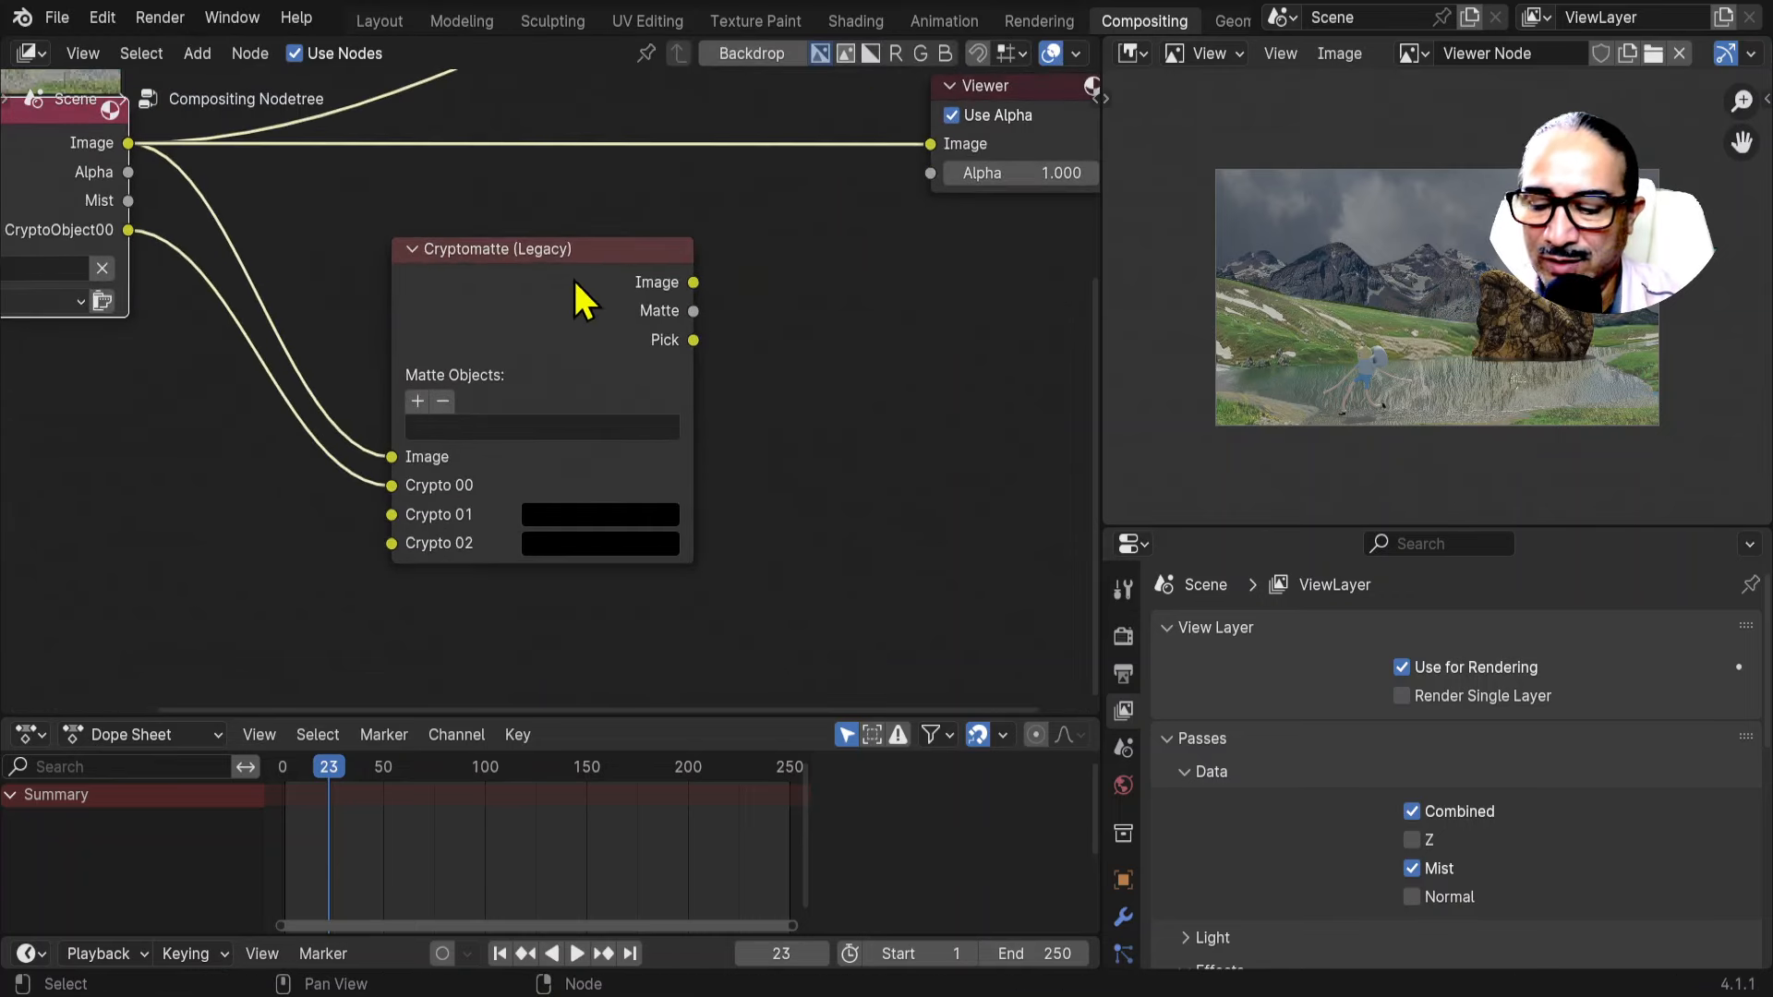
left_click(517, 251, "ctrl+shift")
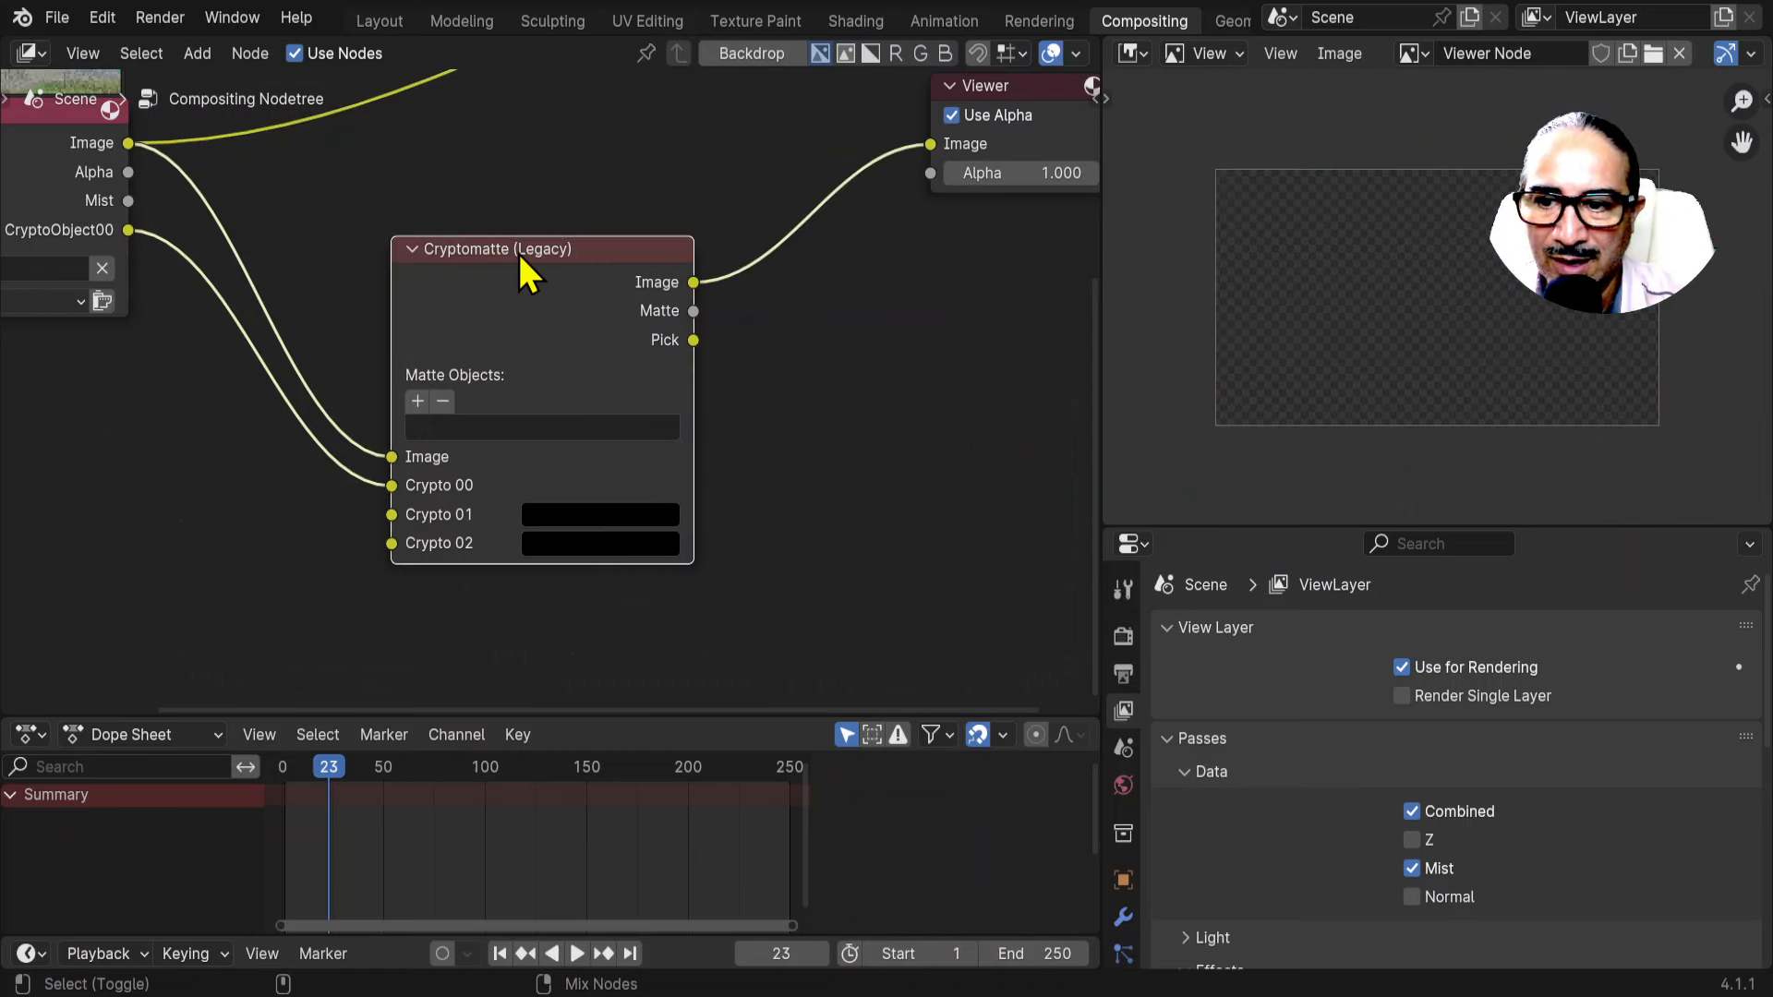
left_click(584, 258, "ctrl+shift")
left_click(595, 247, "ctrl+shift")
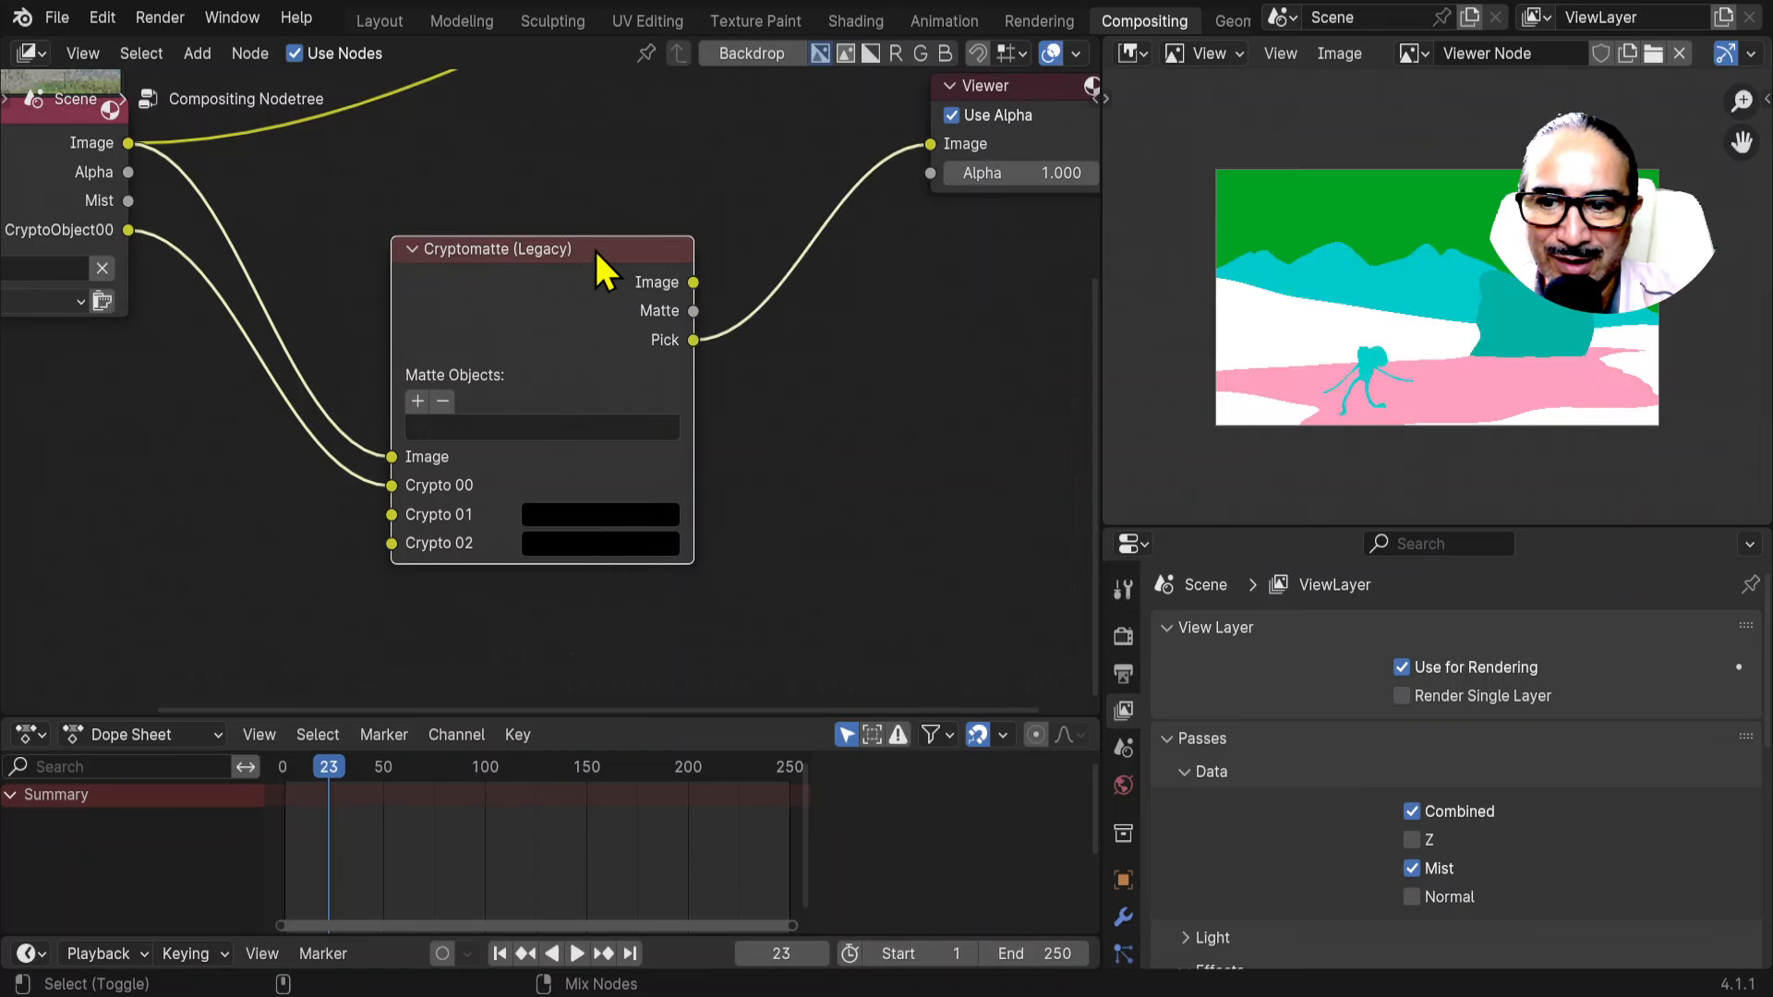
Make the Image Editor area taller and wider so the whole colour-coded pick image fits.
scroll(1421, 370, "up", 3)
scroll(1441, 362, "down", 2)
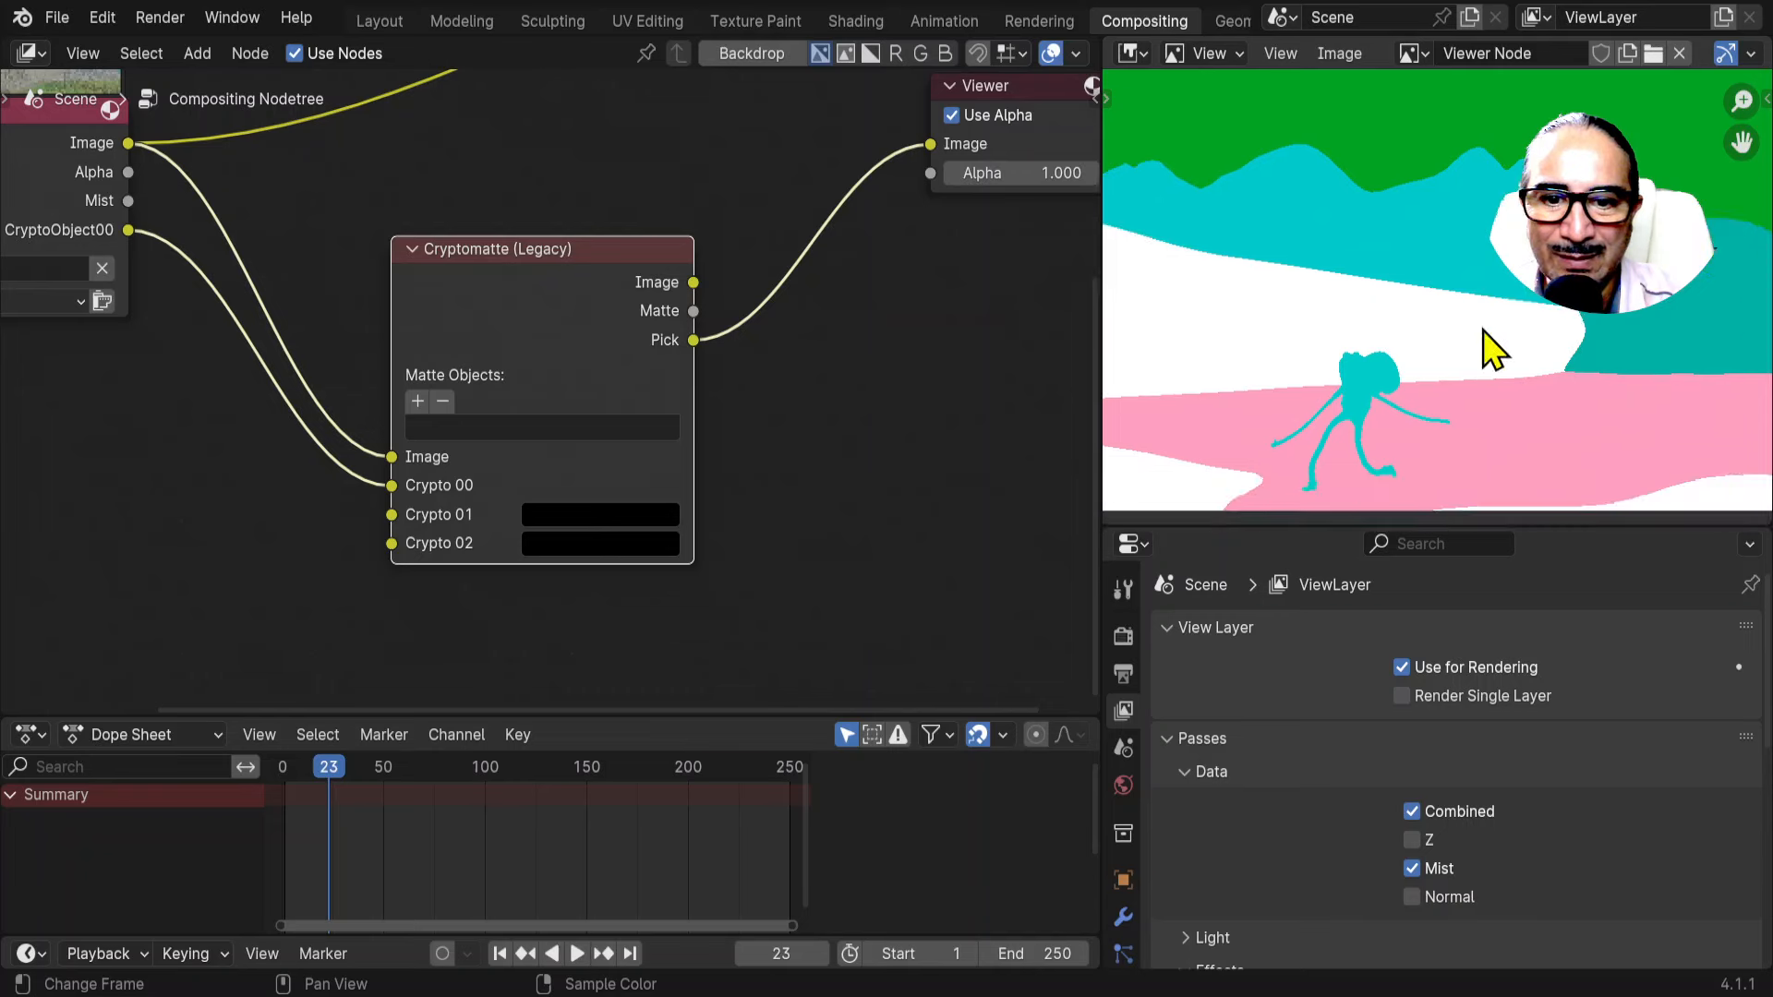
scroll(1450, 354, "up", 1)
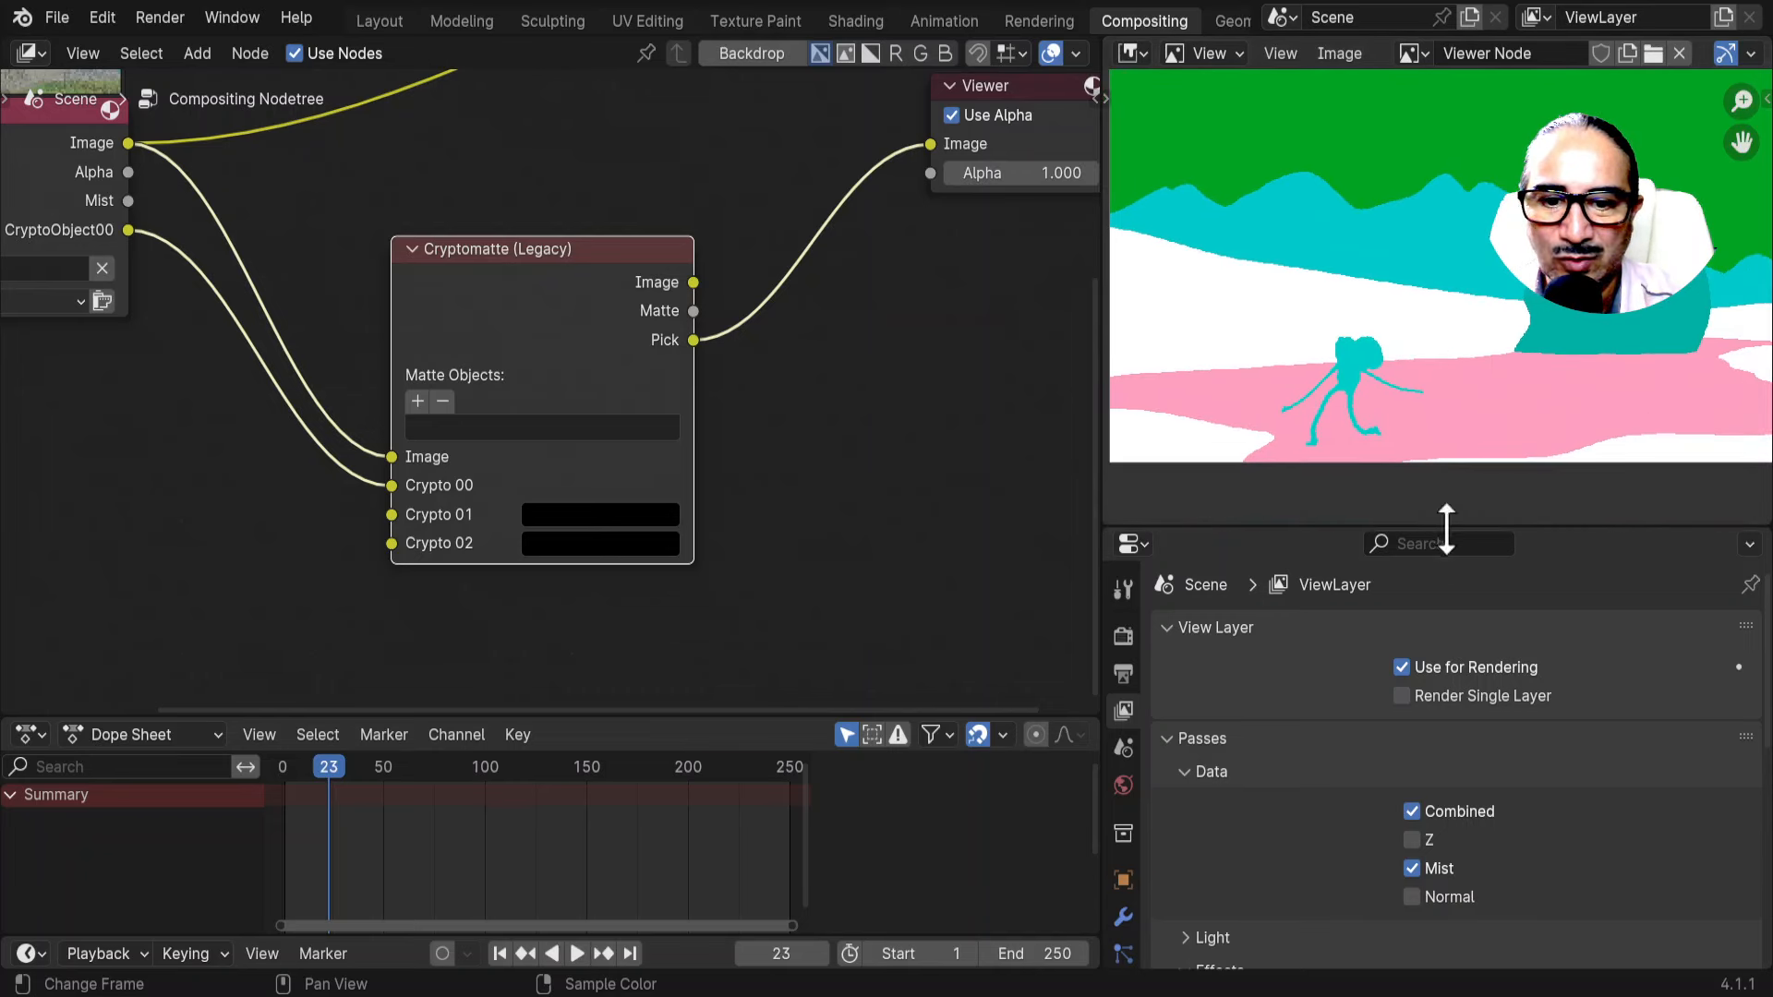
left_click_drag(1448, 526, 1457, 617)
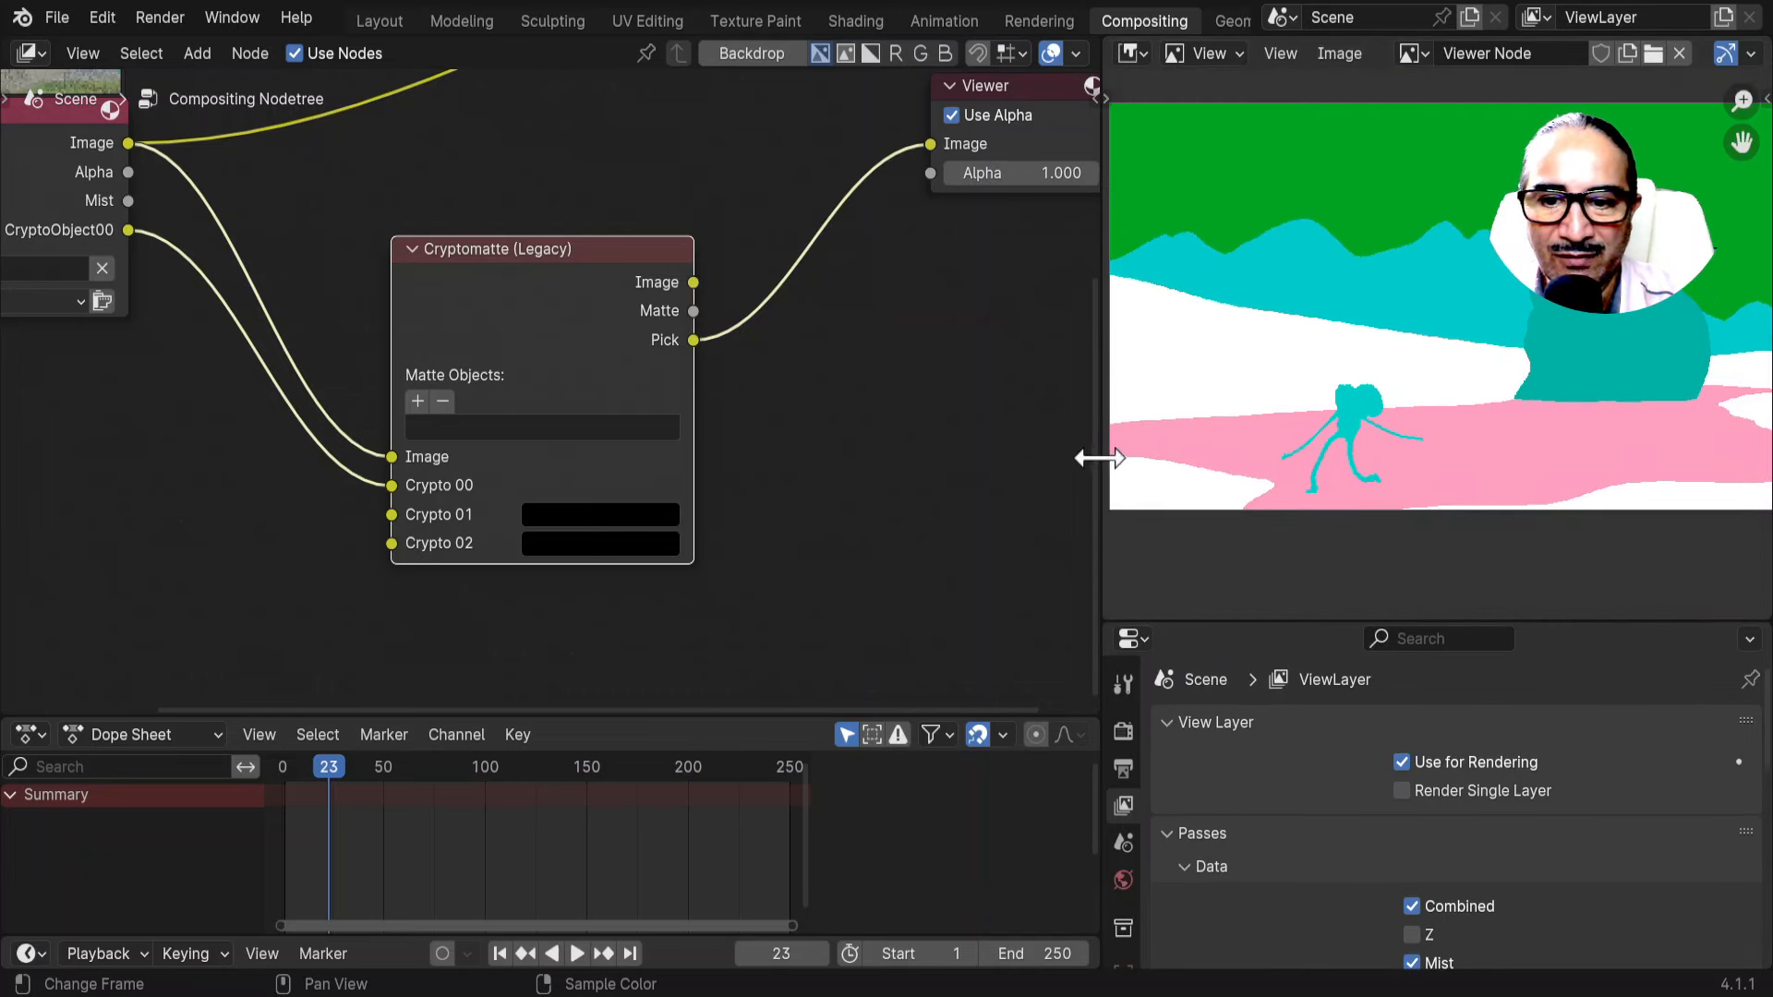
left_click_drag(1088, 455, 1010, 456)
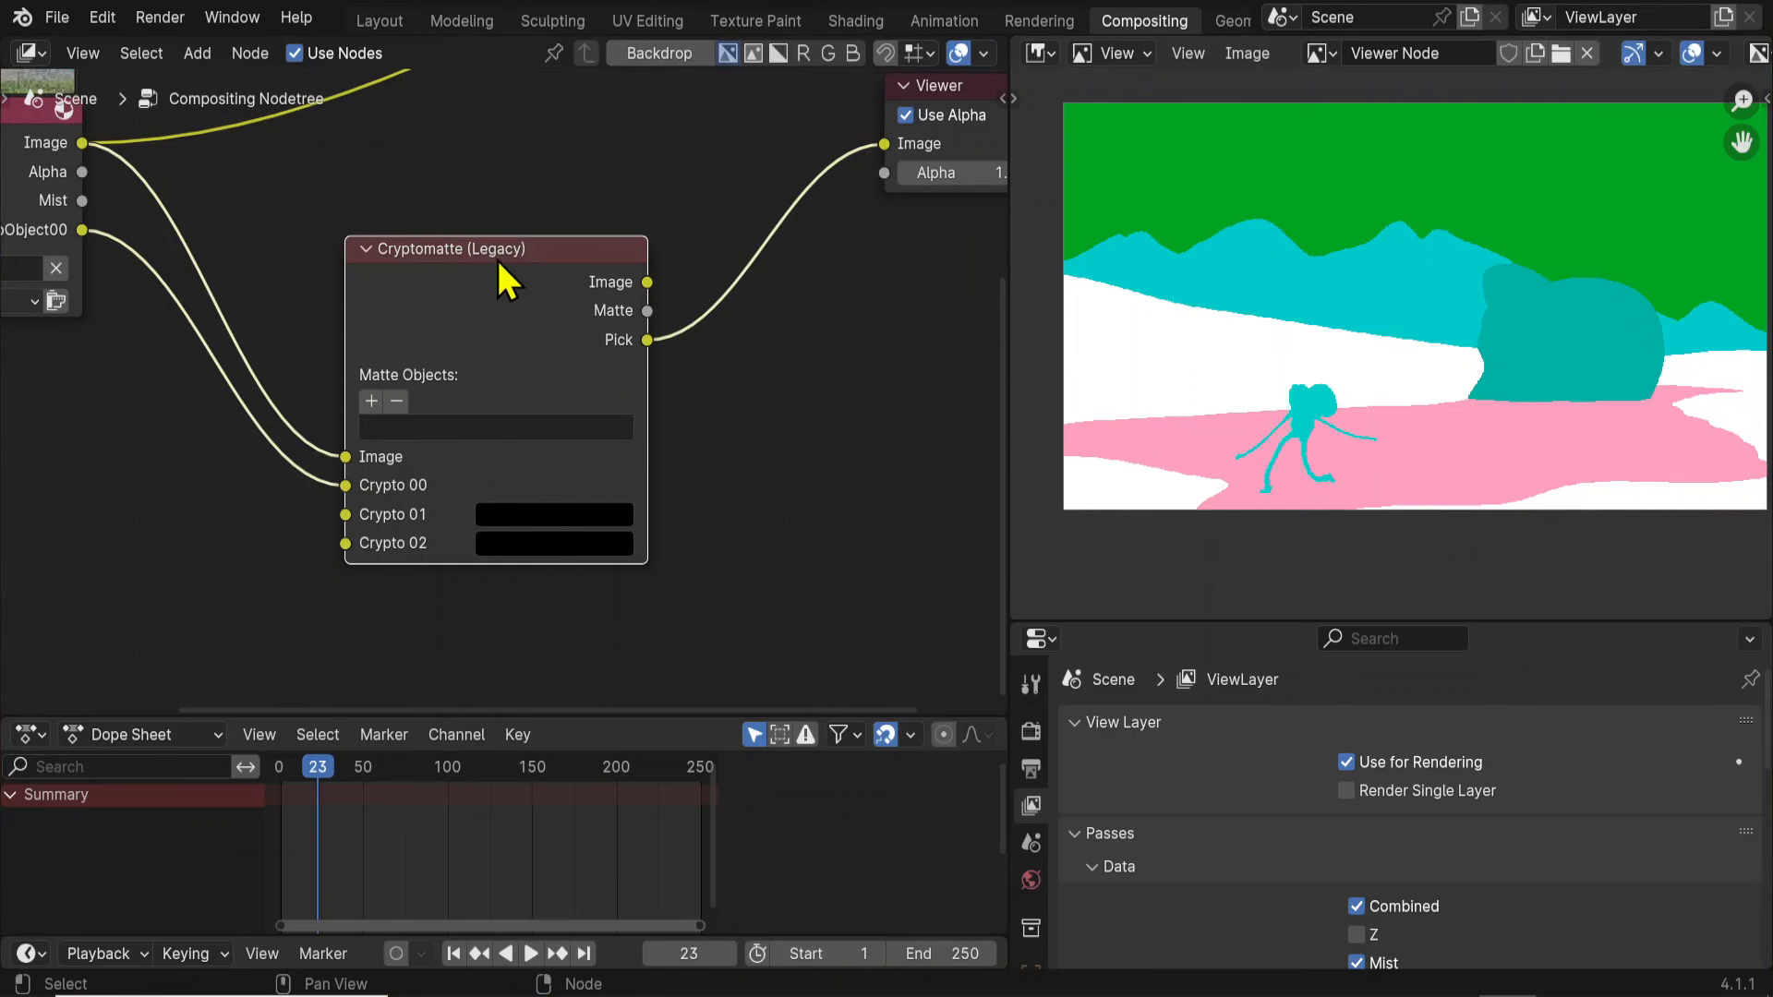
Add the running character to the Cryptomatte (Legacy) node's matte objects and preview the node's Image output in the Viewer.
left_click_drag(499, 265, 498, 237)
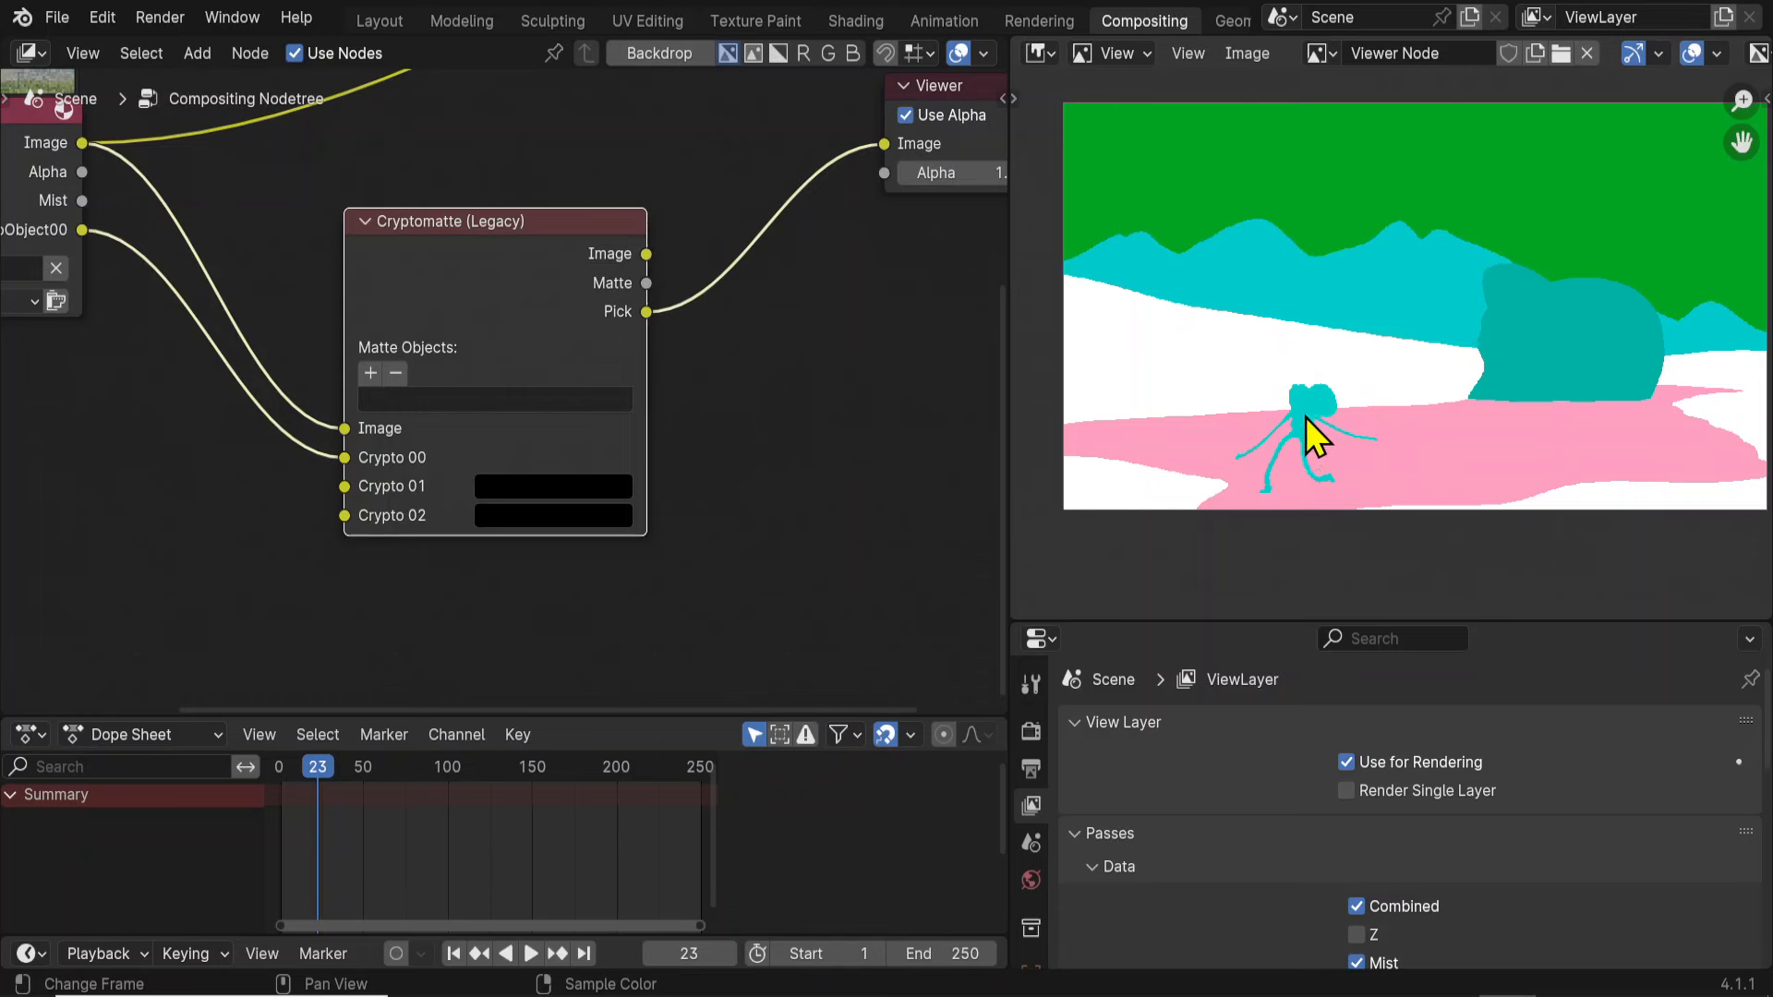
left_click(371, 374)
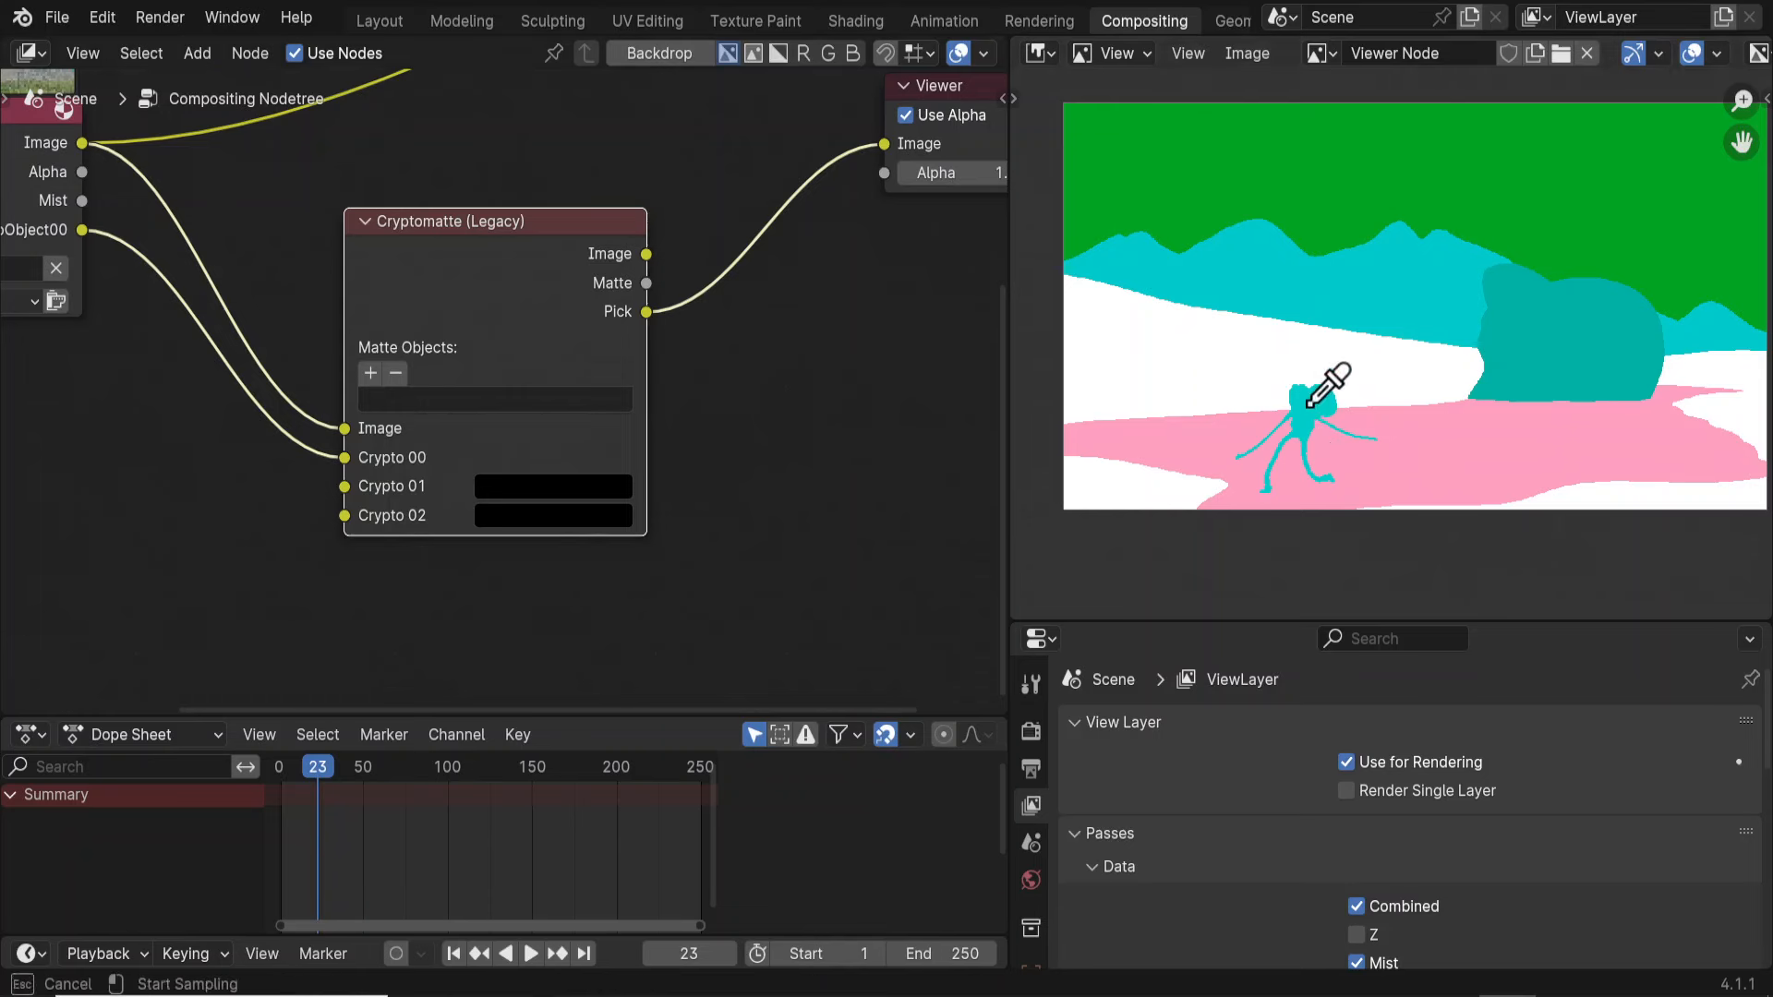
left_click(1303, 412)
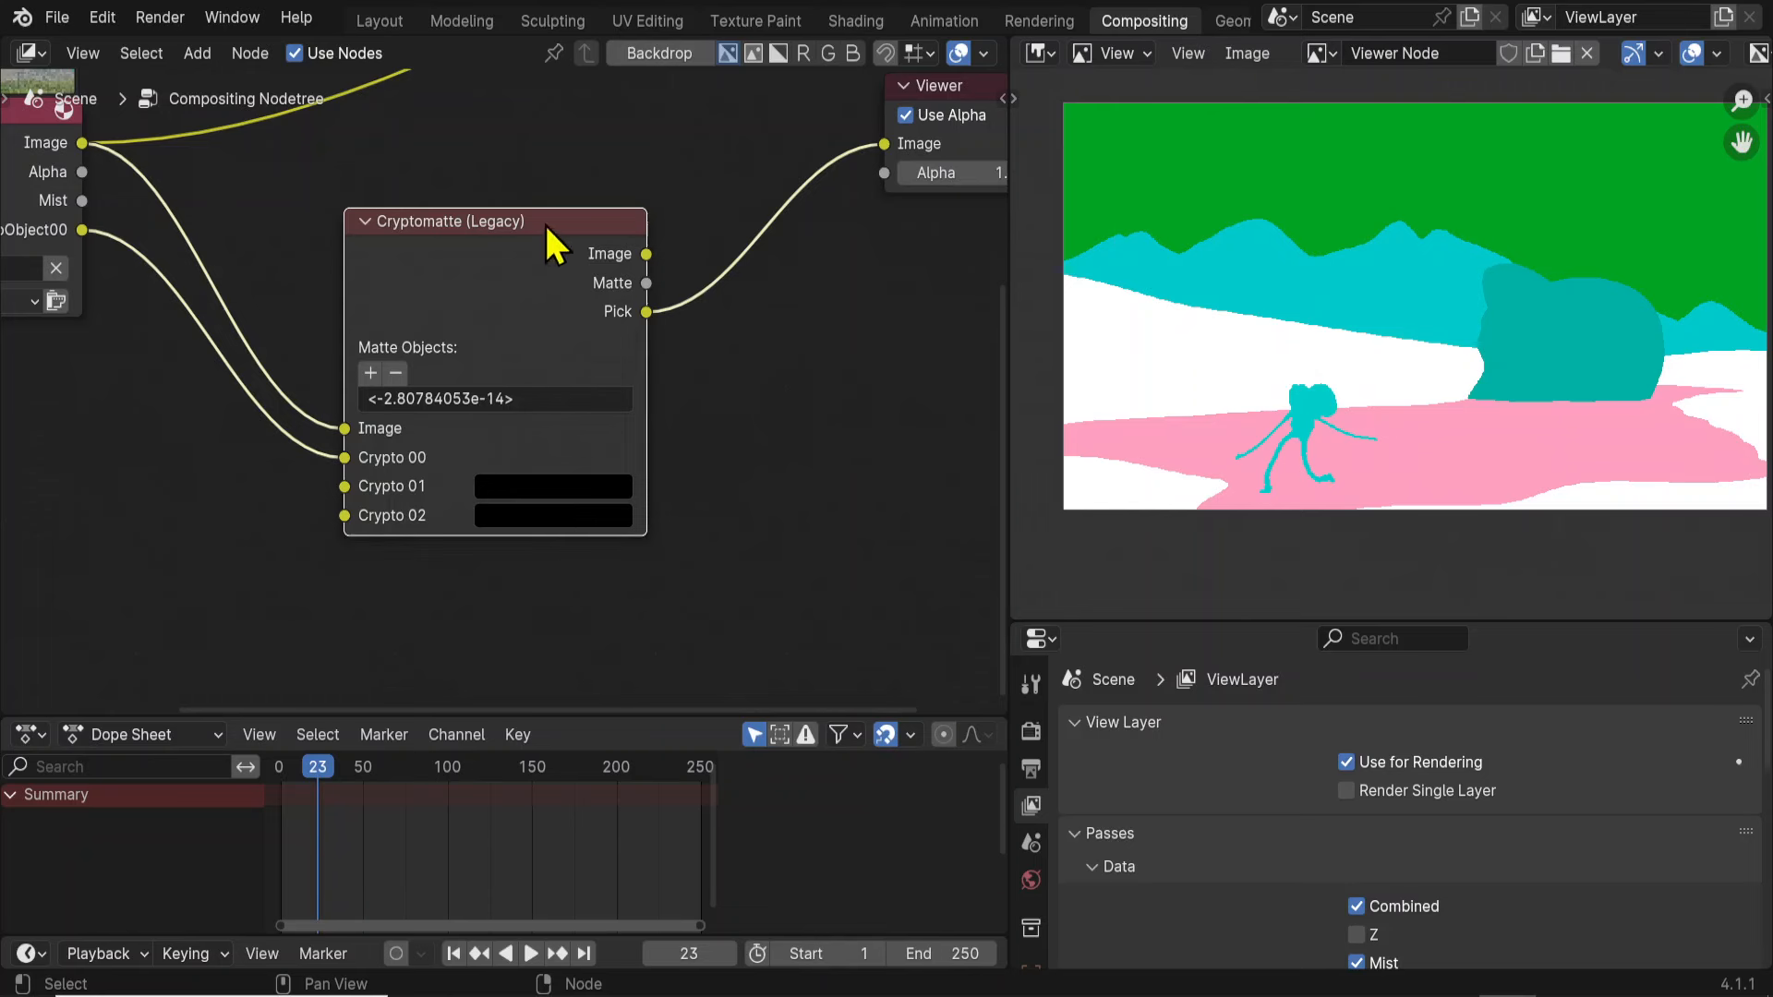
left_click(568, 245, "ctrl+shift")
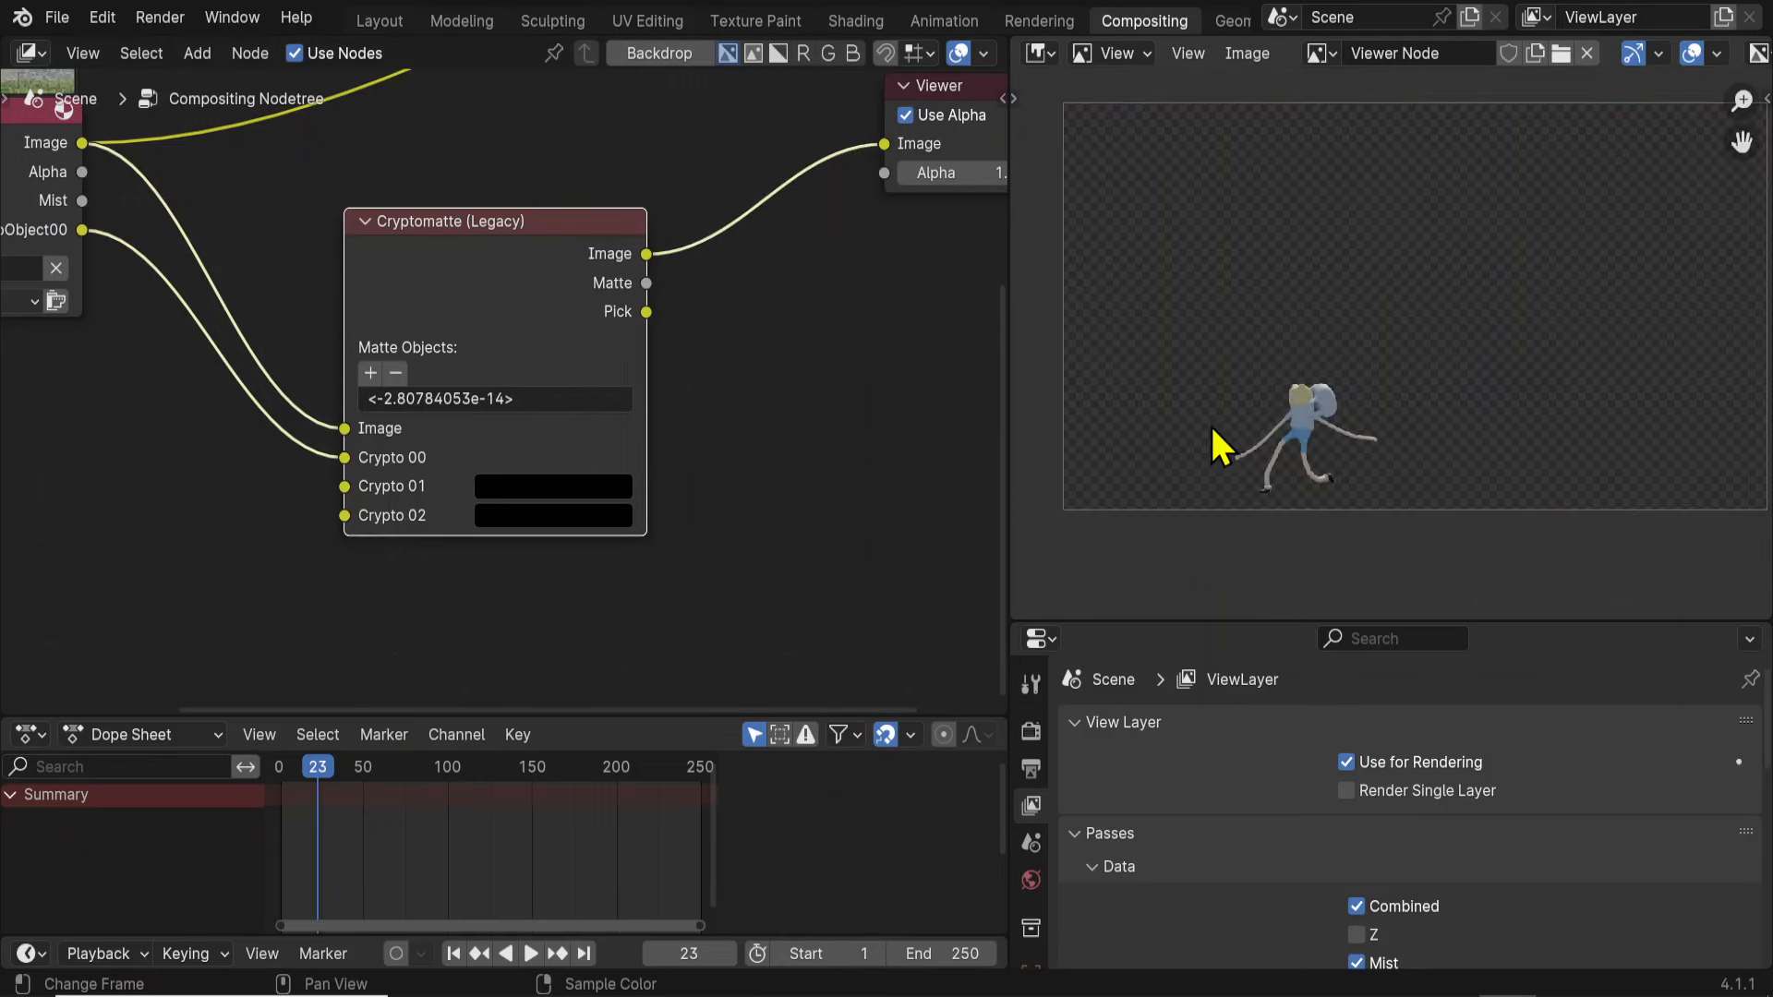
scroll(1338, 407, "down", 3)
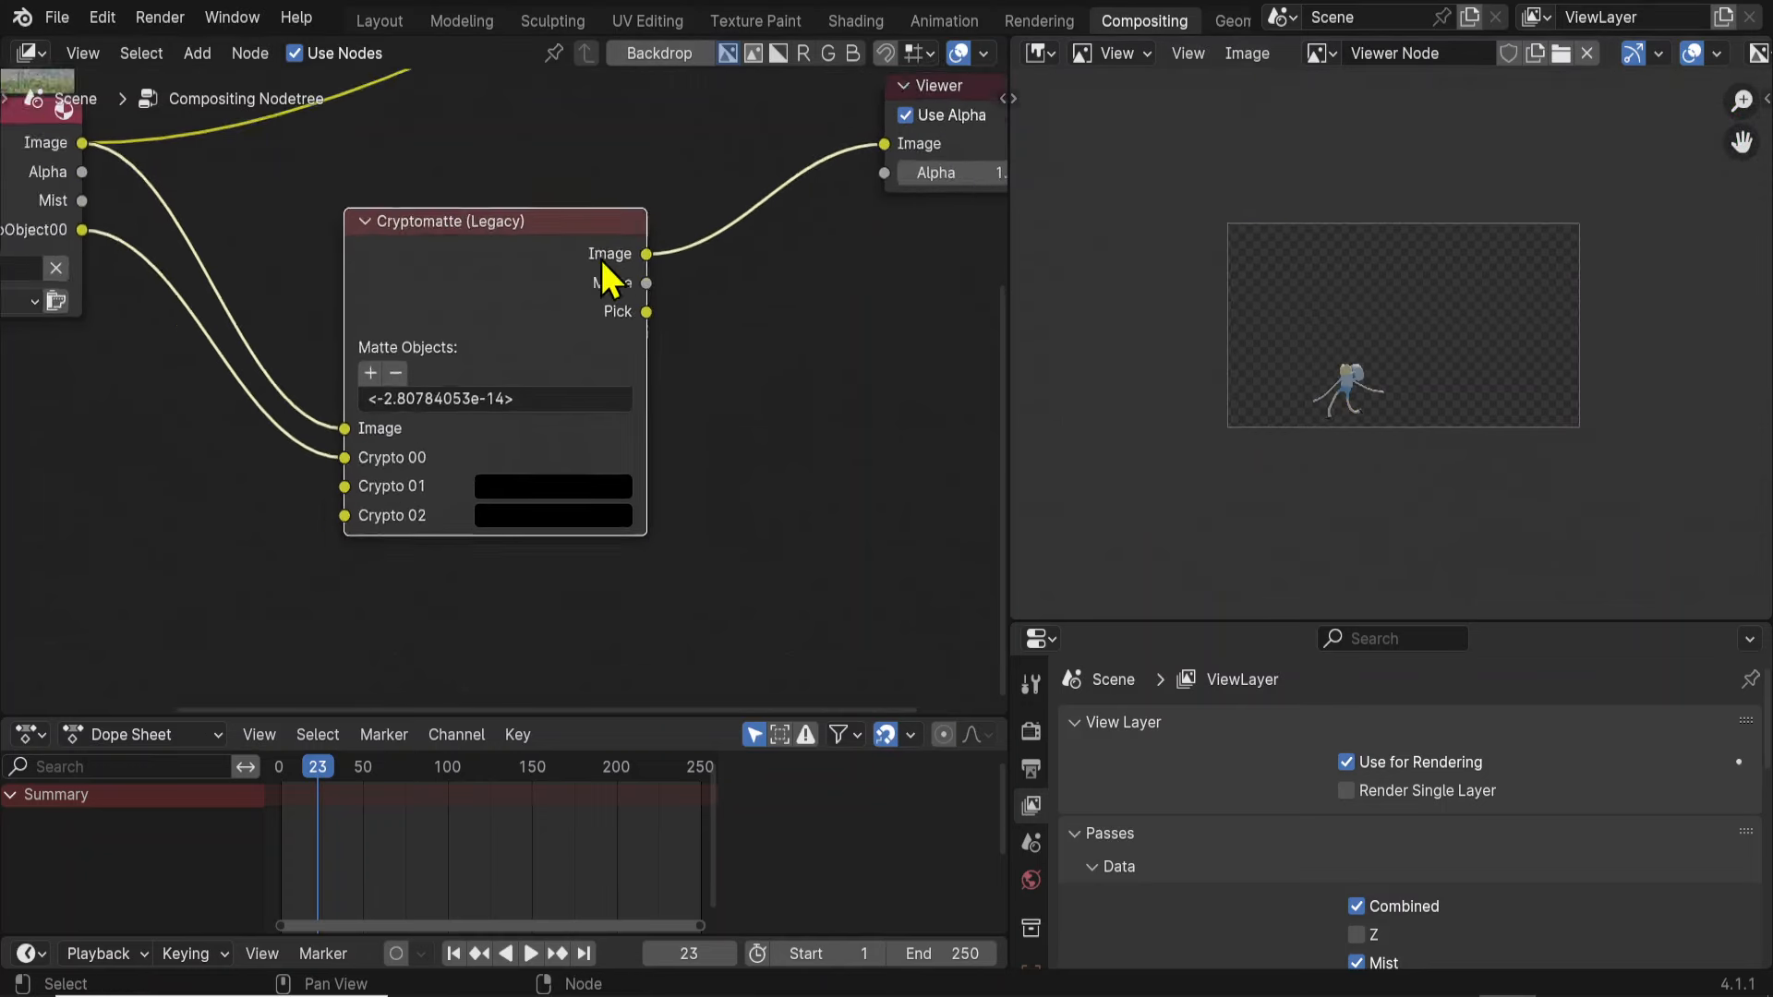
Move the Cryptomatte (Legacy) and Viewer nodes farther apart to make room for another node between them.
scroll(609, 277, "down", 3)
left_click_drag(491, 277, 389, 254)
middle_click_drag(661, 342, 601, 458)
left_click_drag(798, 289, 877, 308)
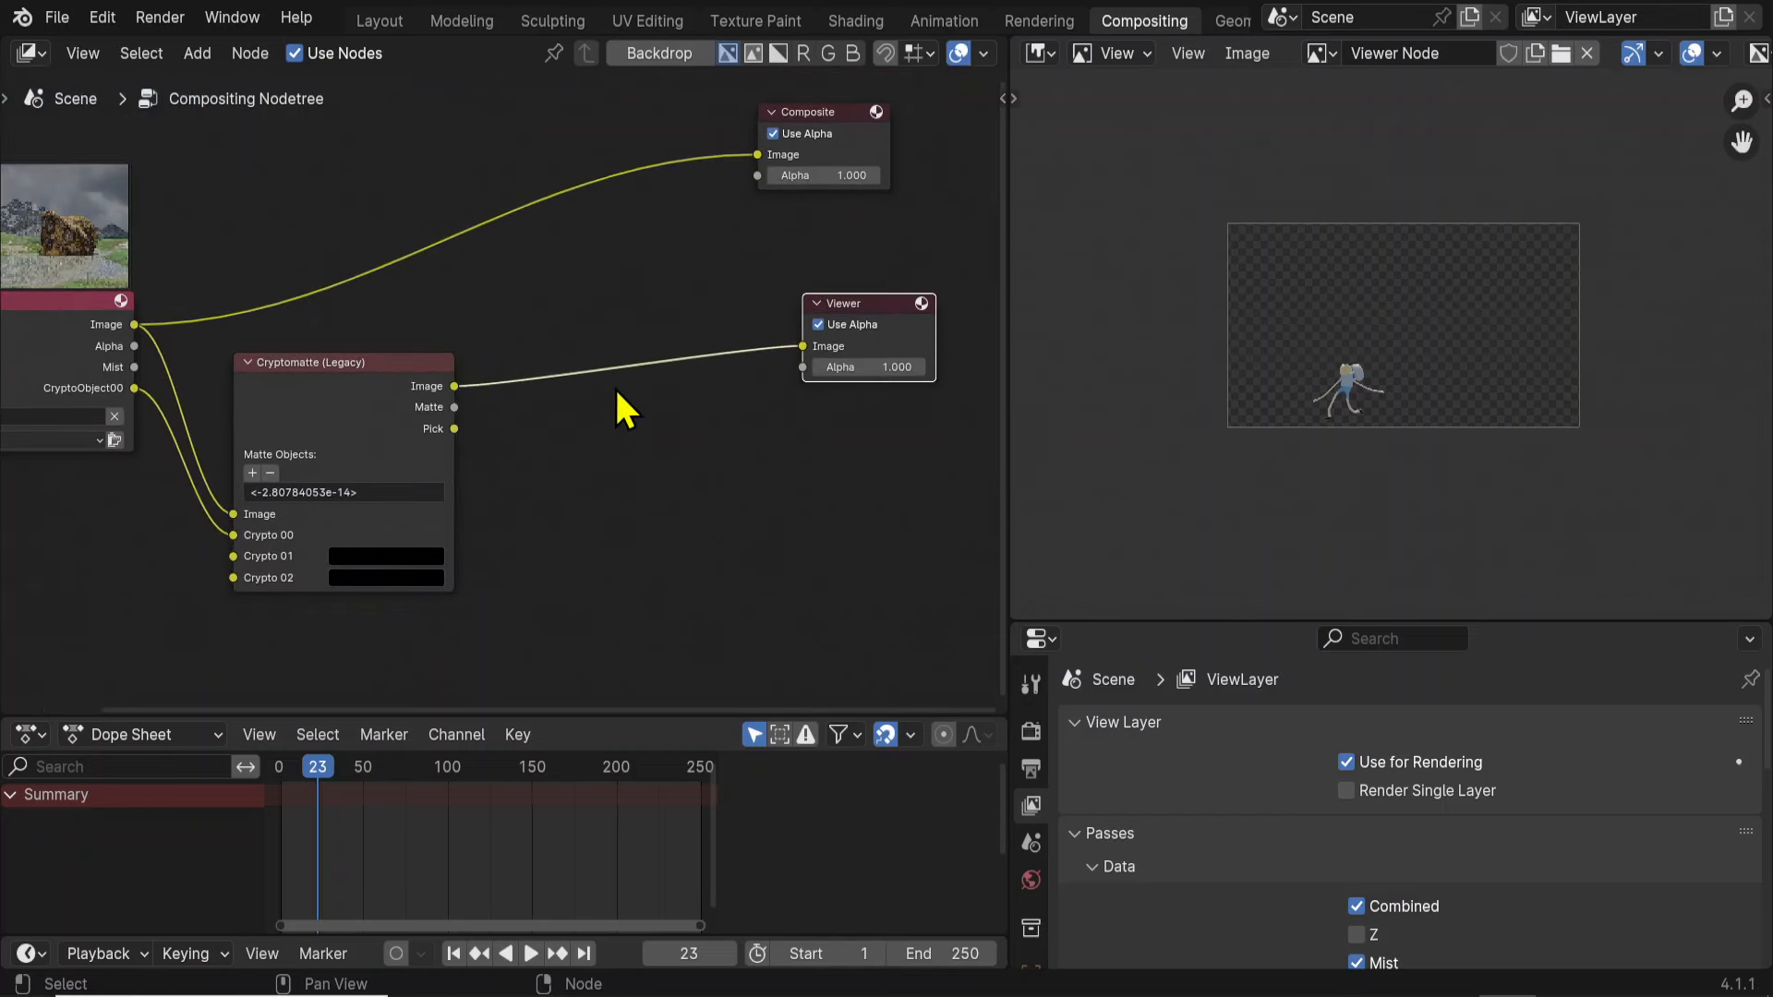
Insert a Hue/Saturation/Value node on the link between the Cryptomatte Image output and the Viewer.
key("shift+a")
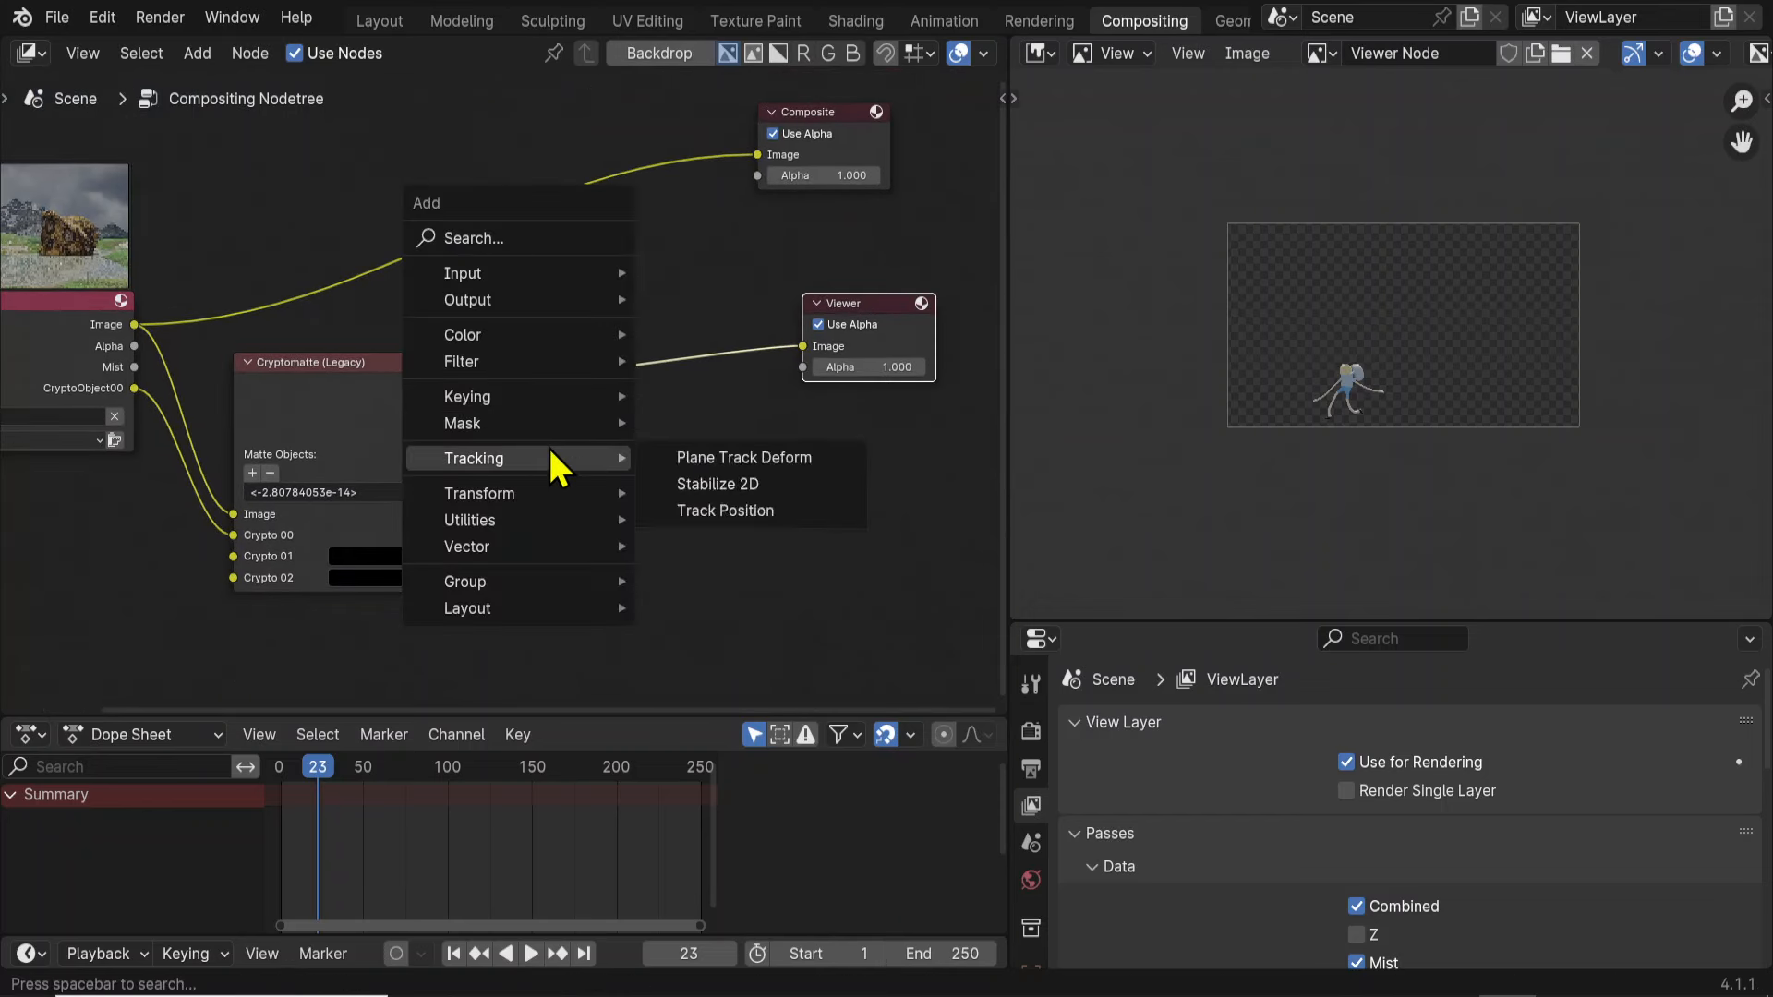
mouse_move(488, 335)
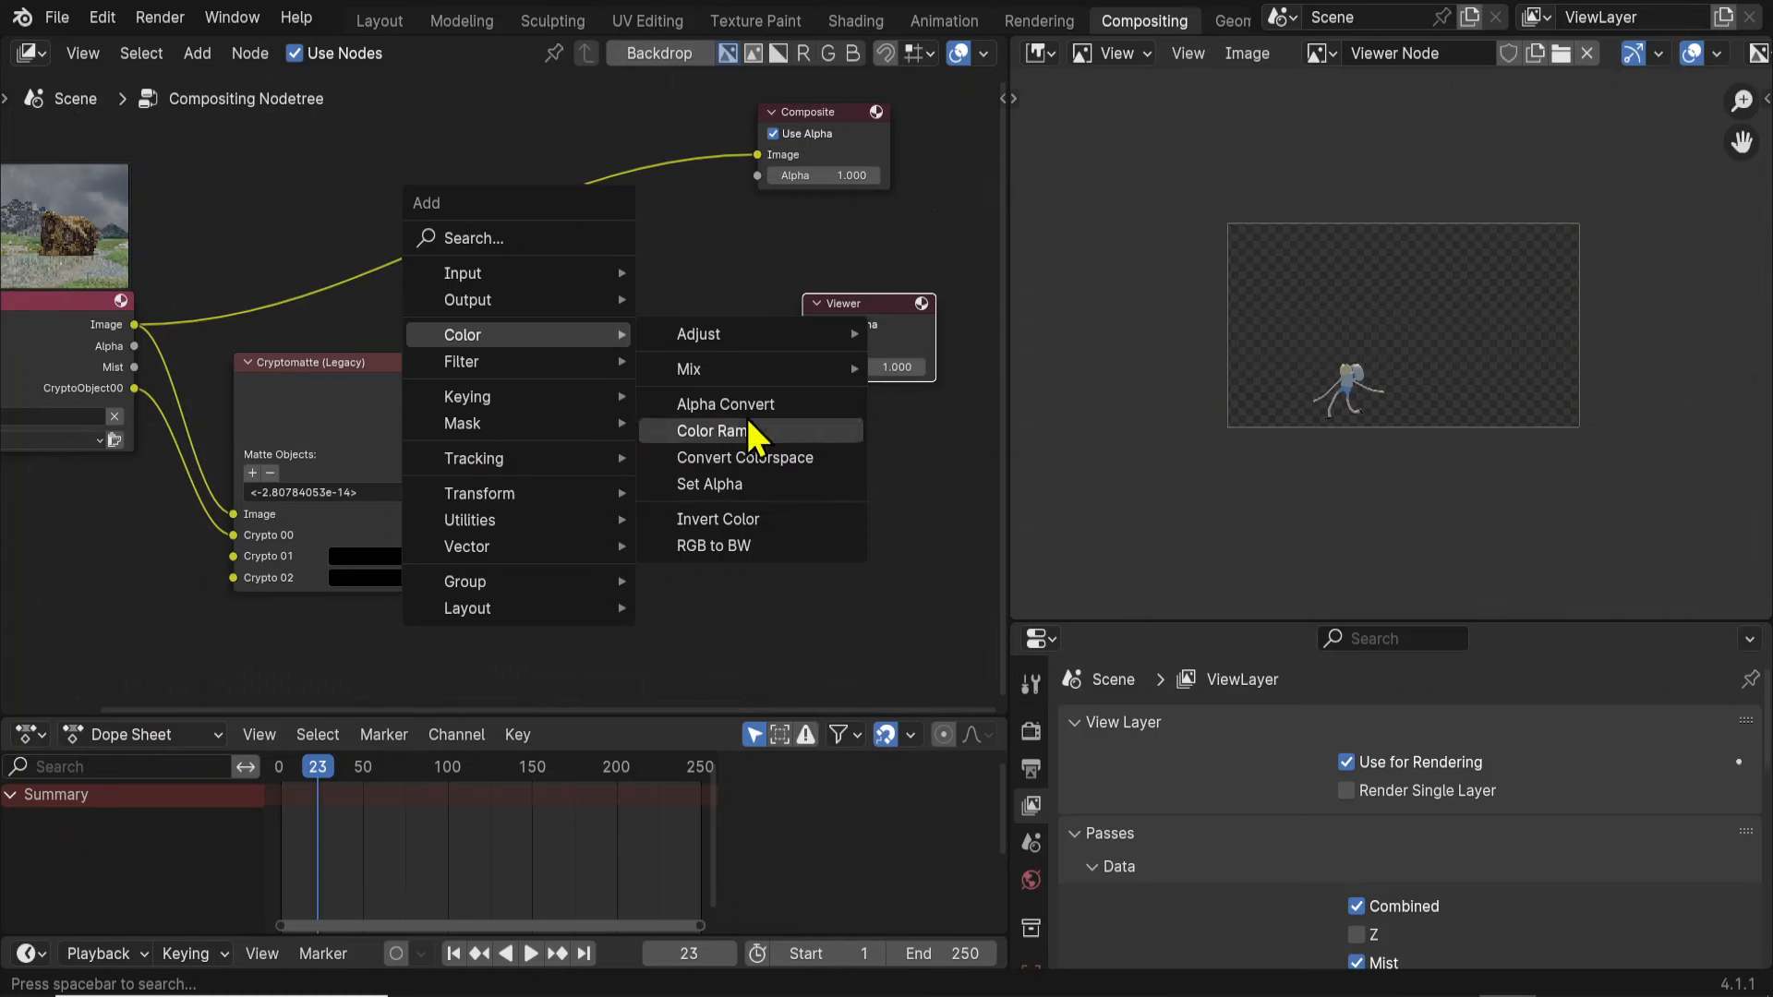
mouse_move(721, 369)
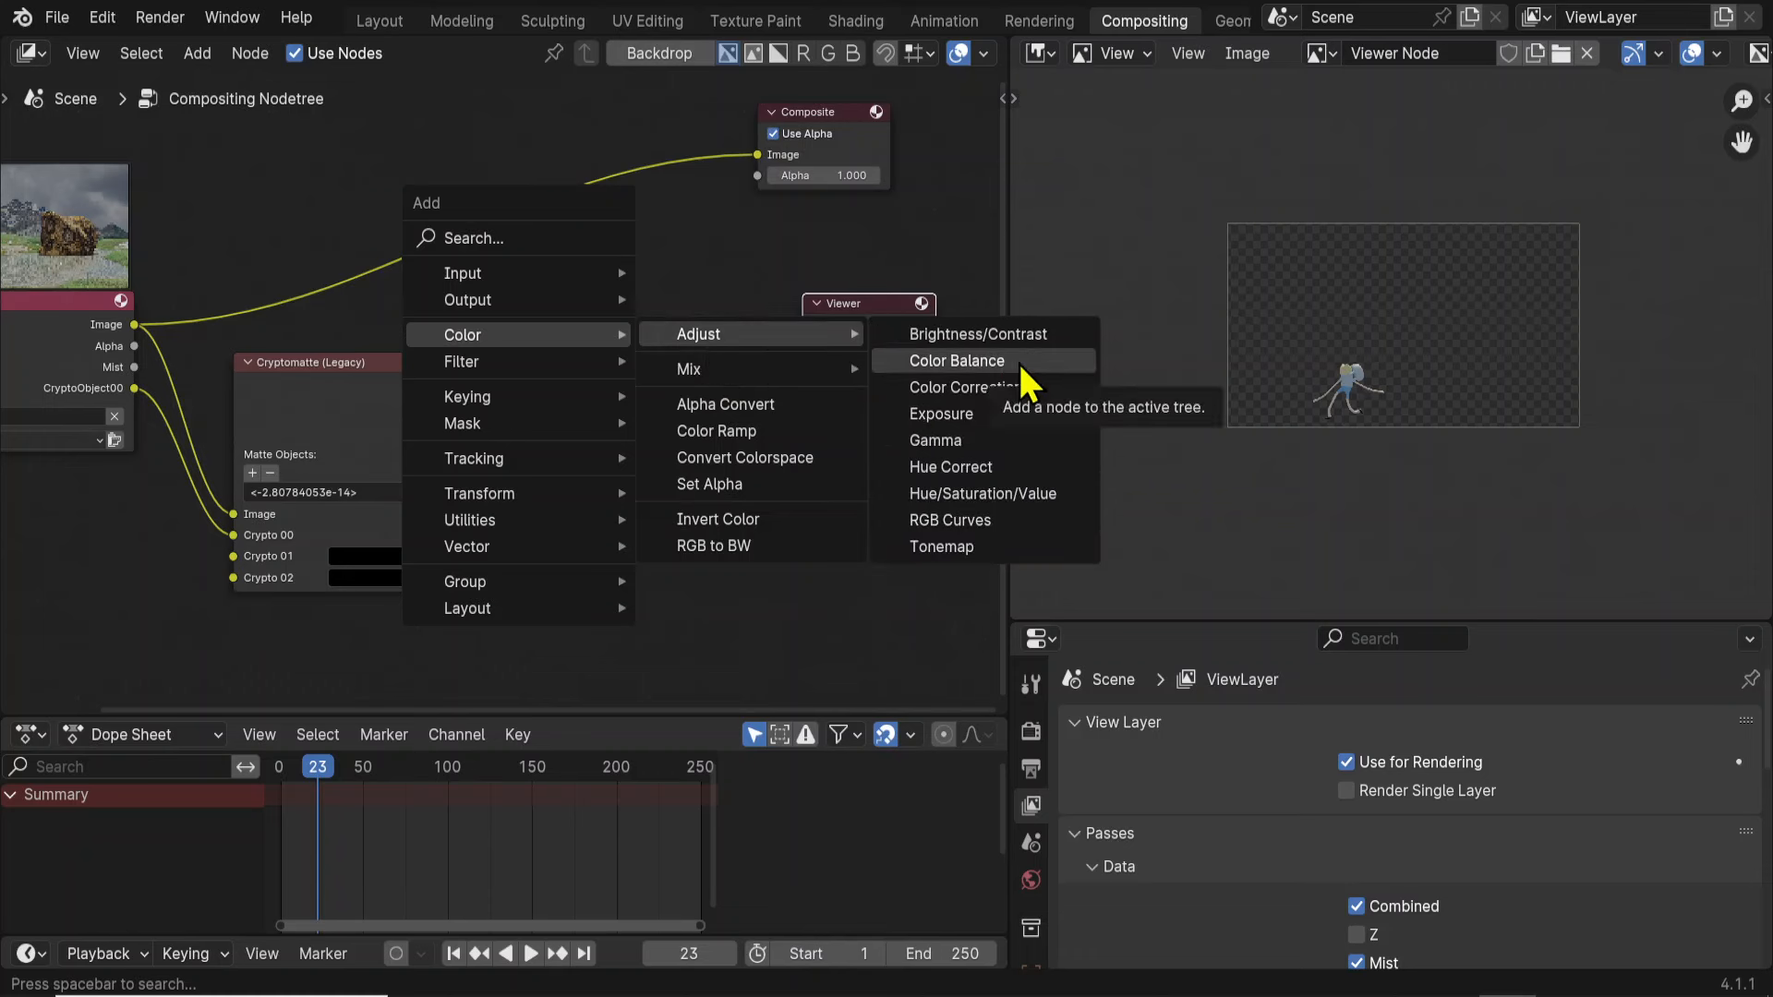
left_click(1045, 494)
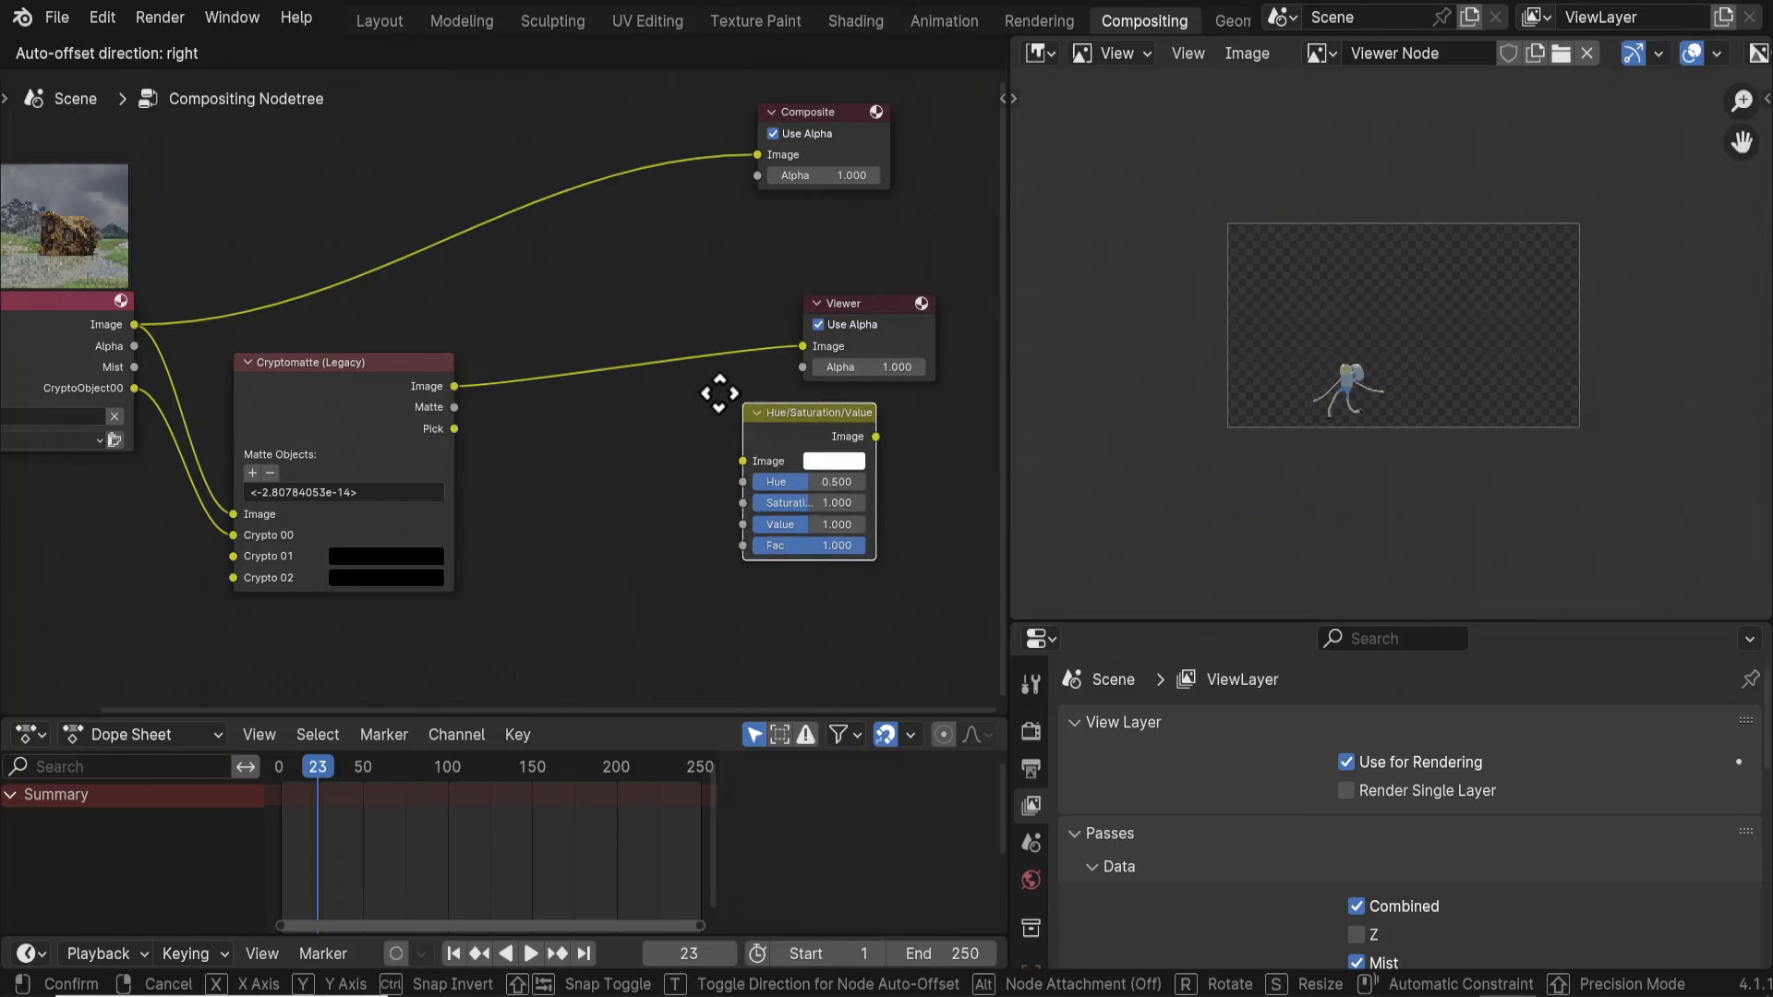
left_click(580, 358)
Recolor the isolated character by setting Hue to 0.564, Saturation to 1.233 and Value to 0.756.
scroll(760, 503, "up", 3)
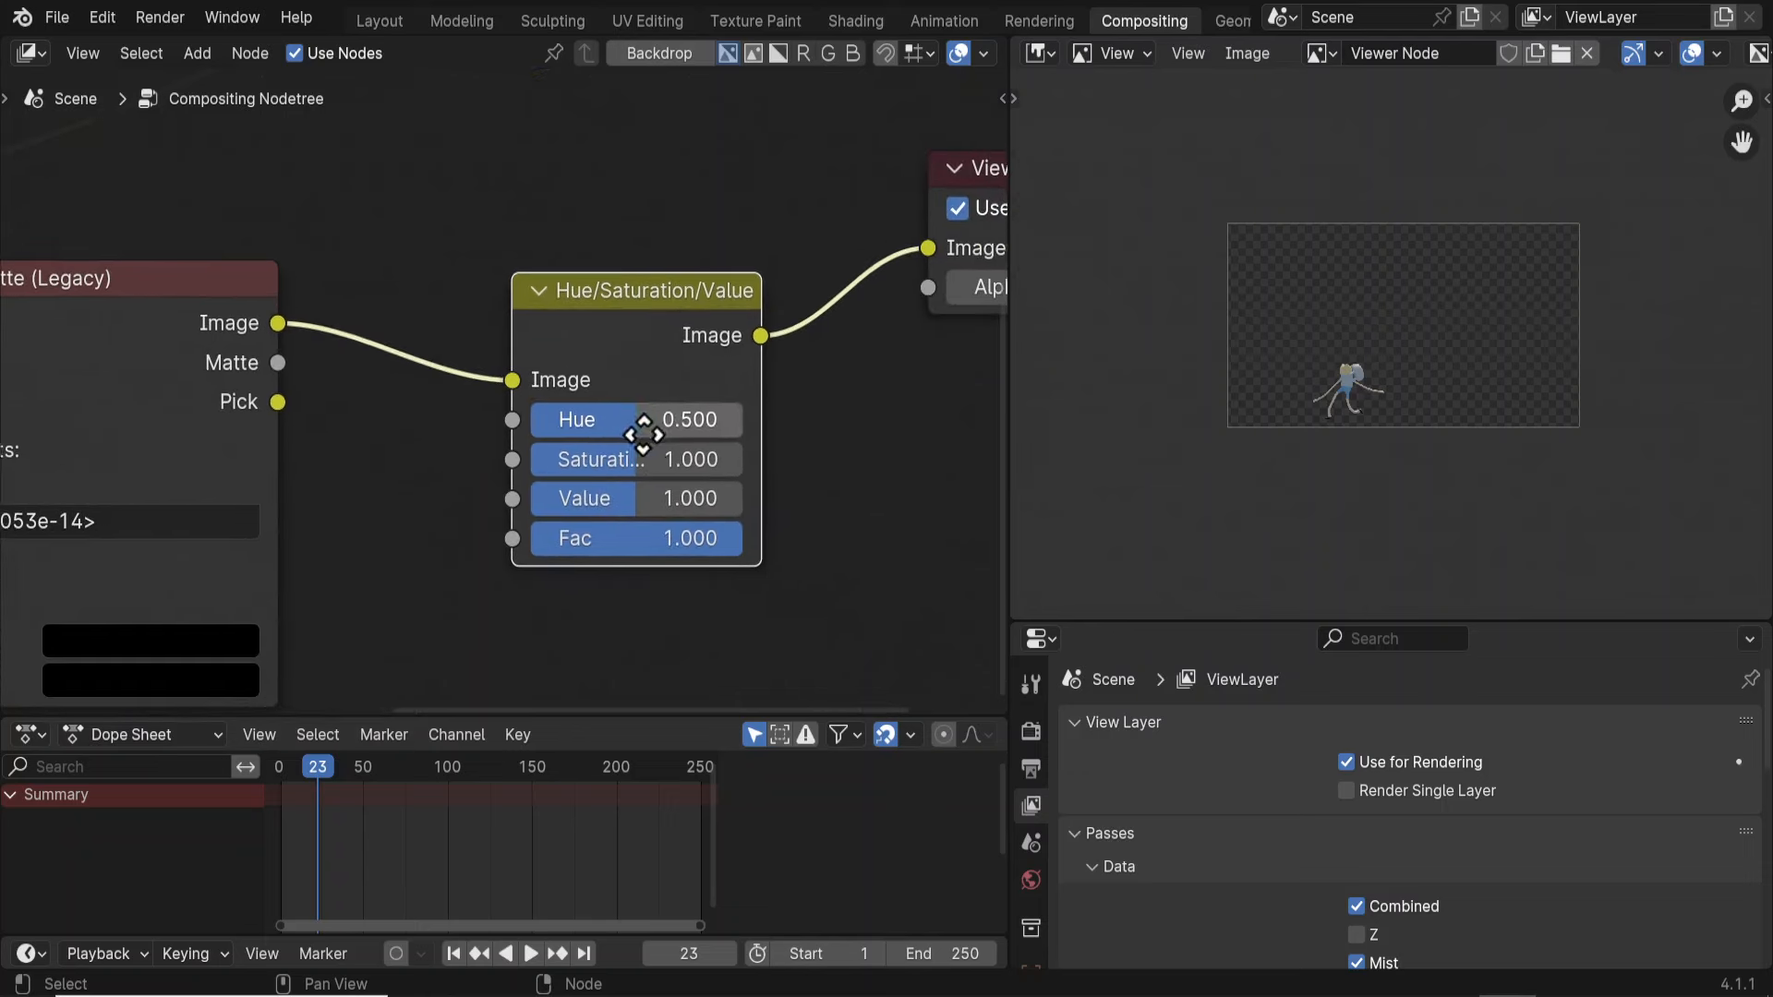
scroll(1328, 473, "up", 3)
scroll(1320, 455, "up", 4)
middle_click_drag(1270, 448, 1528, 172)
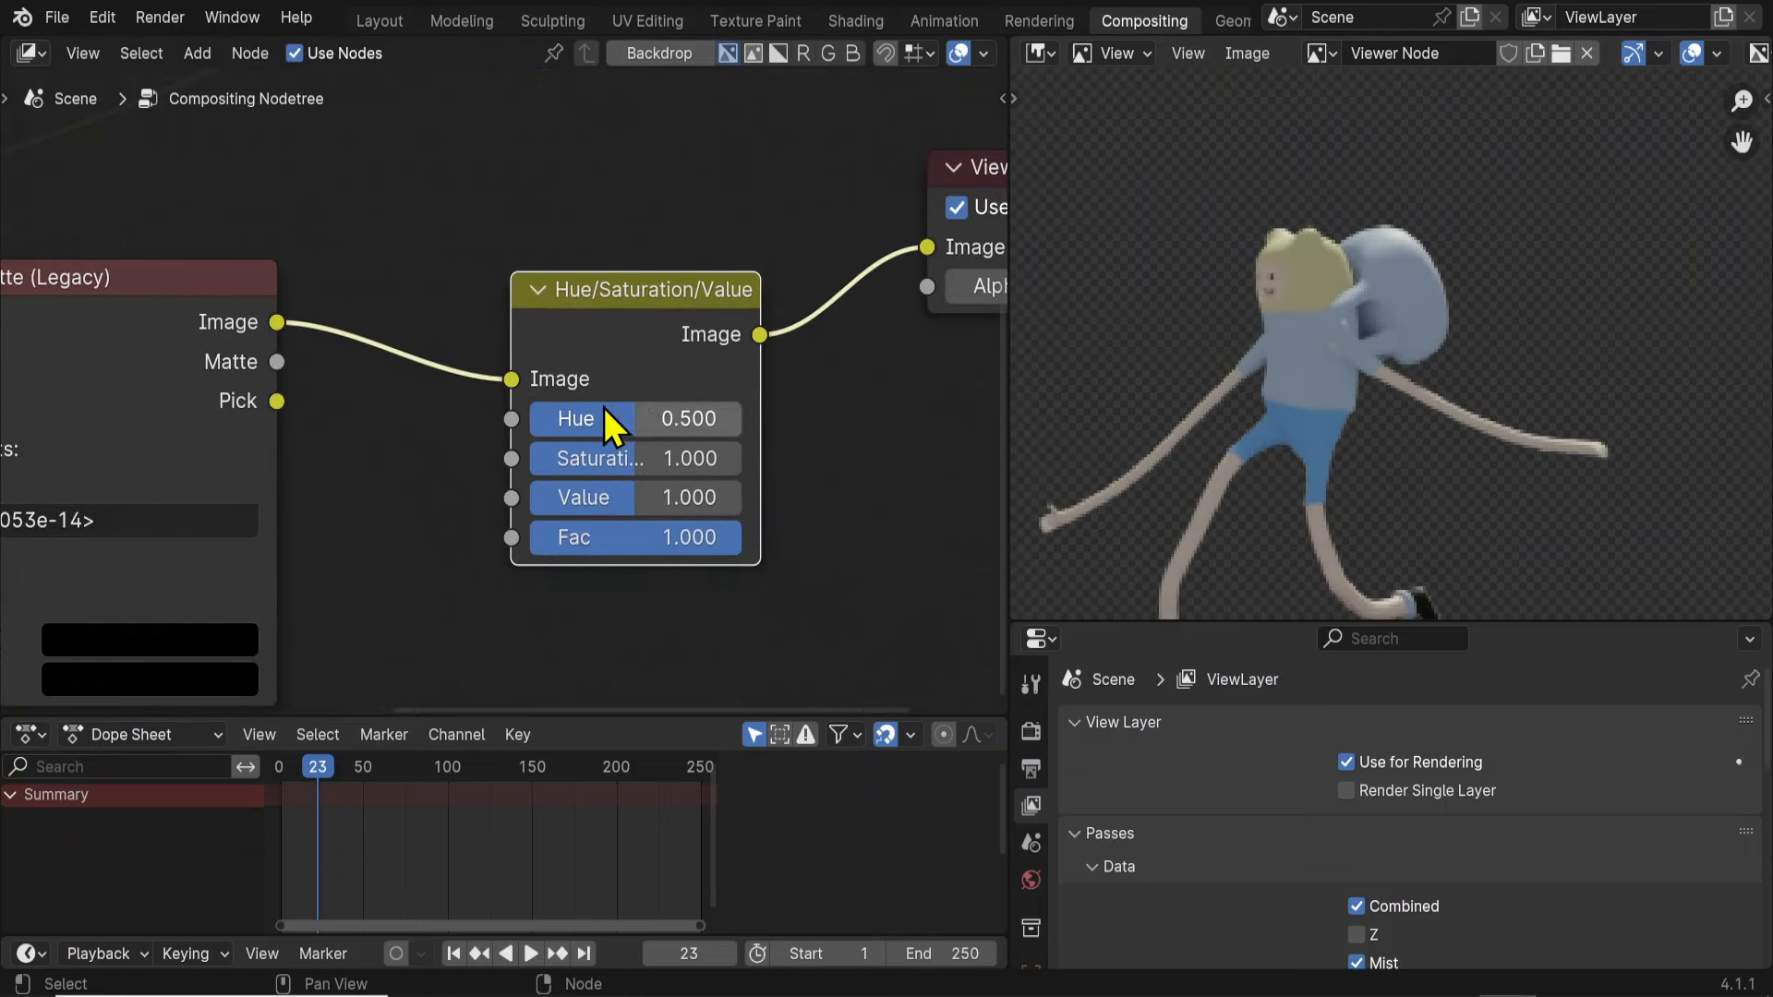
left_click_drag(636, 418, 608, 499)
scroll(1219, 358, "down", 6)
scroll(842, 440, "down", 6)
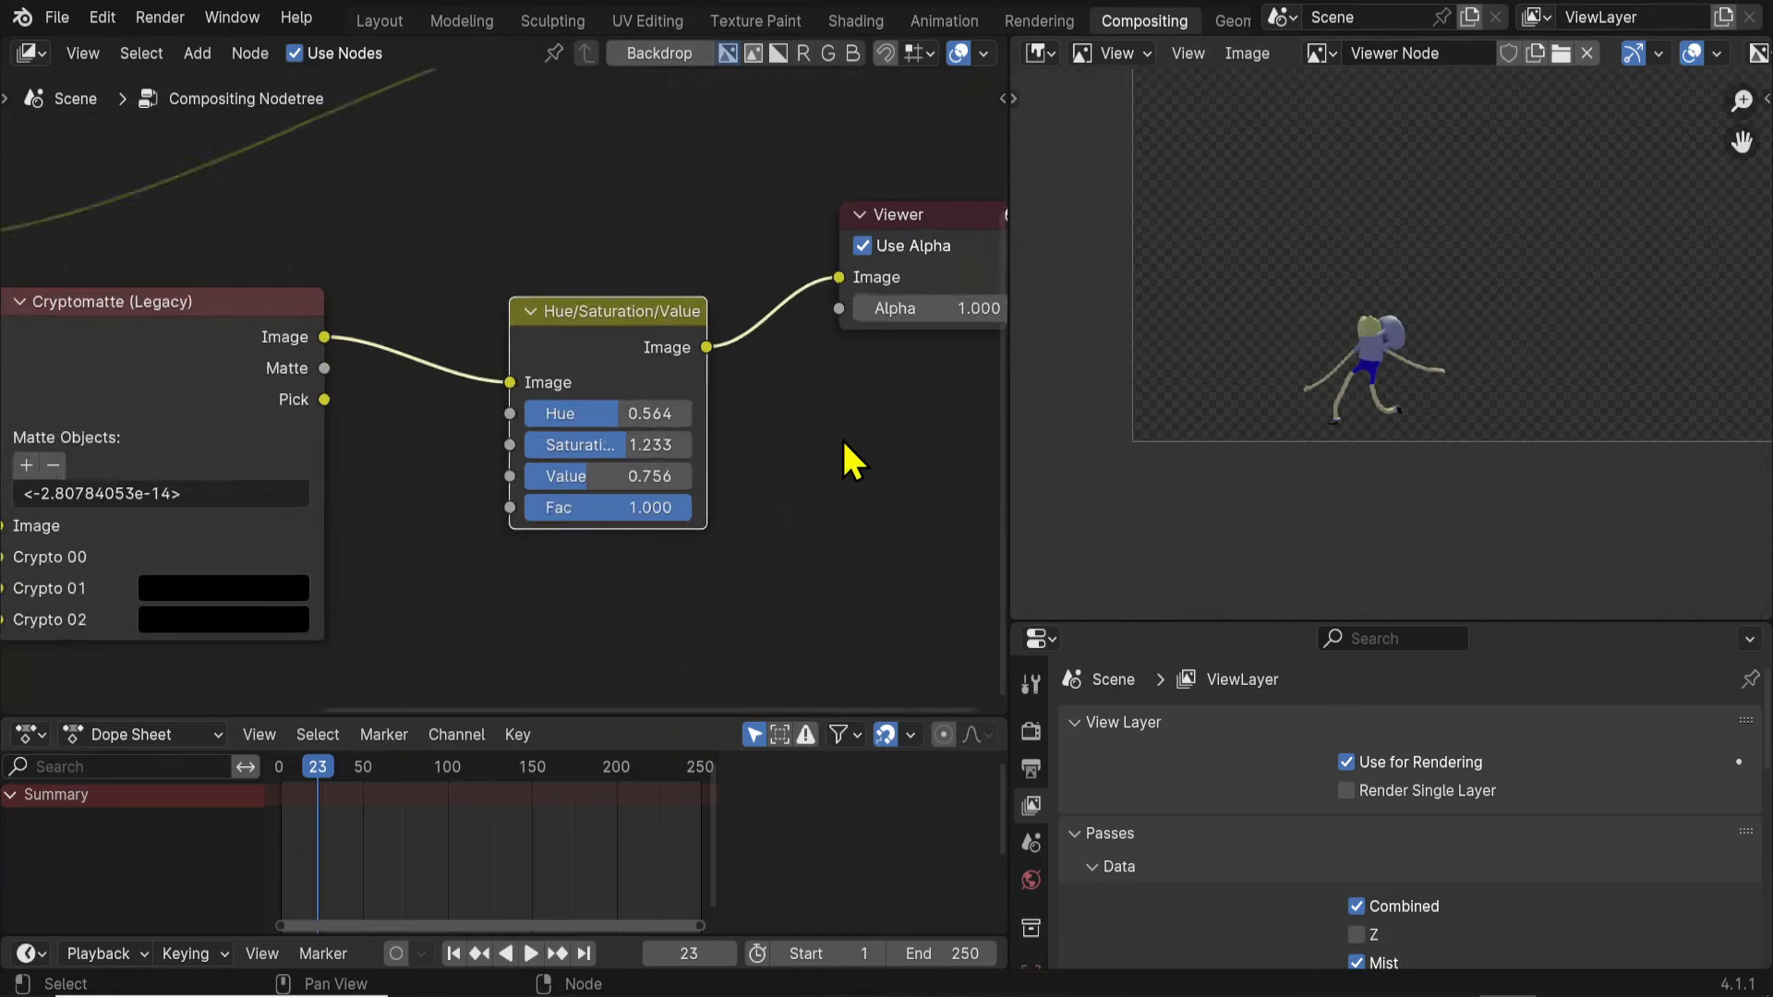
Rearrange the Viewer, Hue/Saturation/Value, Render Layers and Composite nodes to free space along the Render Layers–Composite link.
middle_click_drag(835, 461, 793, 587)
left_click_drag(812, 397, 879, 375)
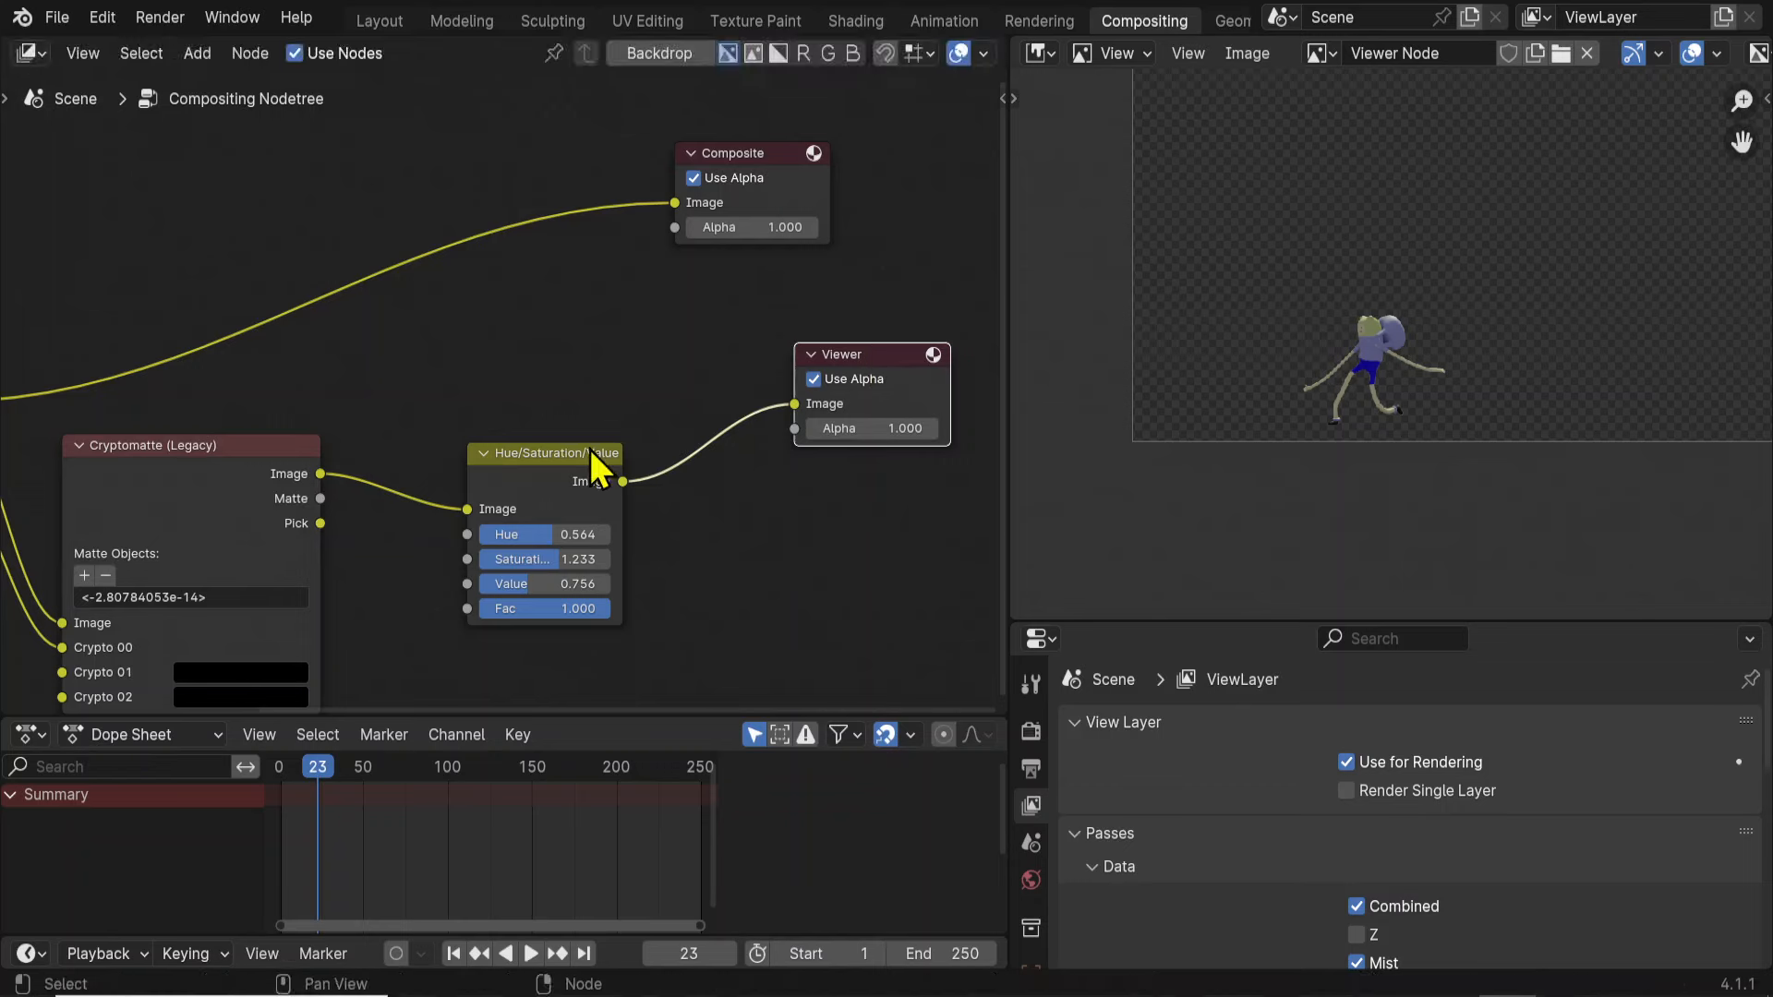
left_click_drag(606, 455, 530, 419)
left_click_drag(744, 153, 794, 148)
middle_click_drag(59, 336, 369, 329)
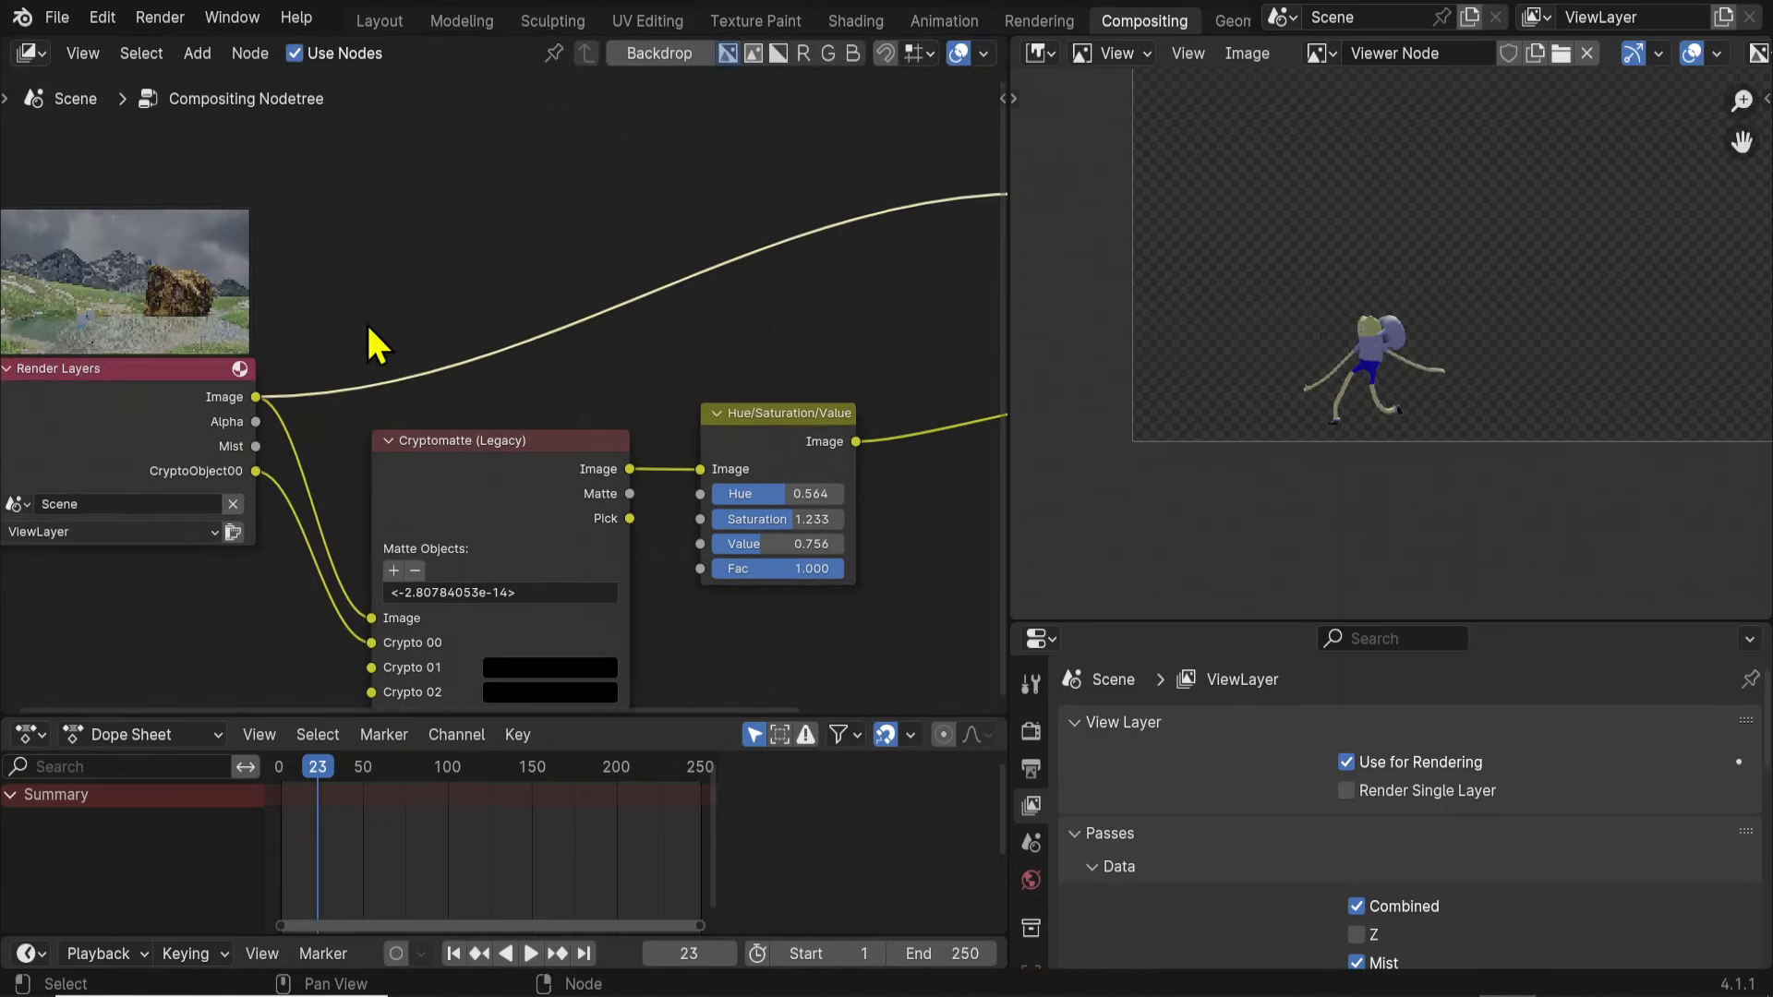
scroll(369, 329, "down", 3)
left_click_drag(191, 404, 227, 335)
middle_click_drag(522, 393, 368, 345)
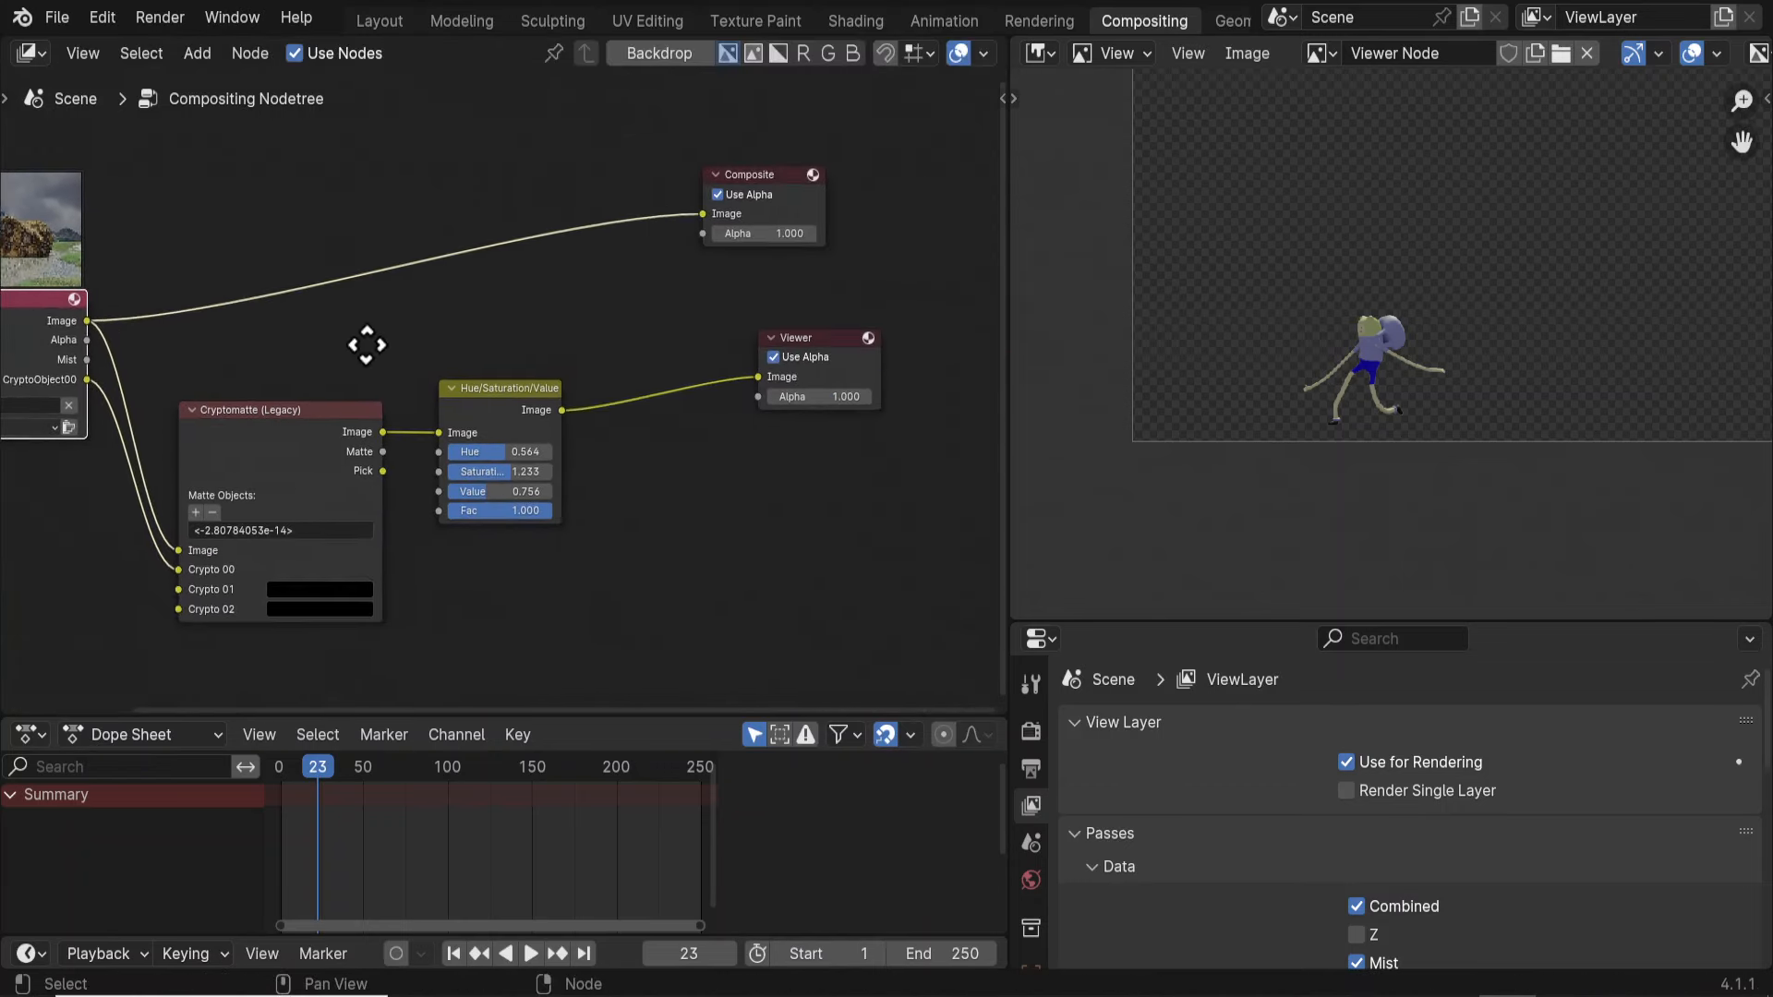
left_click_drag(771, 189, 860, 180)
Insert an Alpha Over node on the link between the Render Layers Image output and the Composite node.
key("shift+a")
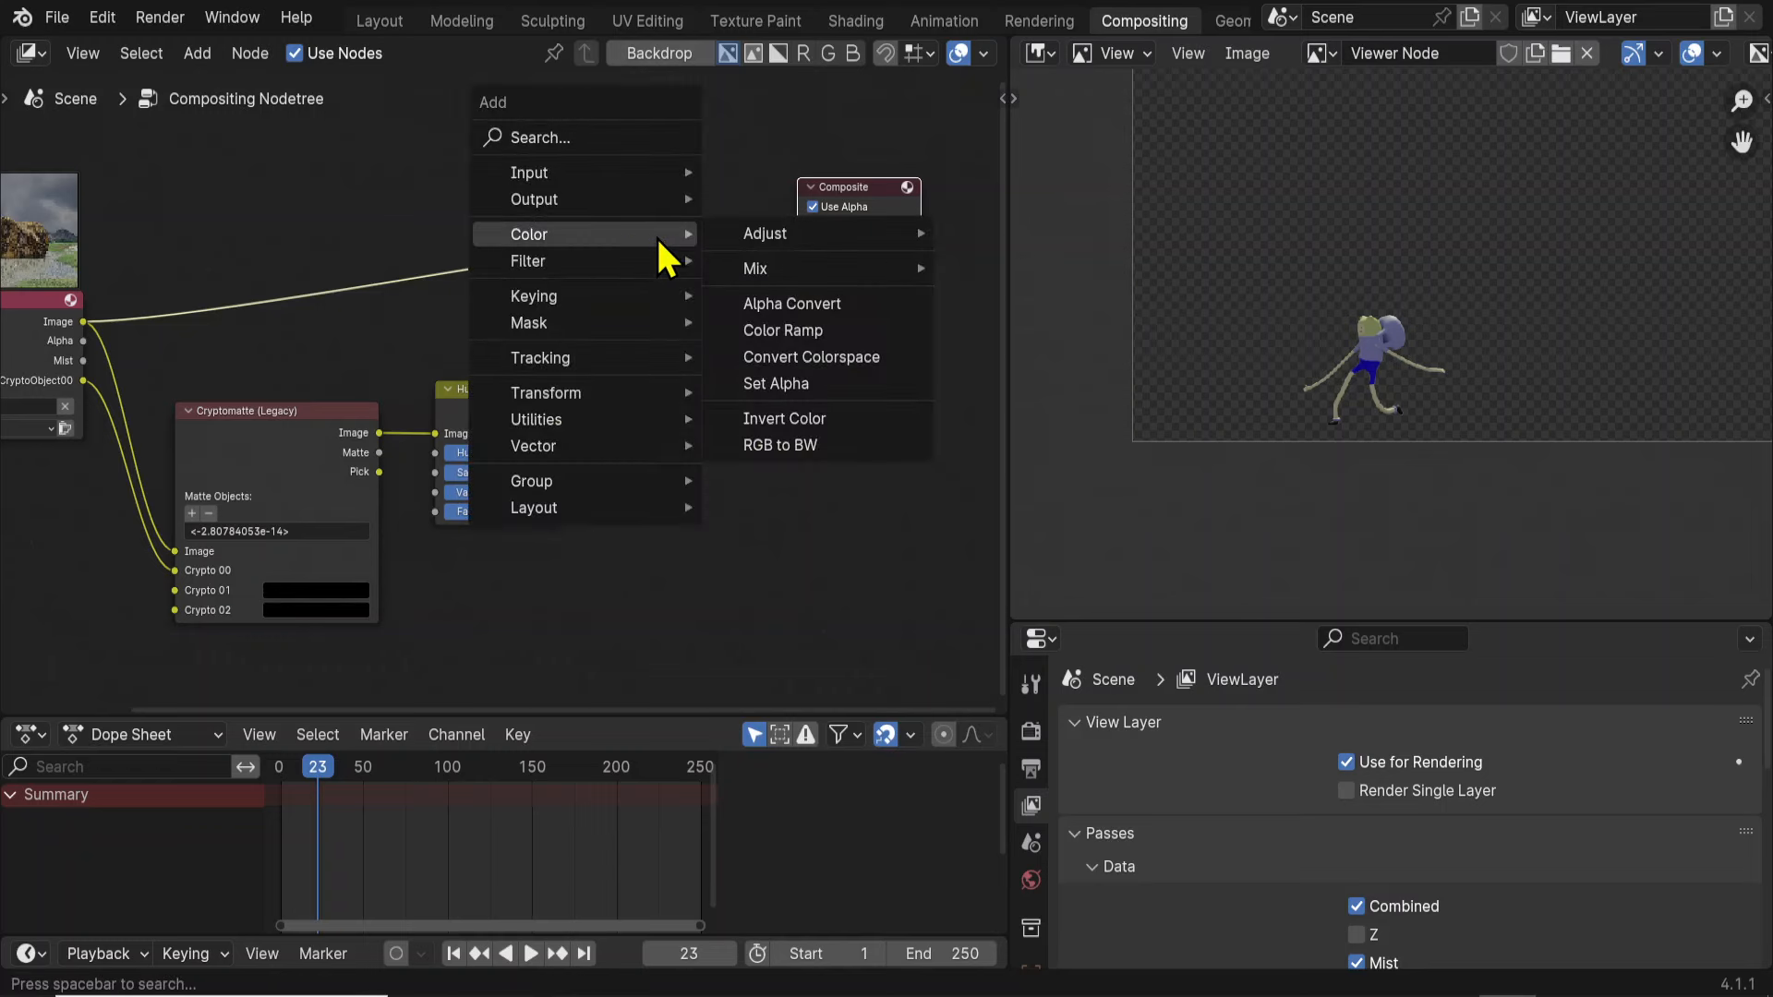
mouse_move(759, 260)
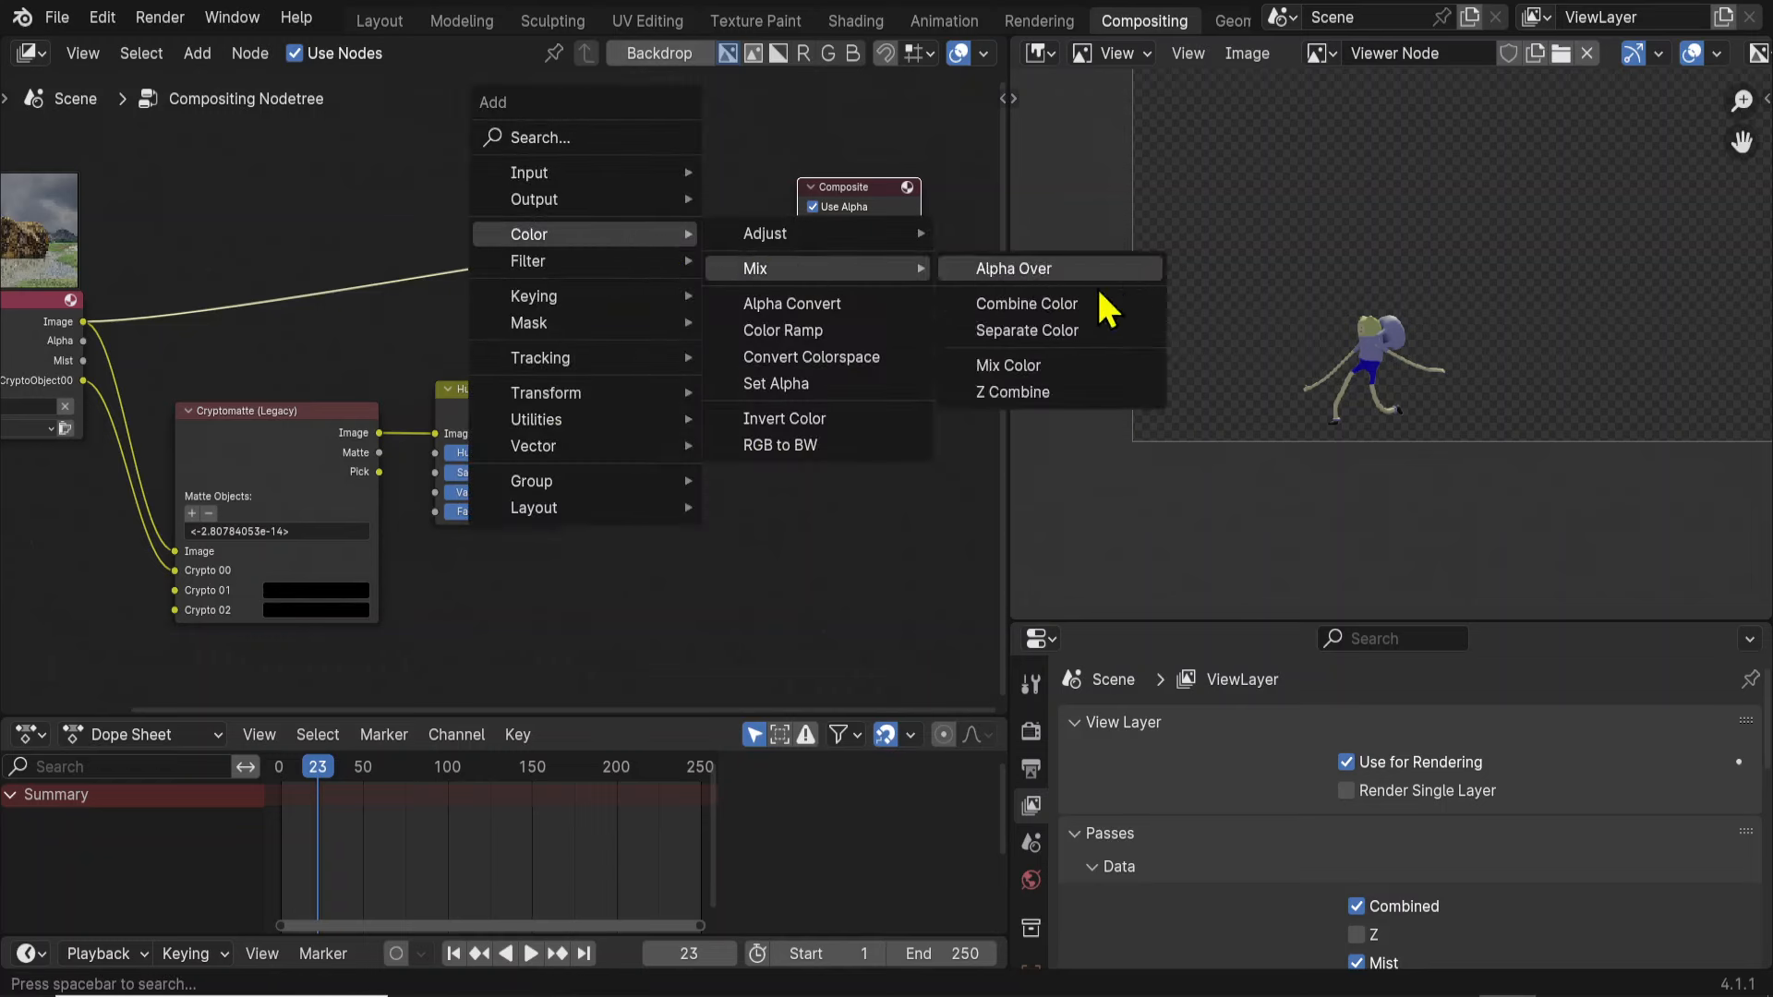
left_click(1062, 277)
left_click(593, 223)
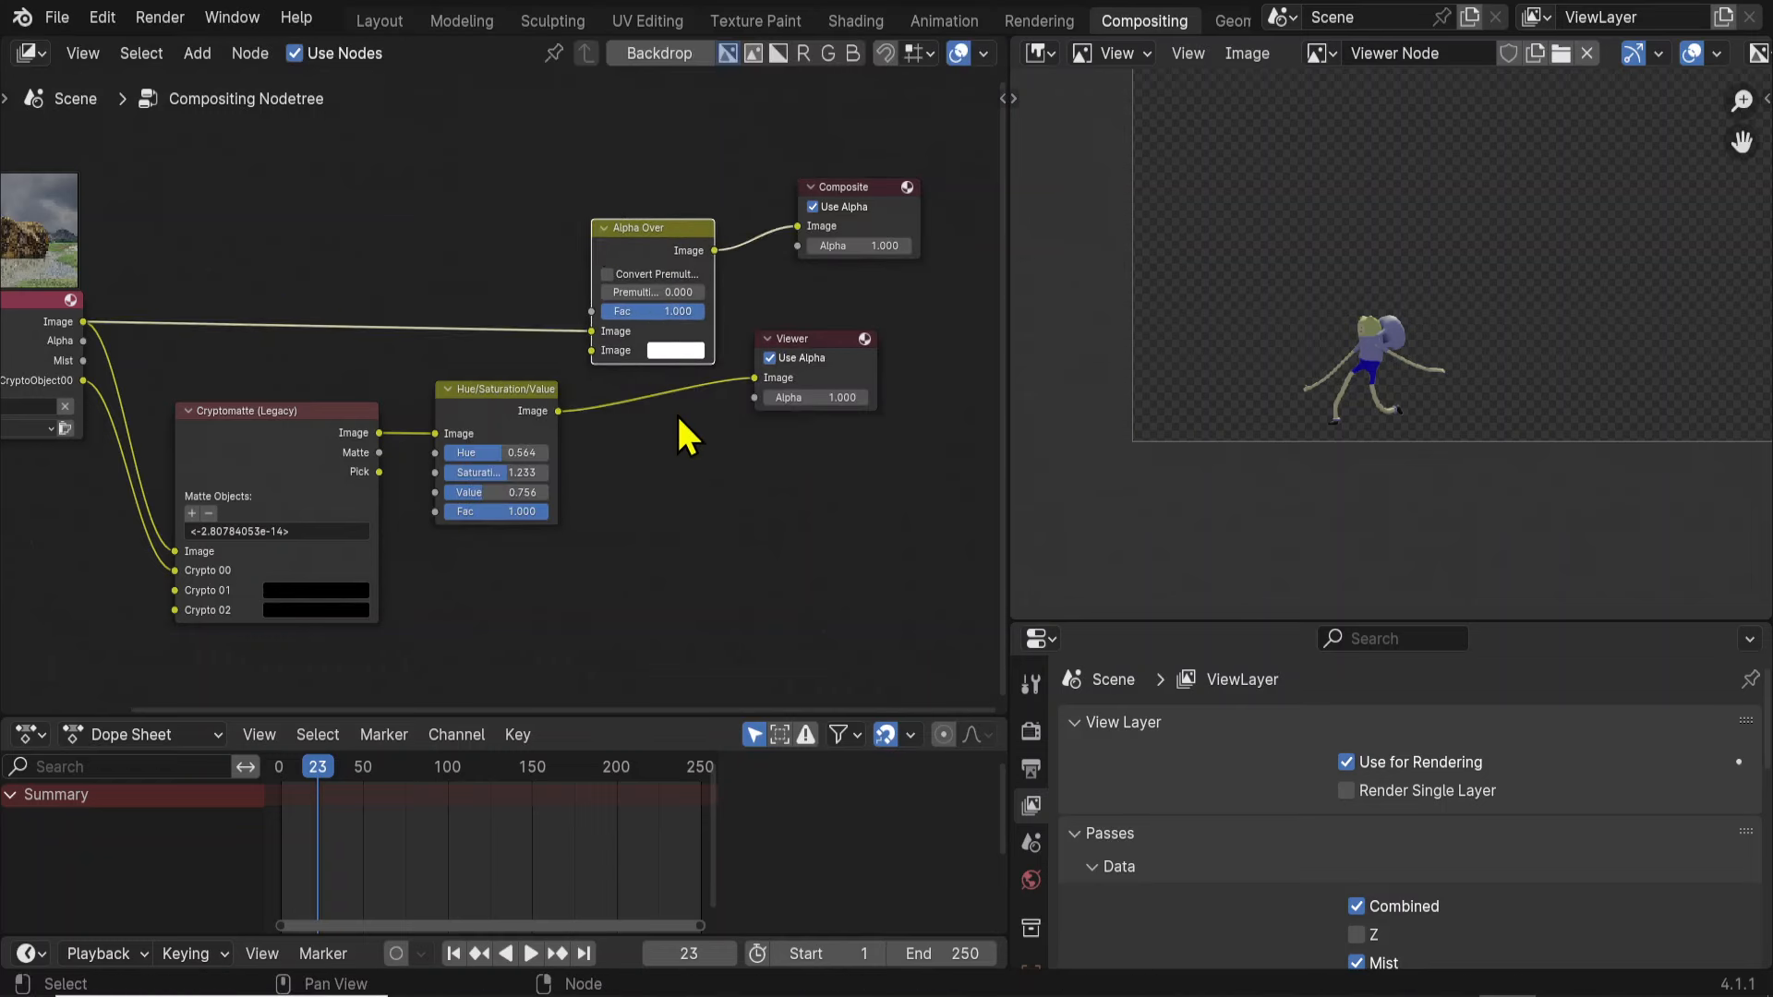
Connect the Hue/Saturation/Value output to the second Image input of Alpha Over and preview the Alpha Over result in the Viewer.
scroll(574, 412, "up", 2)
left_click_drag(578, 418, 638, 337)
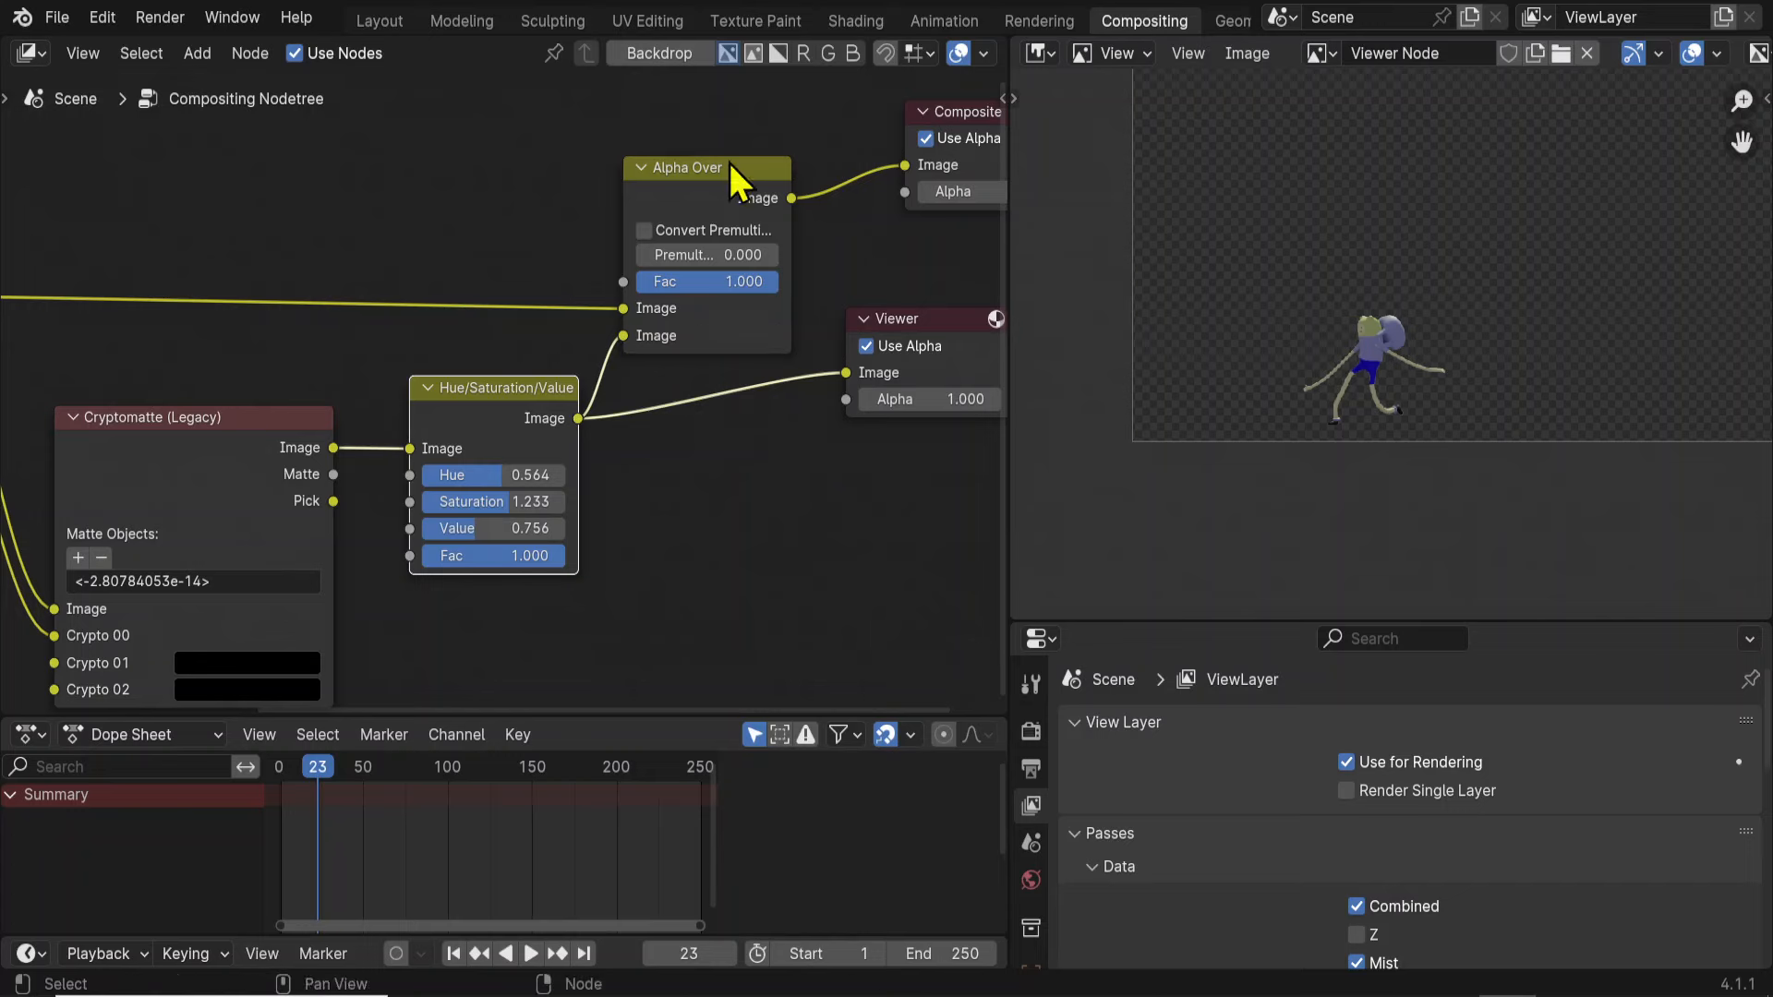
left_click(719, 170, "ctrl+shift")
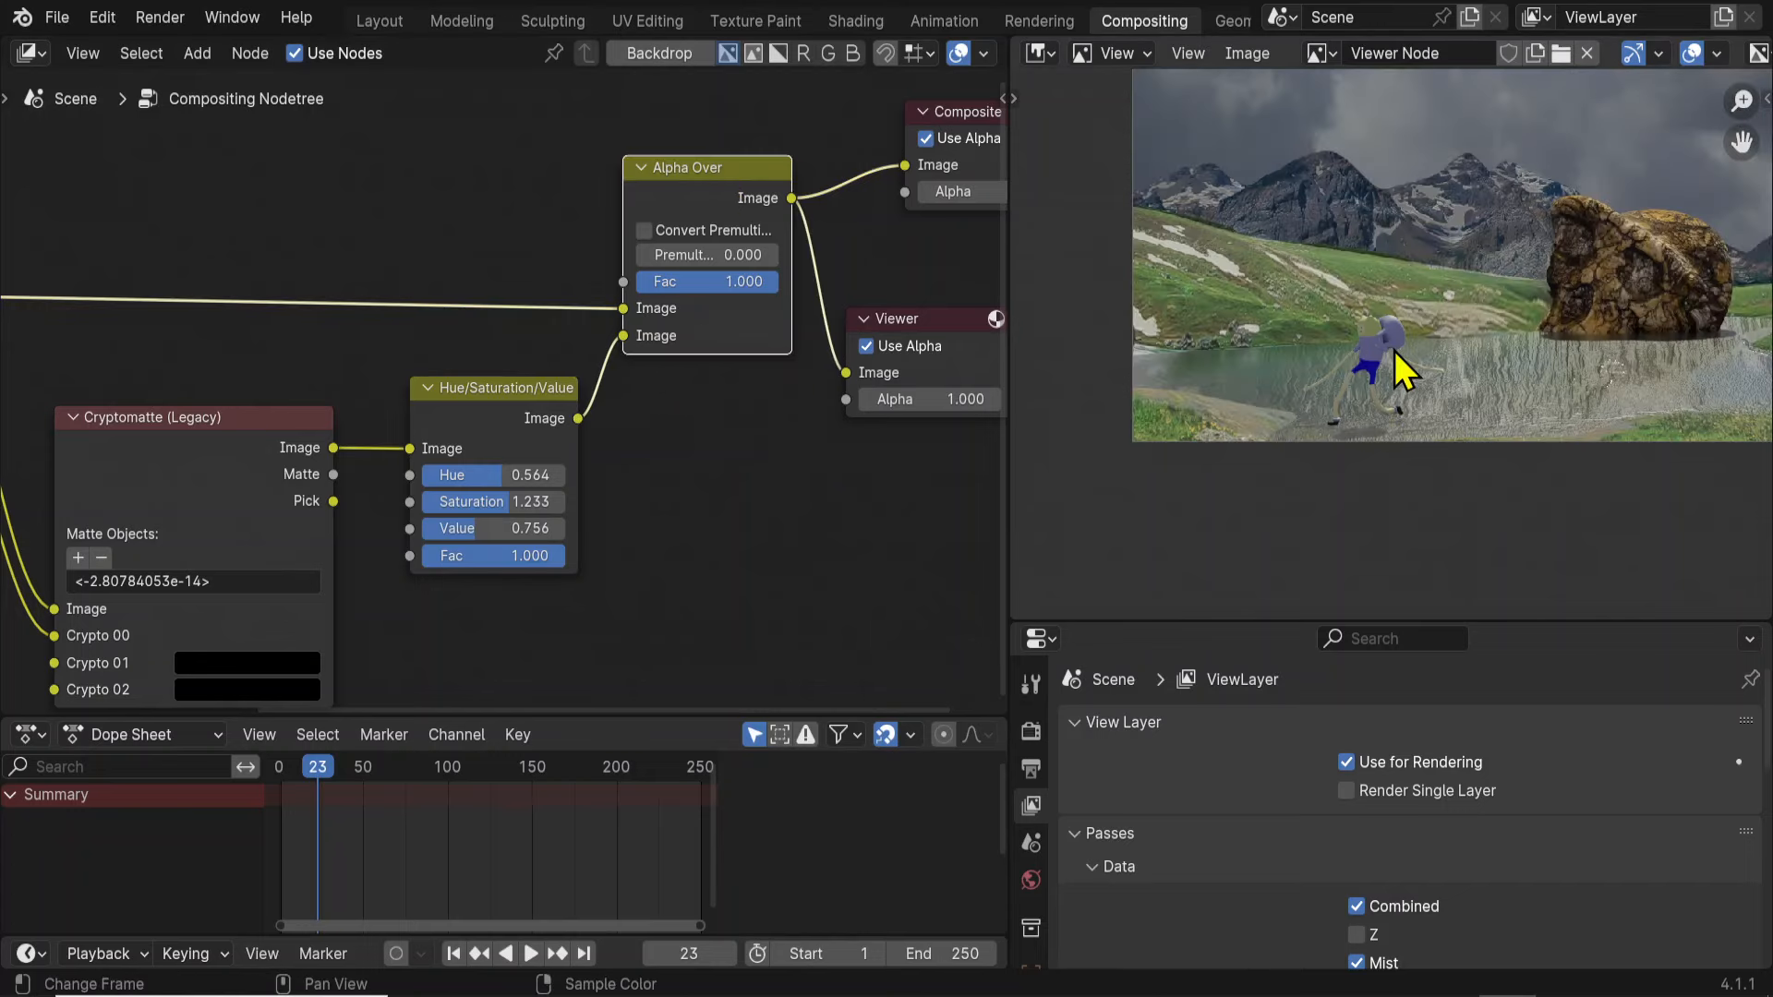
Toggle Convert Premultiplied on and off in the Alpha Over node while comparing the character's edges up close, leaving it off.
scroll(1394, 351, "up", 2)
scroll(1399, 358, "up", 1)
middle_click_drag(618, 565, 682, 526)
scroll(691, 494, "up", 3)
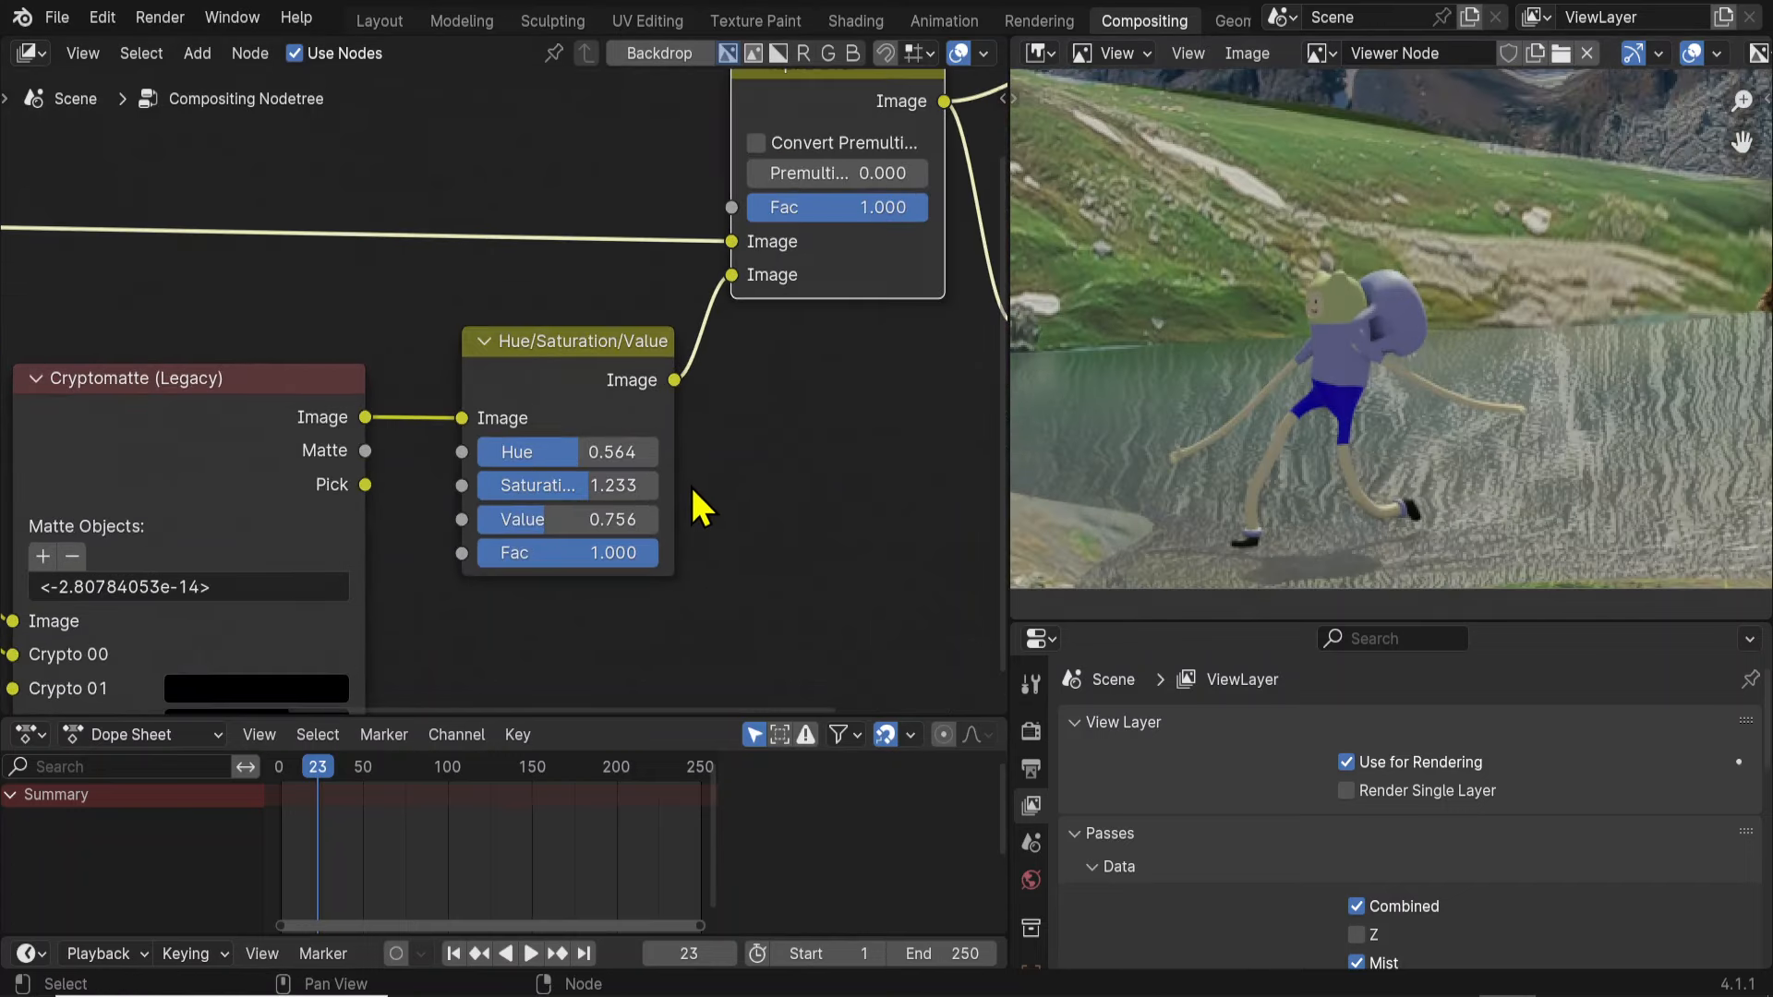
middle_click_drag(824, 356, 684, 404)
left_click(614, 192)
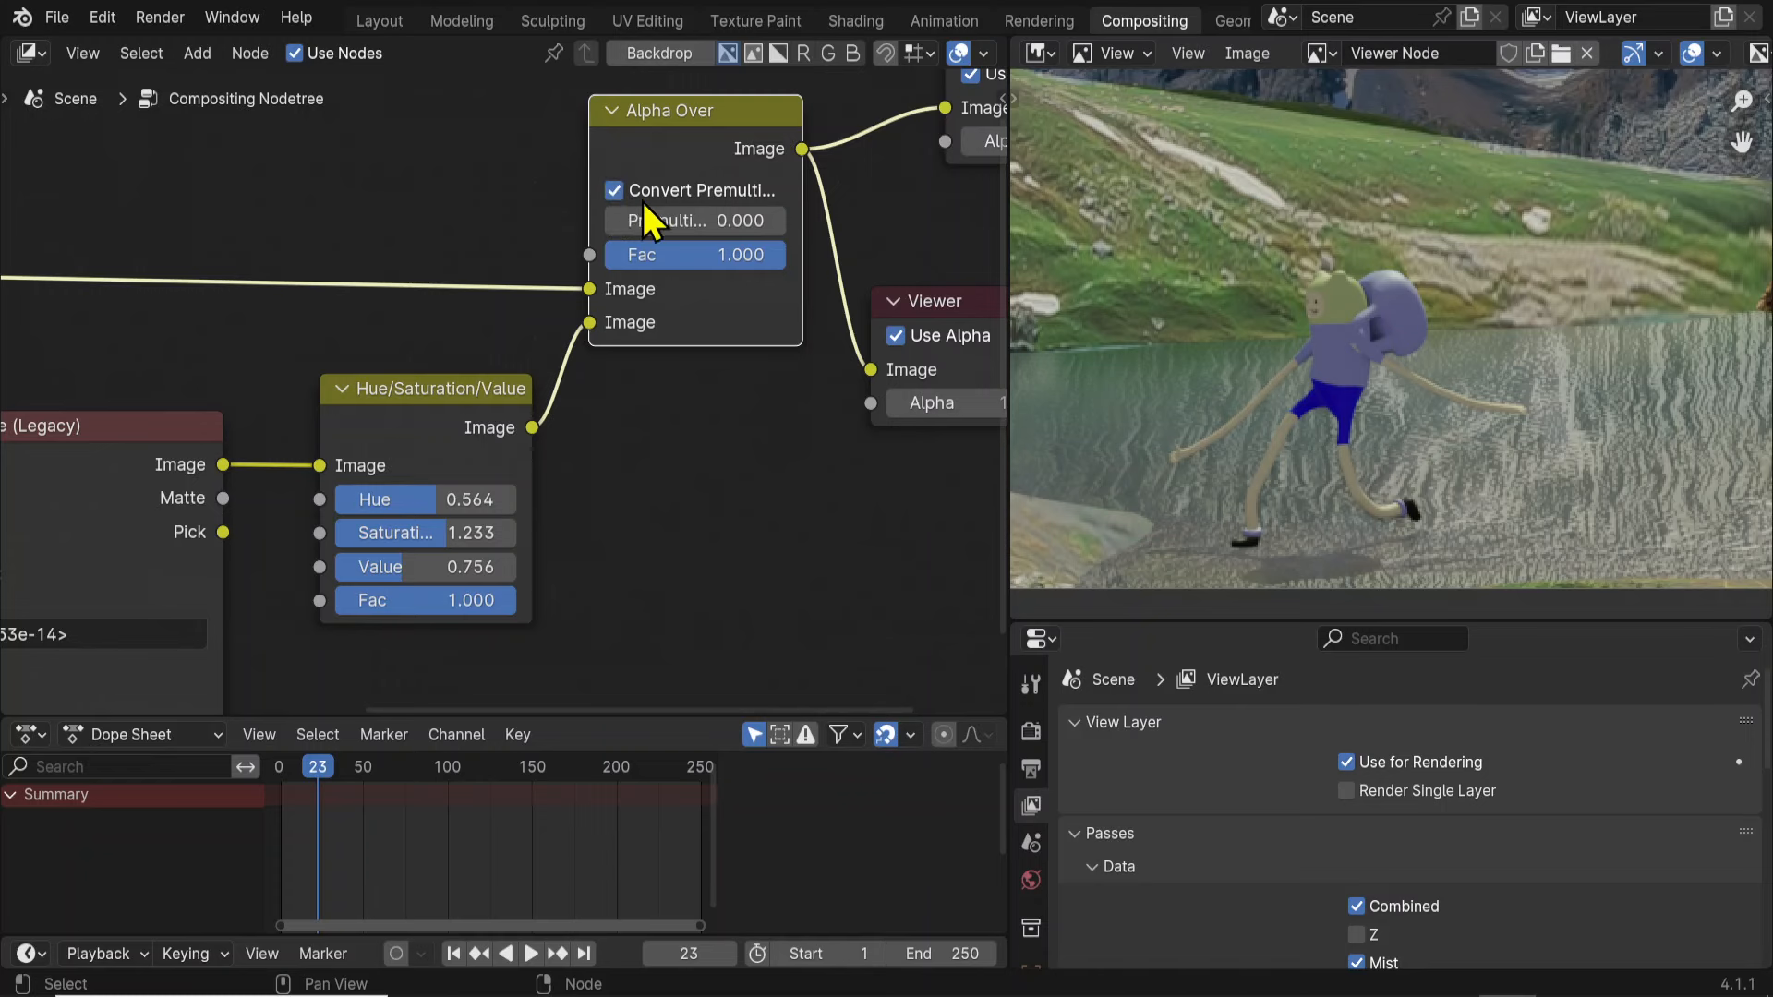
scroll(1450, 388, "up", 6)
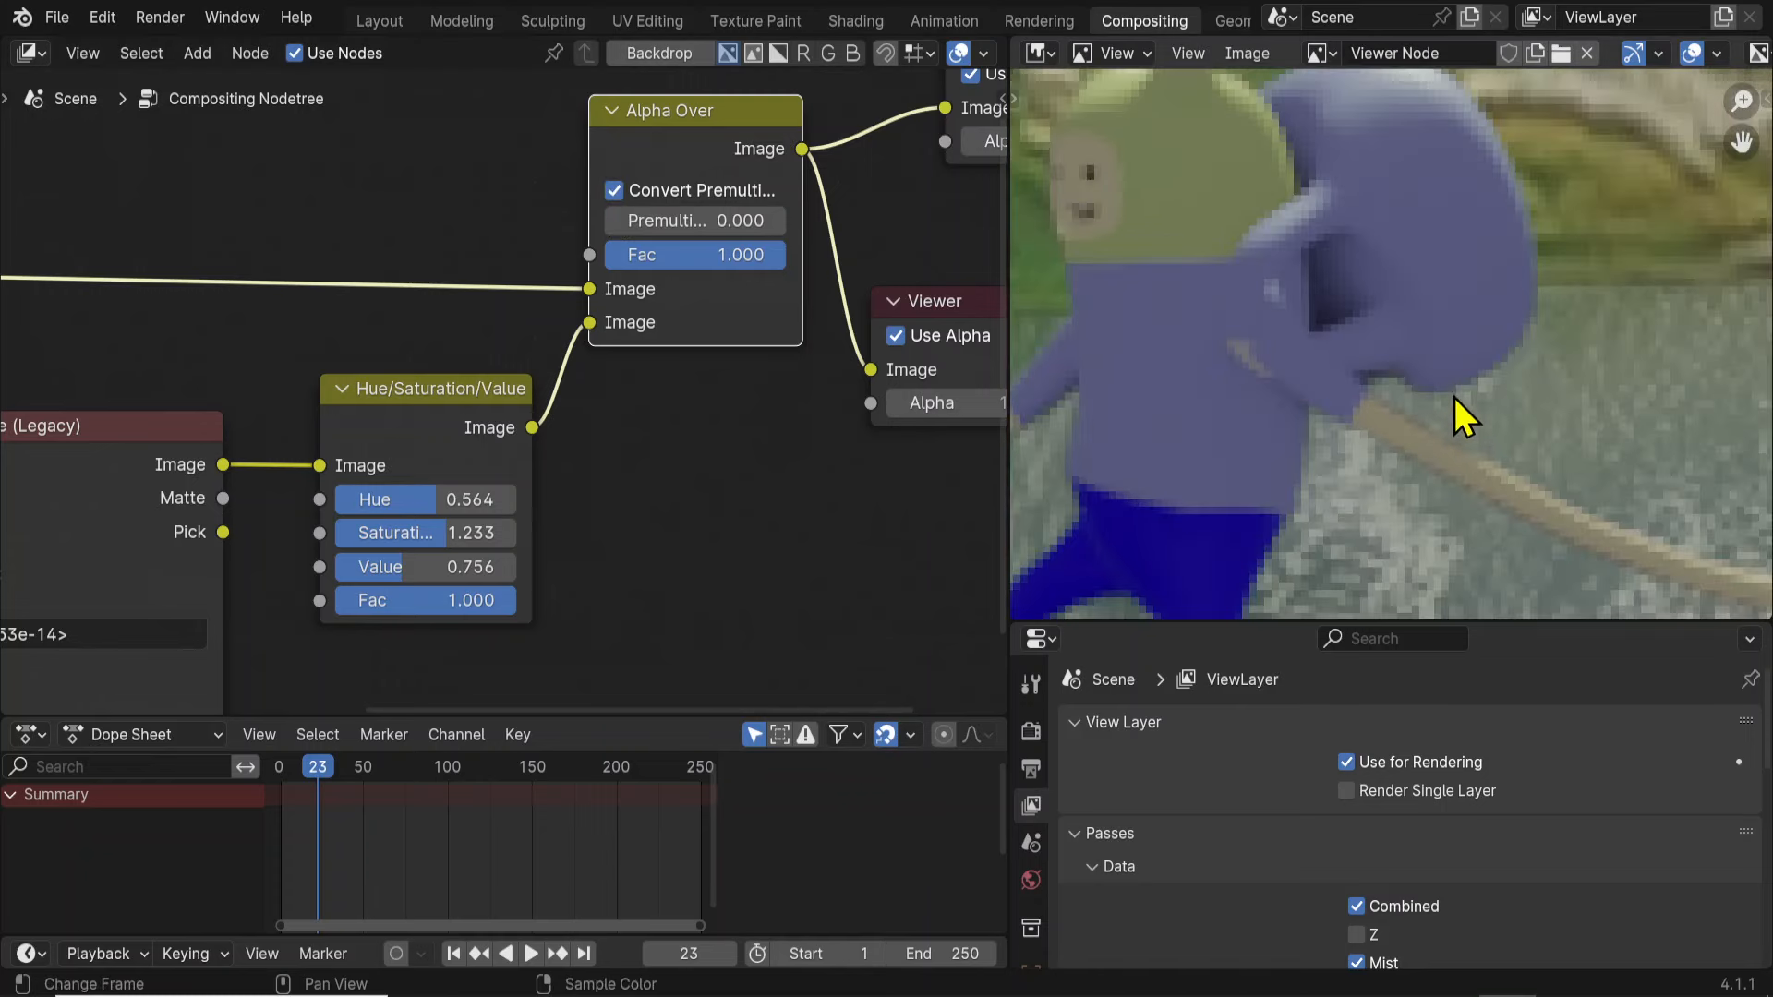
left_click(614, 191)
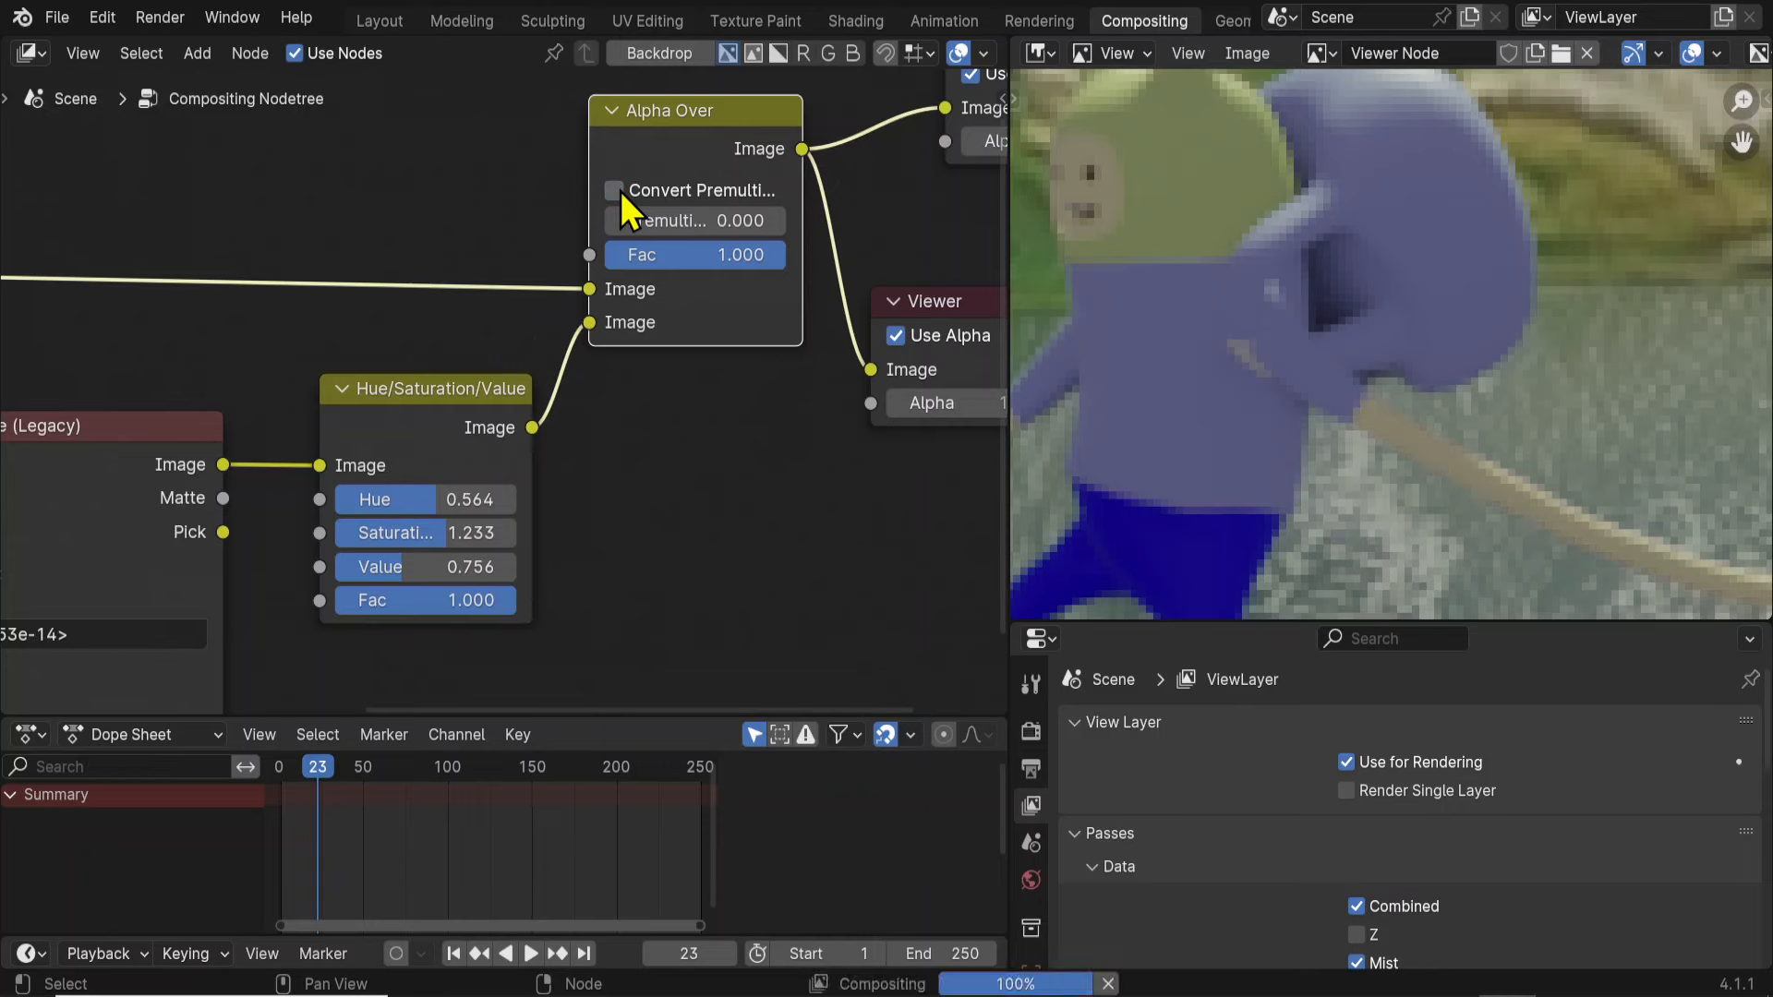
scroll(1382, 483, "down", 4)
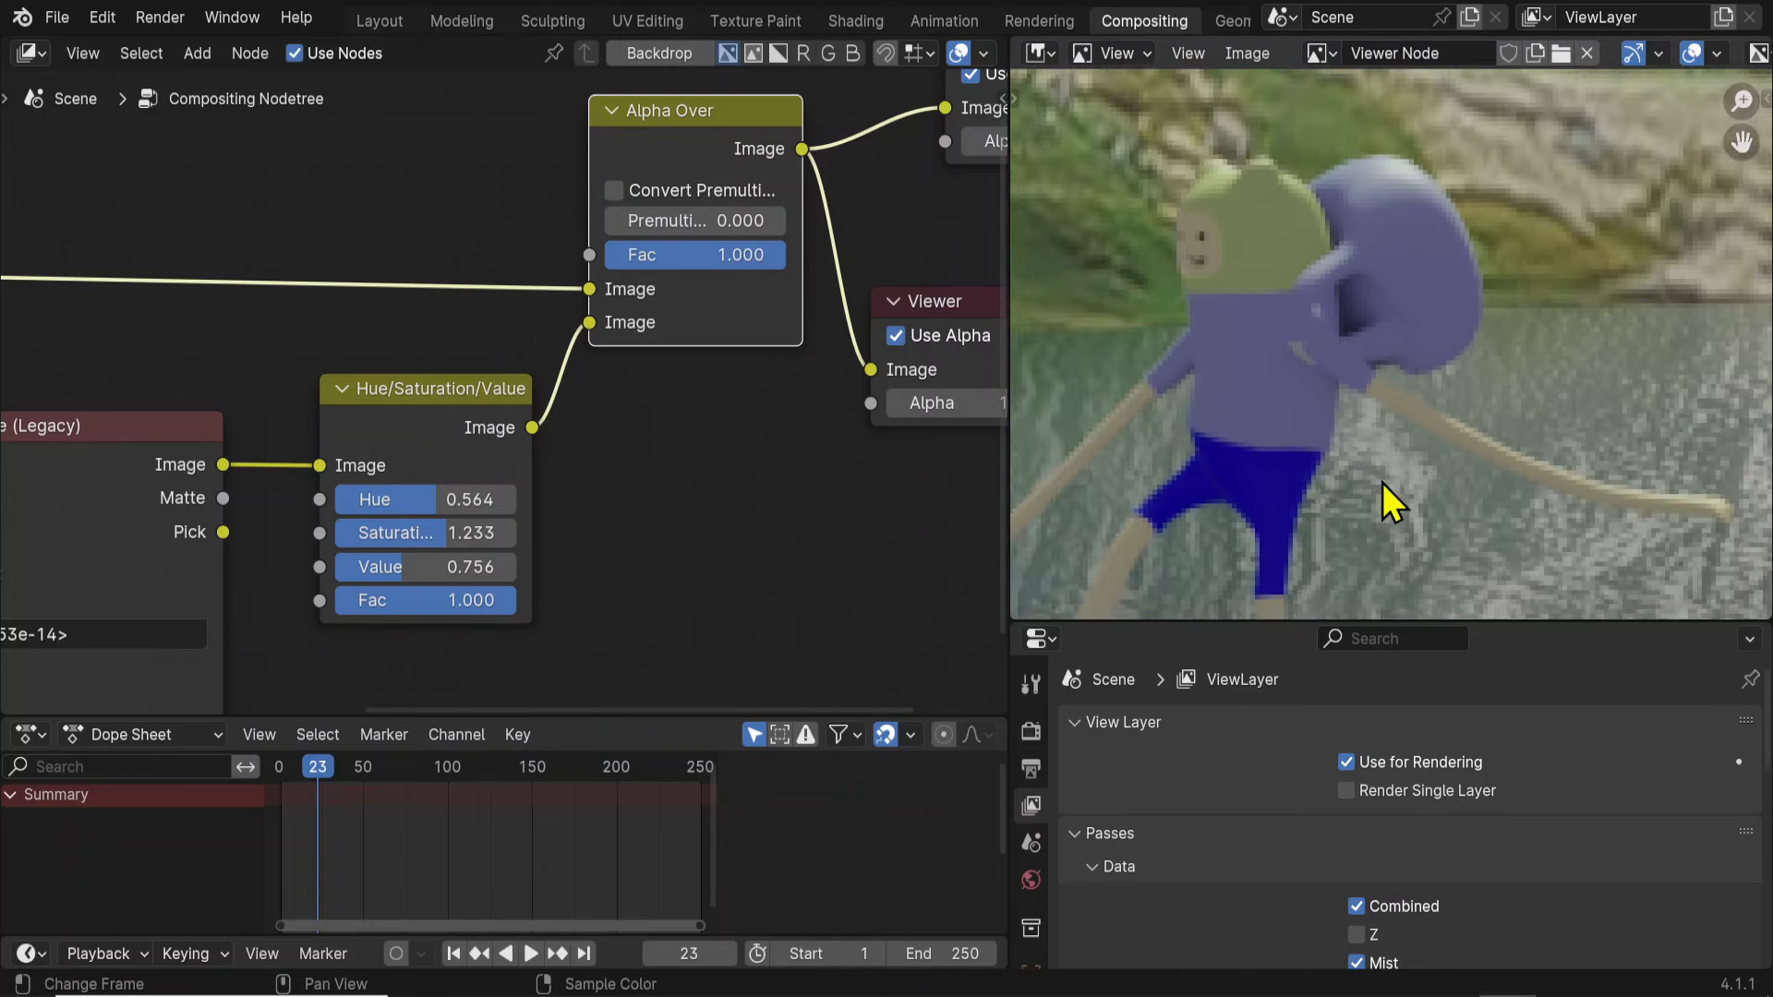
scroll(1312, 404, "up", 4)
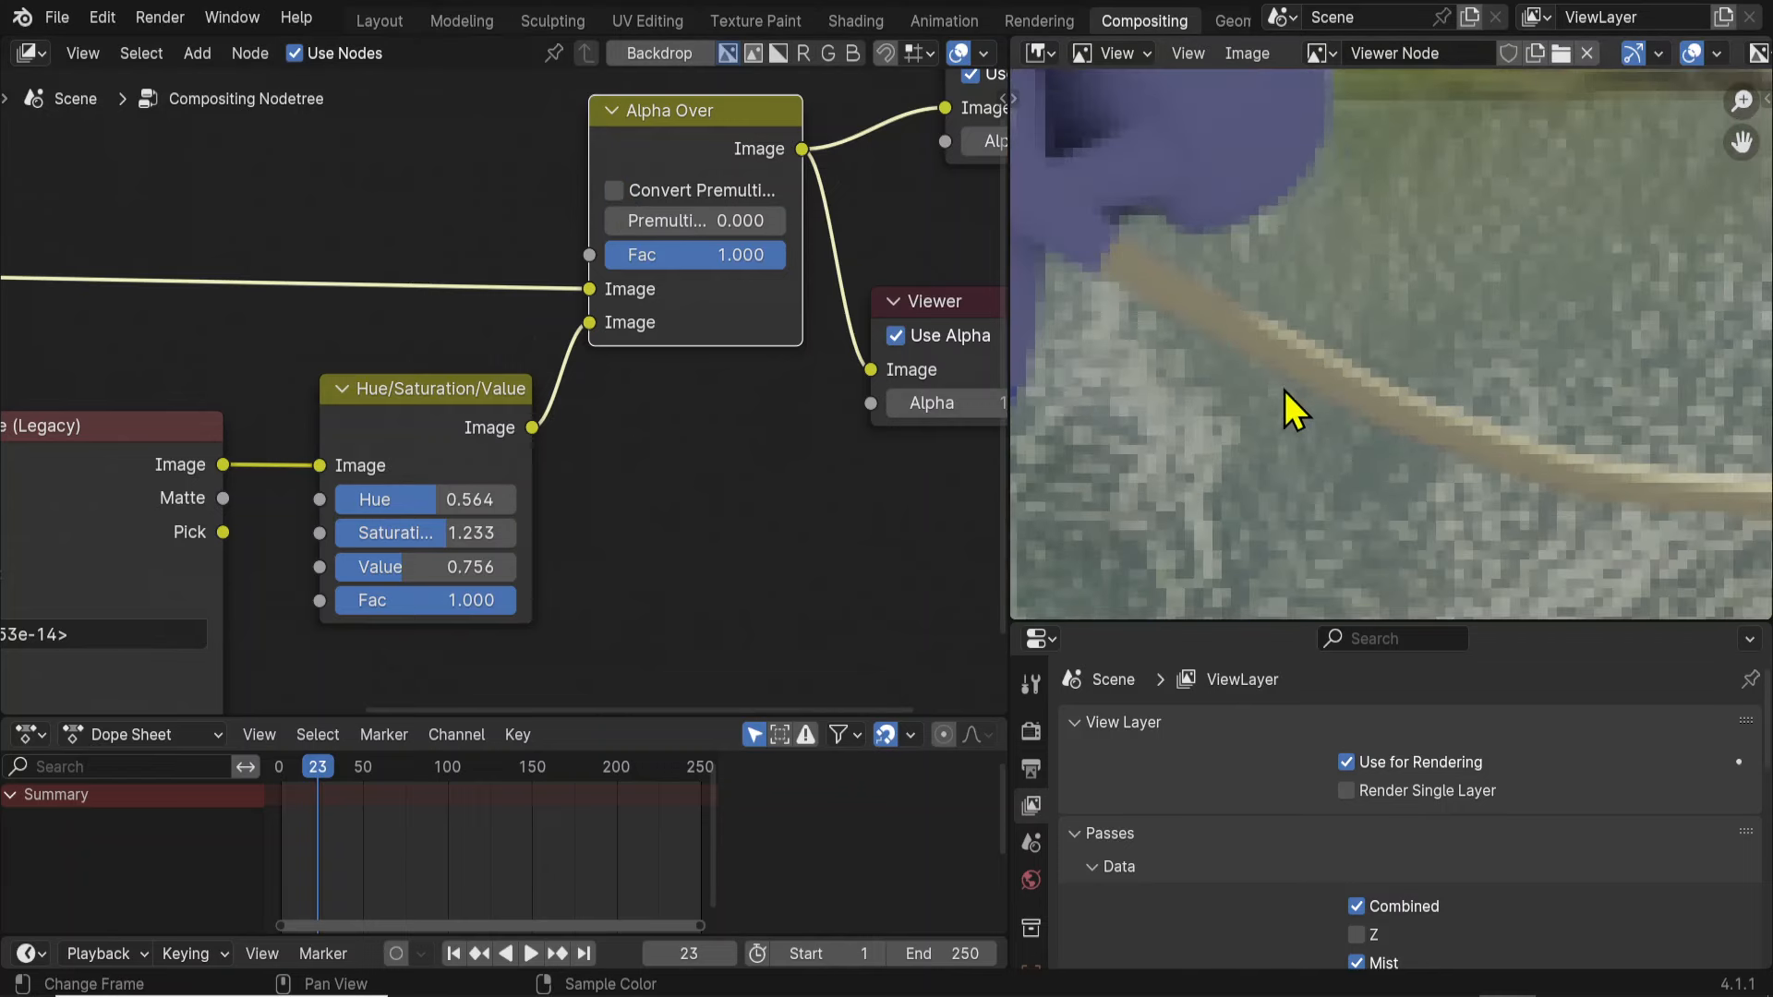
left_click(615, 190)
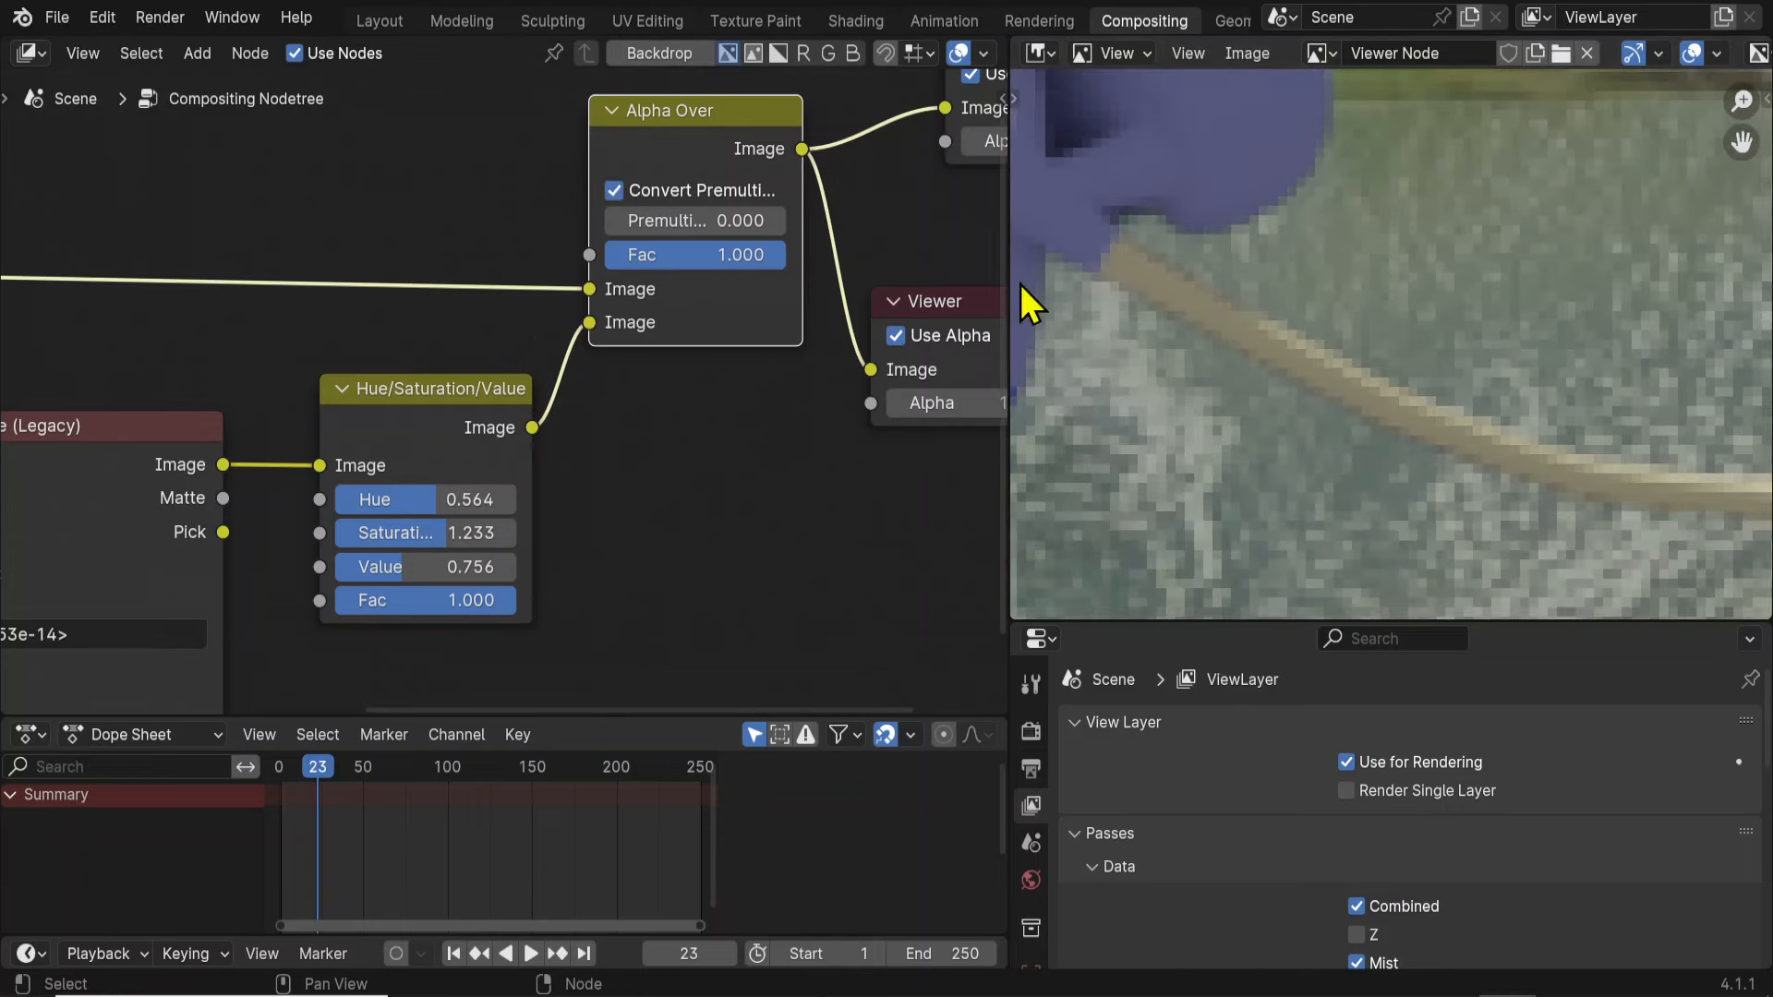
left_click(615, 190)
scroll(1245, 375, "down", 4)
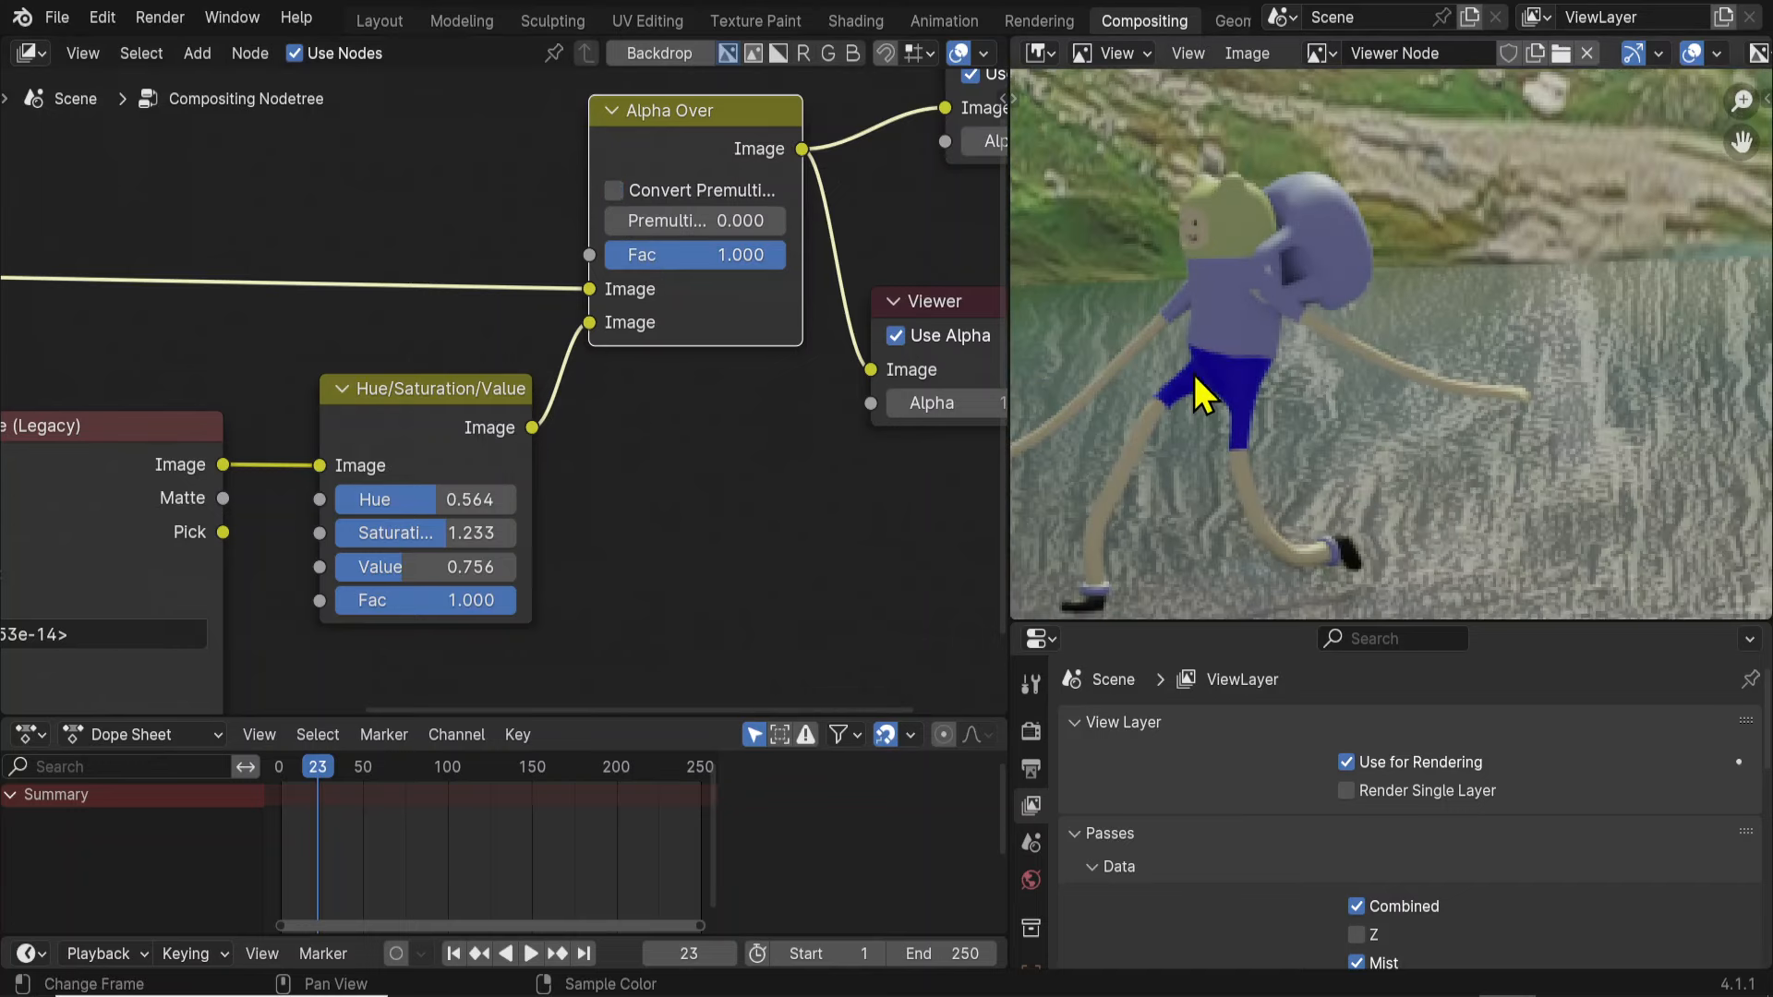
Refine the character's color correction by setting Hue to 0.547, Saturation to 1.174 and Value to 0.616.
left_click_drag(503, 500, 454, 505)
scroll(452, 498, "down", 1)
scroll(456, 490, "down", 1)
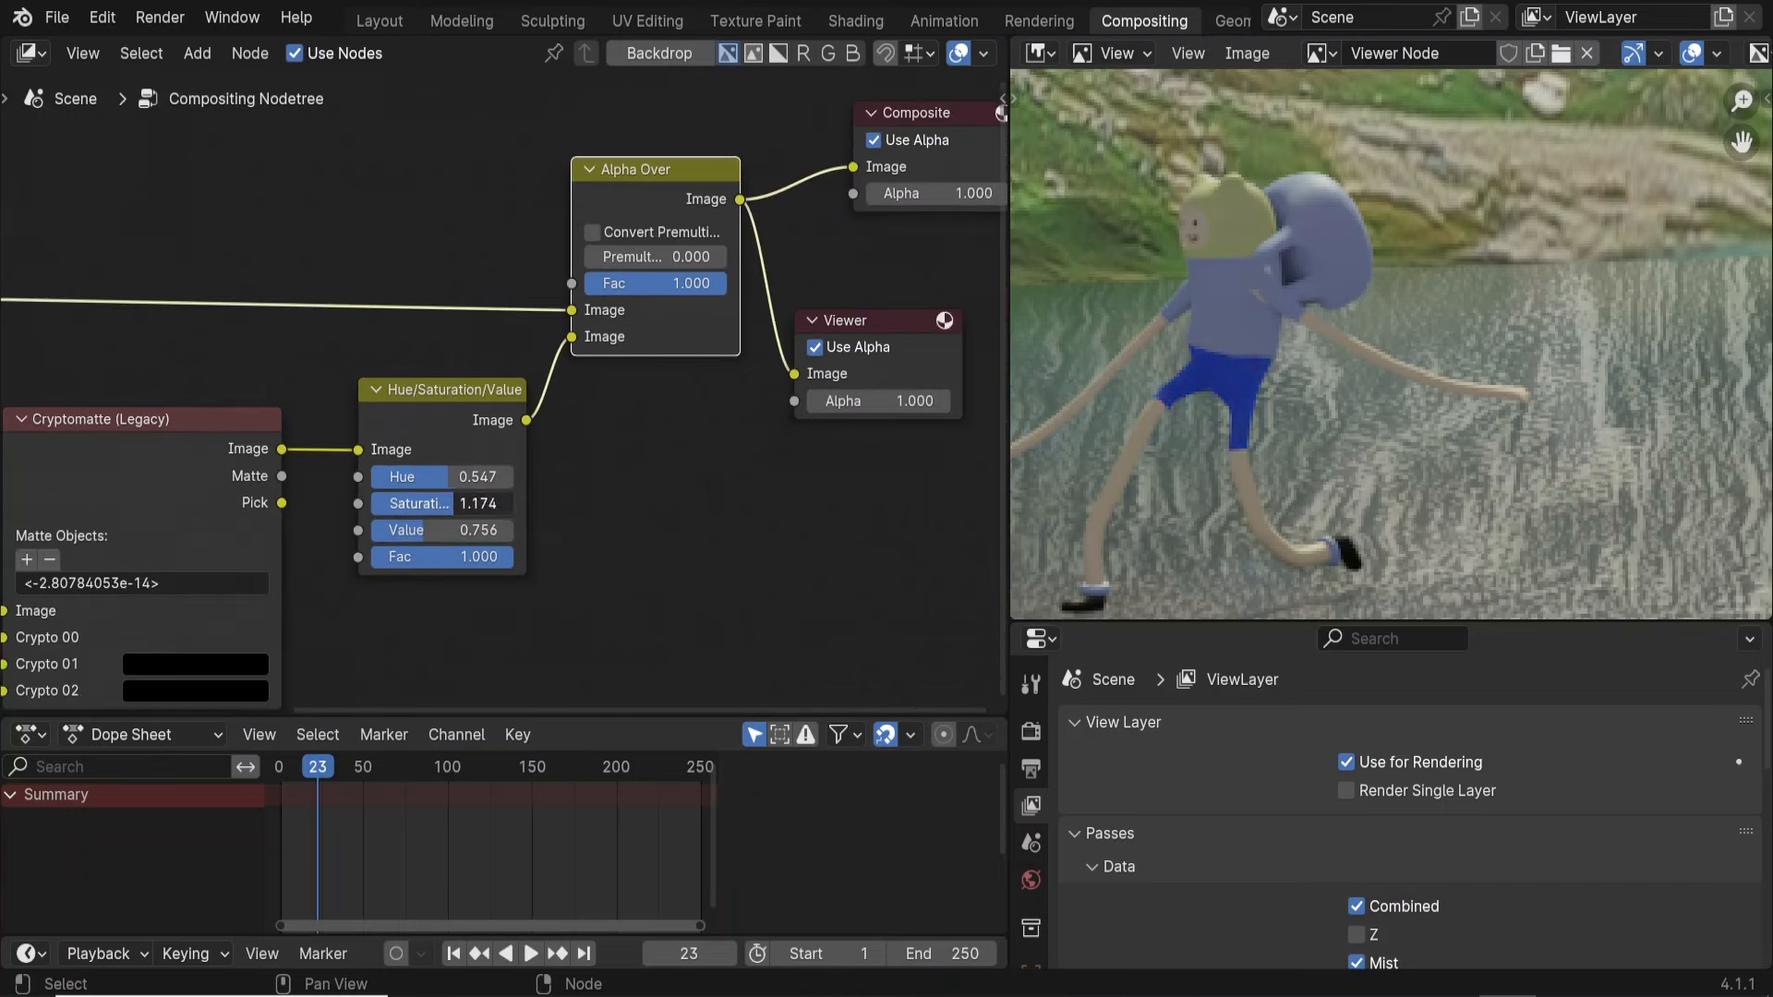
scroll(1416, 395, "down", 2)
middle_click_drag(1416, 395, 1300, 425)
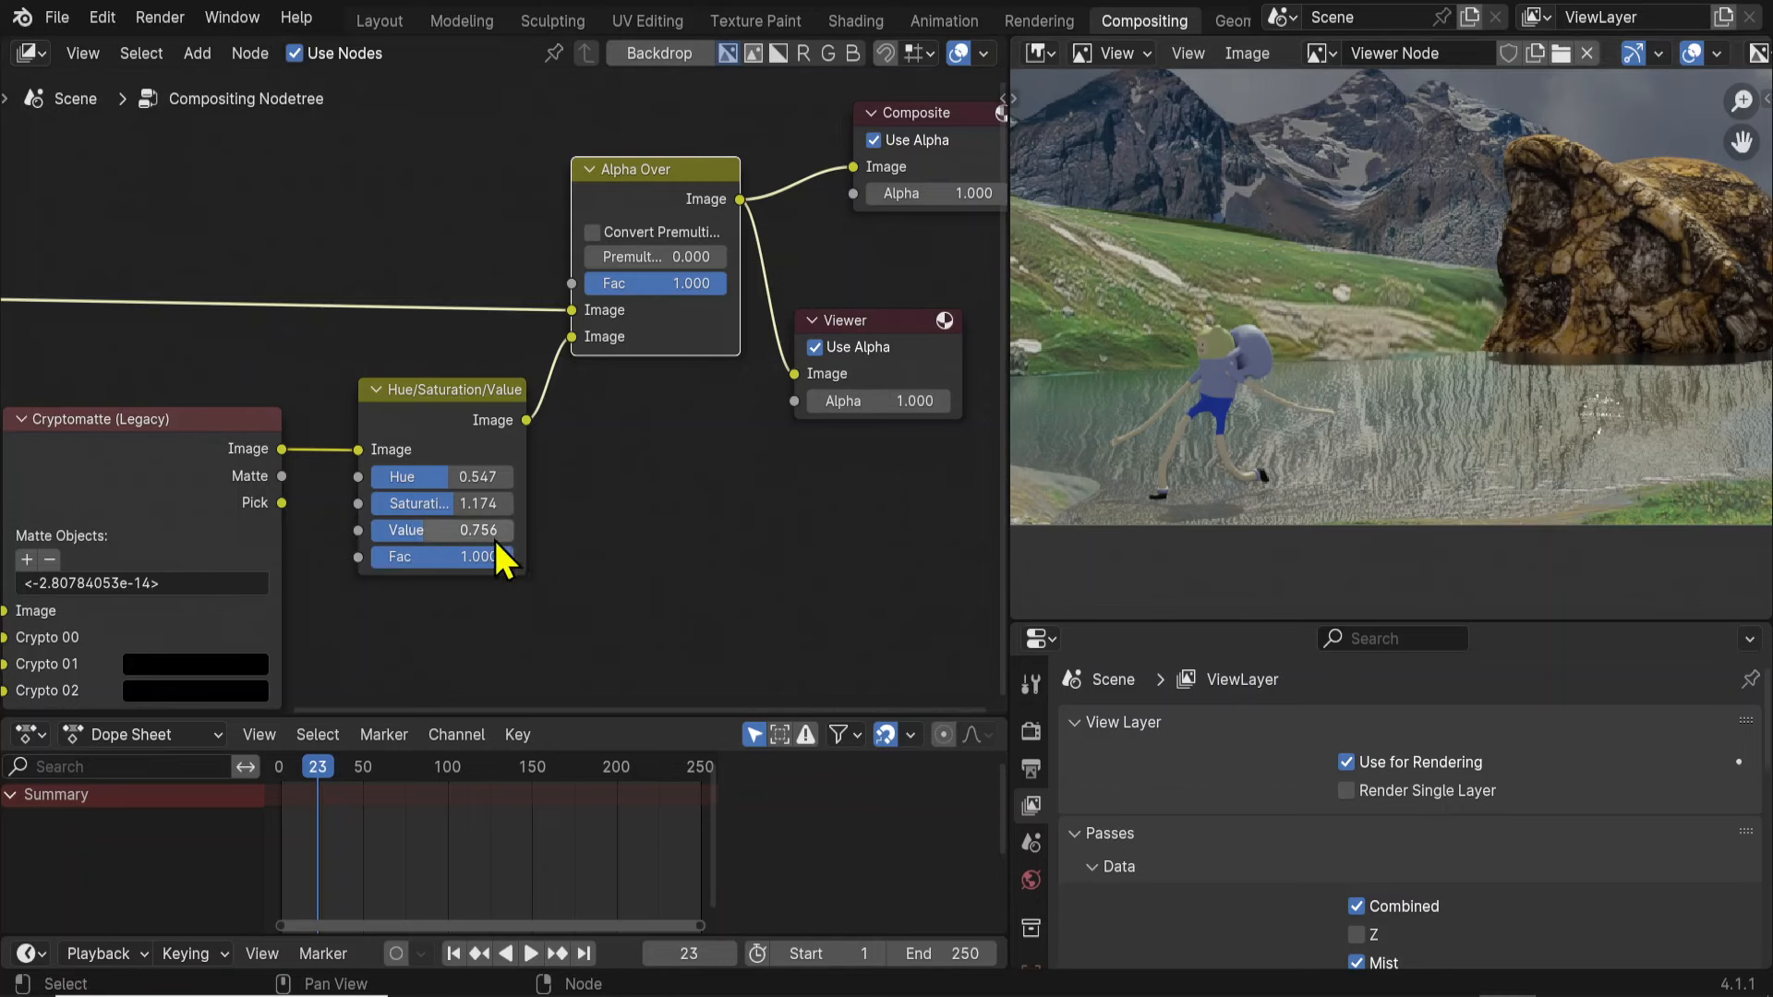
left_click_drag(415, 532, 406, 532)
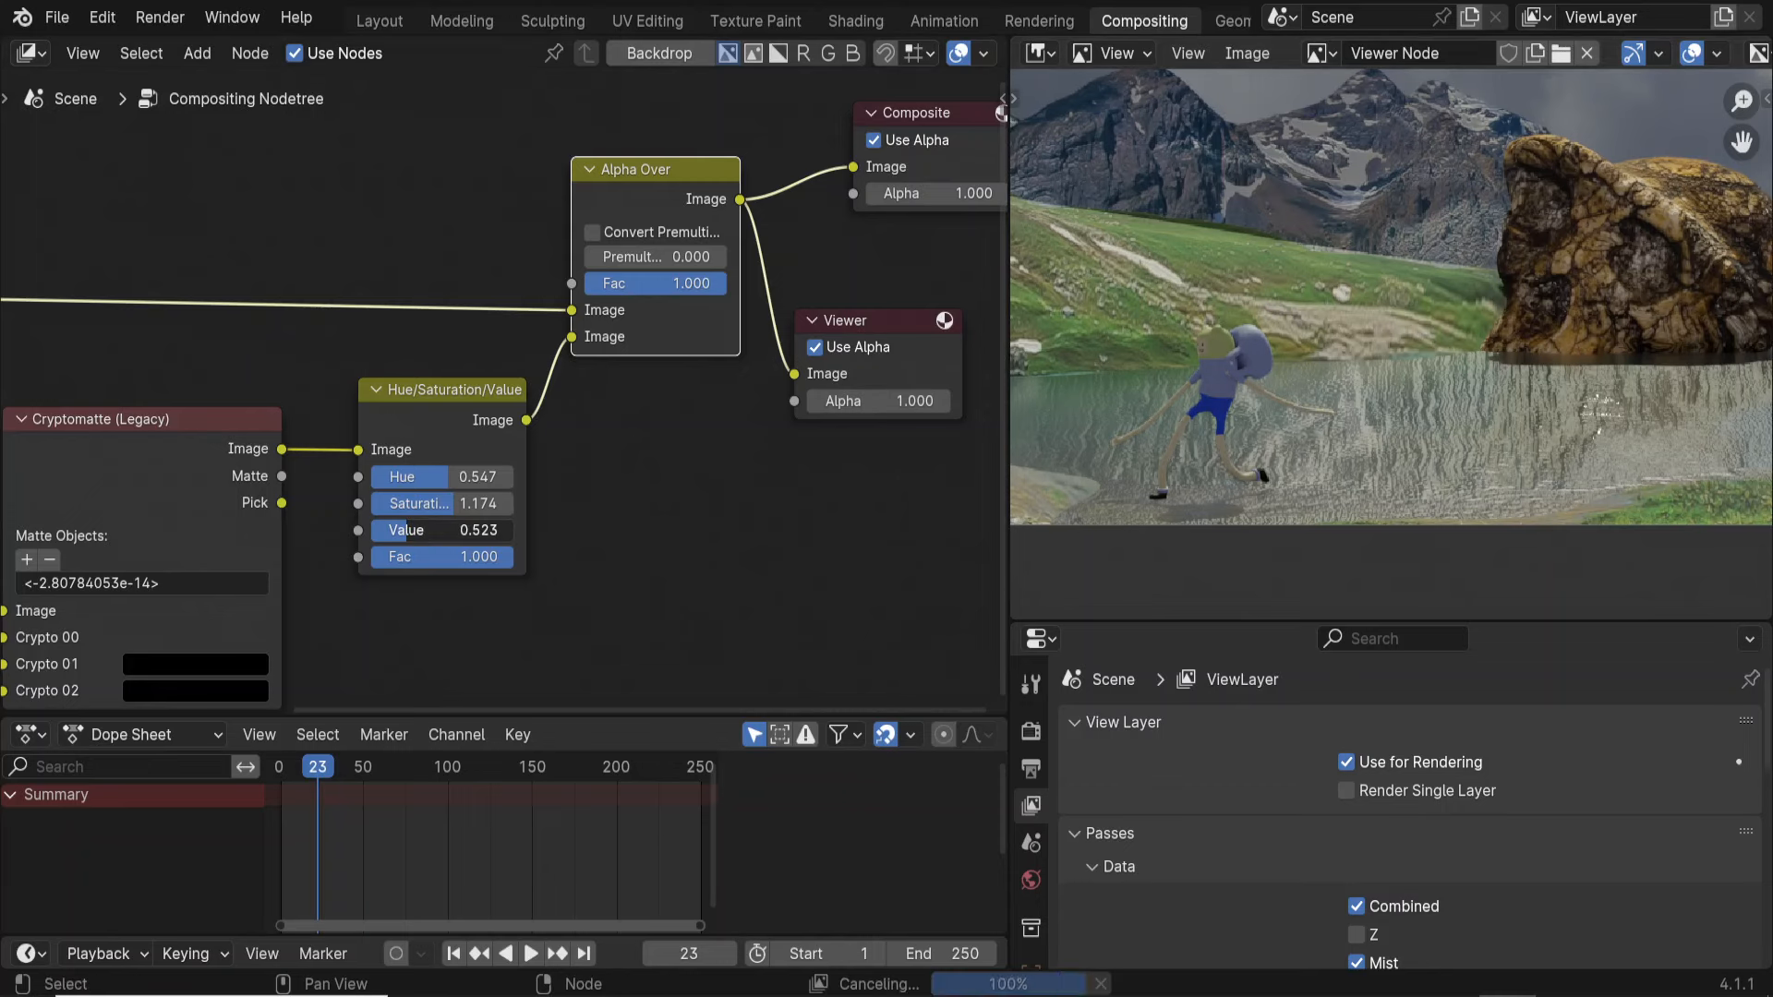
scroll(1292, 387, "down", 2)
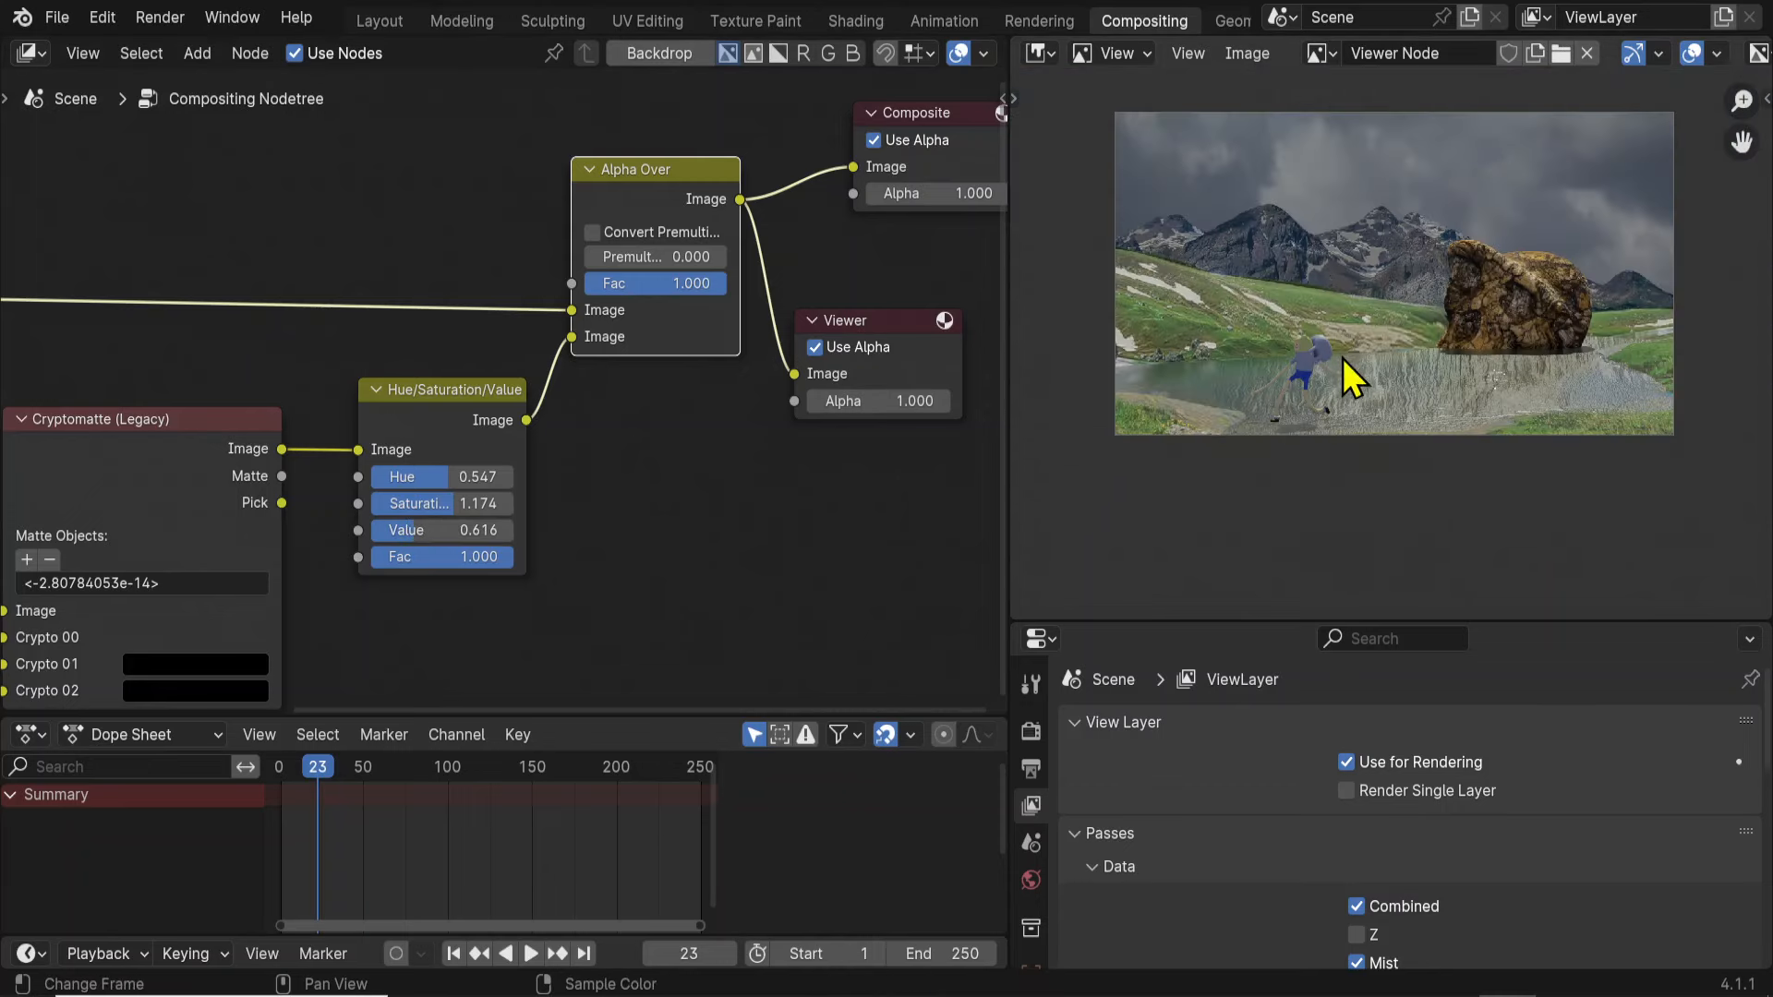
Reposition the Hue/Saturation/Value node and shift the Alpha Over, Composite and Viewer nodes together farther along the node tree to make room.
scroll(846, 518, "up", 1)
left_click_drag(464, 389, 436, 388)
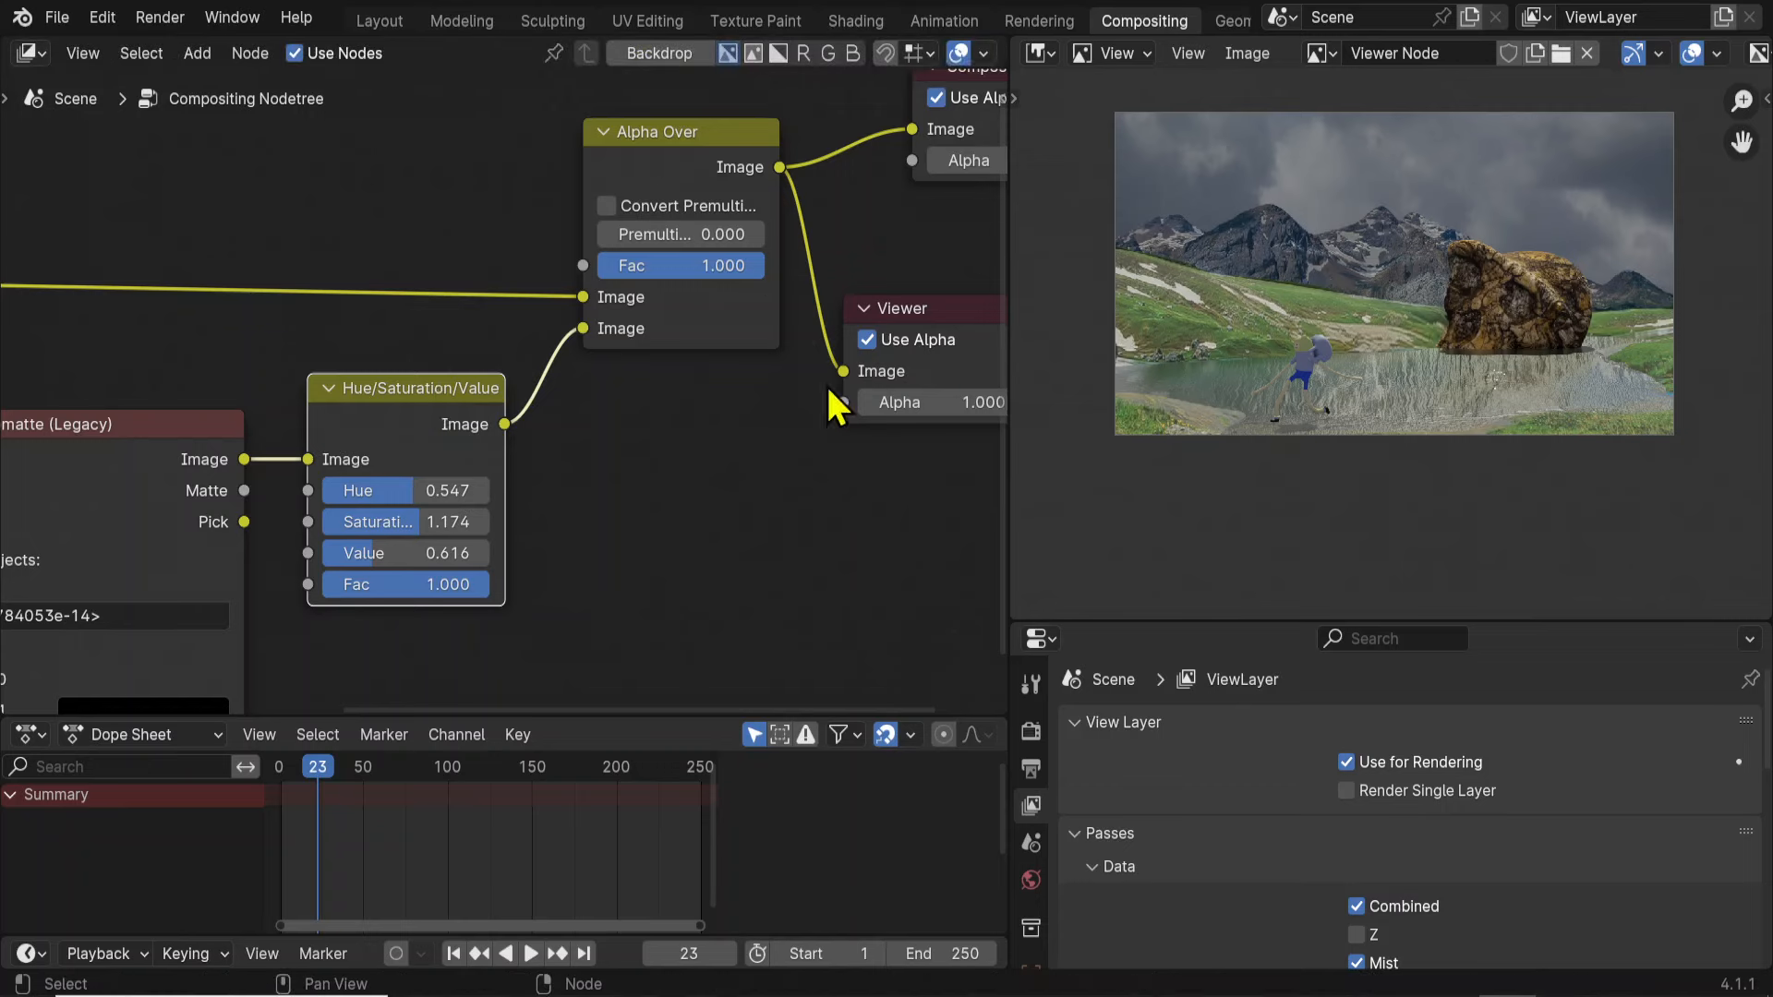
scroll(826, 384, "down", 1)
middle_click_drag(748, 364, 581, 424)
left_click_drag(448, 150, 859, 524)
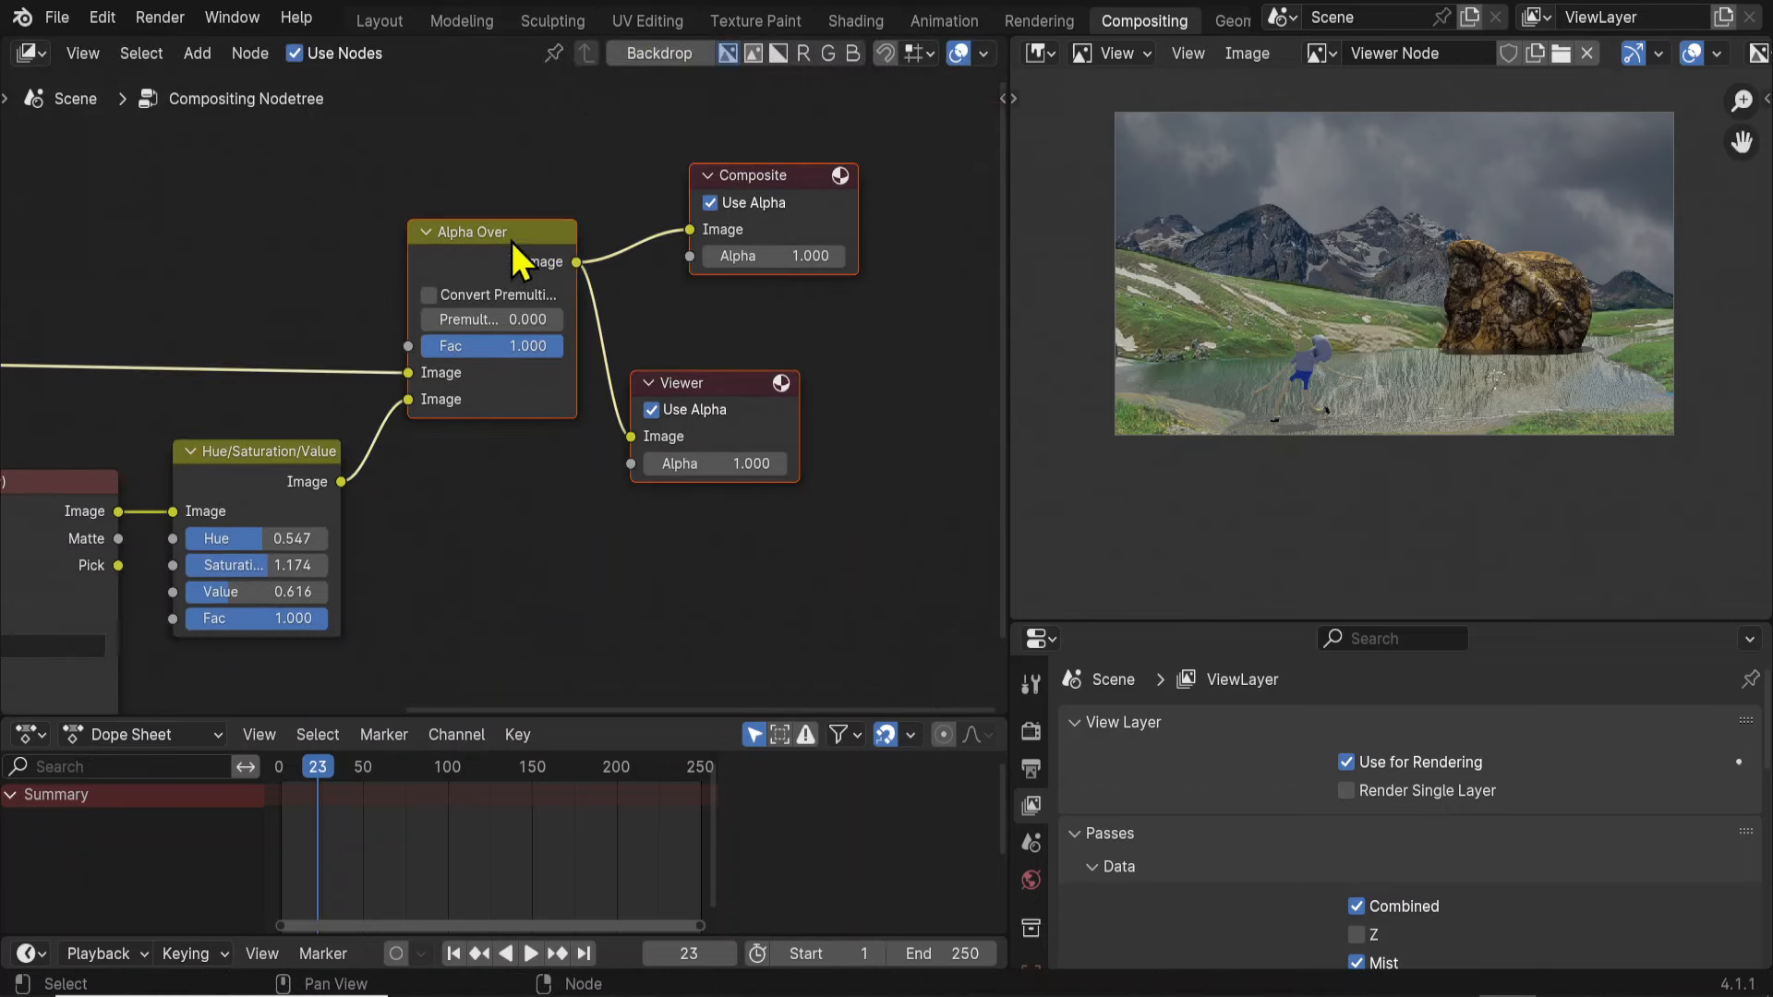
left_click_drag(510, 238, 650, 234)
Insert a Glare node on the link between the Render Layers Image output and the first Image input of Alpha Over.
key("shift+a")
mouse_move(449, 513)
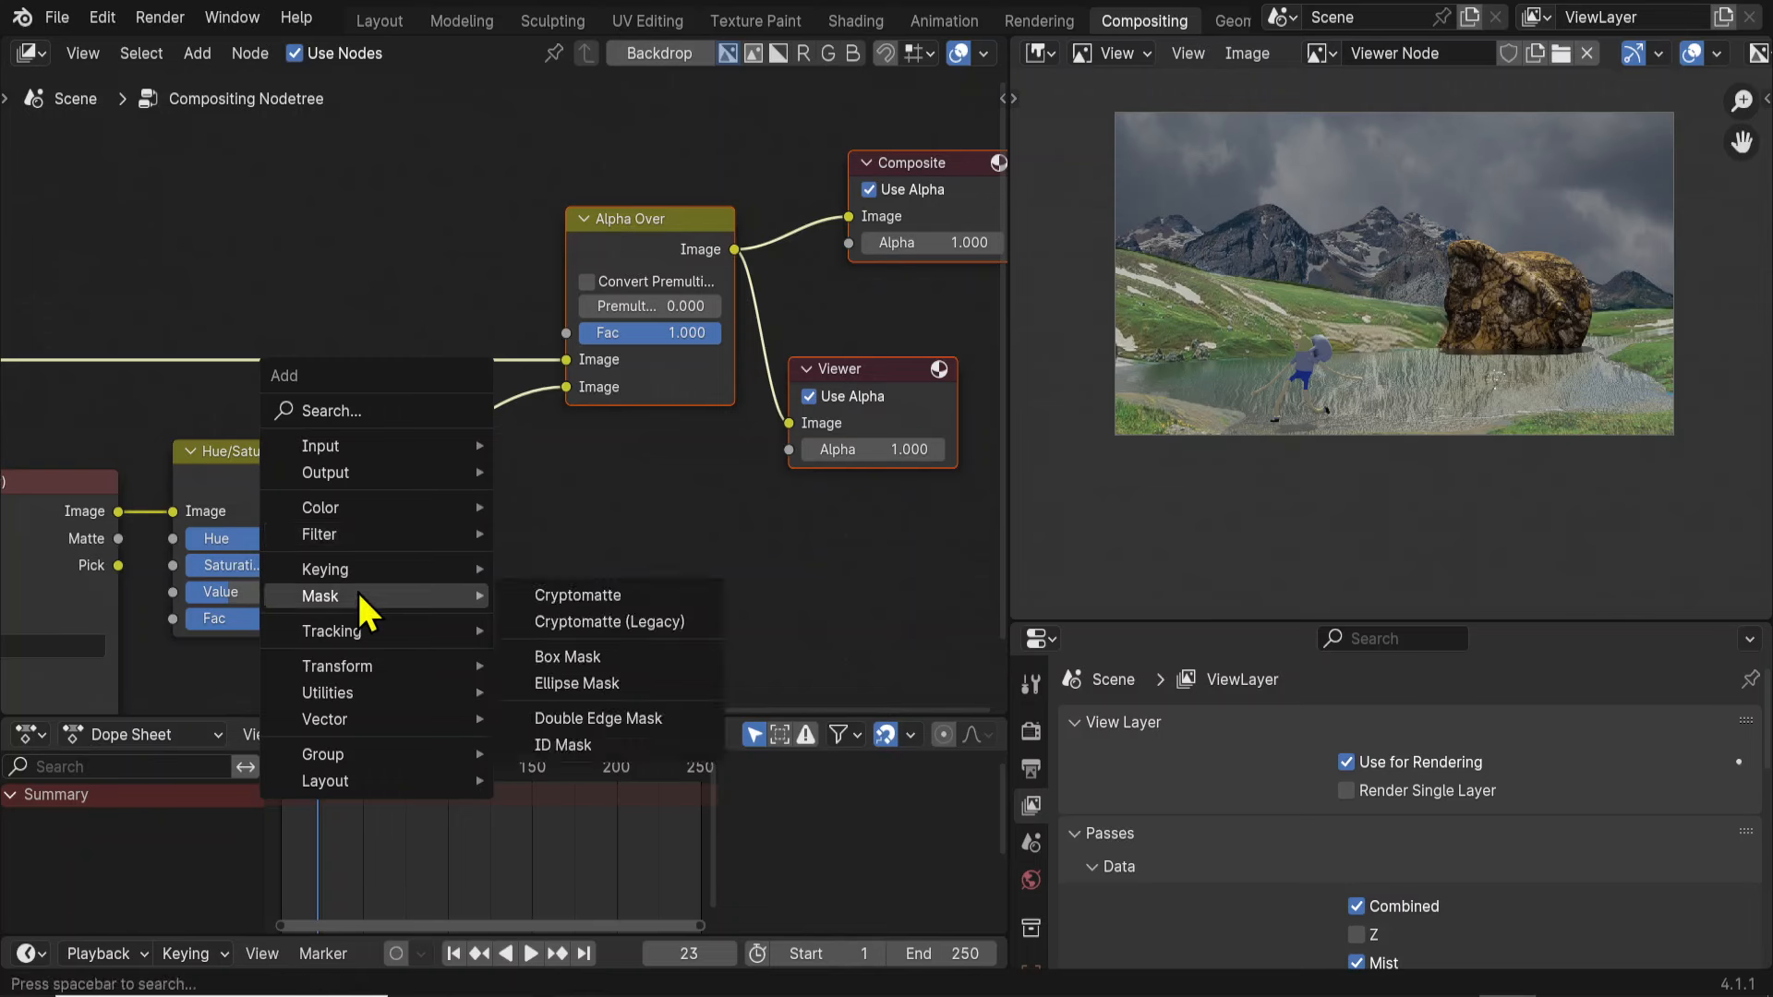
mouse_move(356, 540)
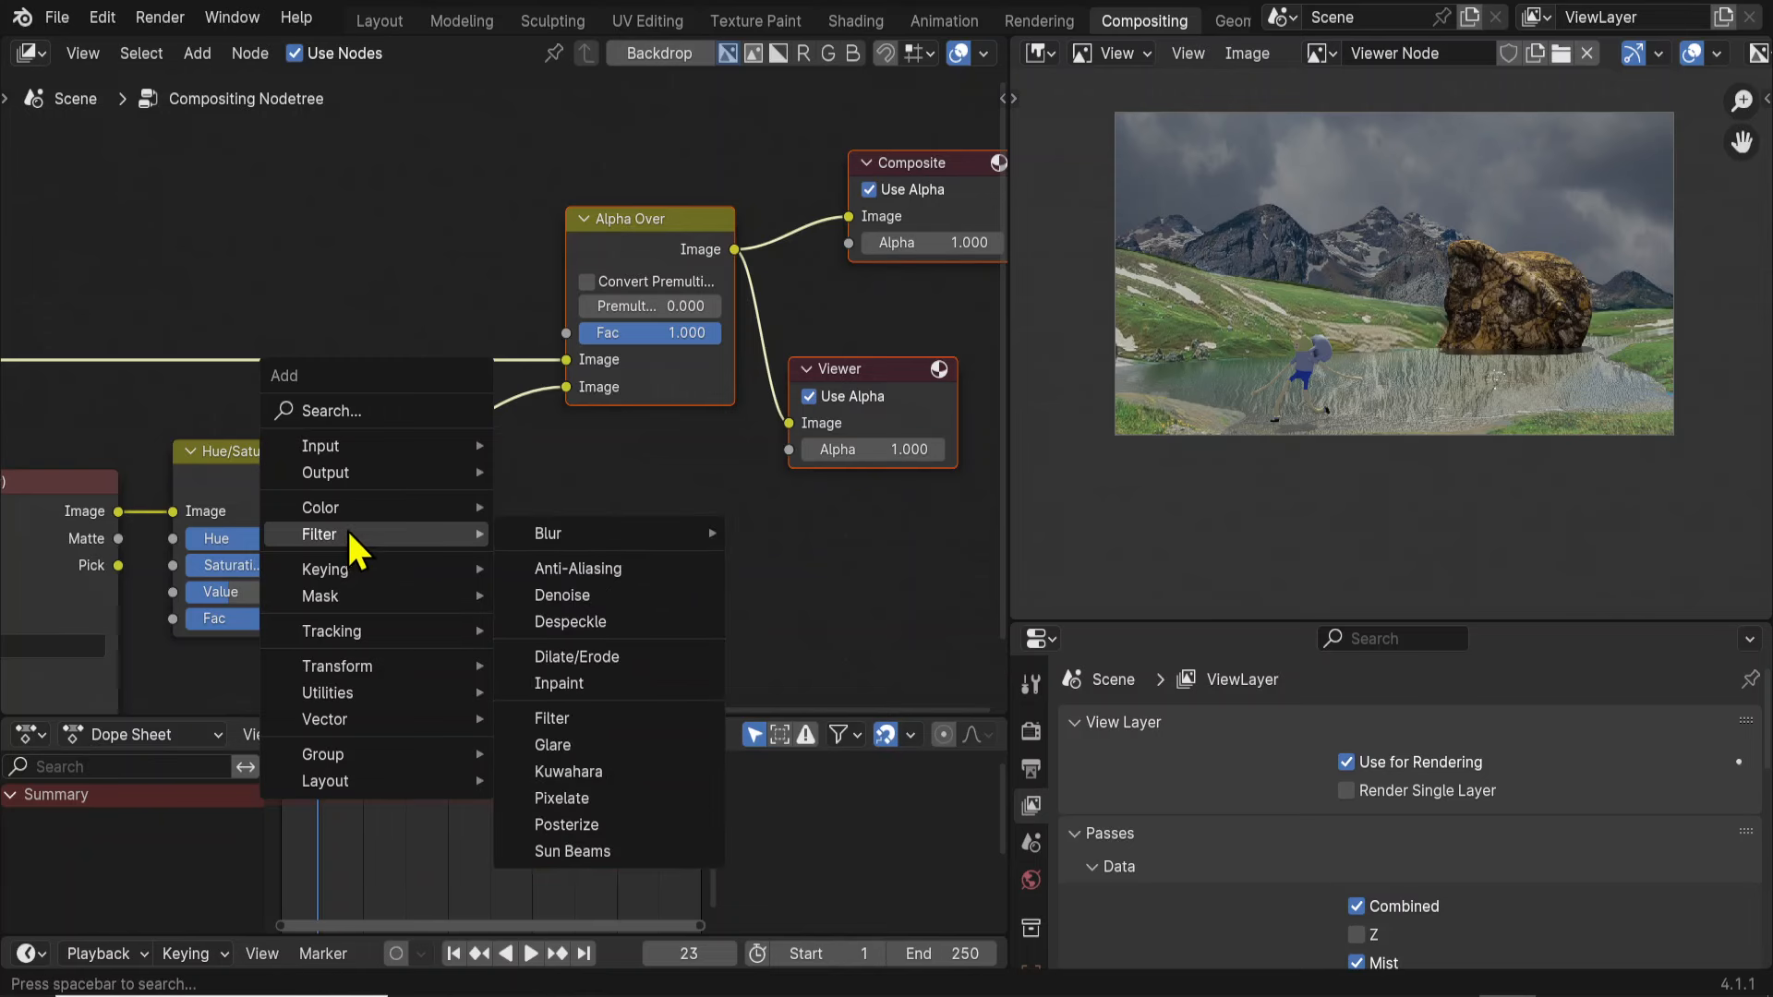
mouse_move(344, 447)
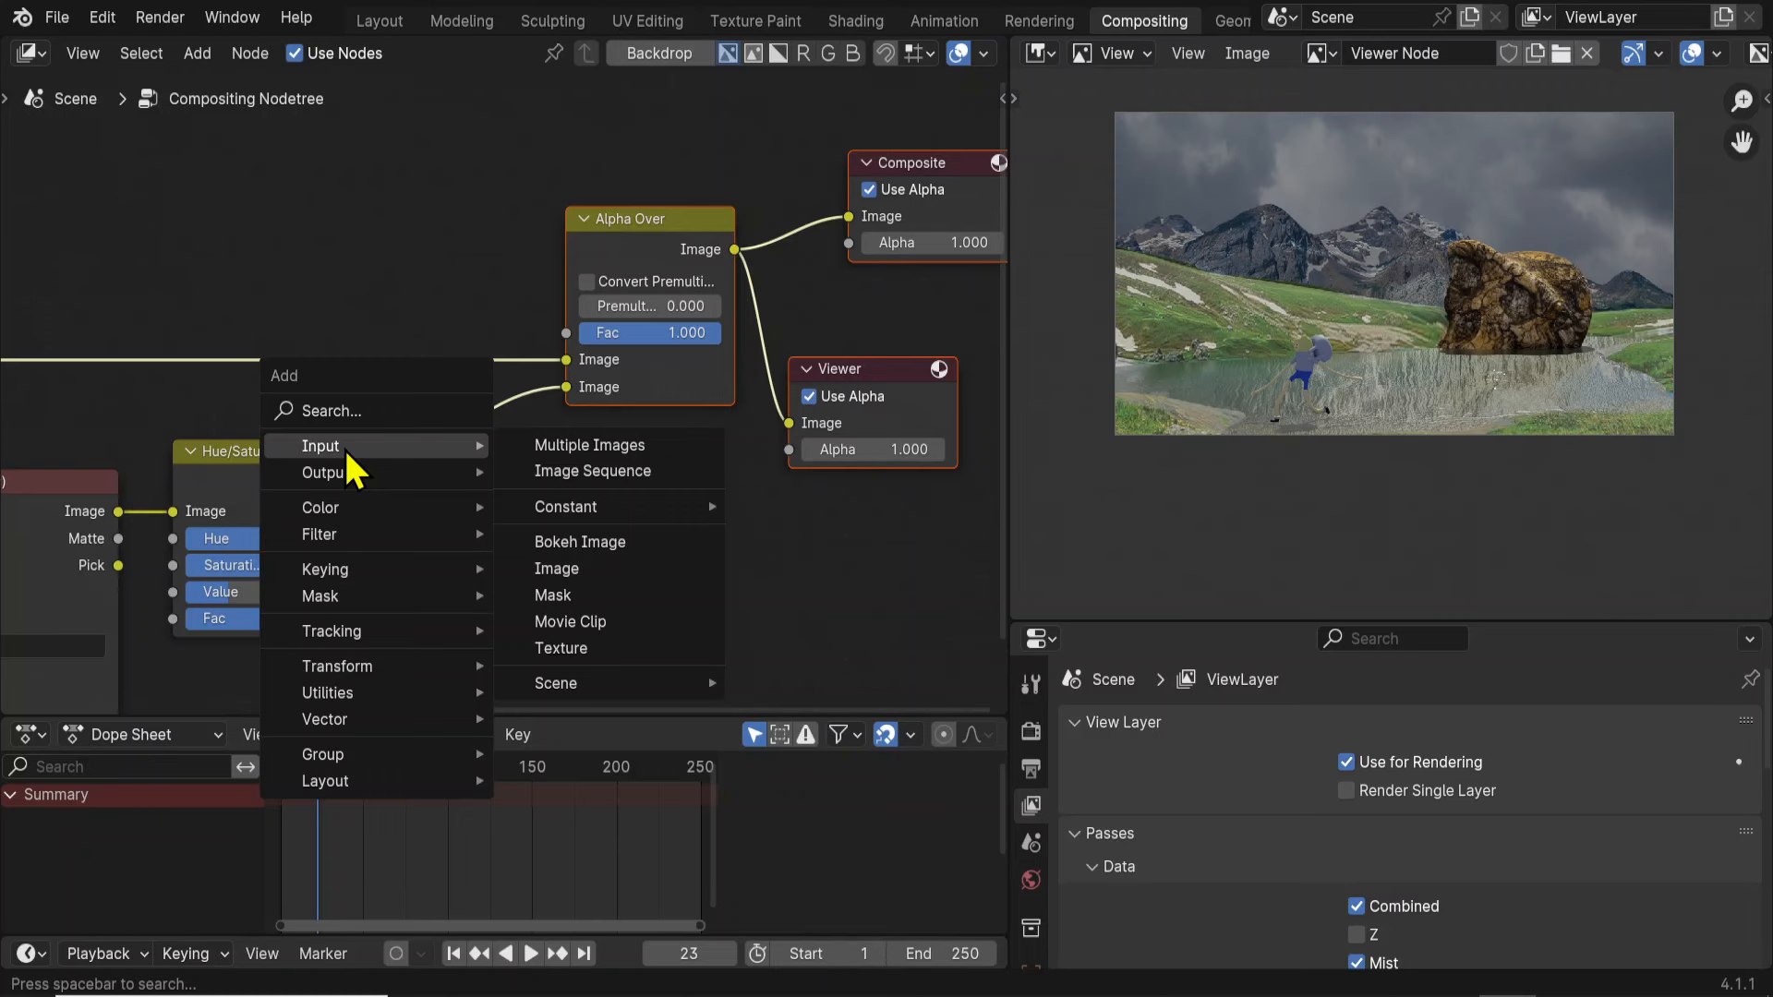
mouse_move(351, 509)
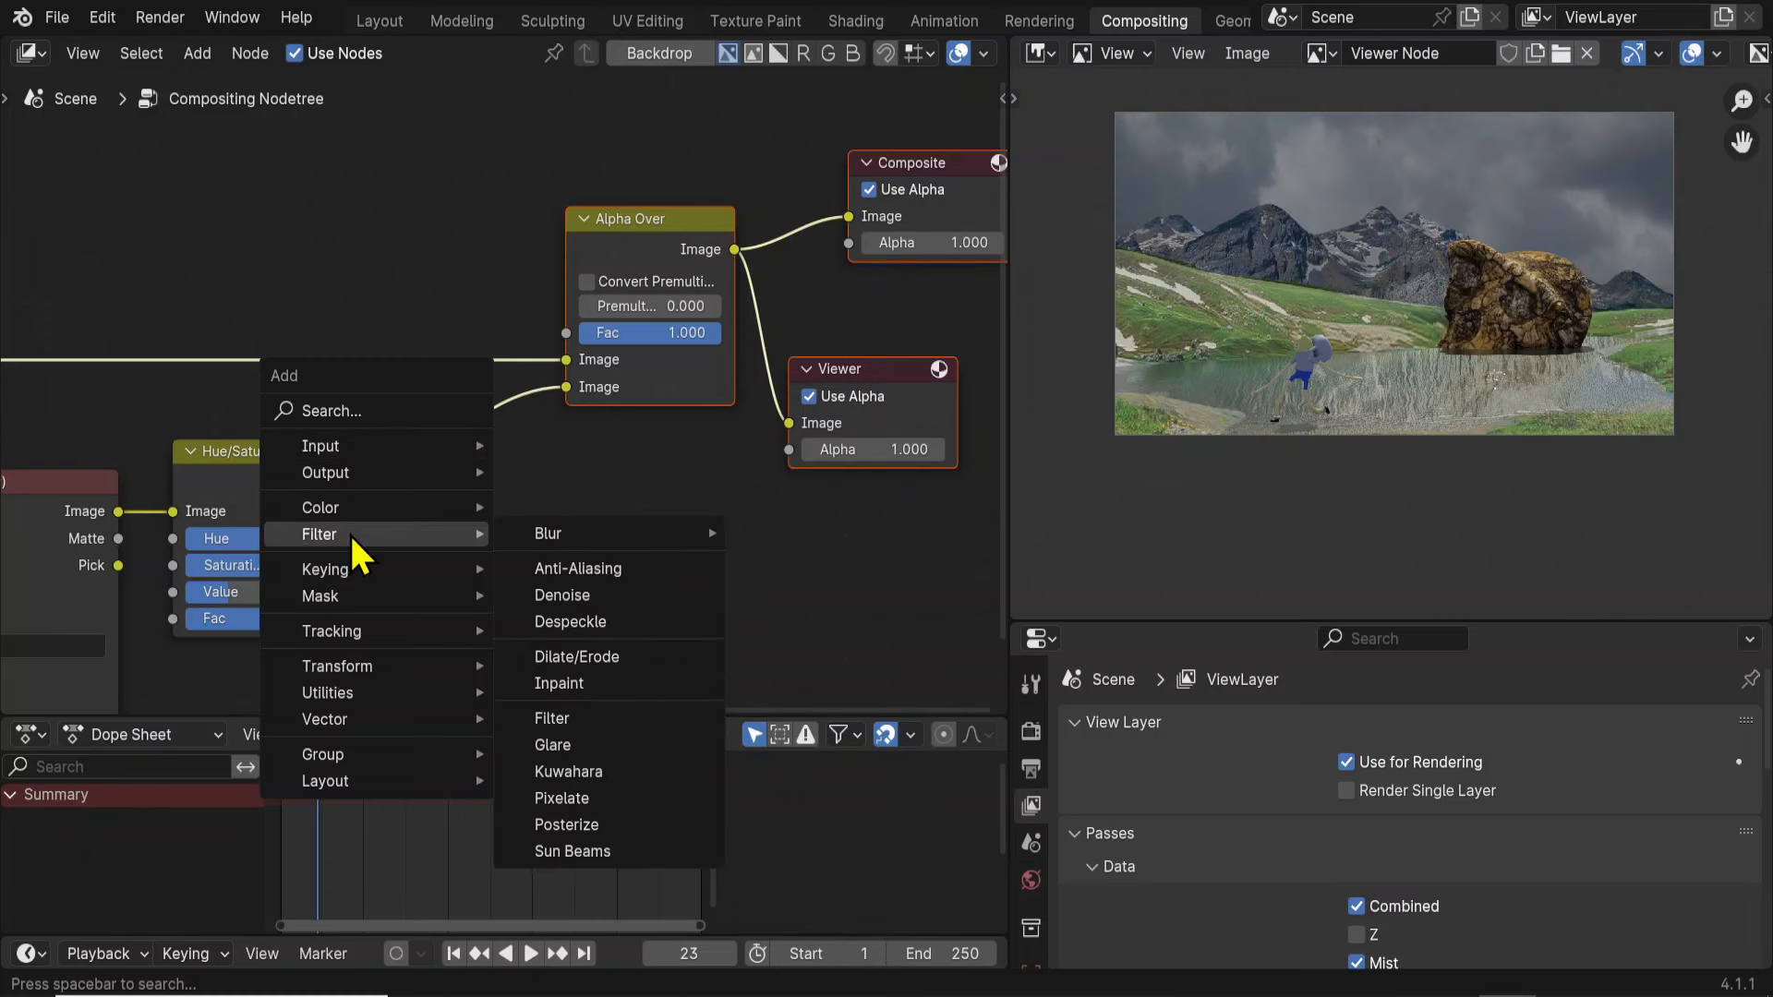
left_click(554, 745)
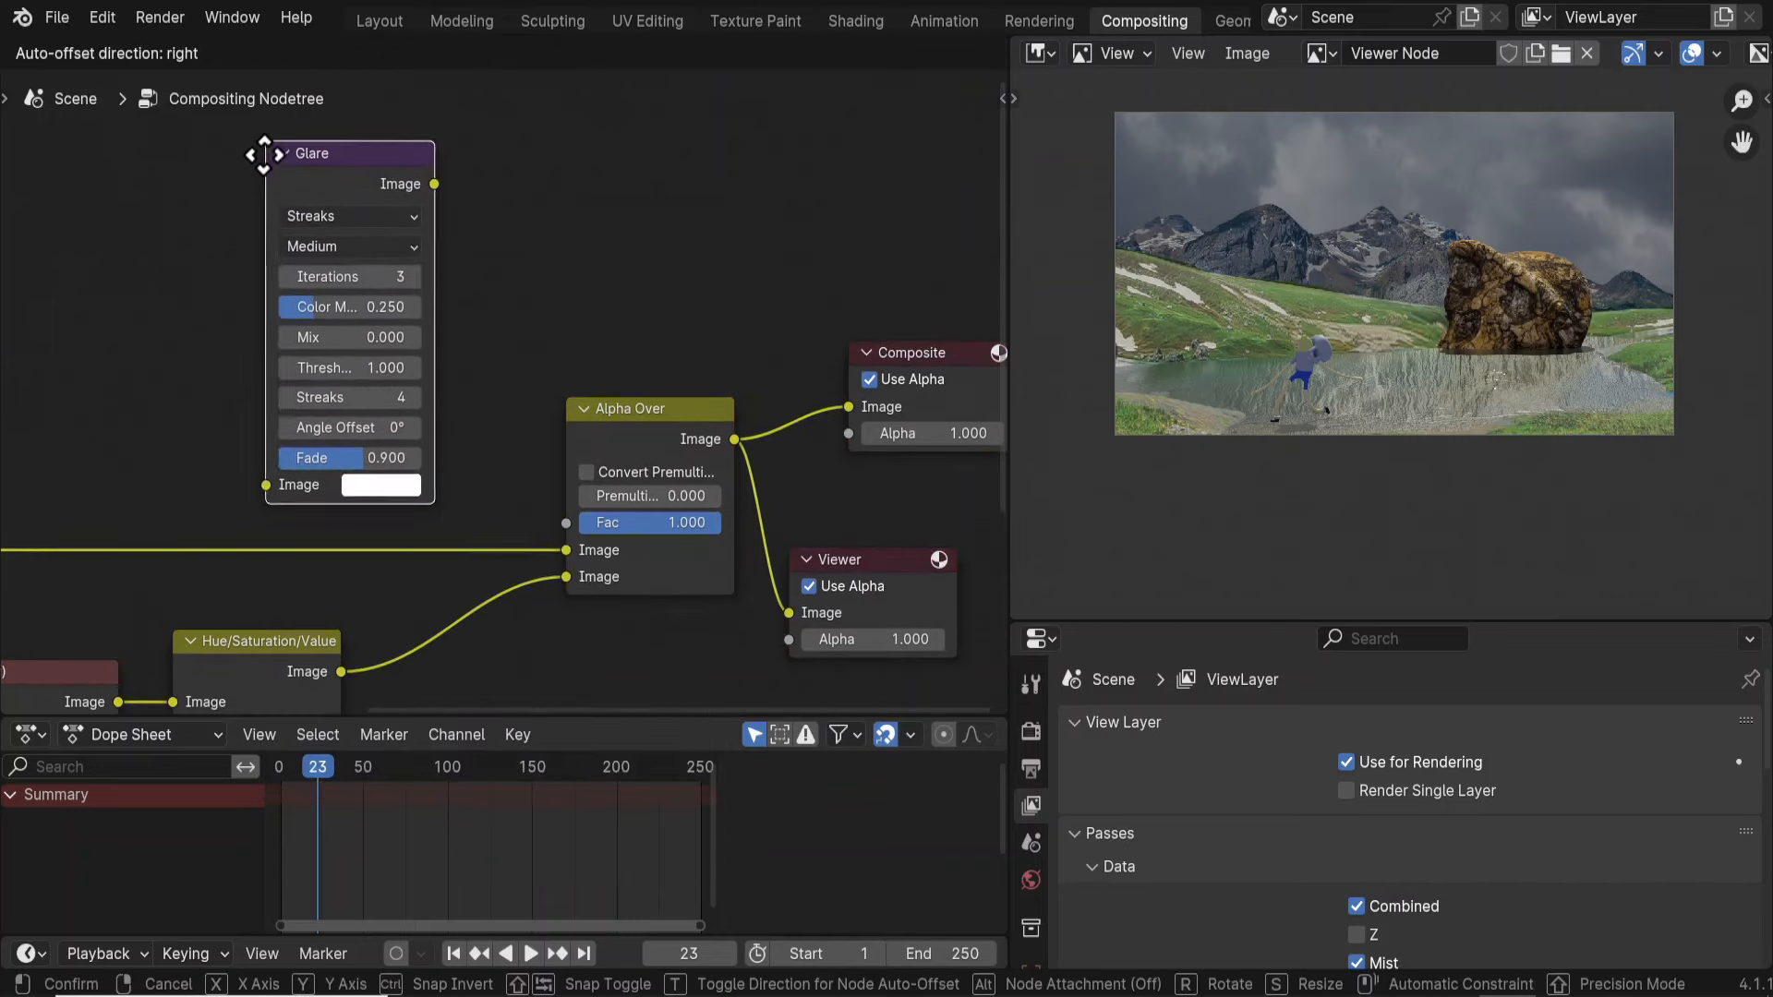
left_click(266, 241)
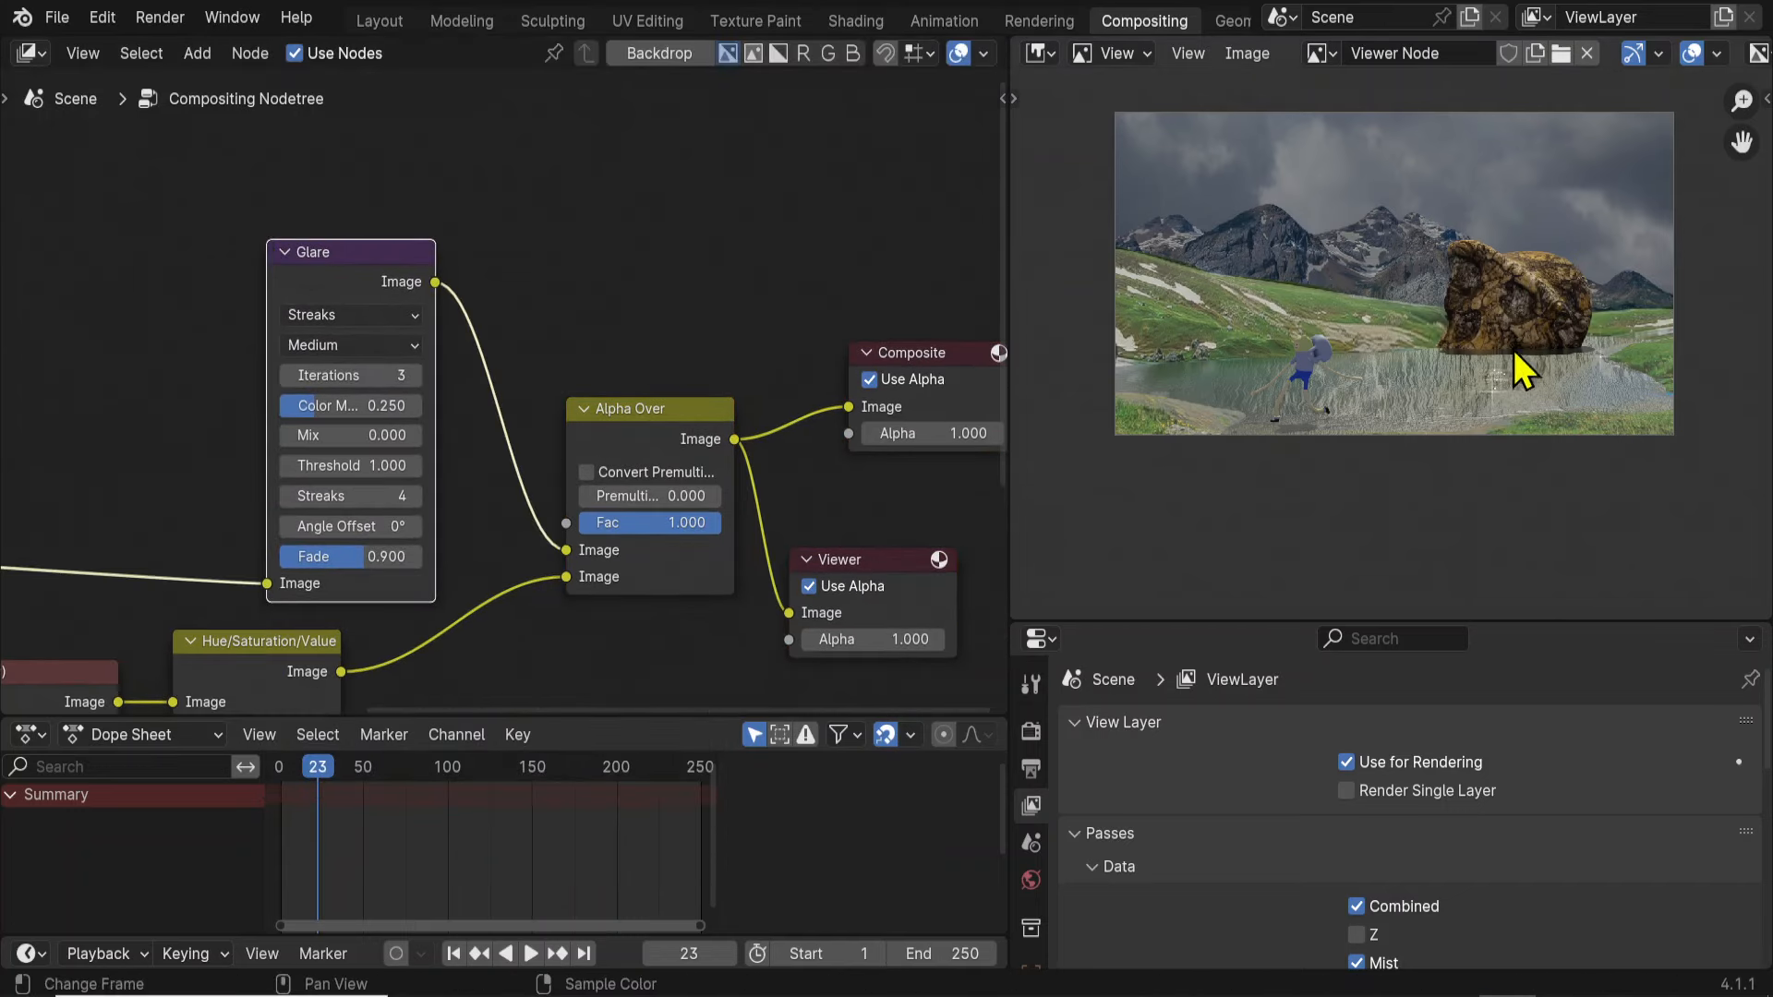
Set the Glare node's Color Modulation to 0.669 and Mix to 0.540 while checking the streaks on the water.
scroll(1500, 425, "up", 1)
scroll(1499, 425, "up", 3)
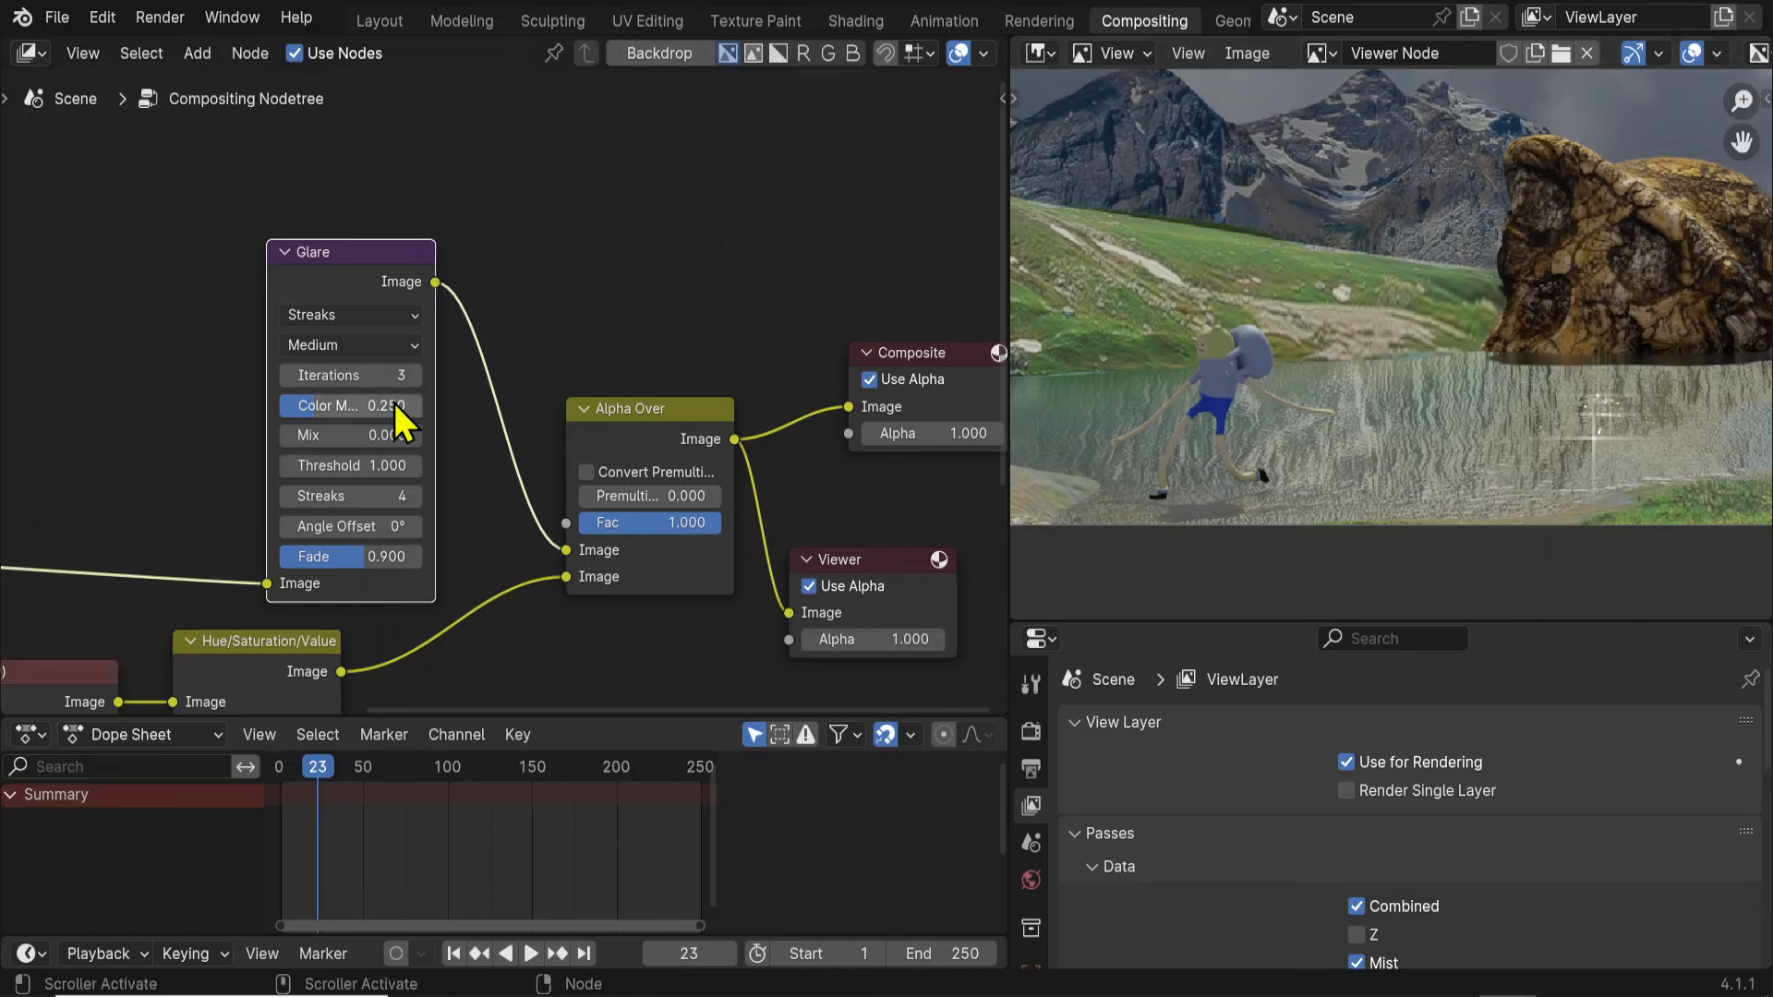
mouse_move(335, 417)
left_mouse_down()
mouse_move(367, 405)
mouse_move(416, 435)
mouse_move(366, 435)
mouse_move(388, 435)
left_mouse_up()
scroll(1305, 330, "down", 4)
scroll(1256, 480, "up", 2)
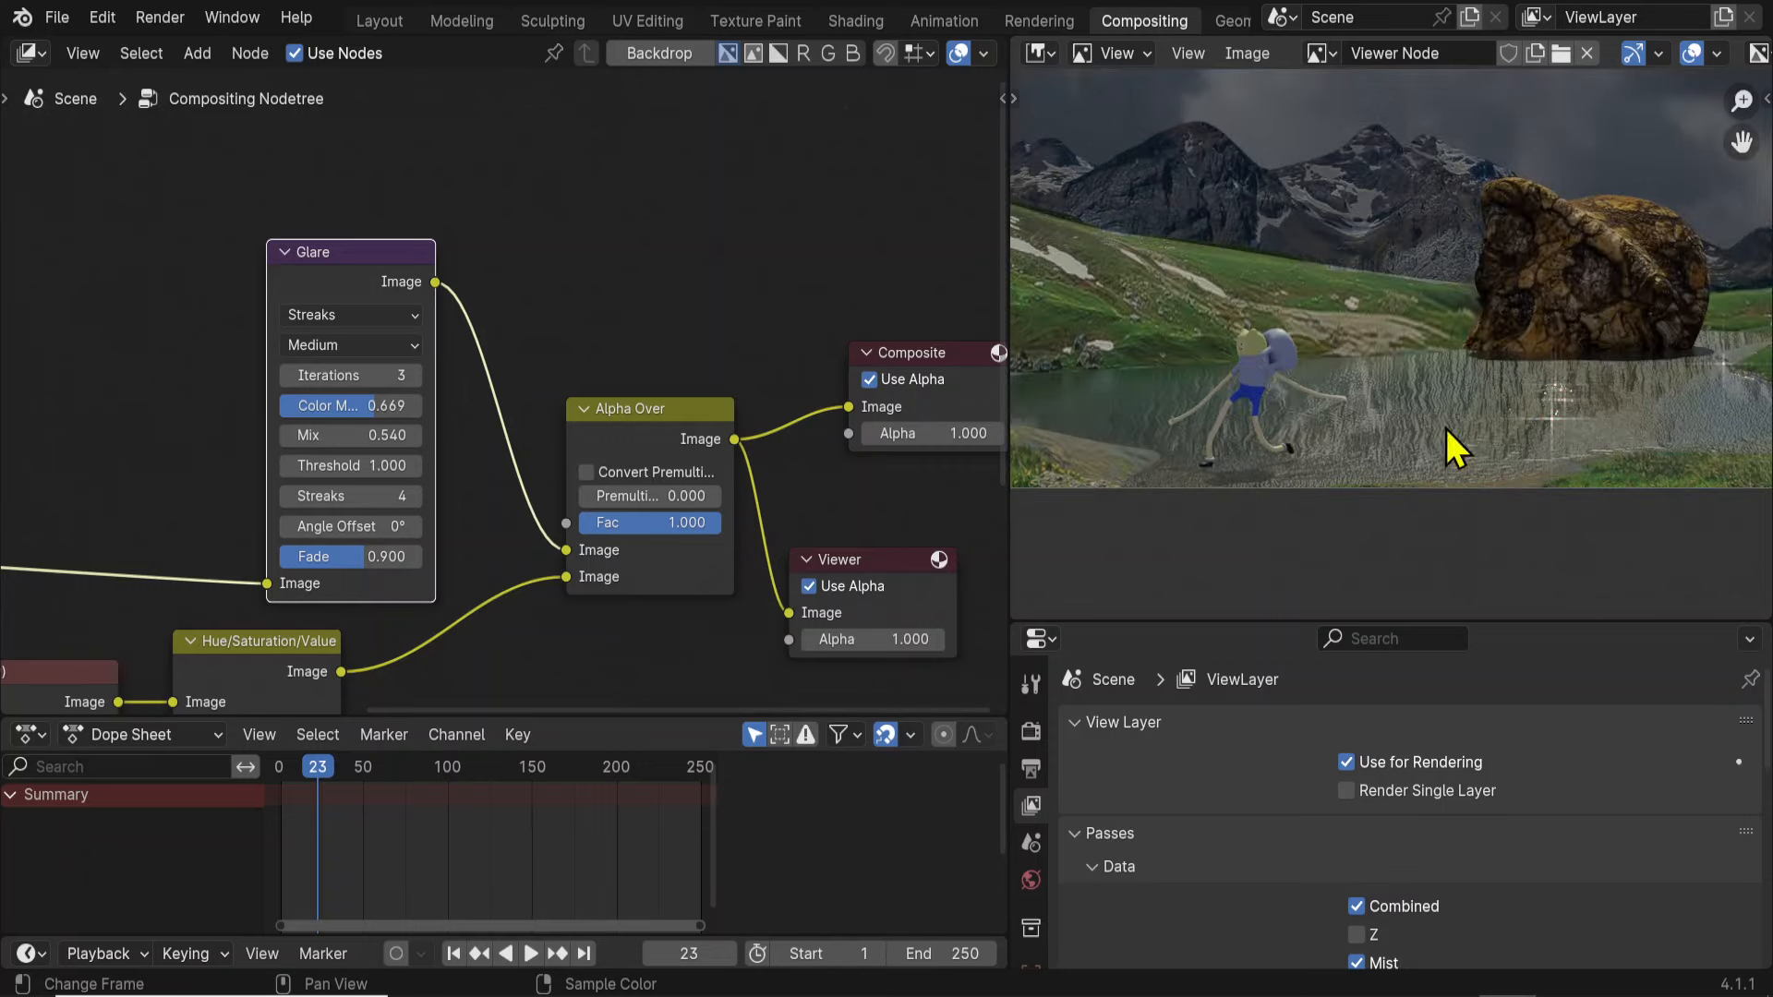
Review the corrected character in the composite, and tidy the Cryptomatte and Hue/Saturation/Value nodes beneath the Glare node.
scroll(542, 665, "down", 2)
middle_click_drag(542, 665, 578, 455)
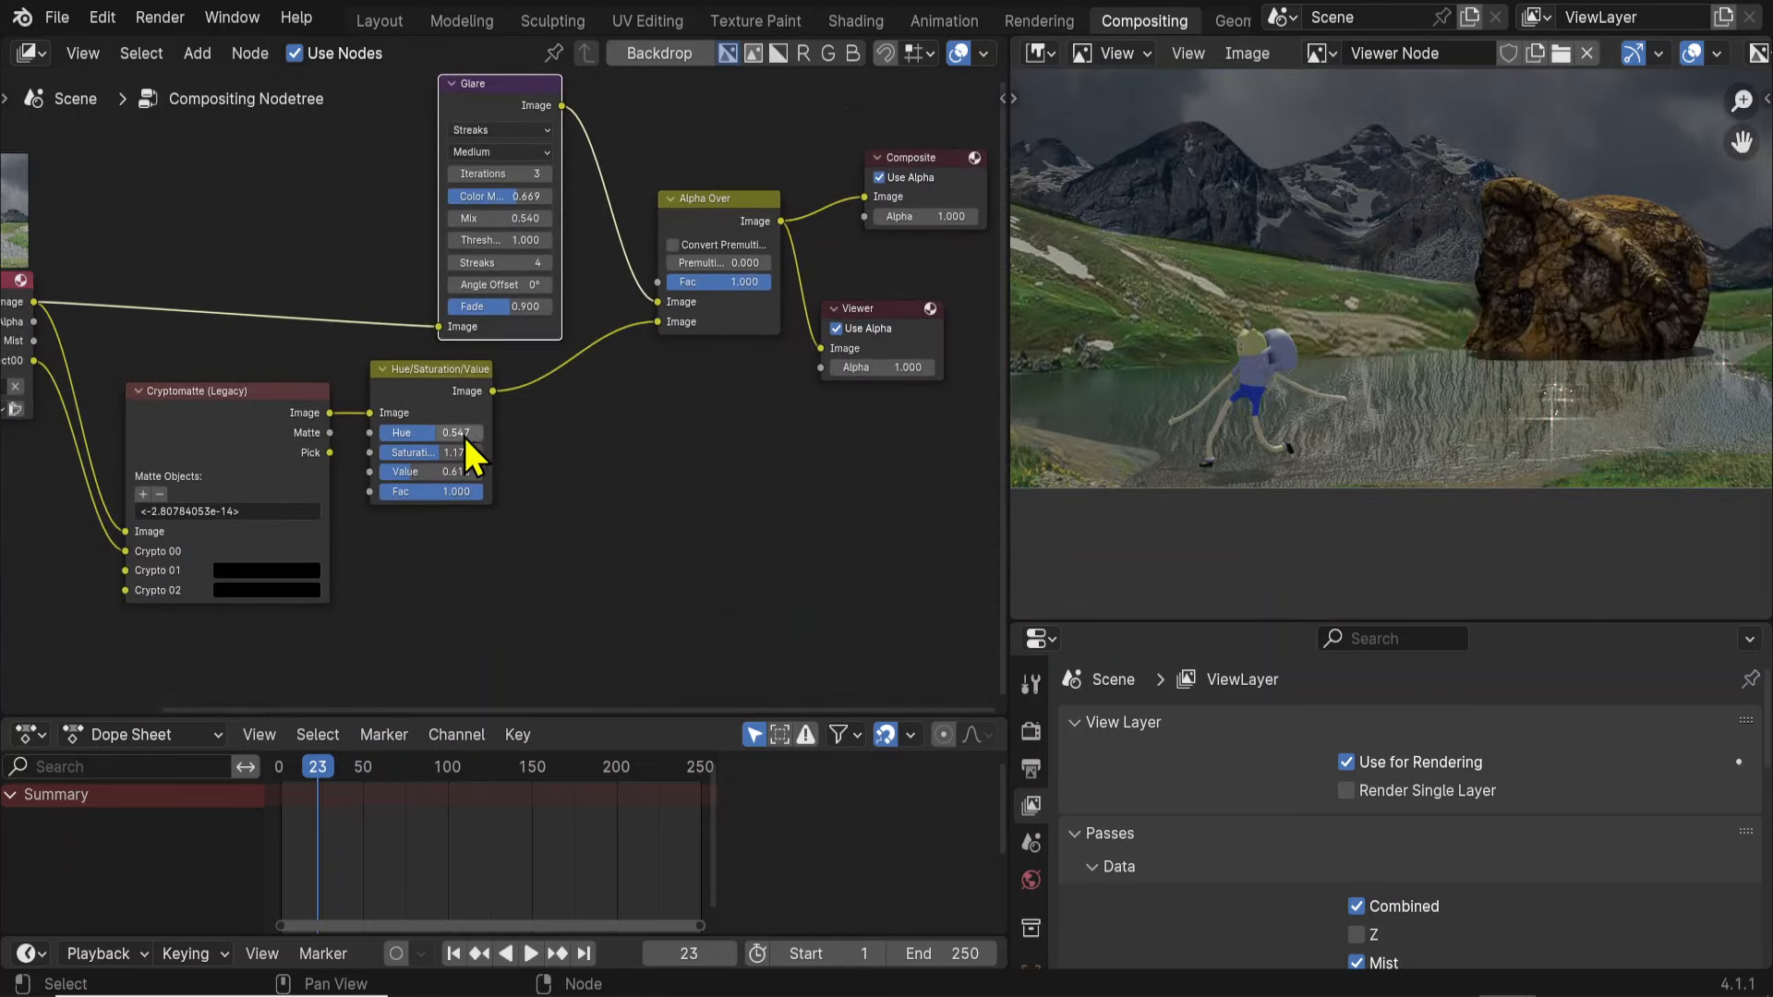
scroll(461, 434, "up", 3)
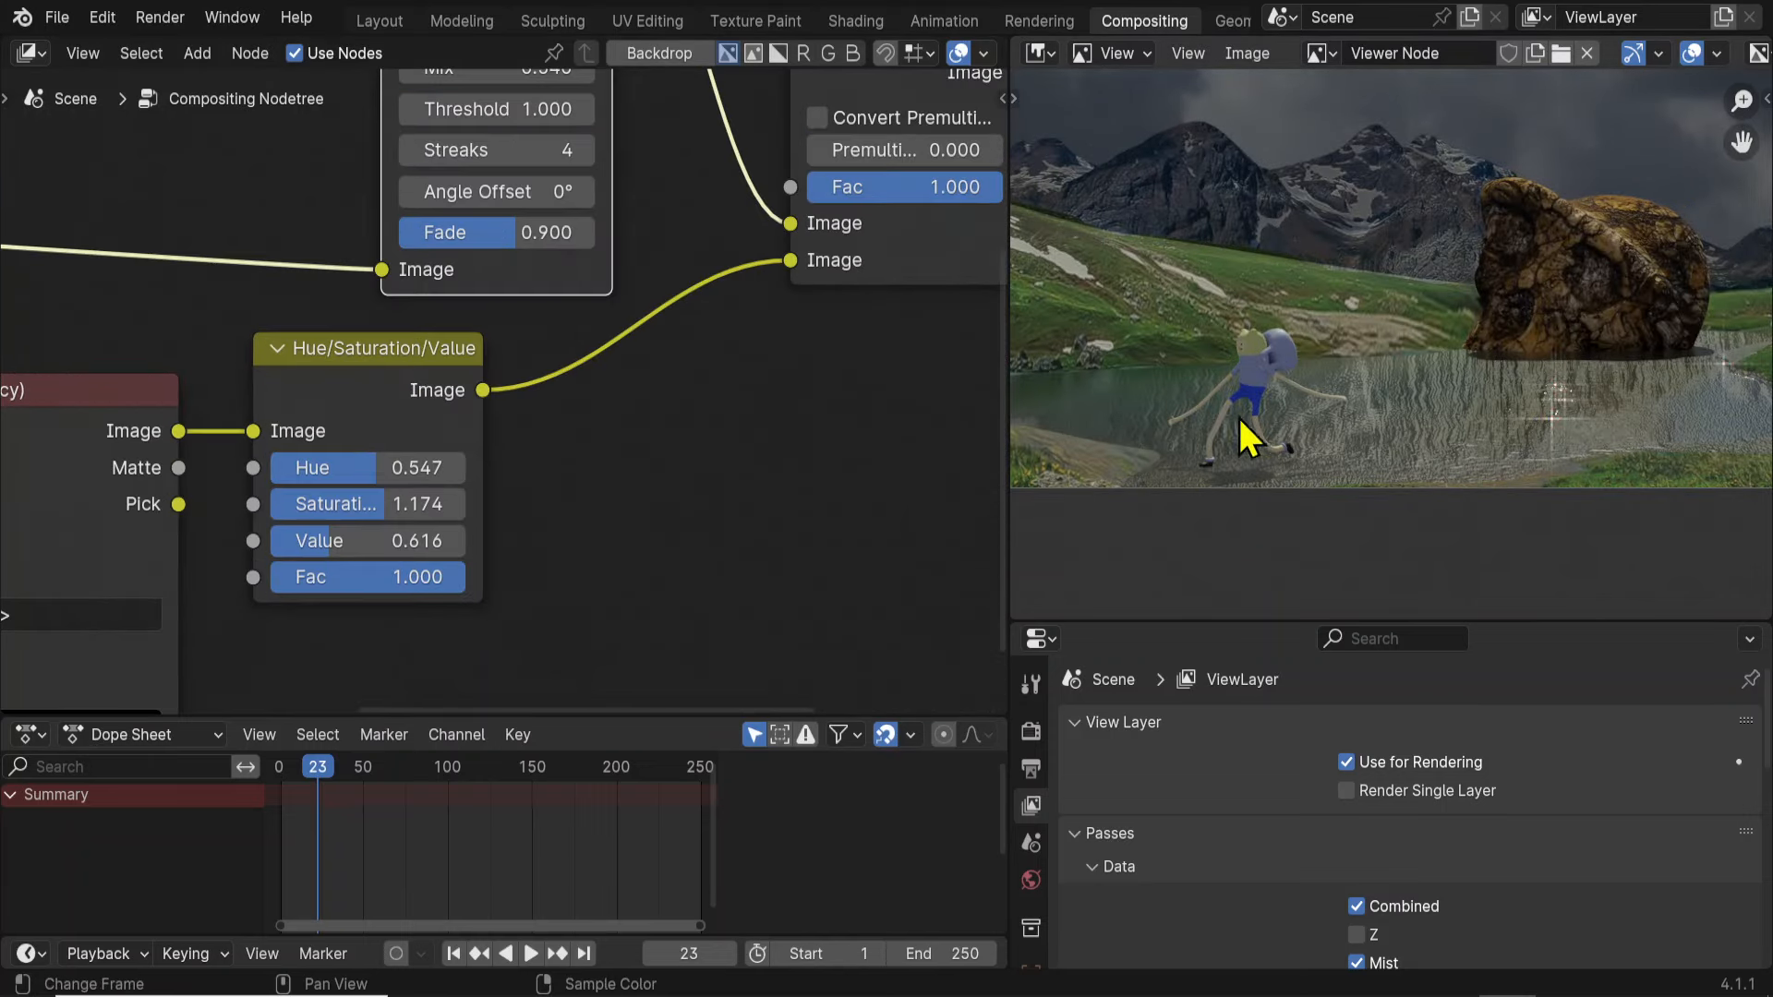
scroll(1240, 434, "down", 3)
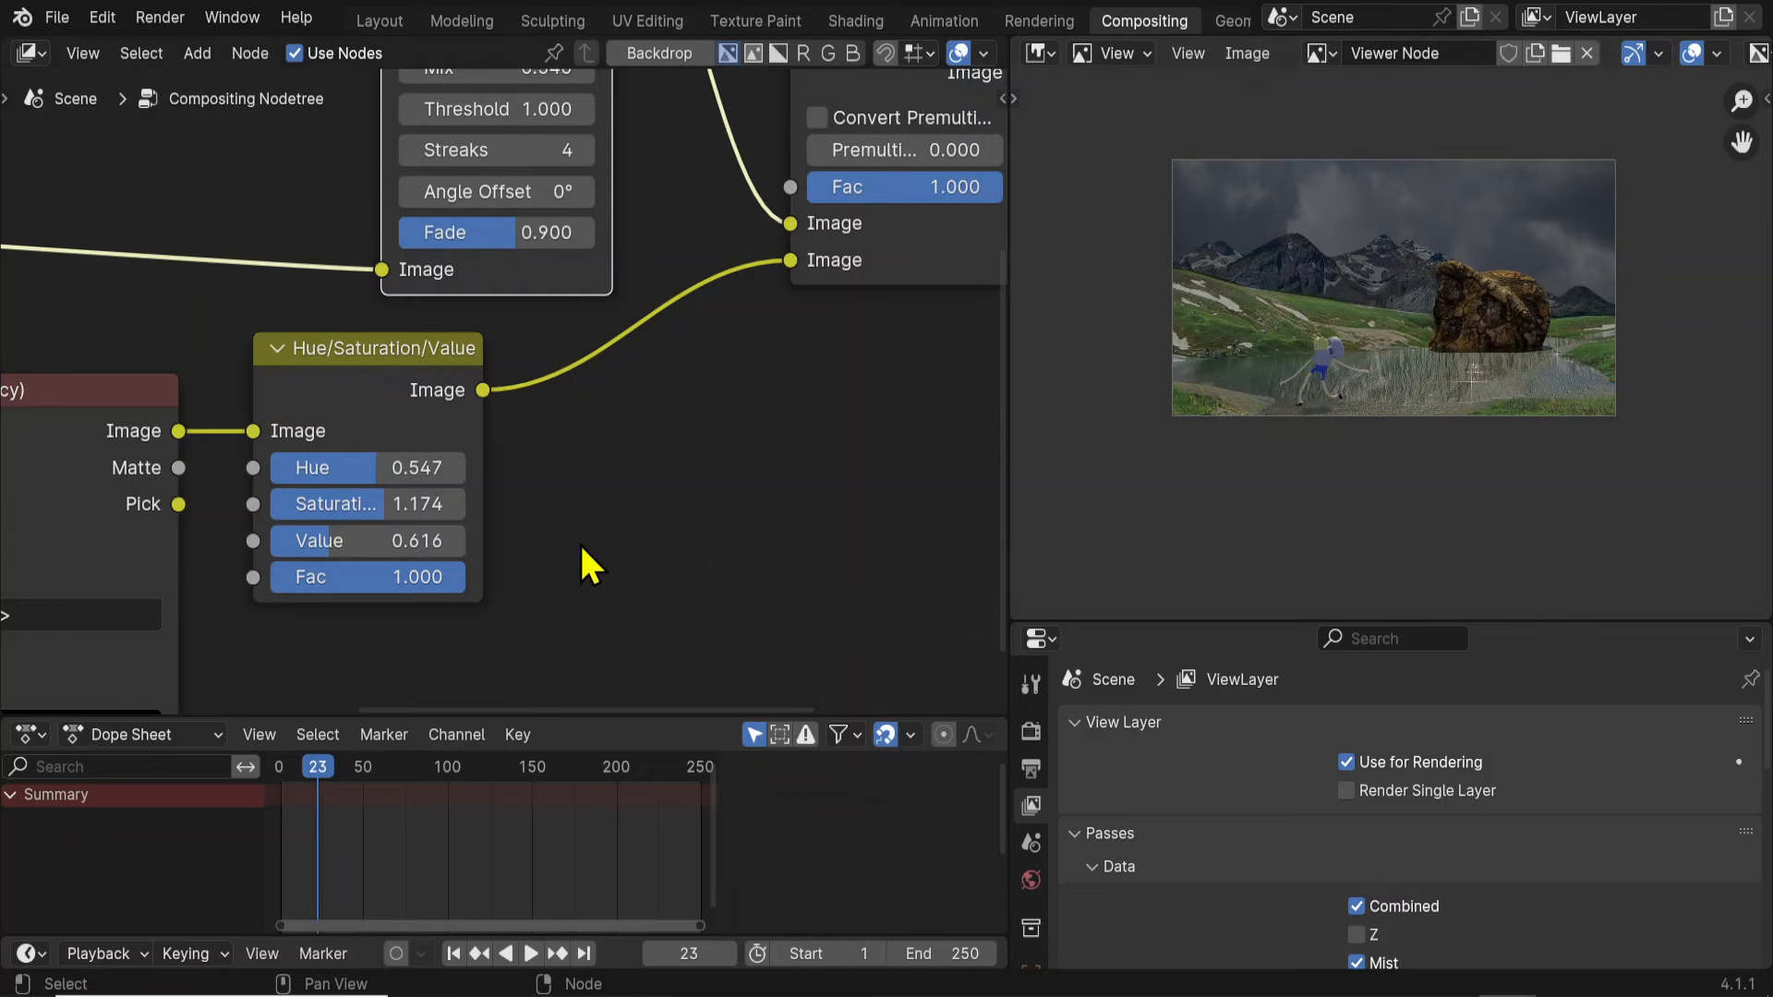
scroll(582, 566, "down", 3)
left_click_drag(270, 401, 337, 404)
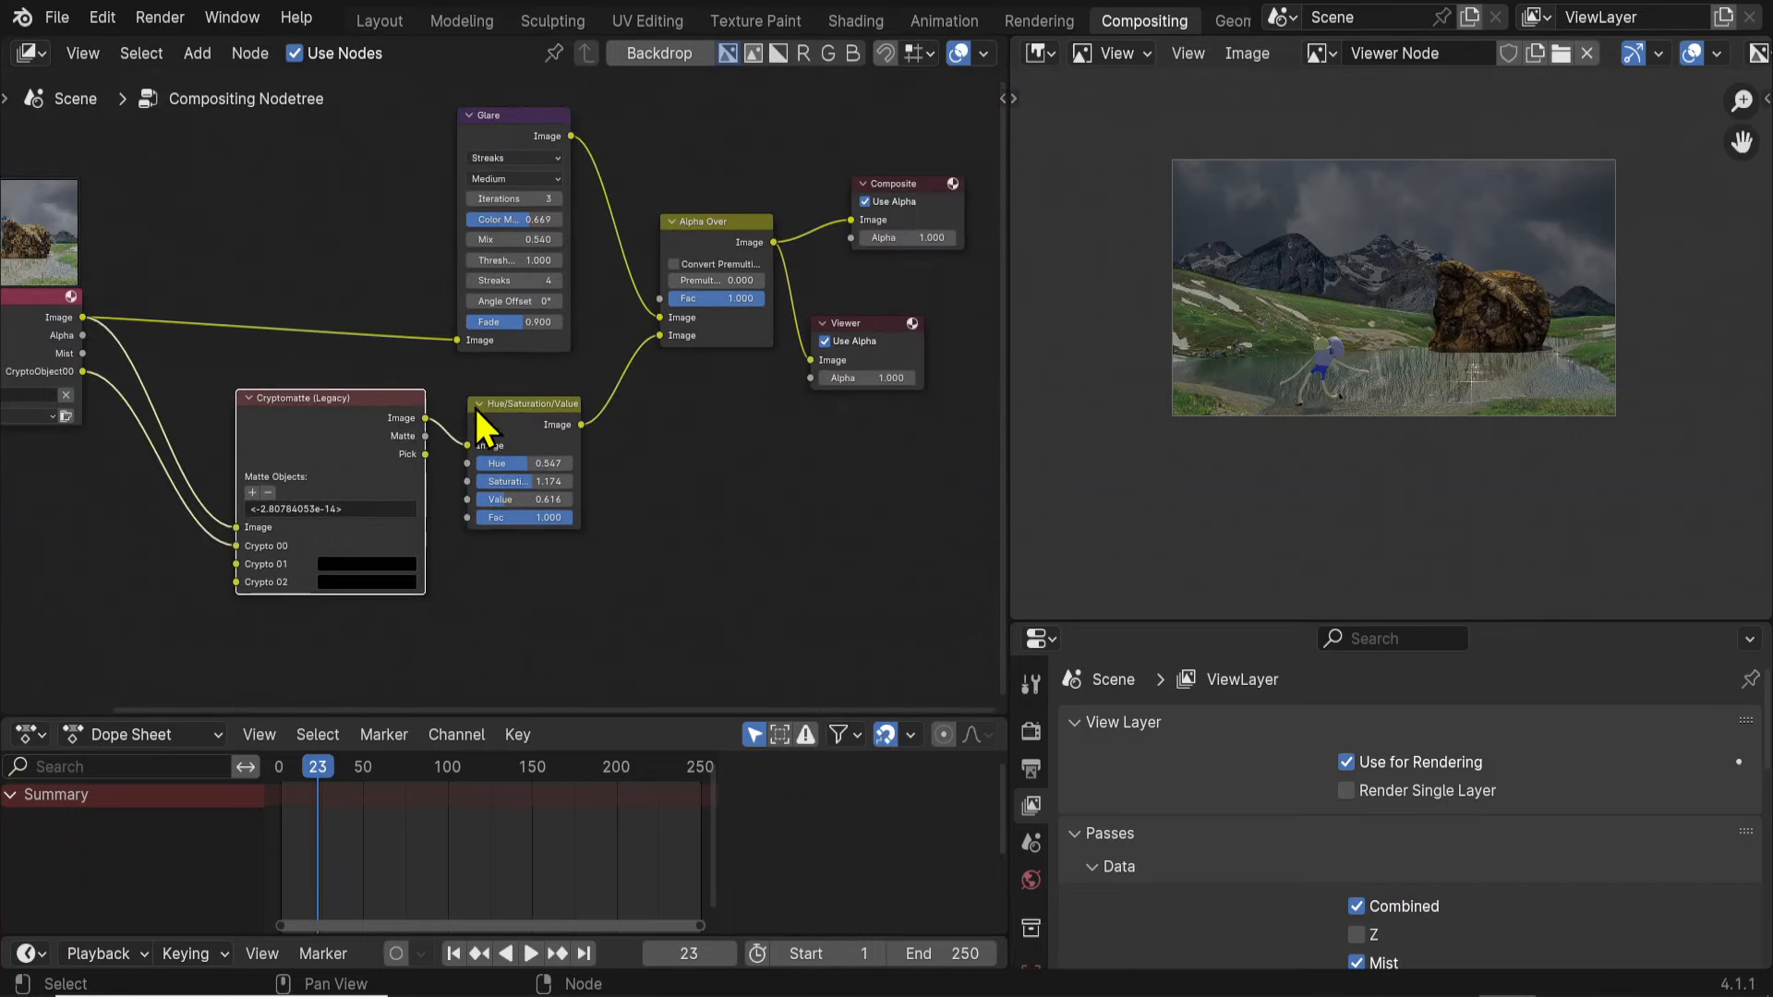
mouse_move(524, 403)
left_mouse_down()
mouse_move(554, 382)
mouse_move(520, 390)
left_mouse_up()
Space the Composite and Viewer nodes farther away from Alpha Over, inspecting the glare and character up close in the preview.
scroll(794, 491, "up", 3)
middle_click_drag(797, 477, 590, 529)
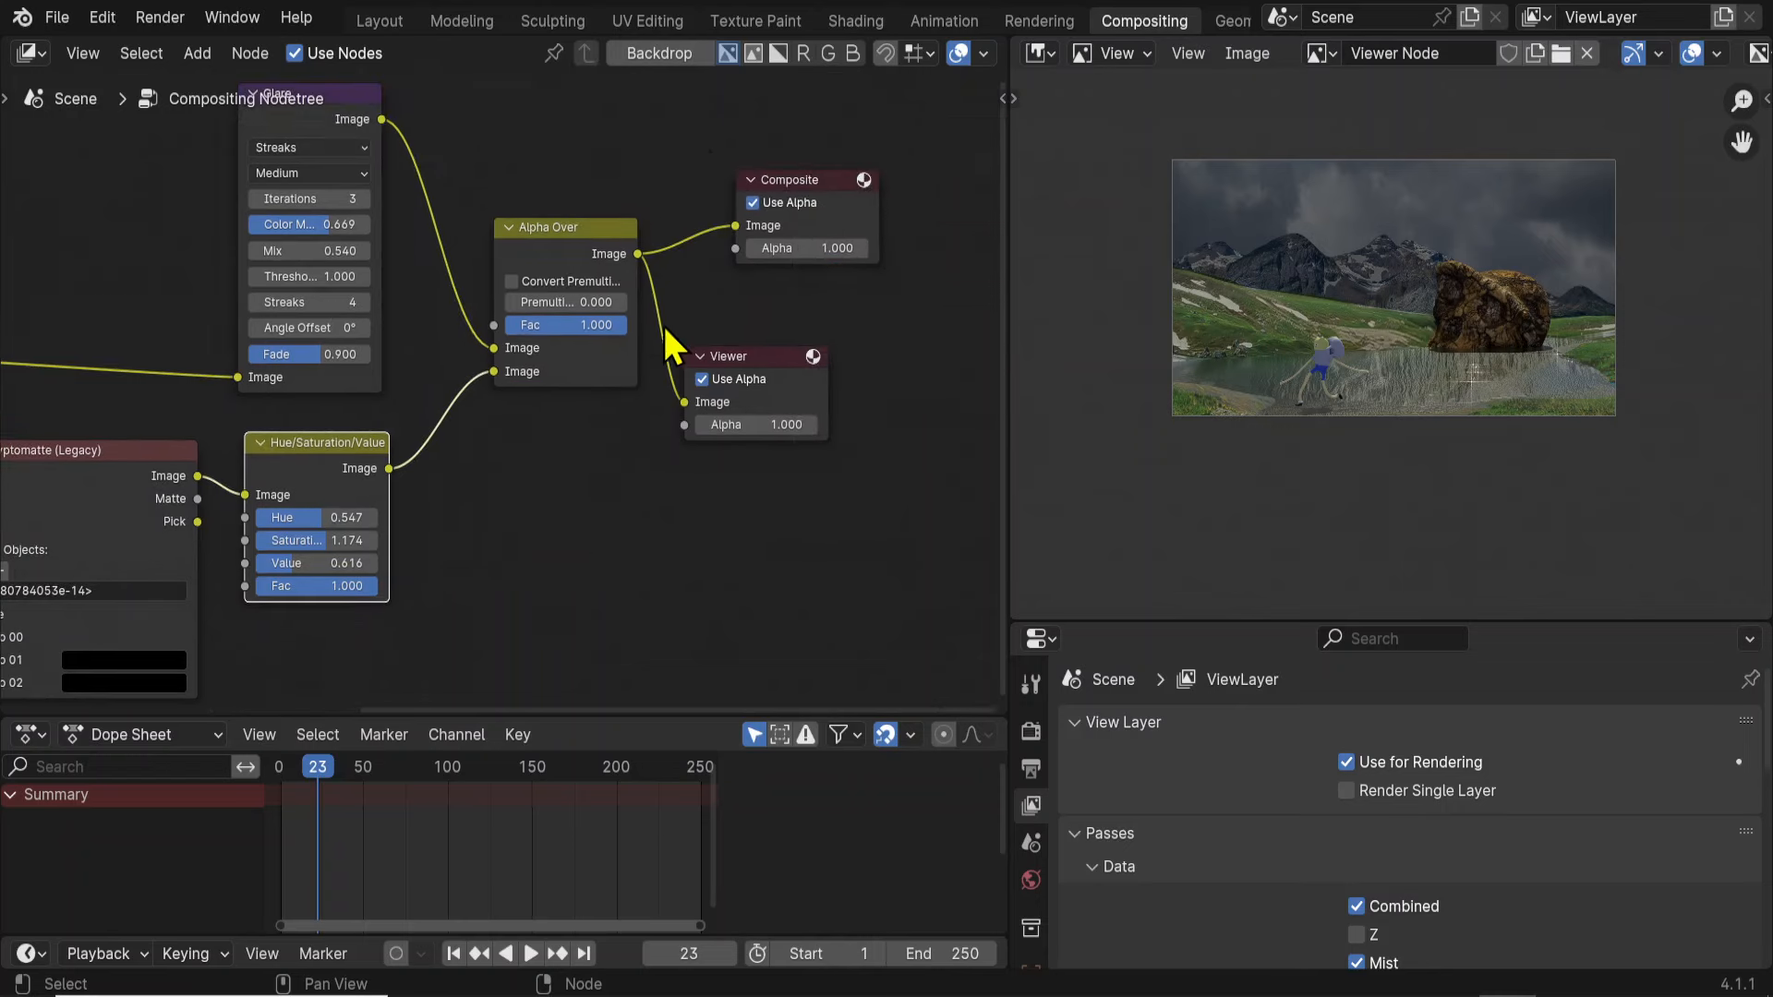
left_click_drag(663, 120, 816, 442)
left_click_drag(774, 362, 854, 346)
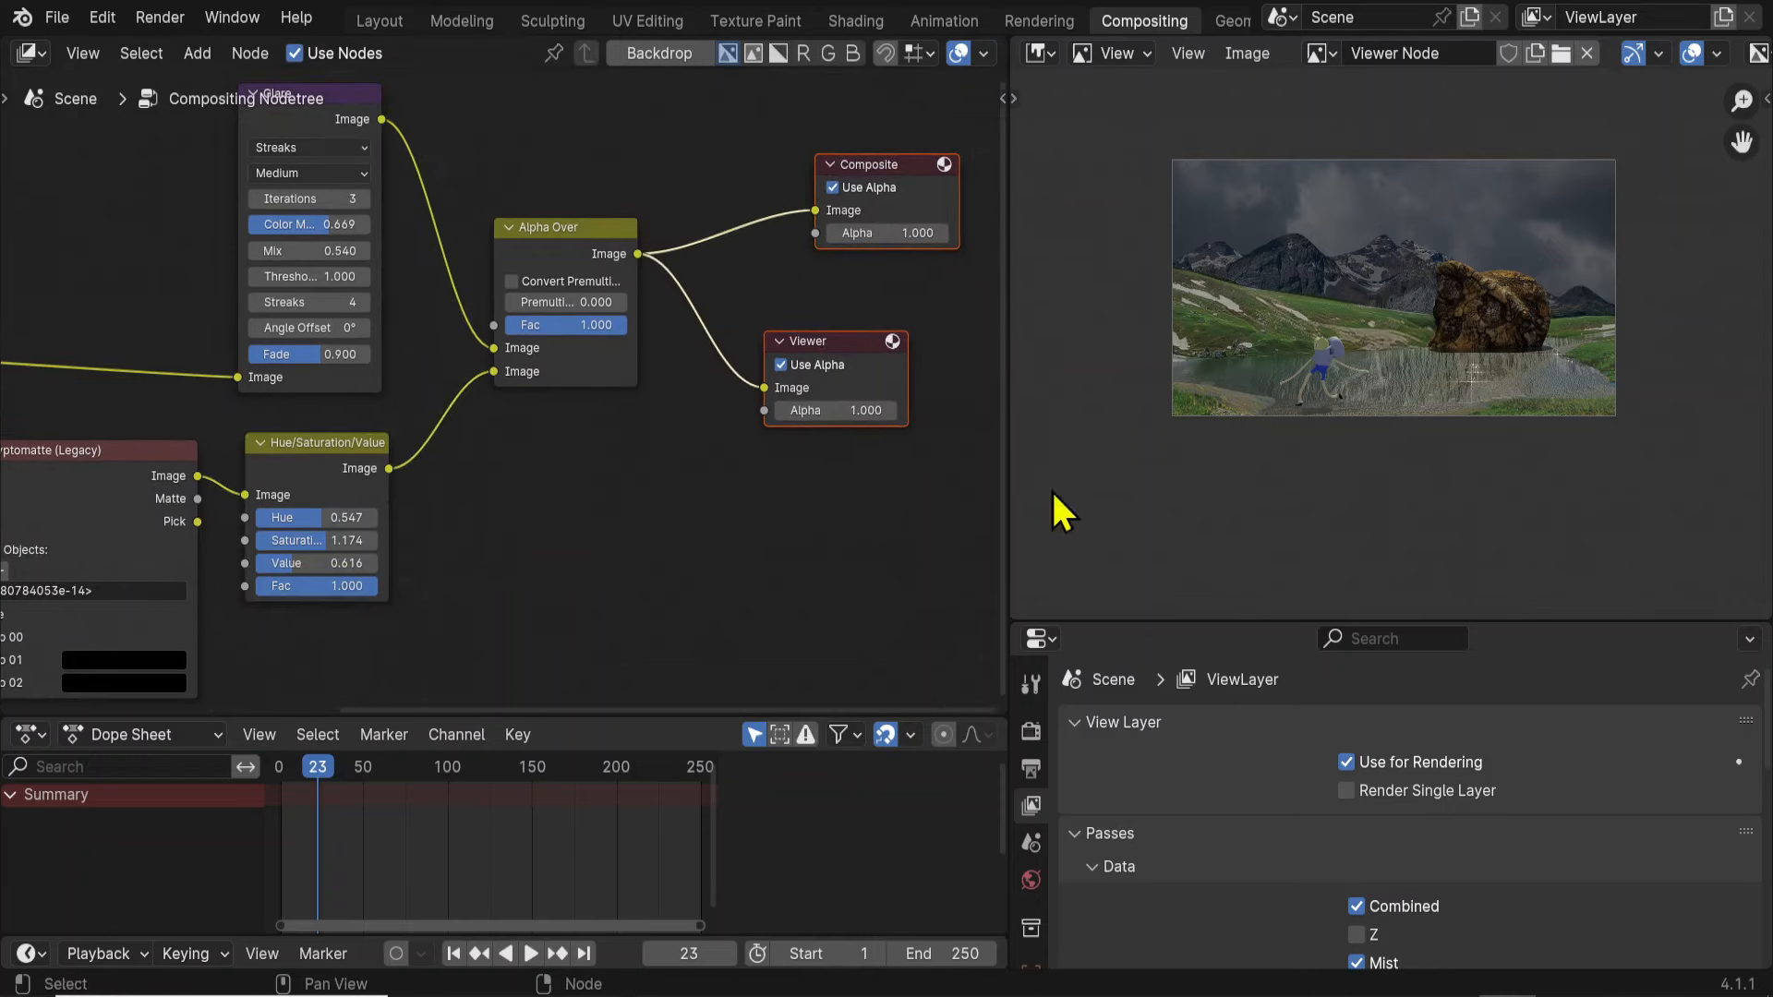
scroll(1453, 422, "up", 3)
scroll(1494, 460, "up", 3)
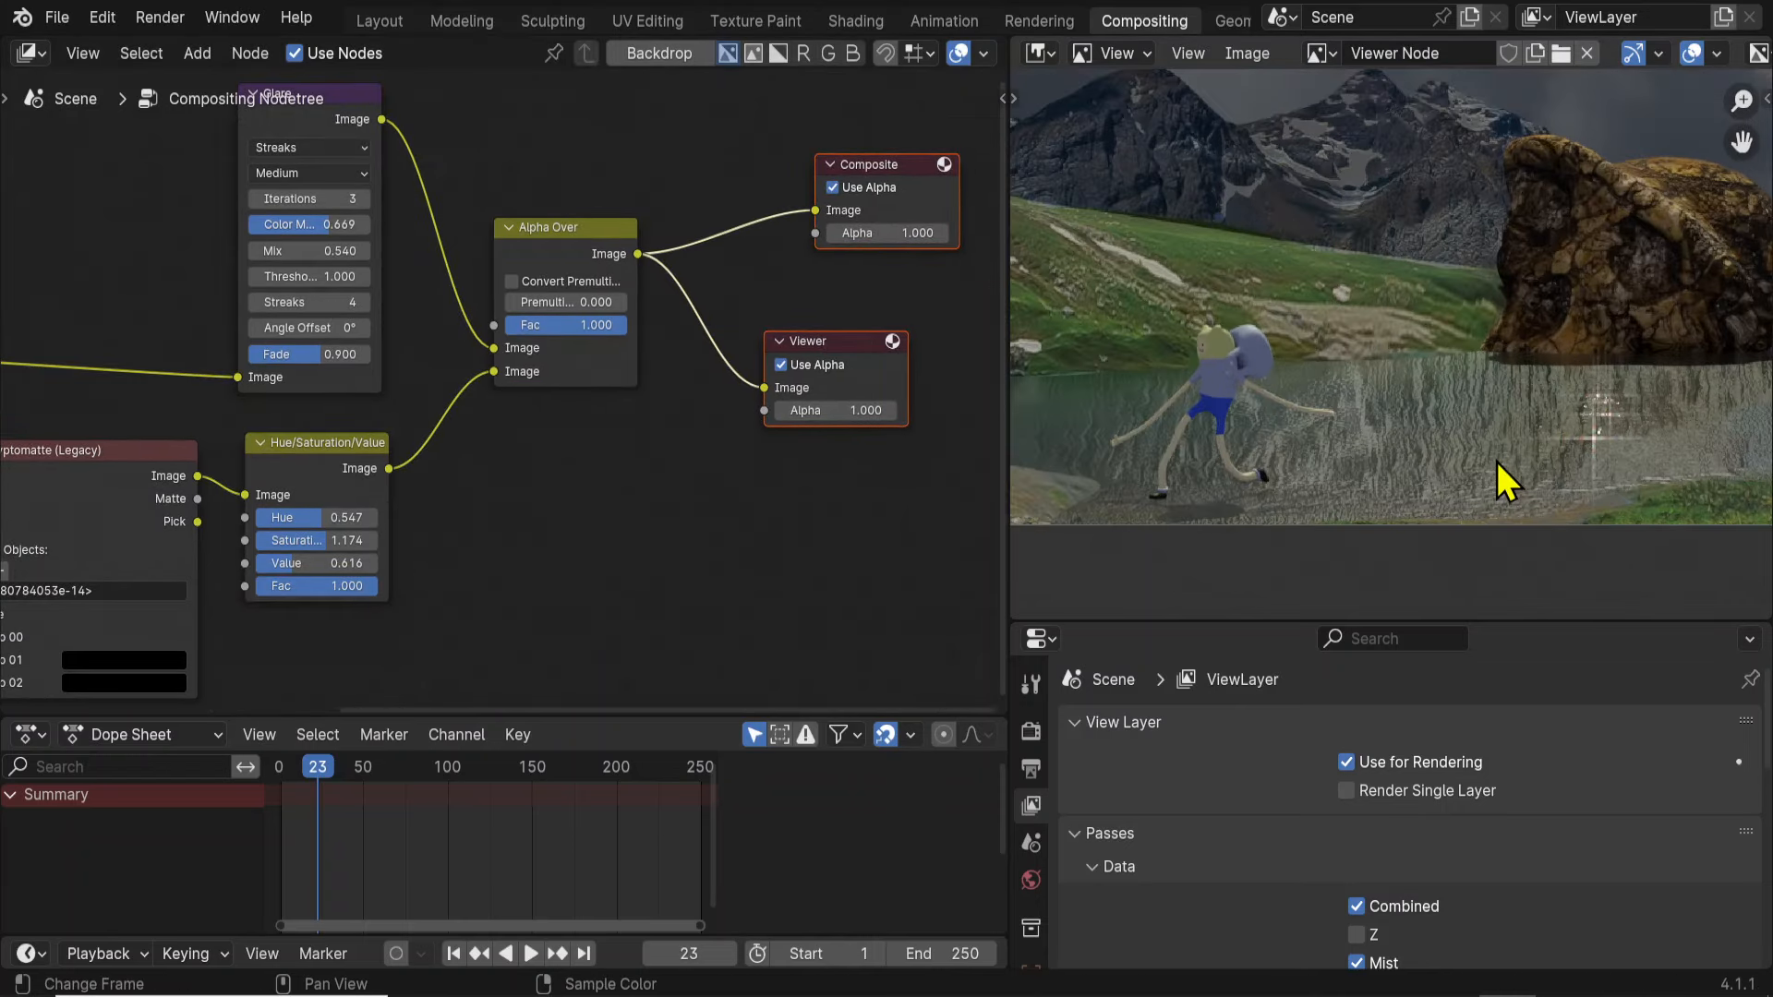
scroll(1335, 413, "down", 2)
middle_click_drag(816, 442, 624, 429)
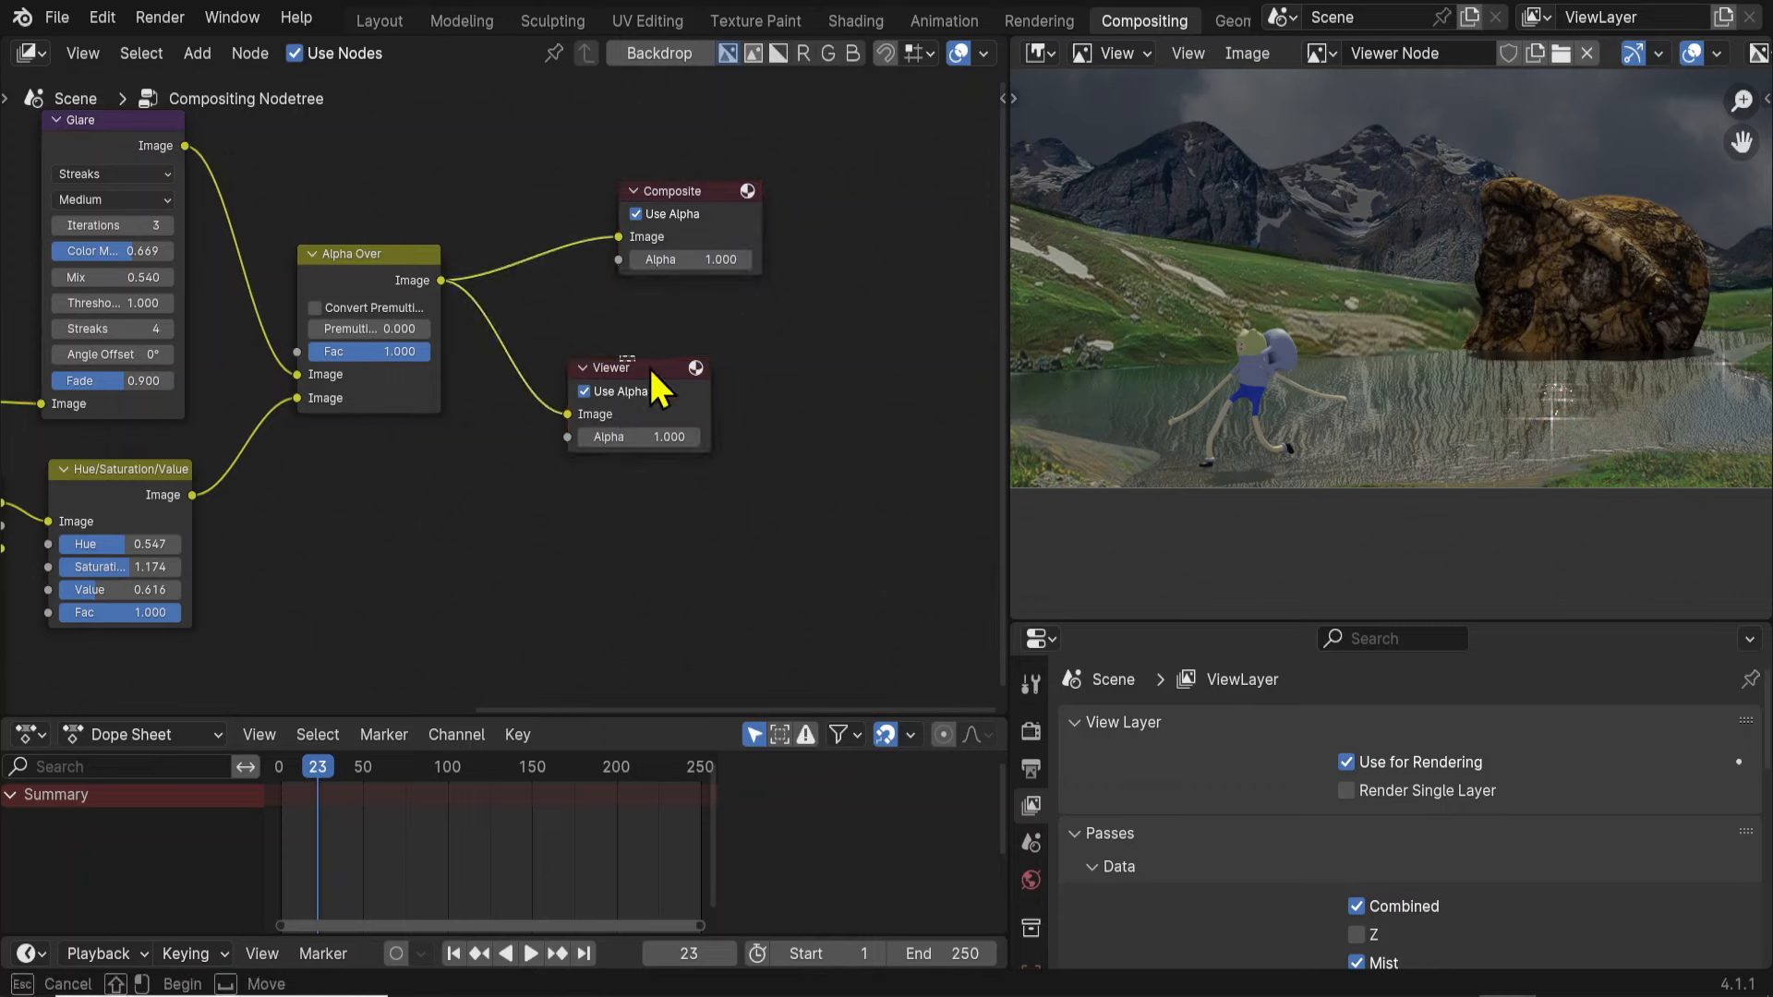
left_click_drag(679, 226, 766, 190)
left_click_drag(633, 376, 778, 344)
Add a File Output node below Alpha Over and connect the Hue/Saturation/Value Image output to its Image input.
key("shift+a")
mouse_move(613, 446)
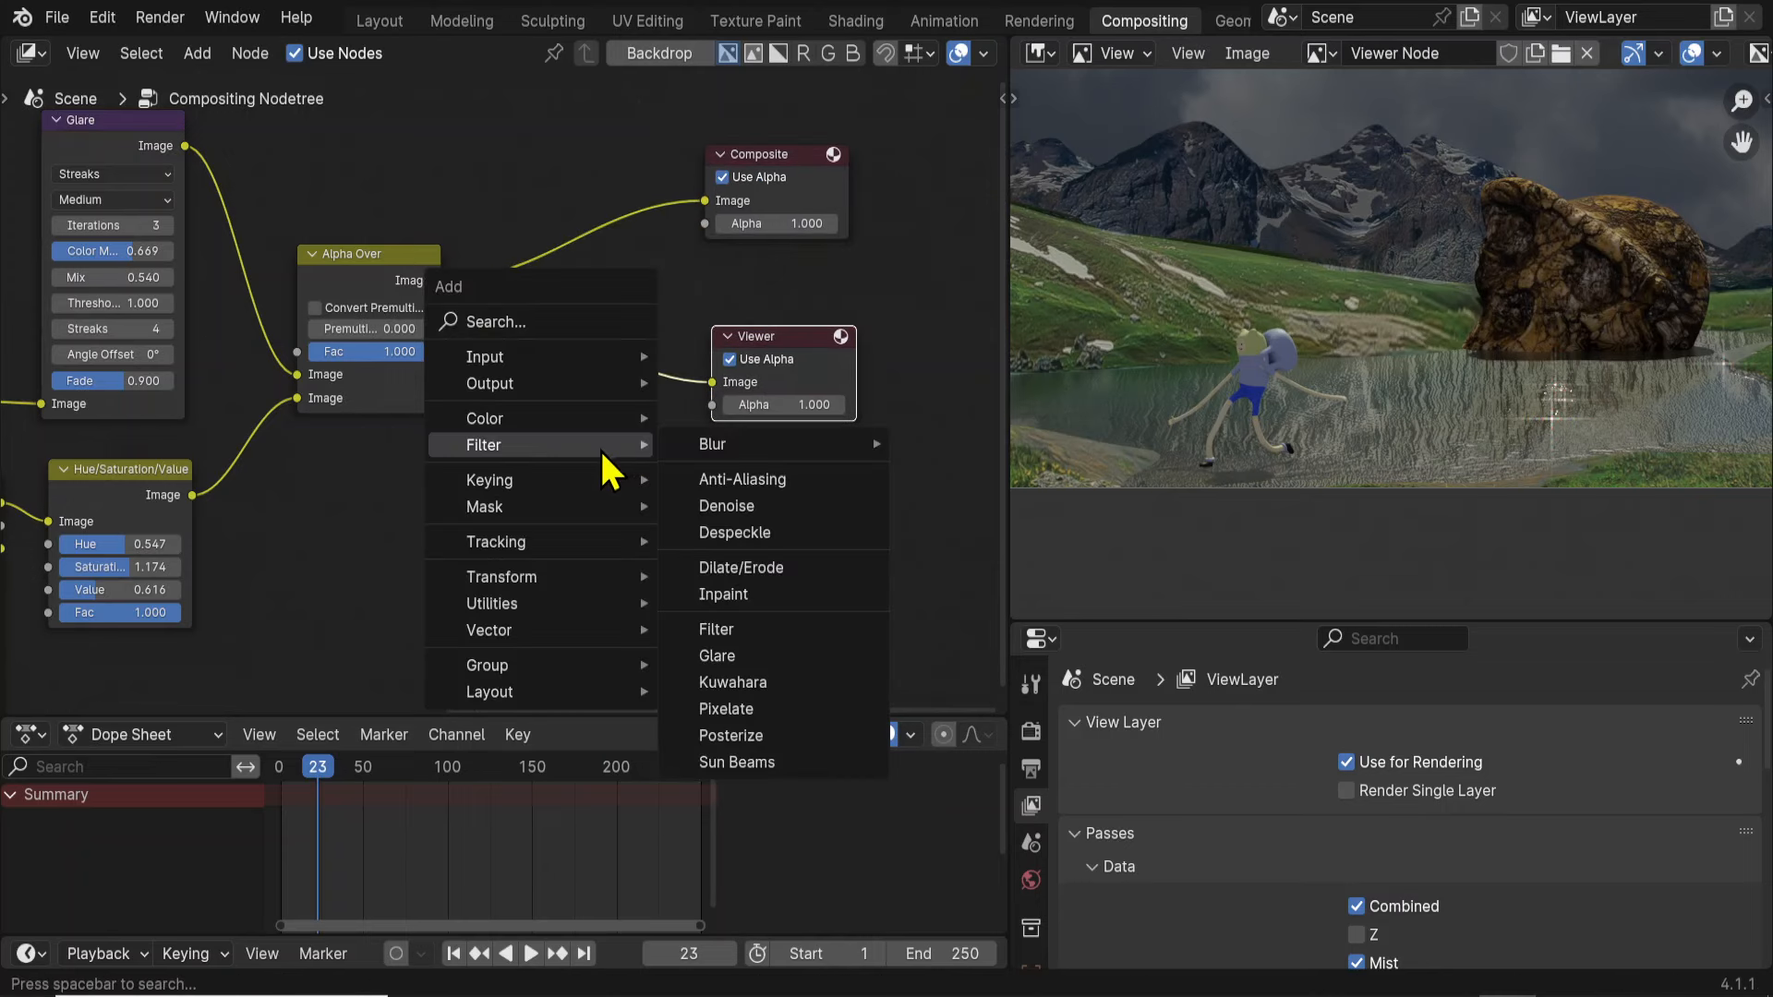
mouse_move(520, 388)
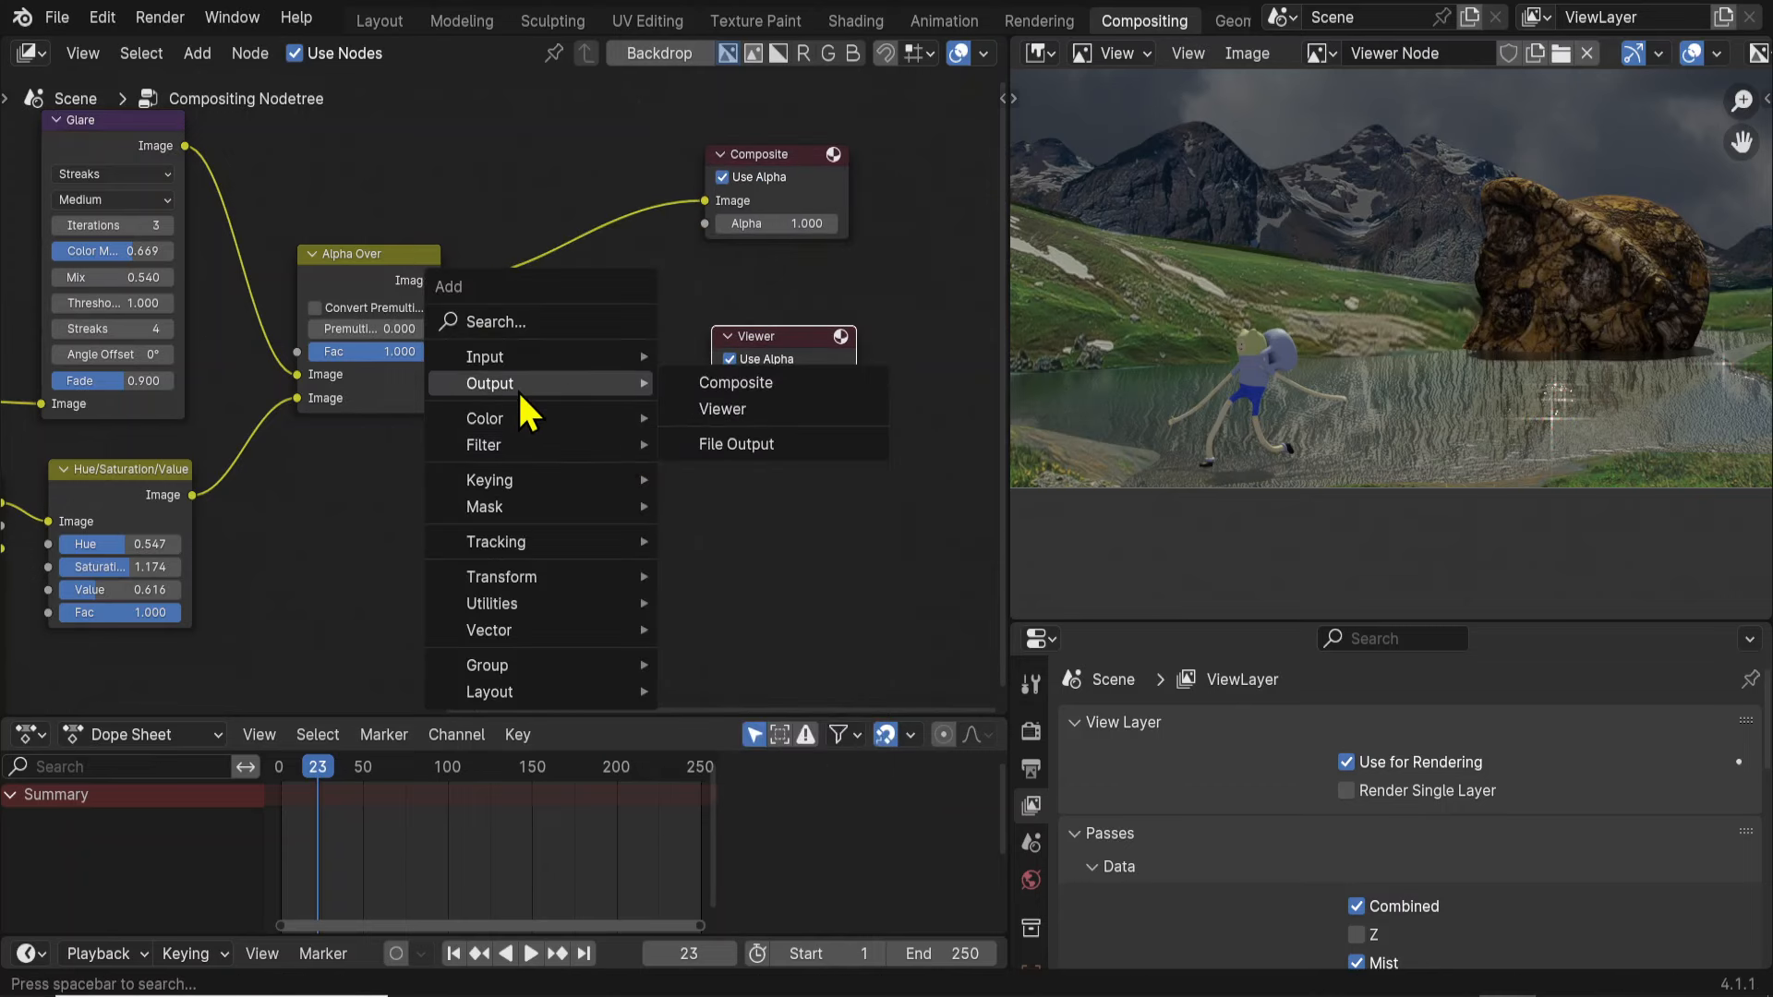
left_click(771, 444)
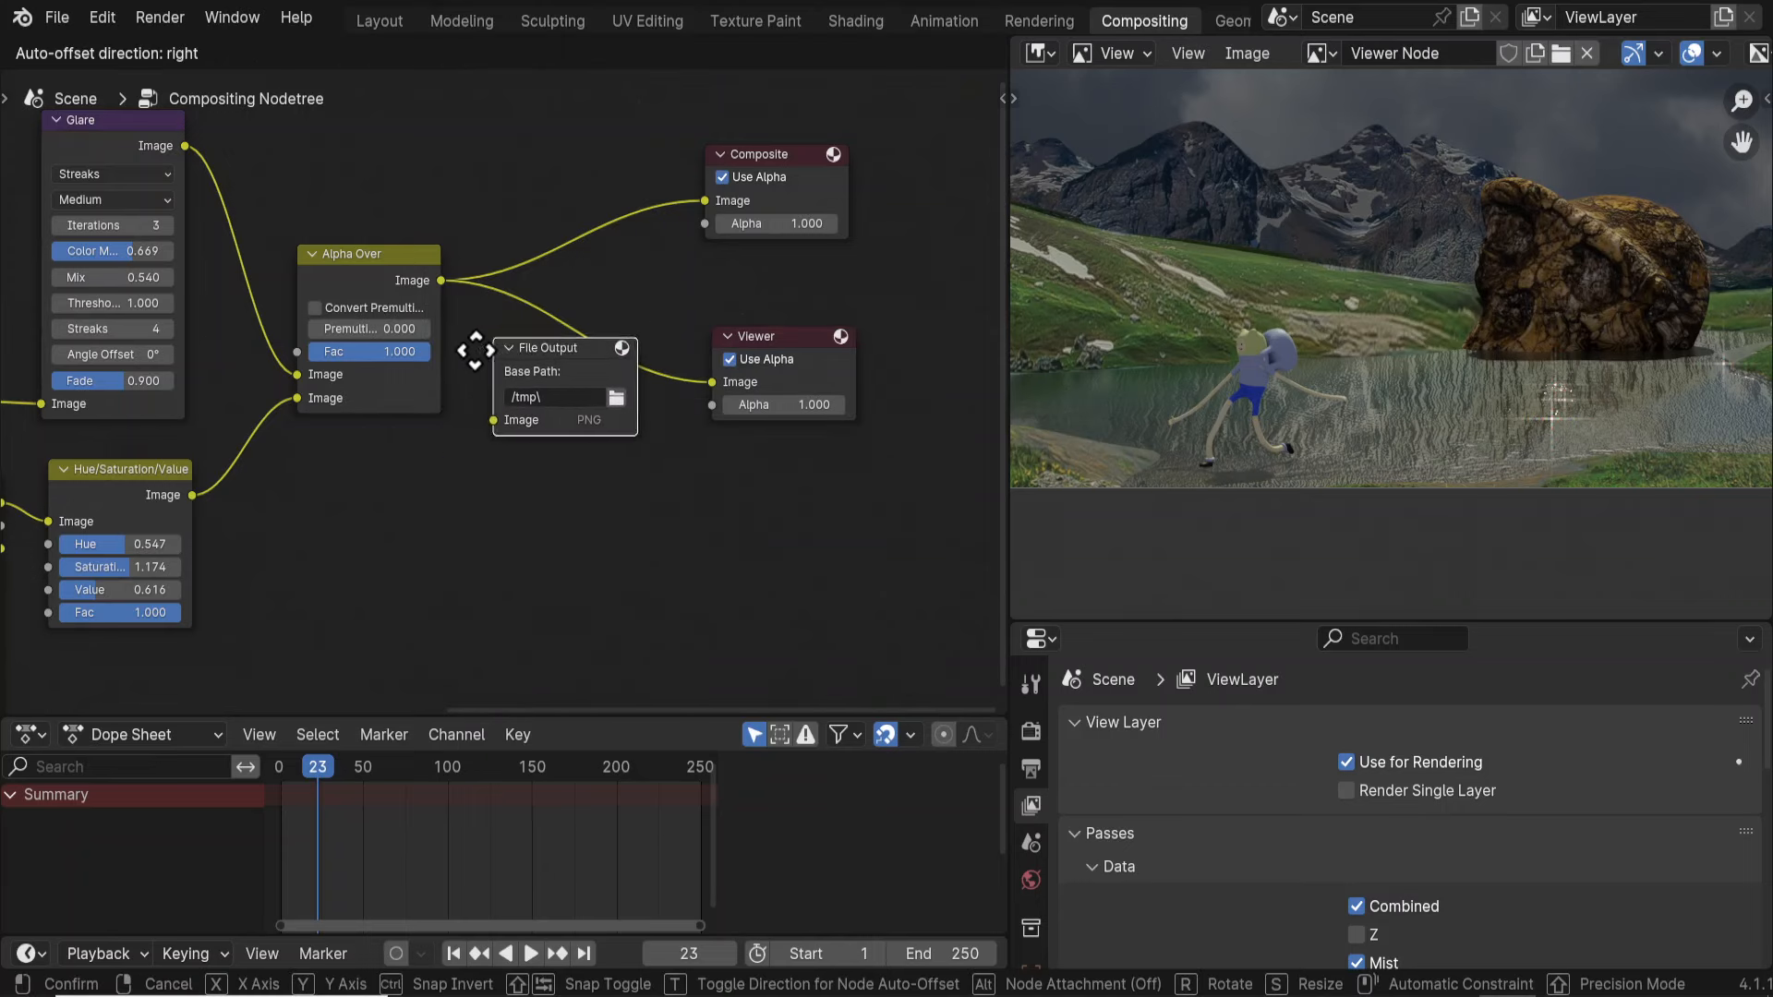
left_click(215, 459)
middle_click_drag(344, 653, 609, 495)
left_click_drag(591, 424, 741, 448)
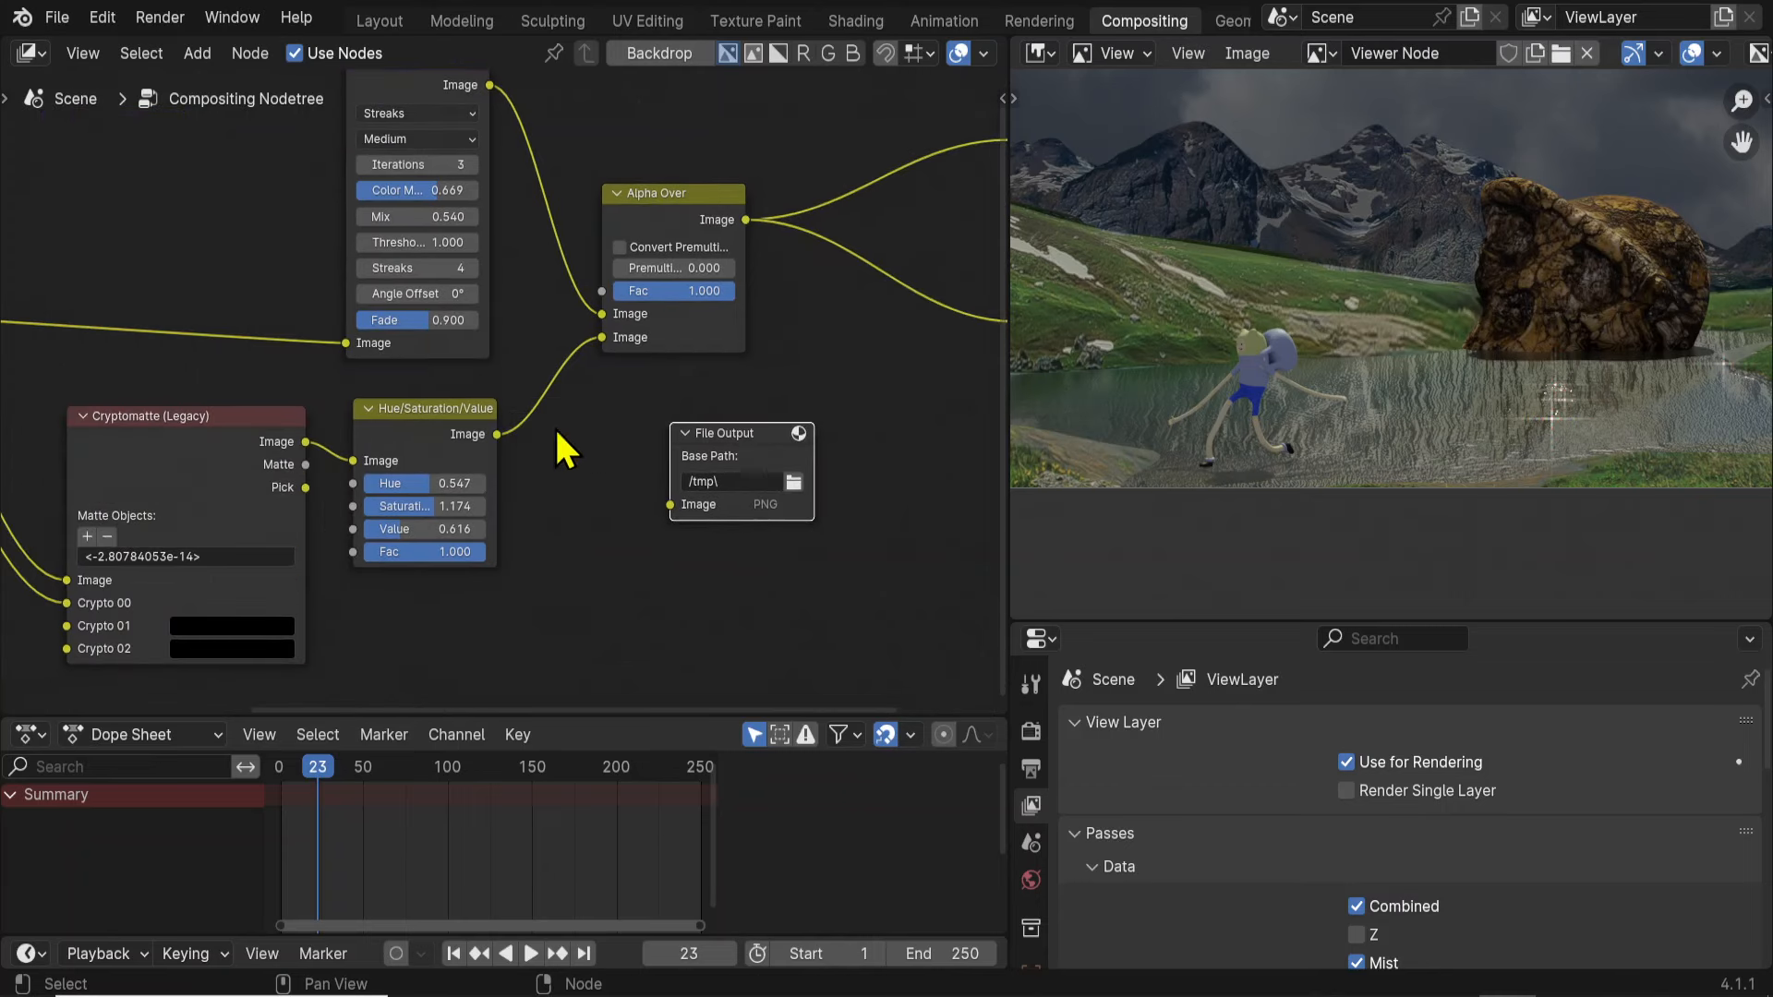
left_click_drag(498, 436, 537, 444)
left_click_drag(671, 517, 673, 512)
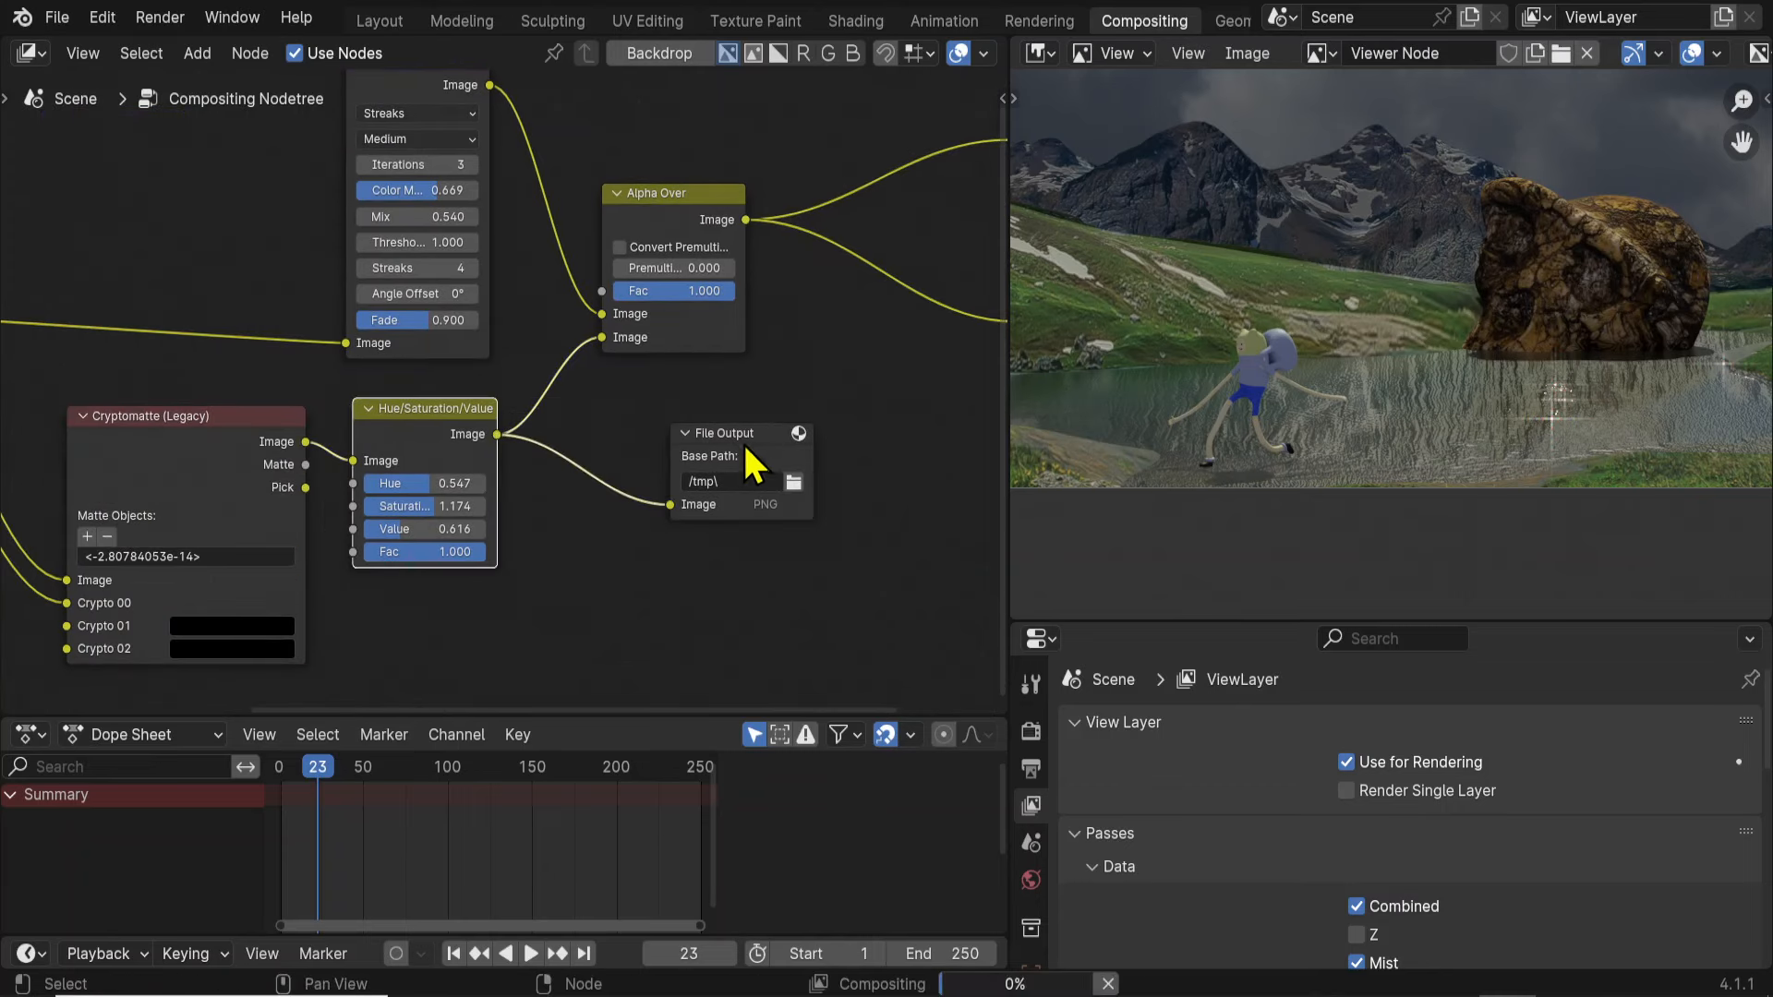
left_click_drag(766, 428, 778, 422)
Duplicate the File Output node, place the copy above Alpha Over and connect the Glare Image output to it.
middle_click_drag(805, 432, 718, 599)
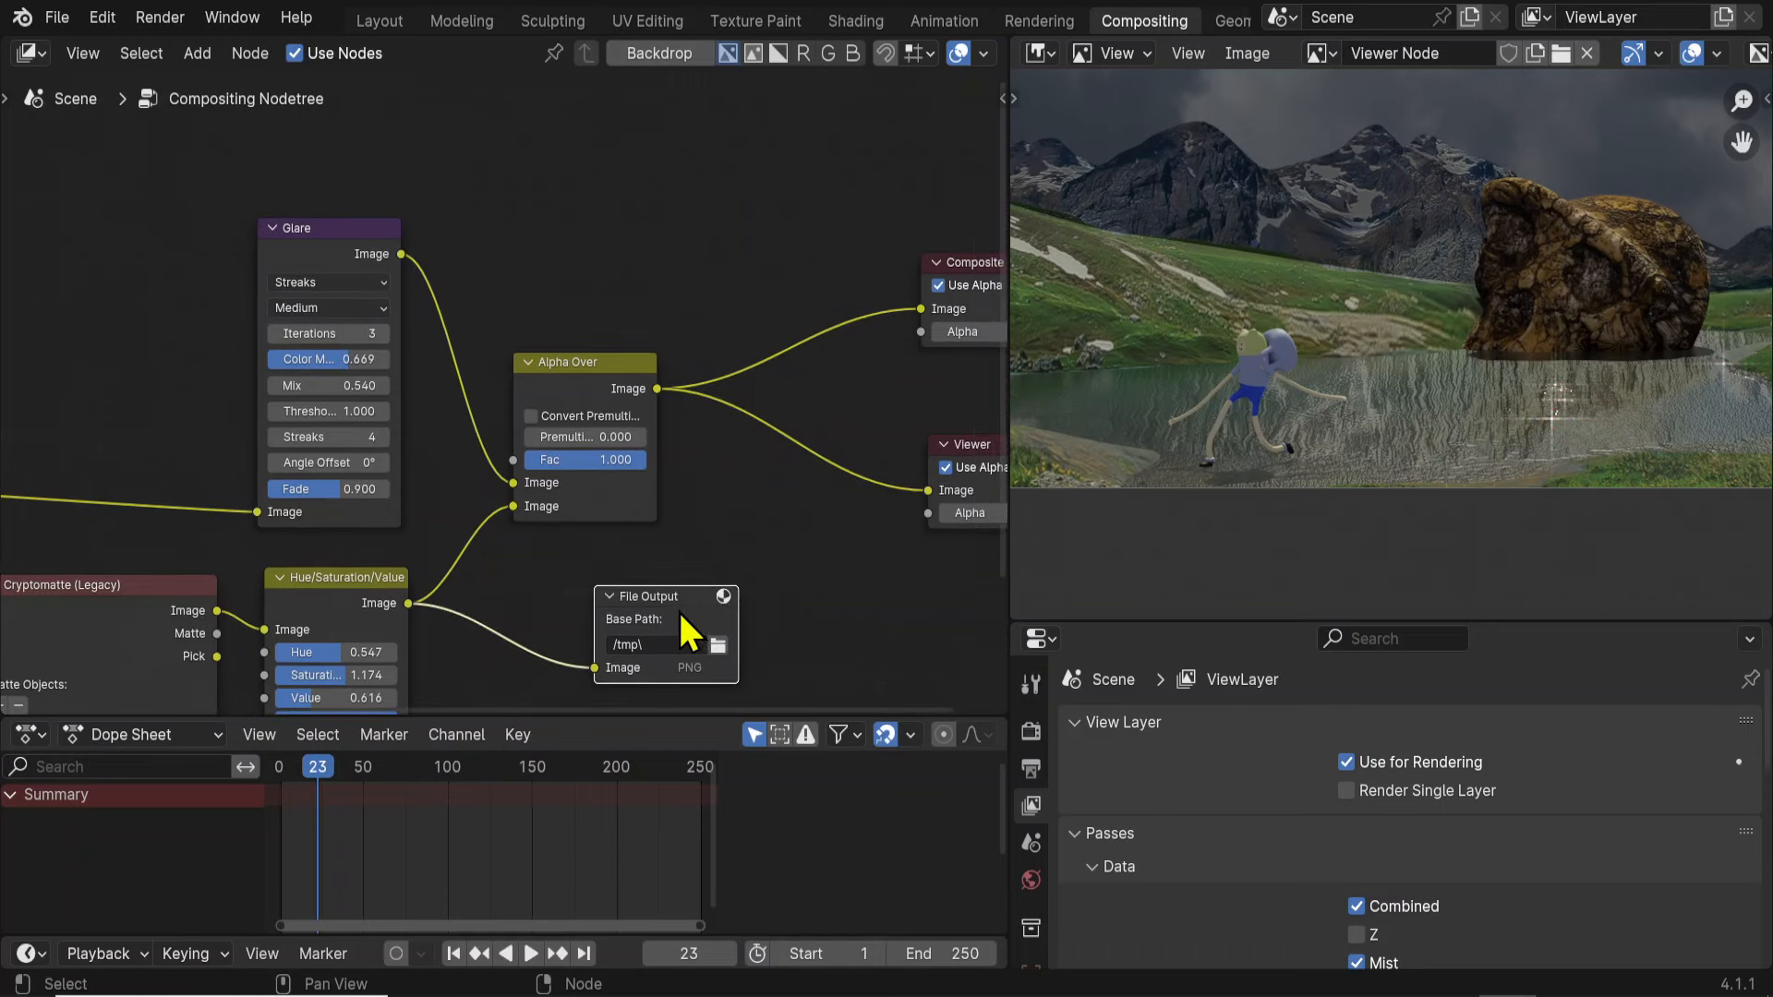
key("shift+d")
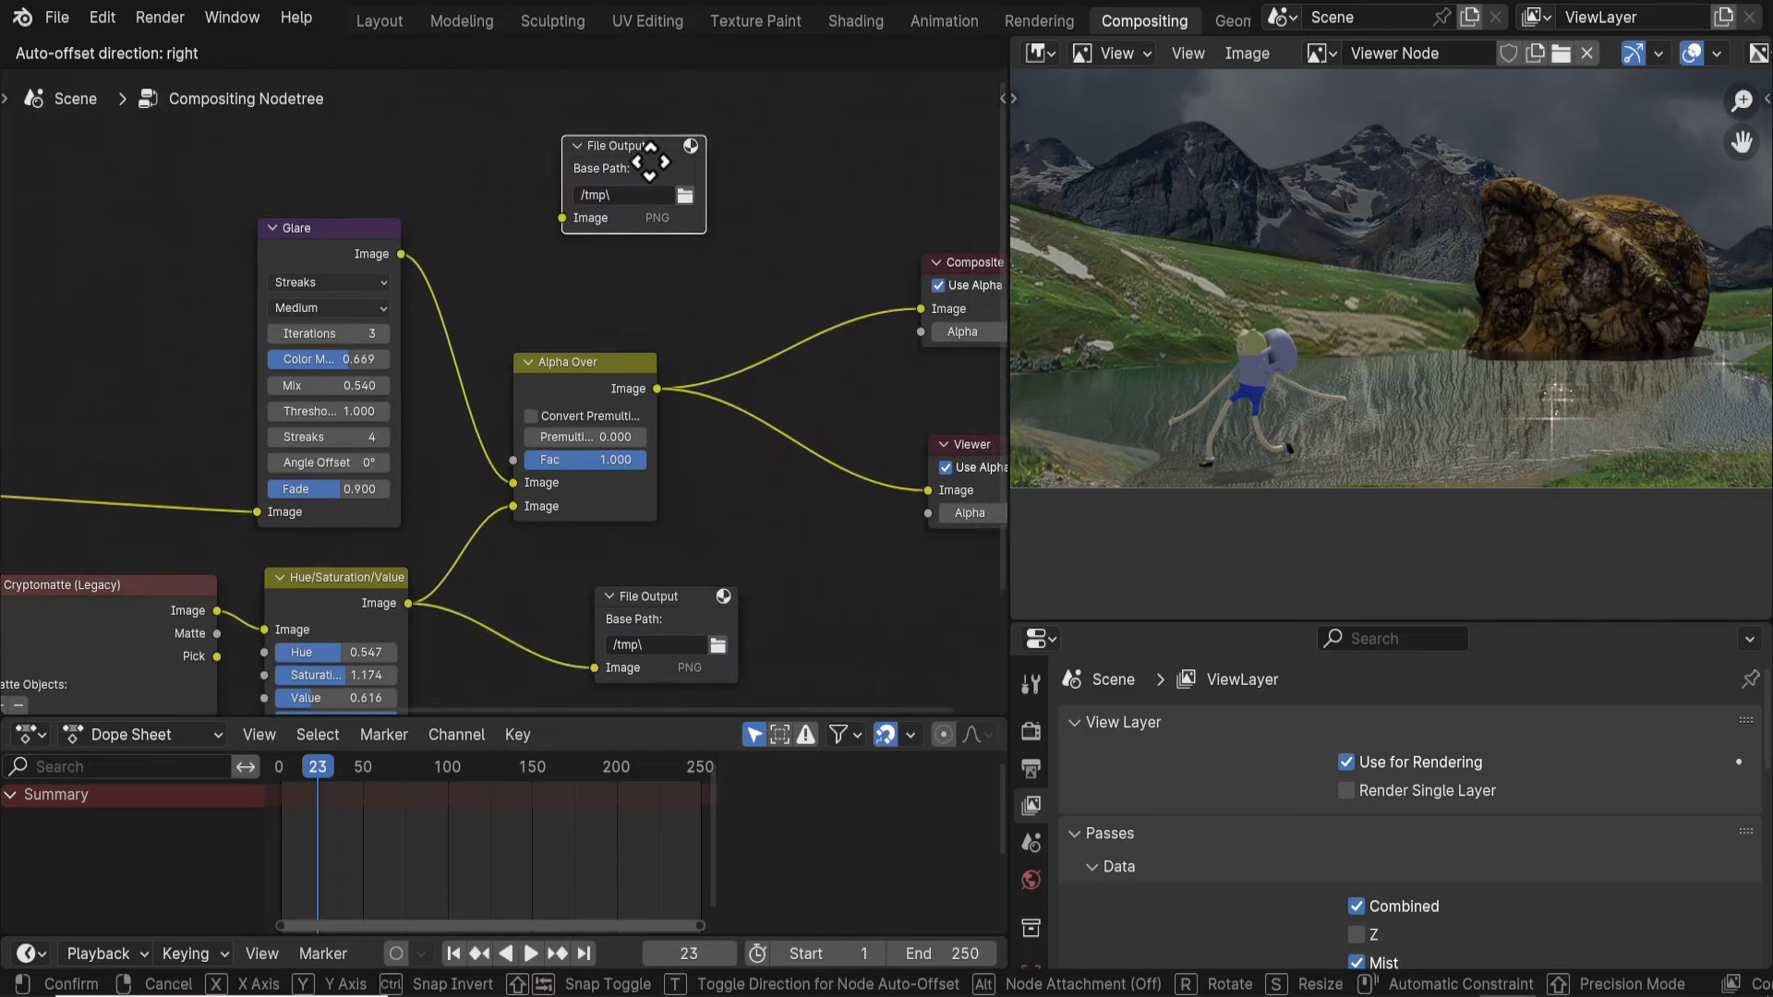
left_click(661, 188)
middle_click_drag(648, 371, 689, 342)
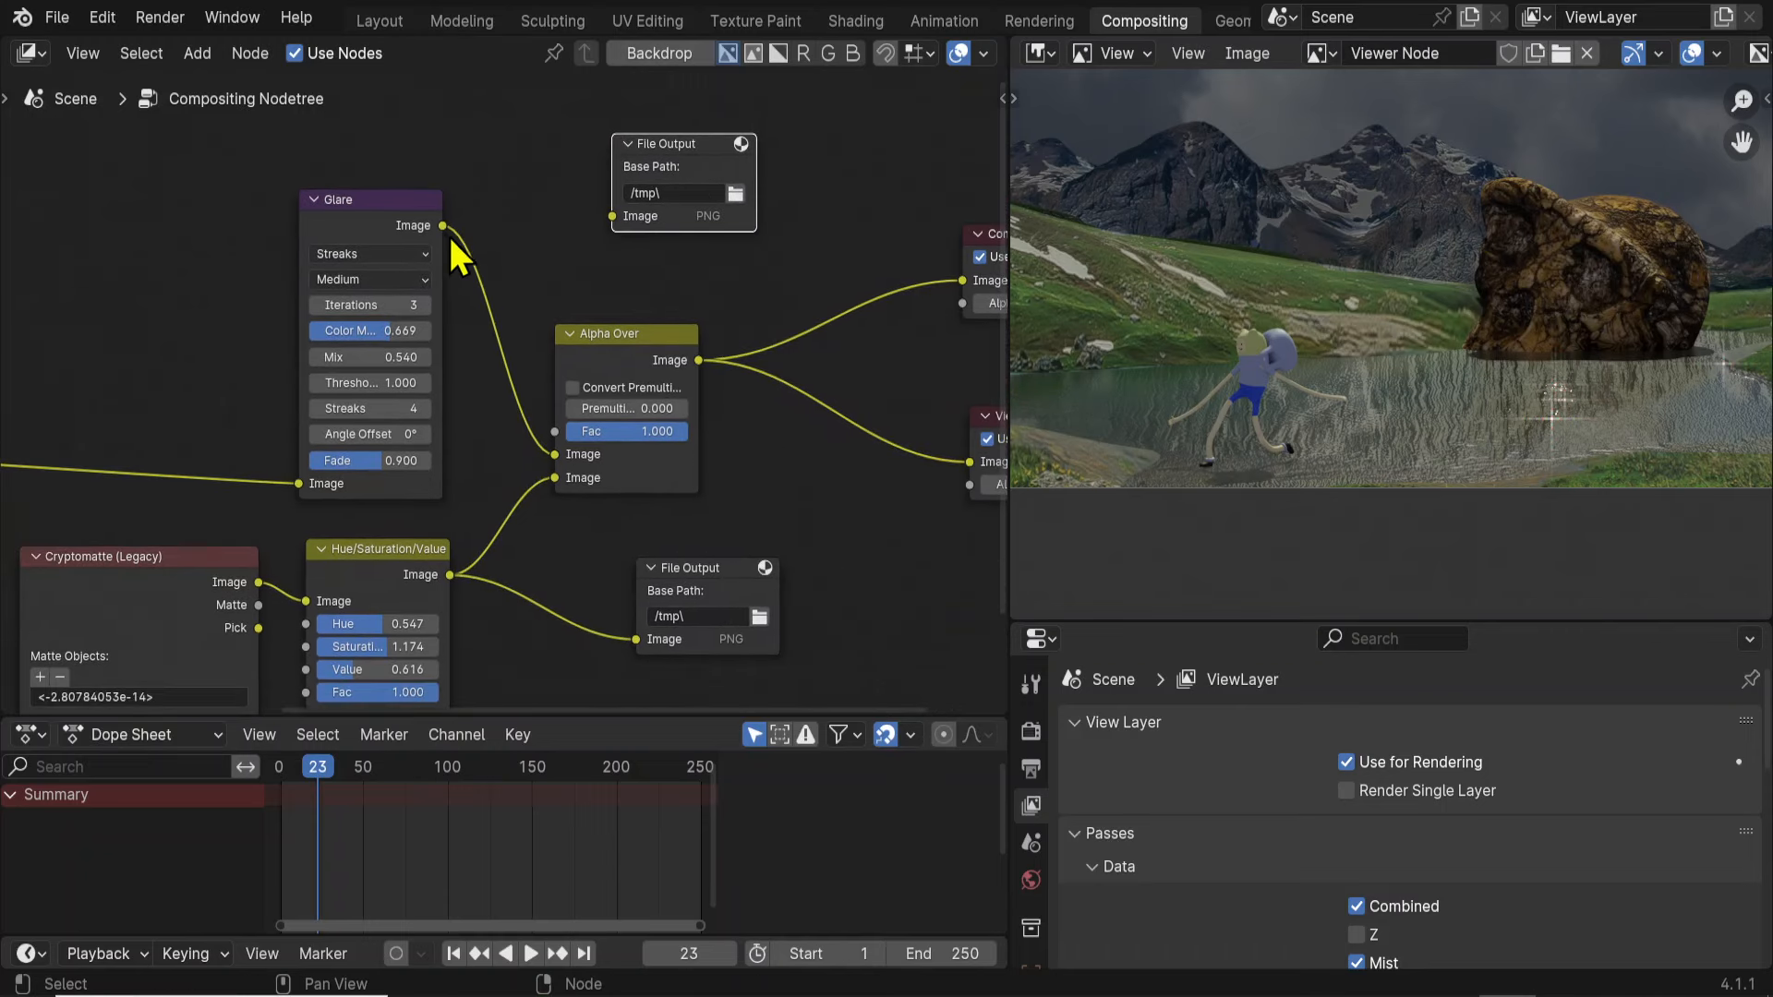
left_click_drag(445, 225, 616, 218)
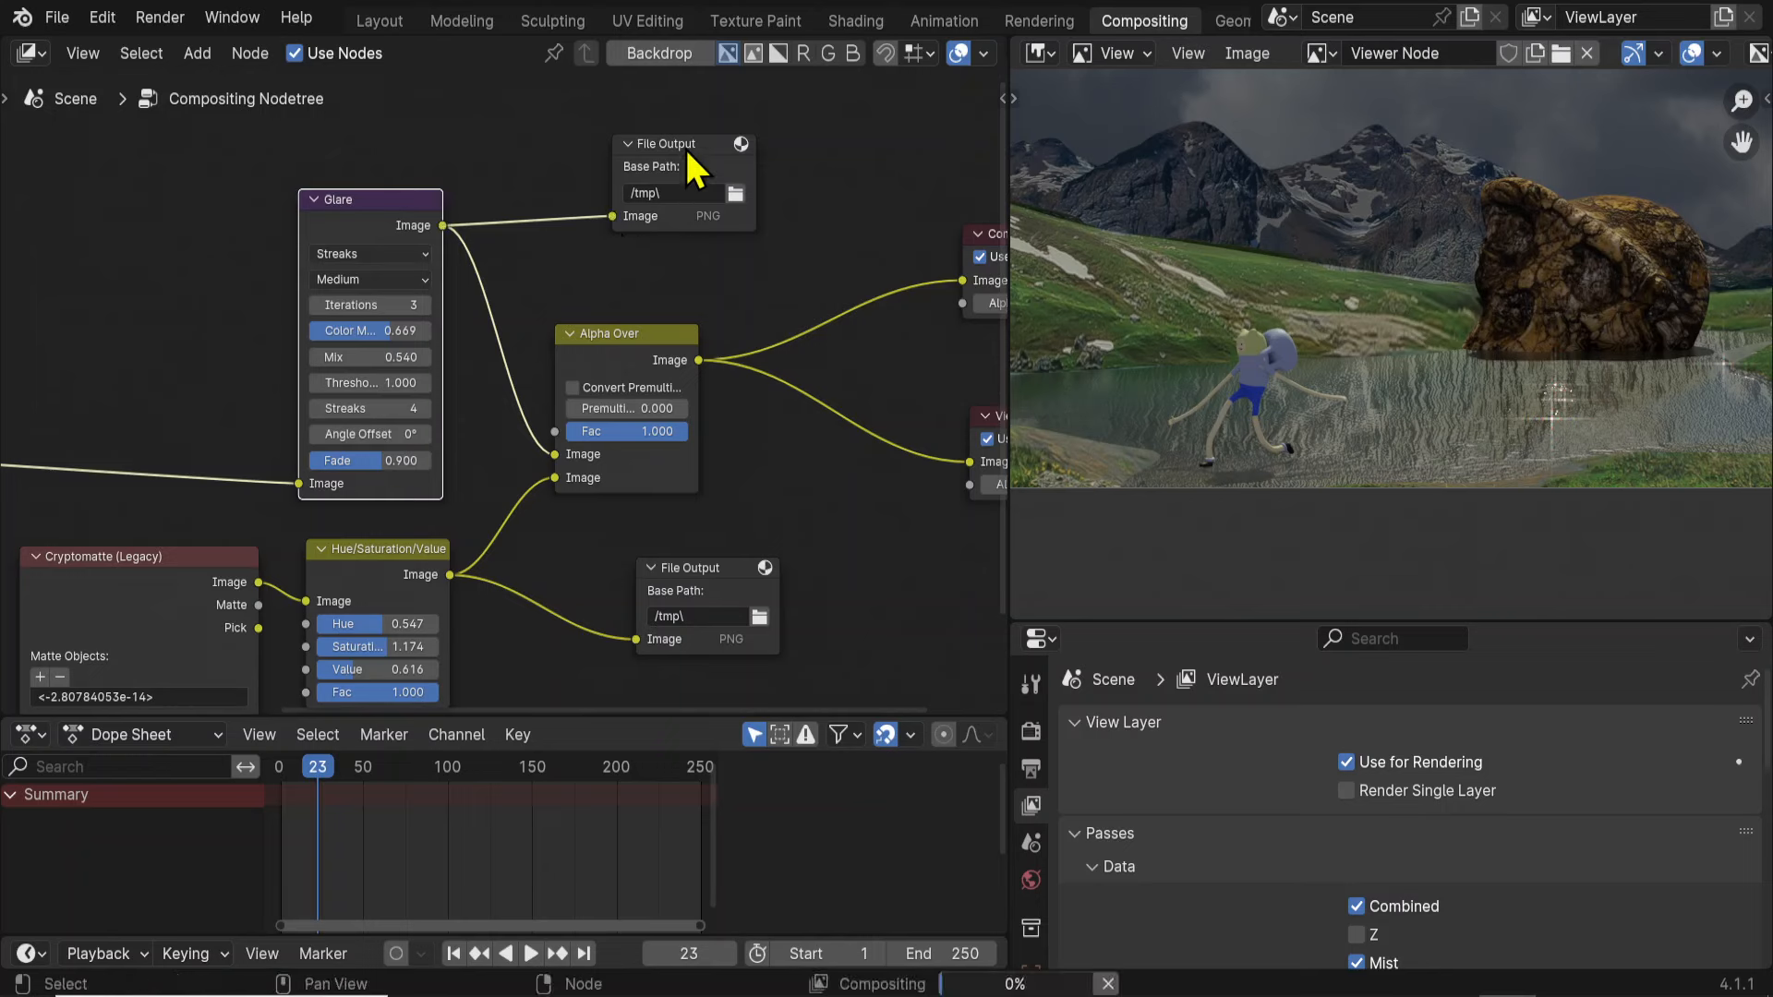
left_click_drag(705, 145, 732, 155)
Tidy the node tree by repositioning the character's File Output node and moving the Render Layers node closer to the other nodes.
scroll(718, 173, "up", 4)
scroll(763, 522, "down", 3)
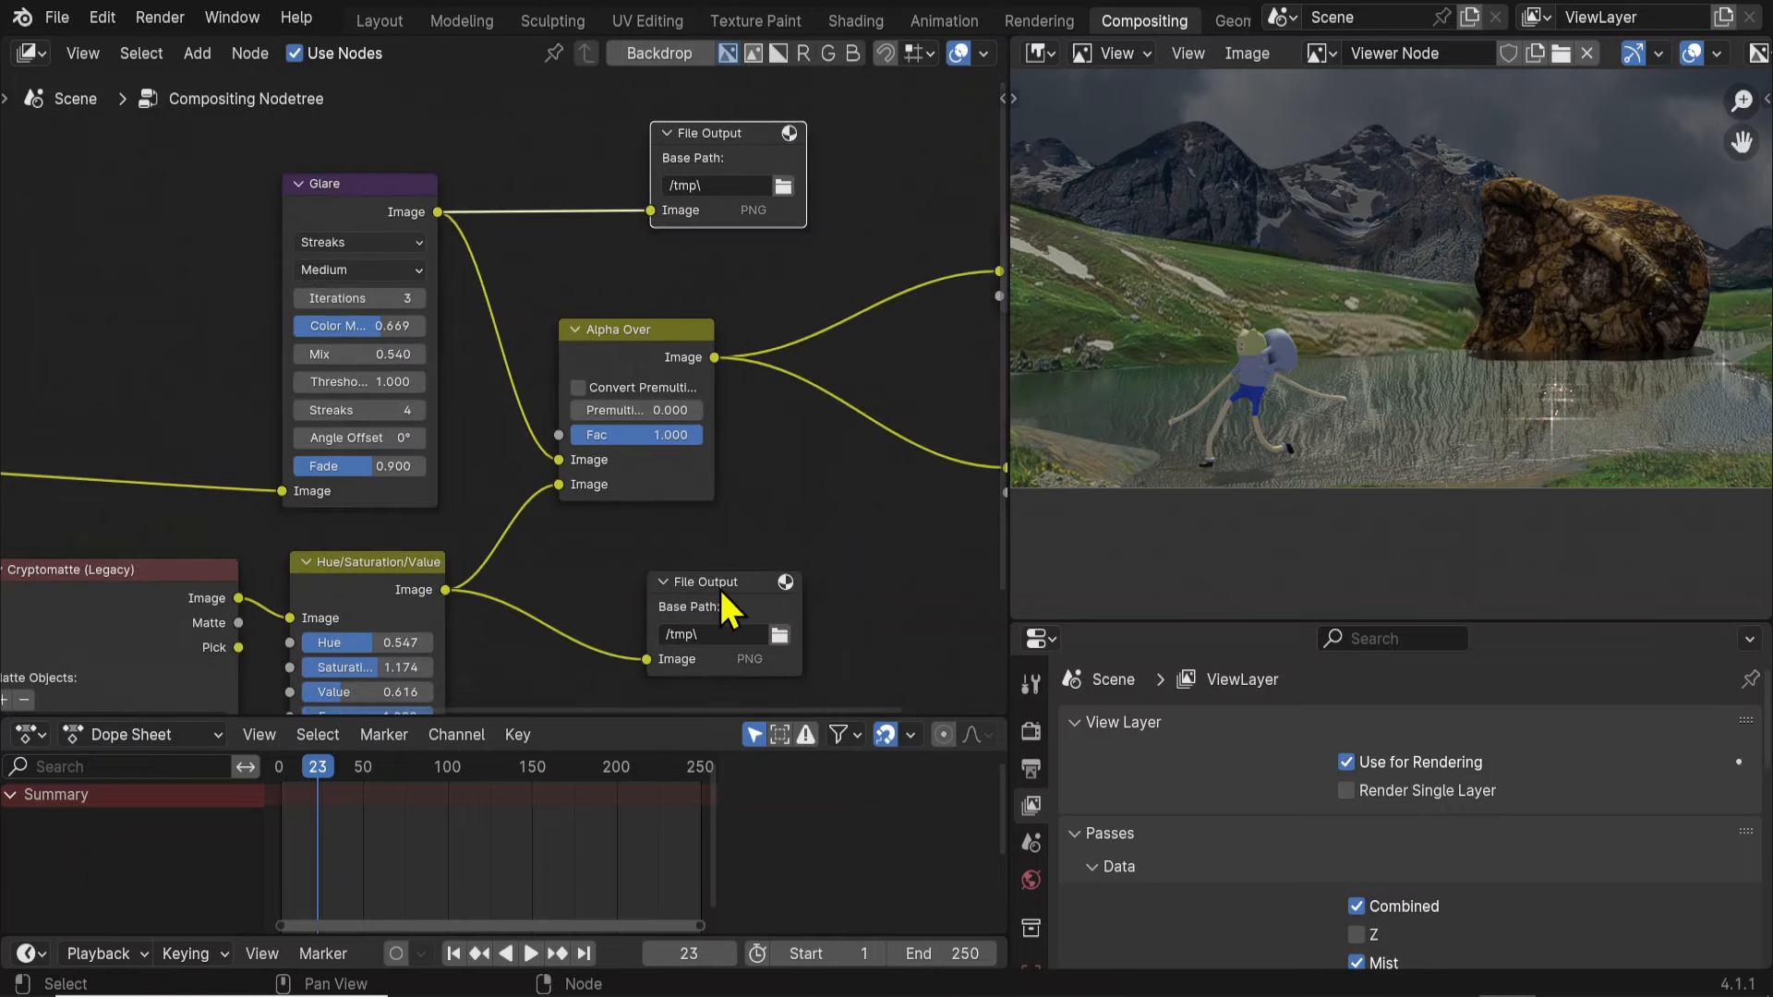
left_click_drag(730, 610, 717, 586)
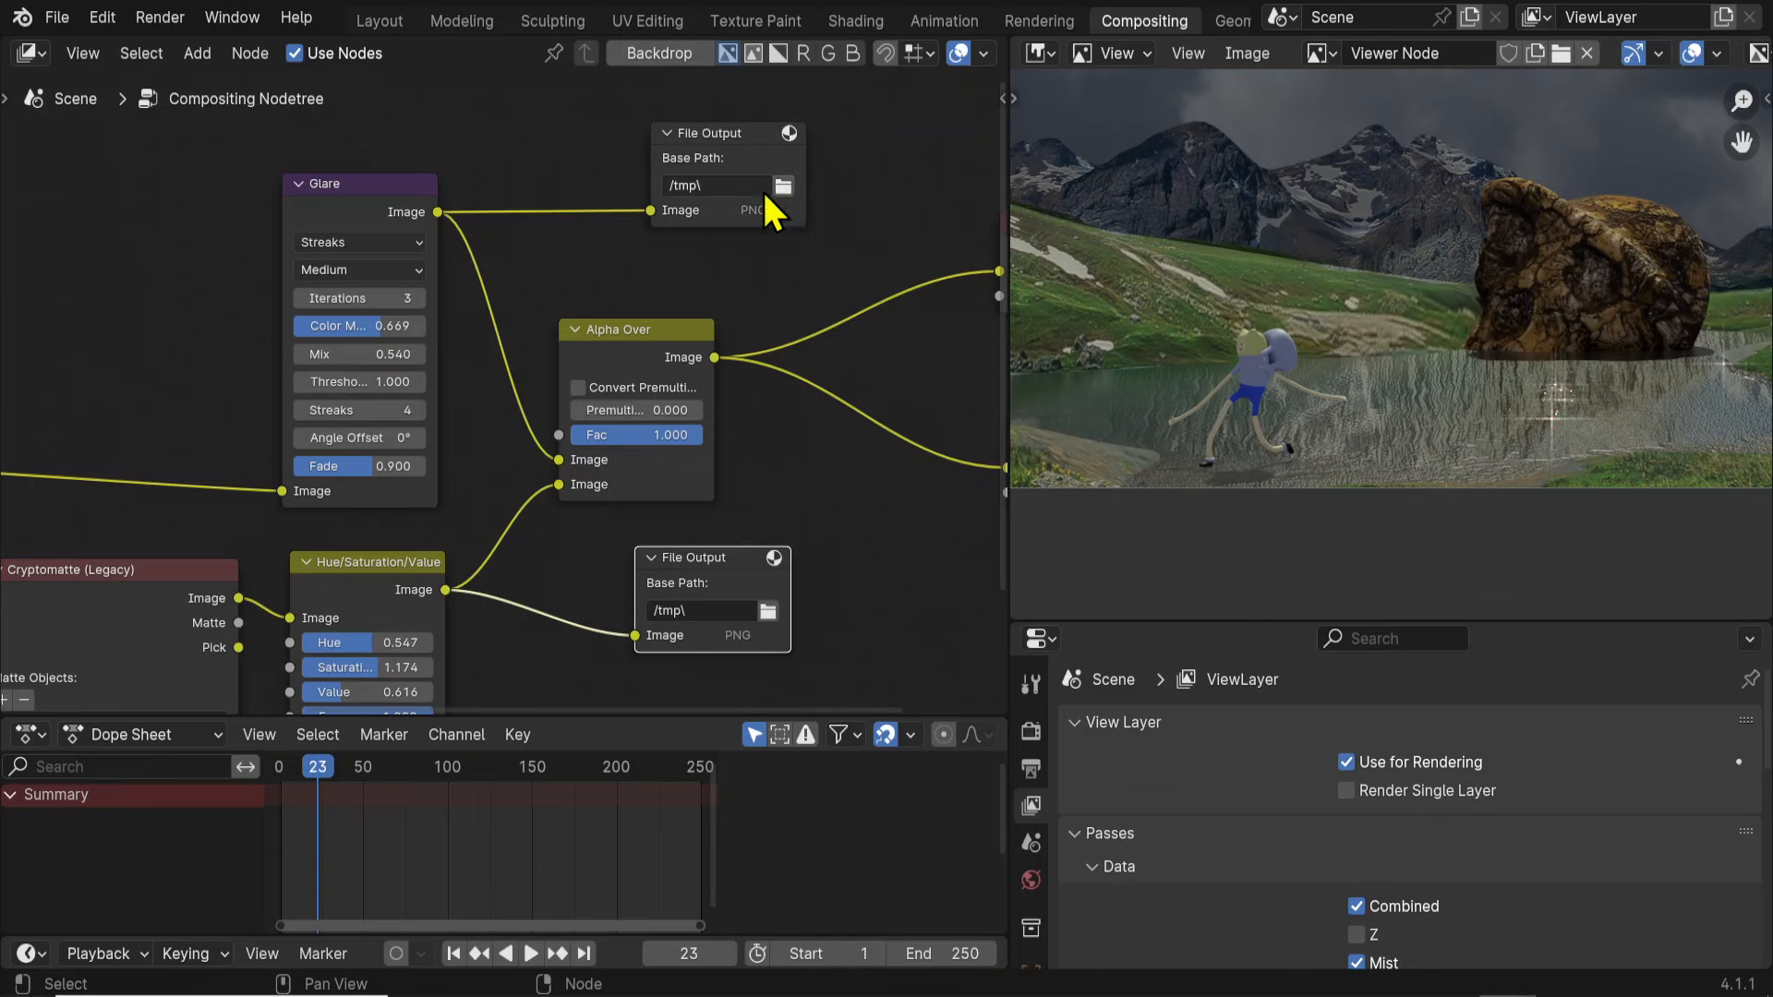
scroll(762, 205, "down", 7)
middle_click_drag(545, 484, 617, 475)
left_click_drag(92, 425, 163, 392)
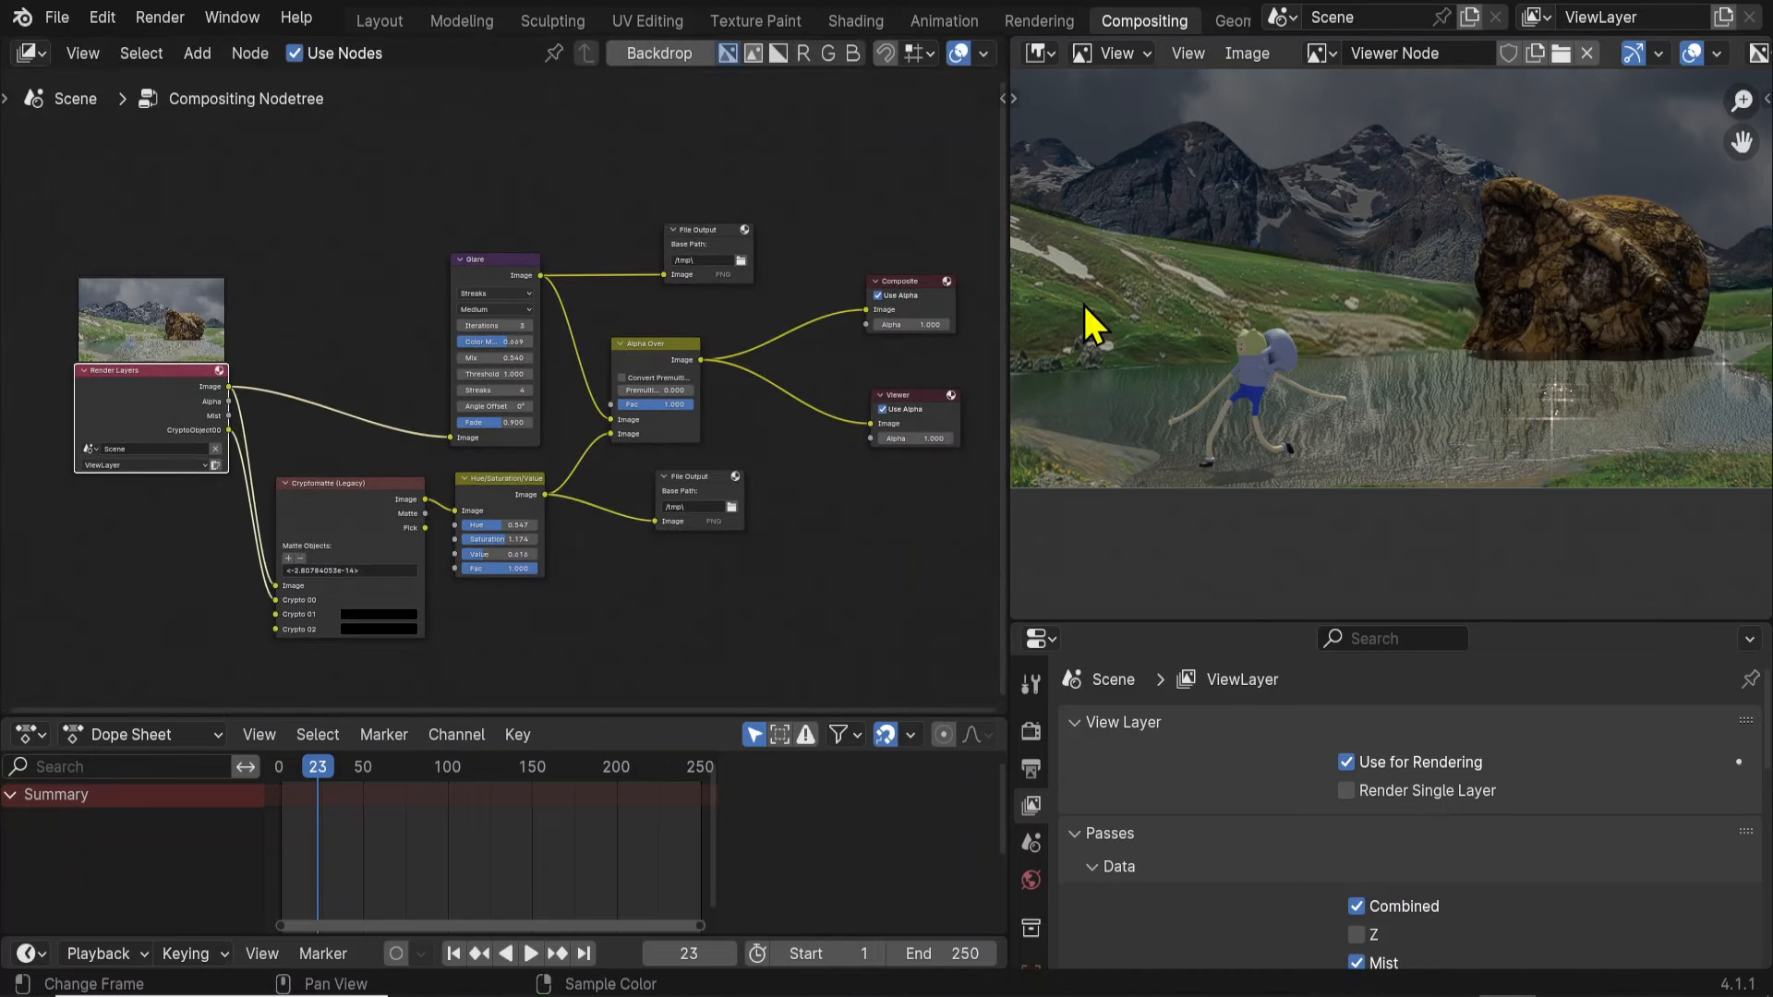